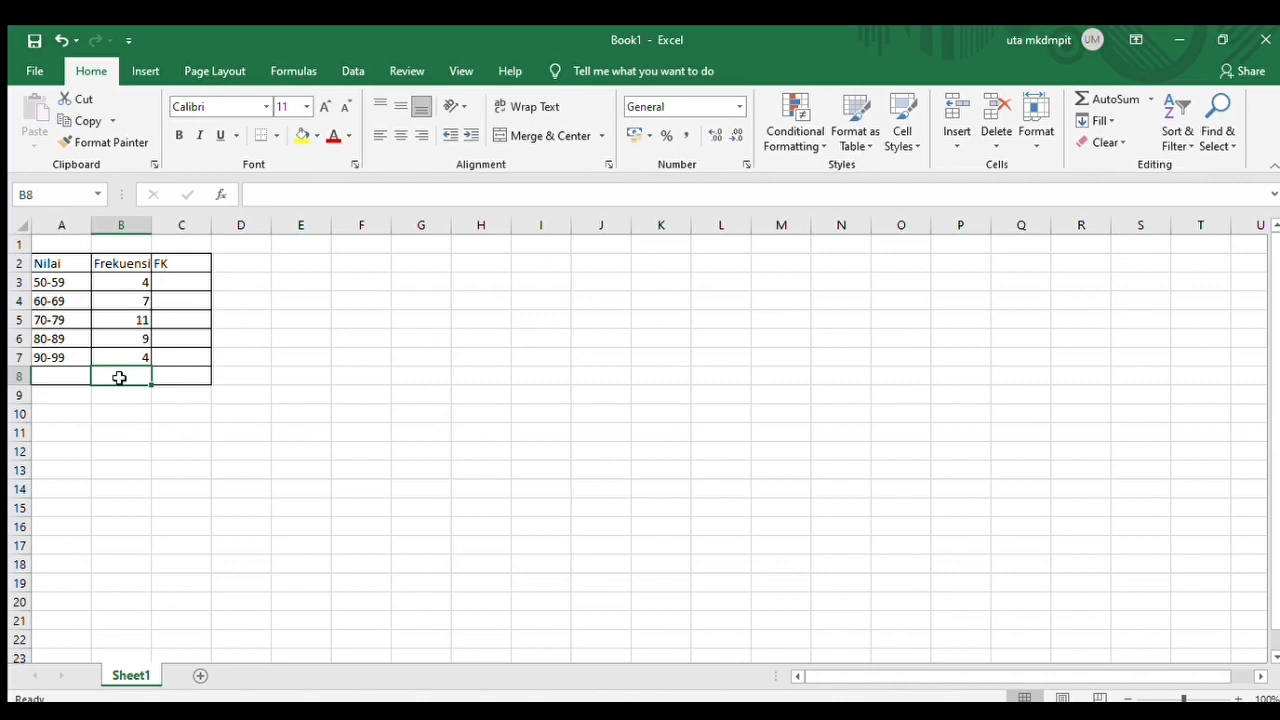
# Total the Frekuensi column in cell B8 with the formula =sum(B3:B7)
pyautogui.write('=')
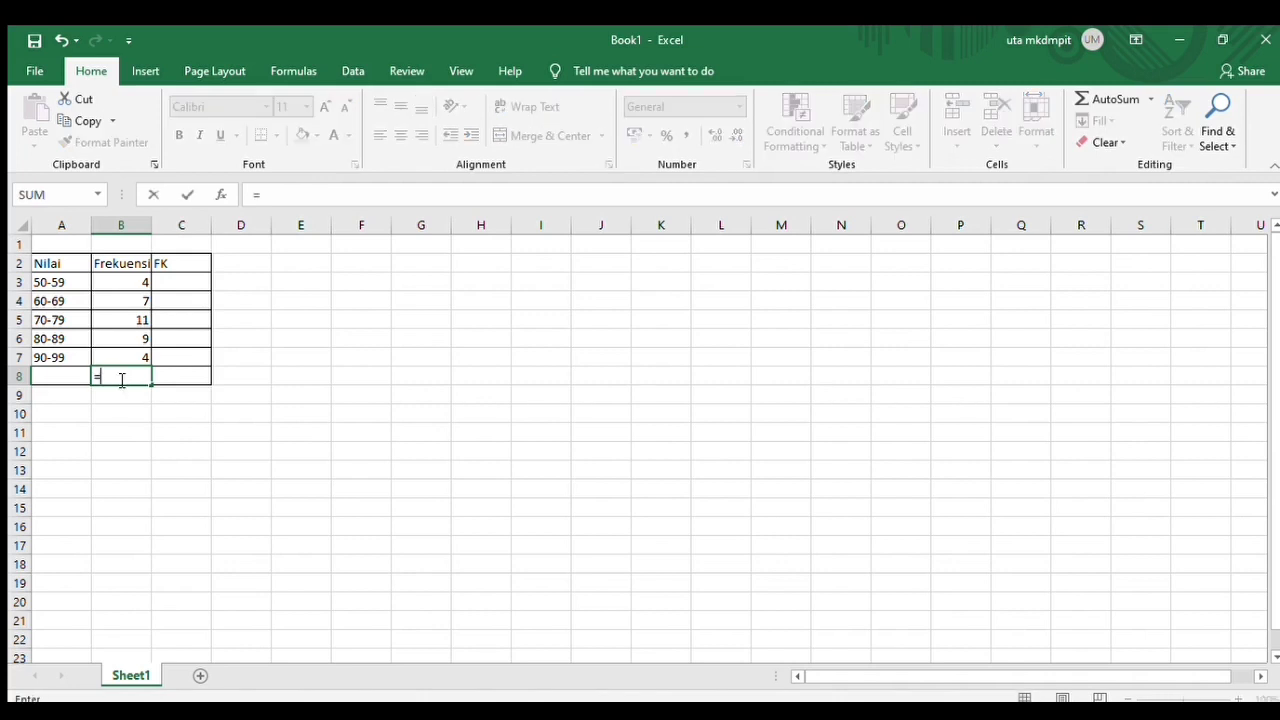
pyautogui.write('sum(')
pyautogui.moveTo(121, 283); pyautogui.dragTo(132, 351)
pyautogui.write(')')
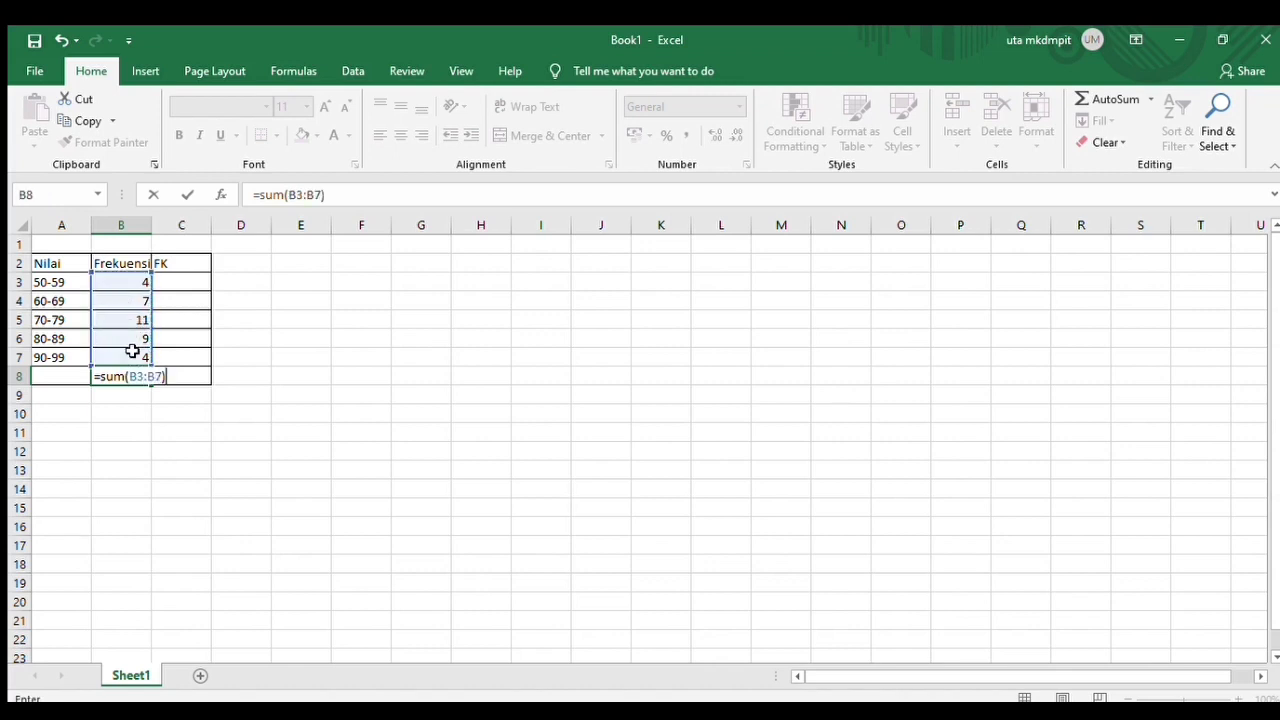
pyautogui.press('Return')
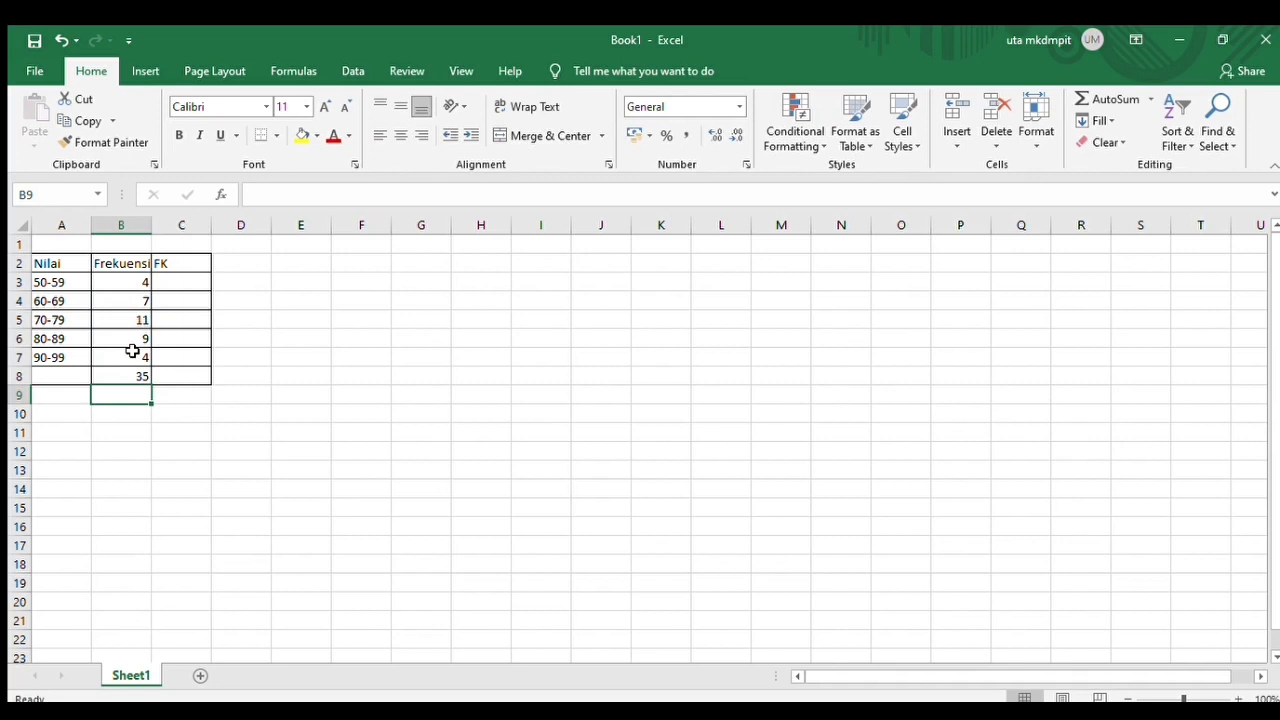
# Enter the first cumulative frequency in C3 of the FK column as a reference to the frequency, =B3
pyautogui.click(180, 281)
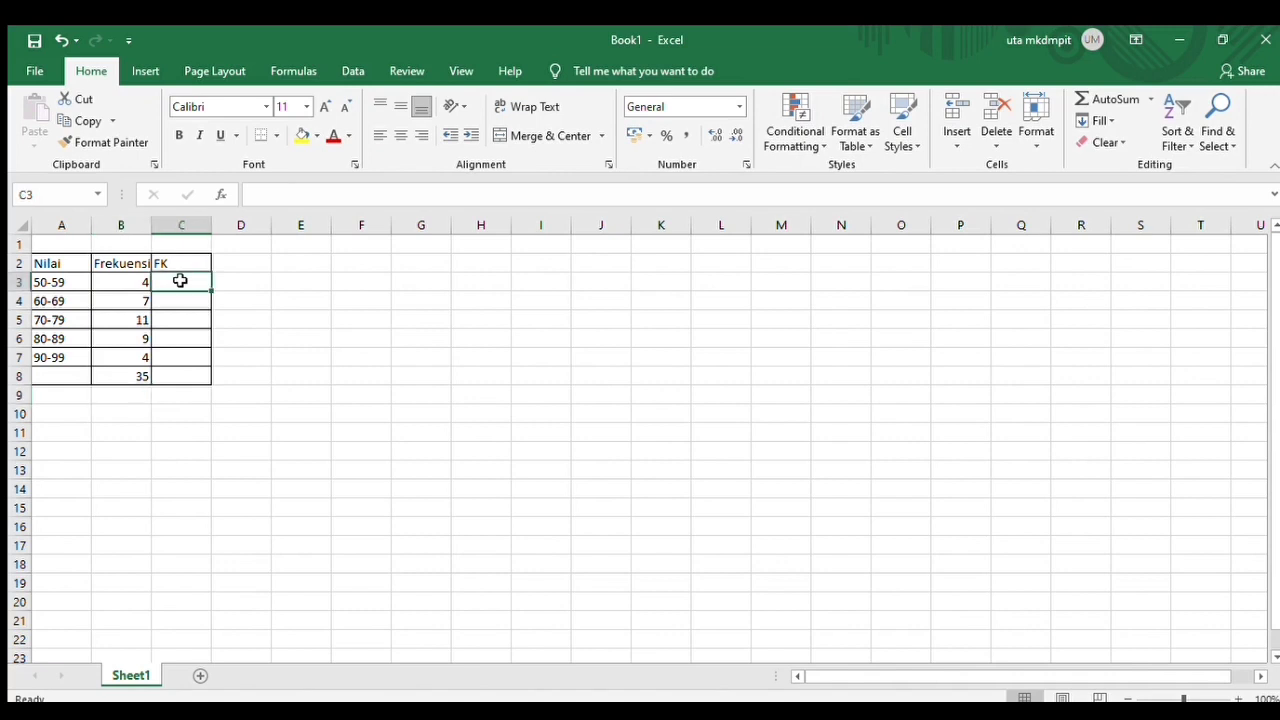
pyautogui.write('=')
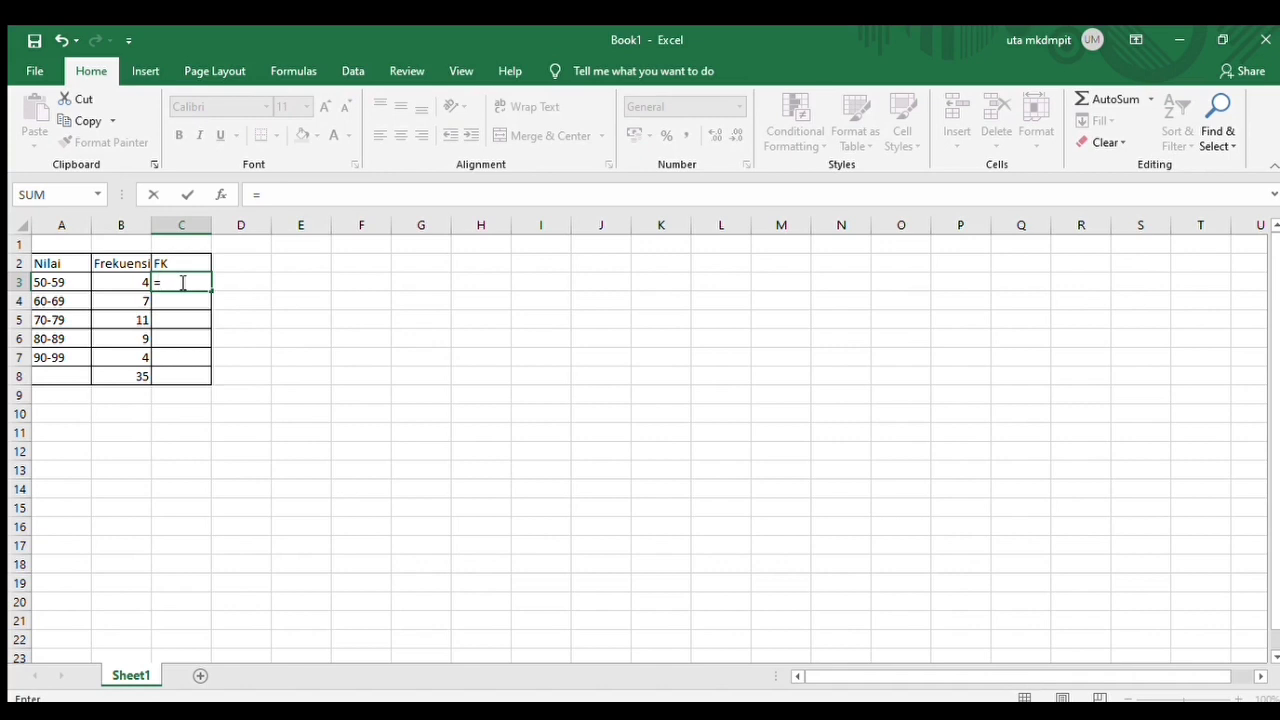
pyautogui.click(132, 281)
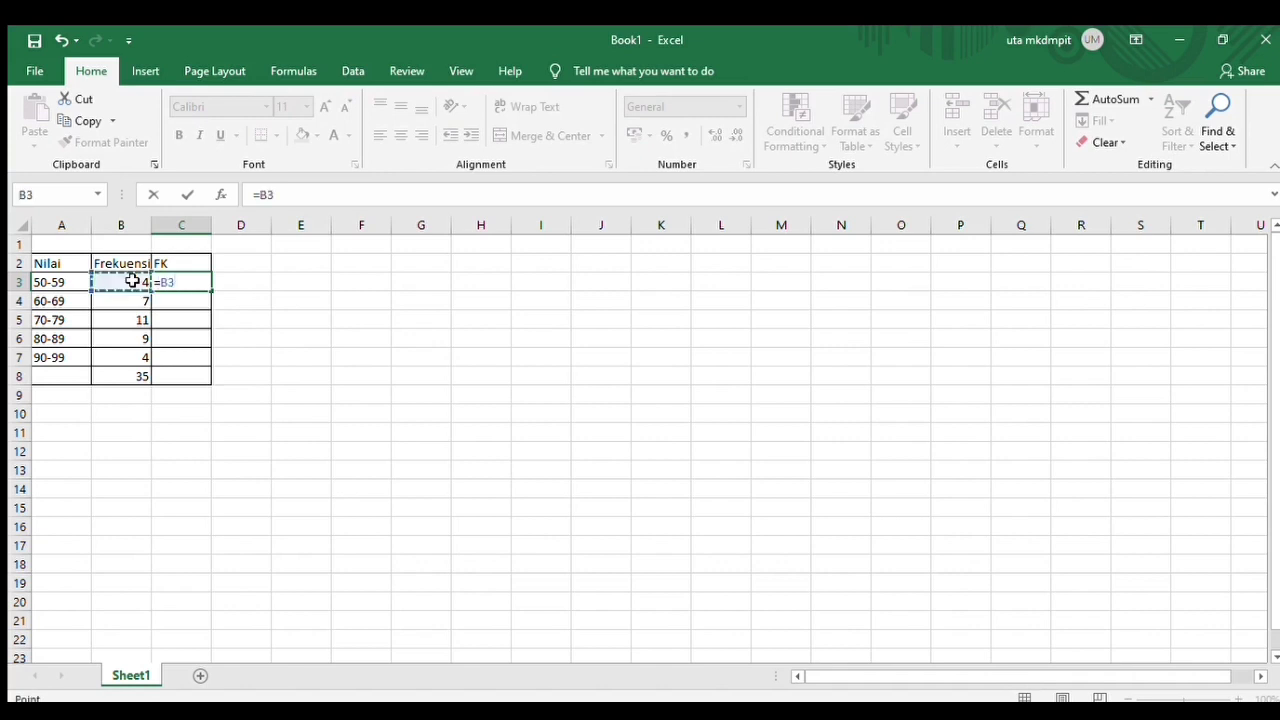
pyautogui.press('Return')
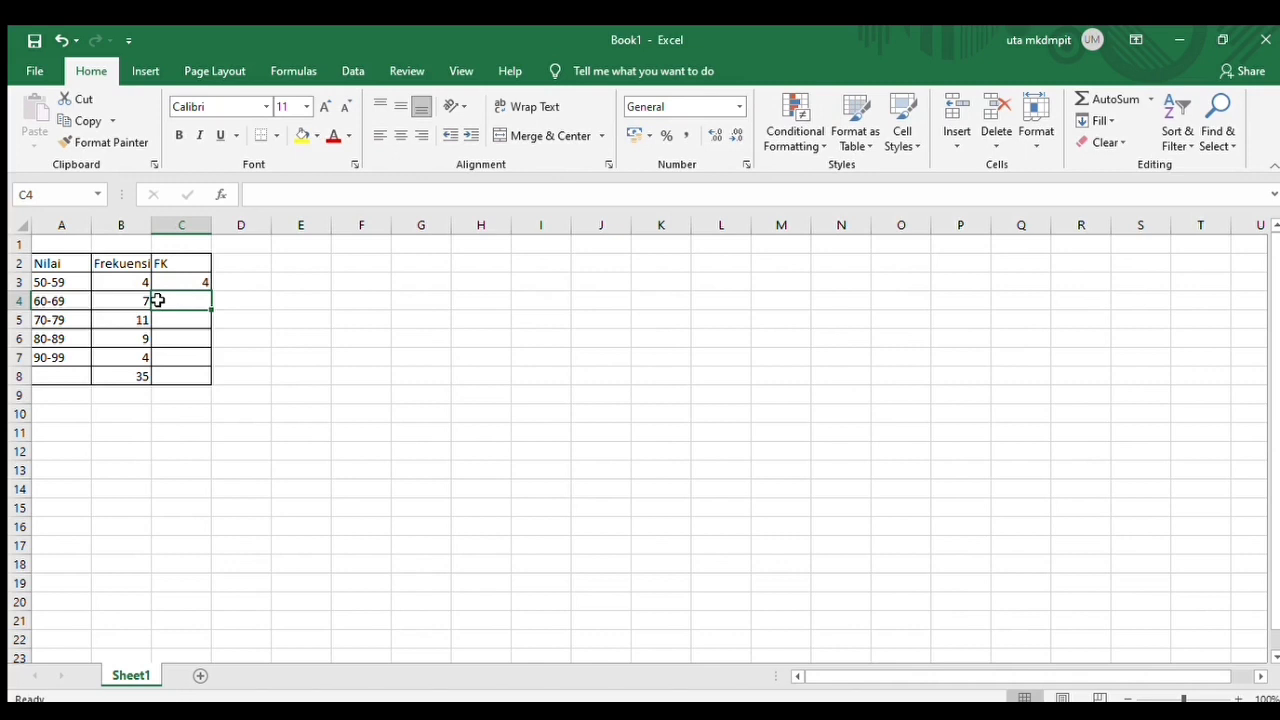
# Calculate the cumulative frequency for the 60-69 class in C4 with the formula =C3+B4
pyautogui.write('=')
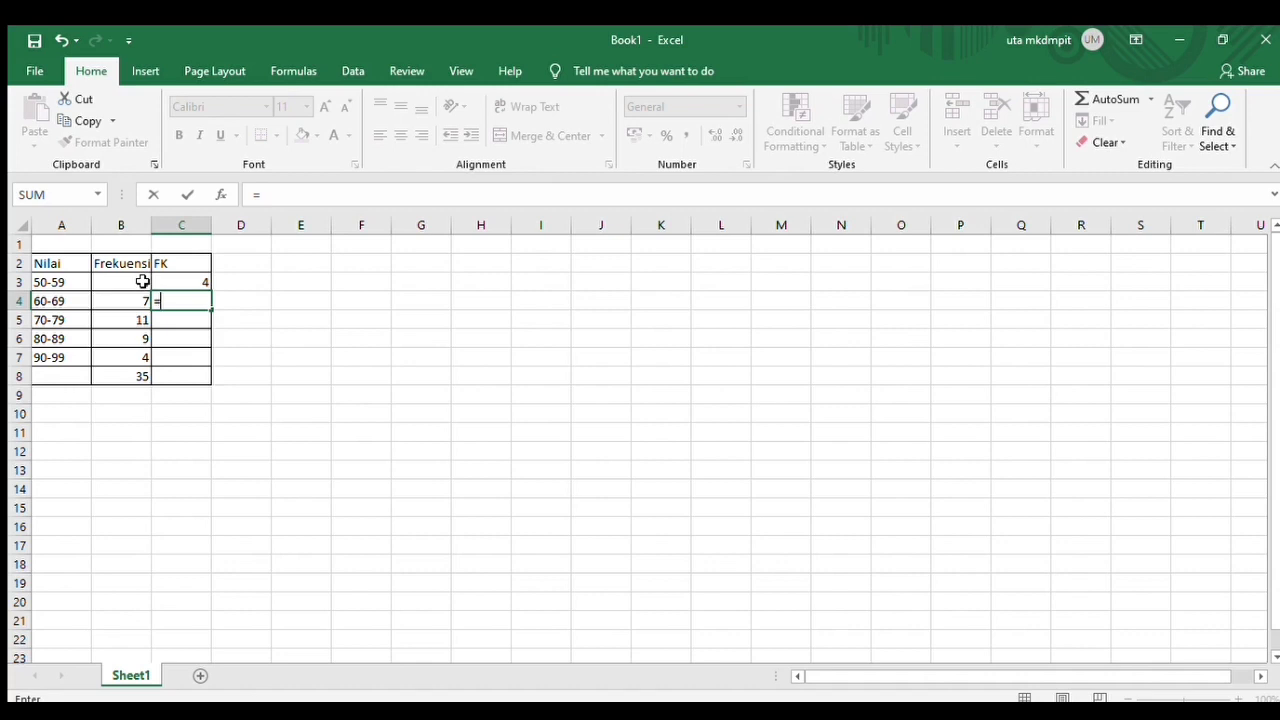
pyautogui.click(181, 280)
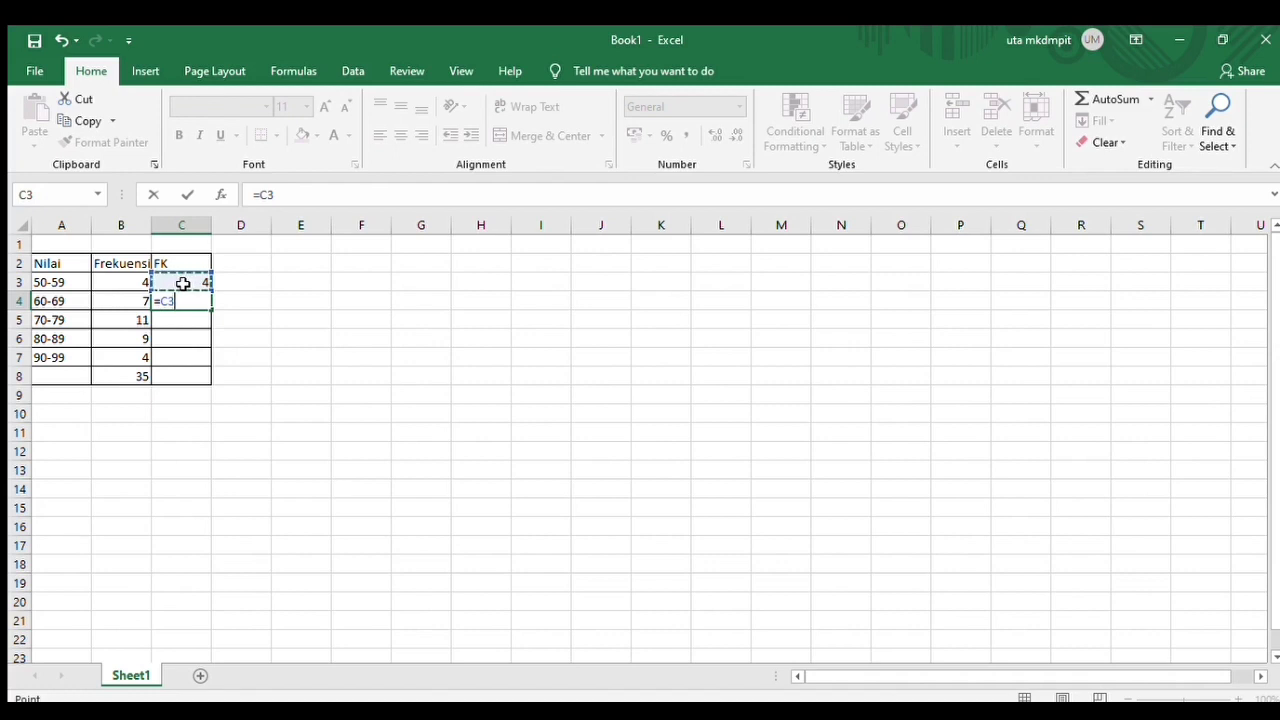
pyautogui.write('+')
pyautogui.click(130, 299)
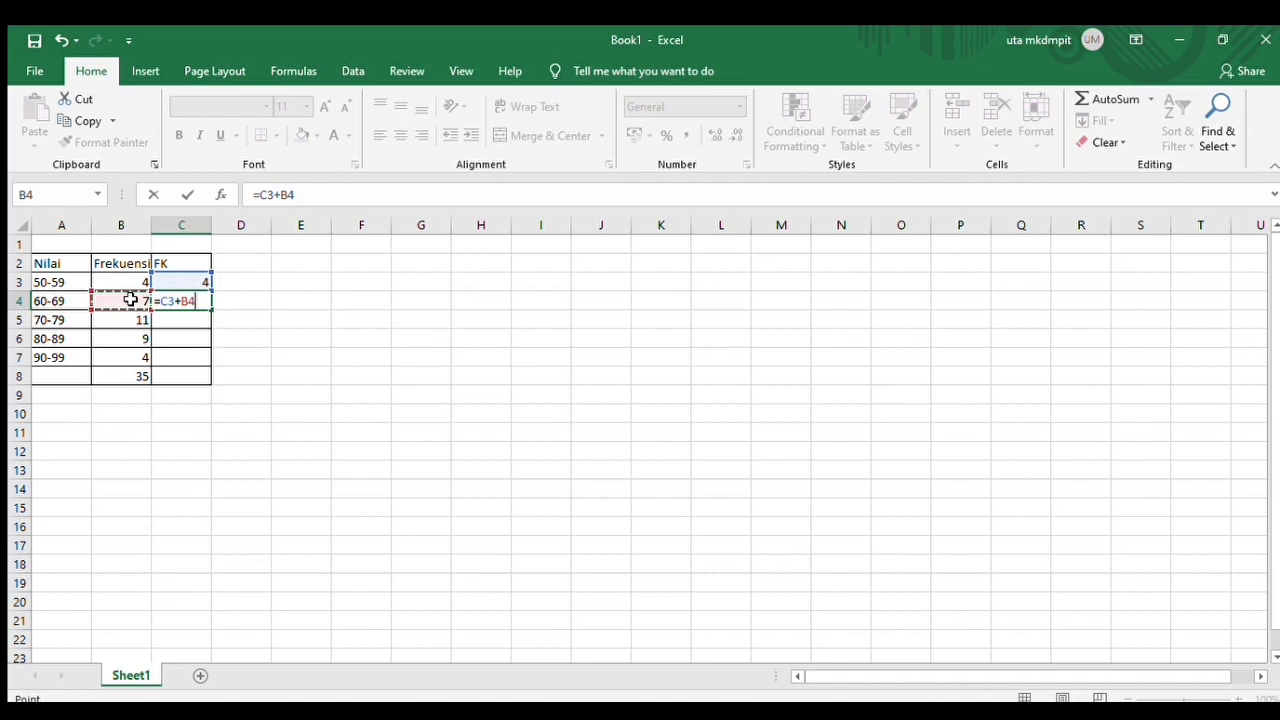
pyautogui.press('Return')
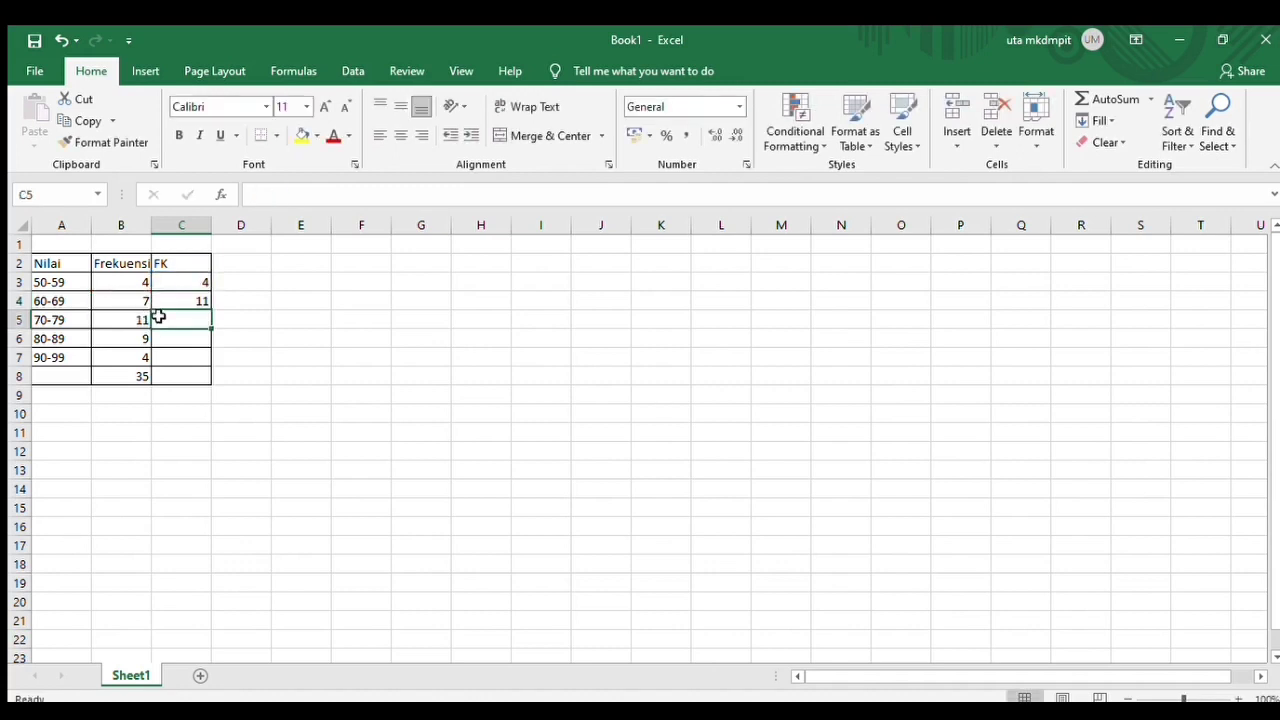
# Calculate the cumulative frequency for the 70-79 class in C5 by adding C4 and B5
pyautogui.write('=')
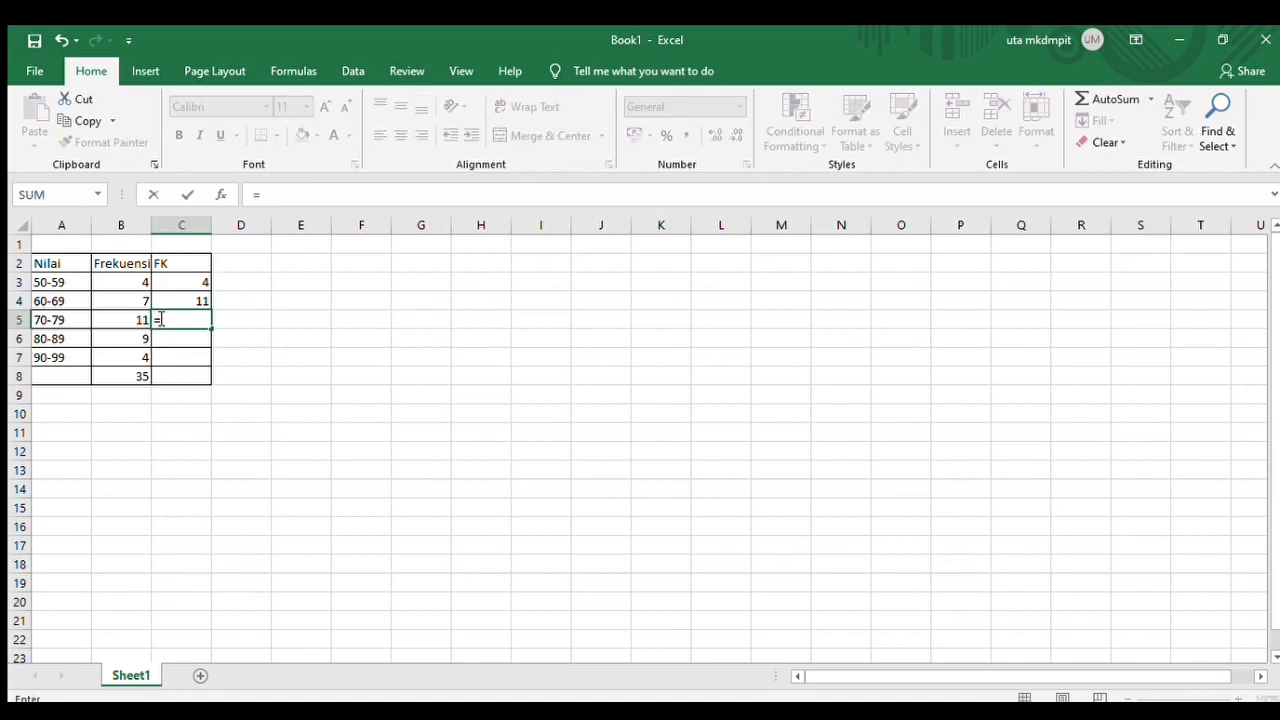
pyautogui.click(188, 301)
pyautogui.write('+')
pyautogui.click(131, 321)
pyautogui.press('Return')
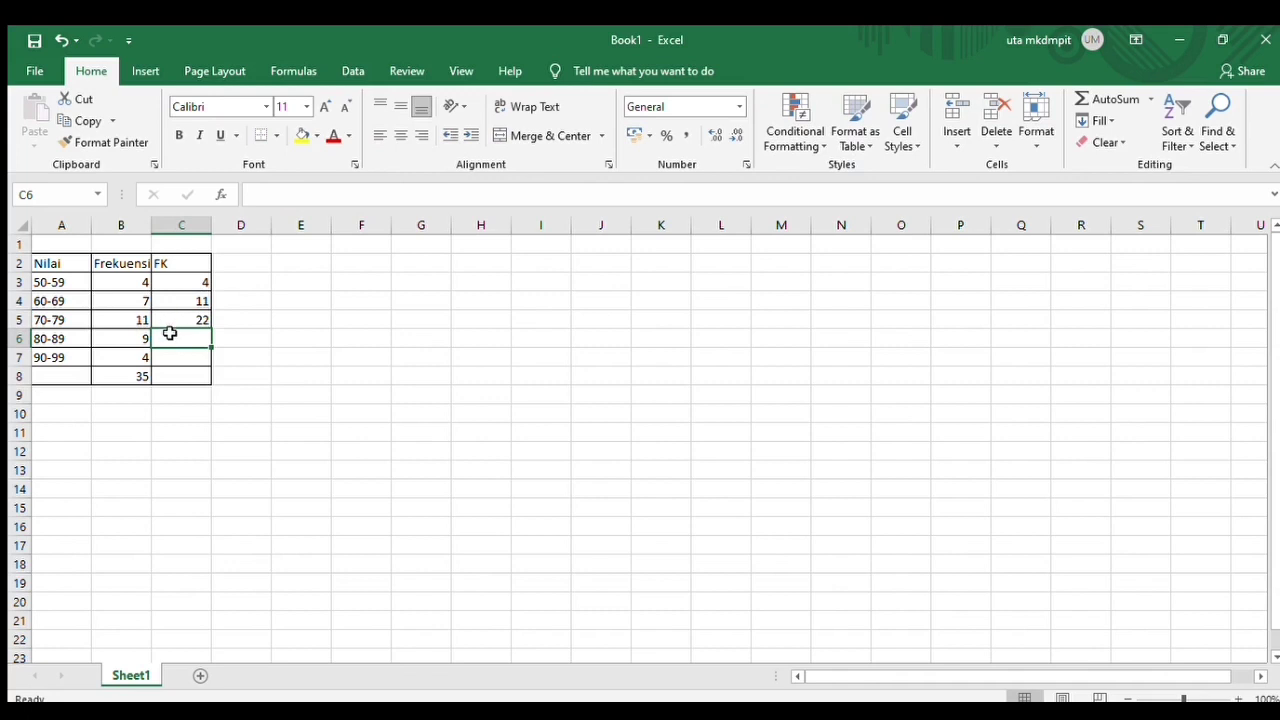
# Calculate the cumulative frequency for the 80-89 class in C6 with the formula =C5+B6
pyautogui.write('=')
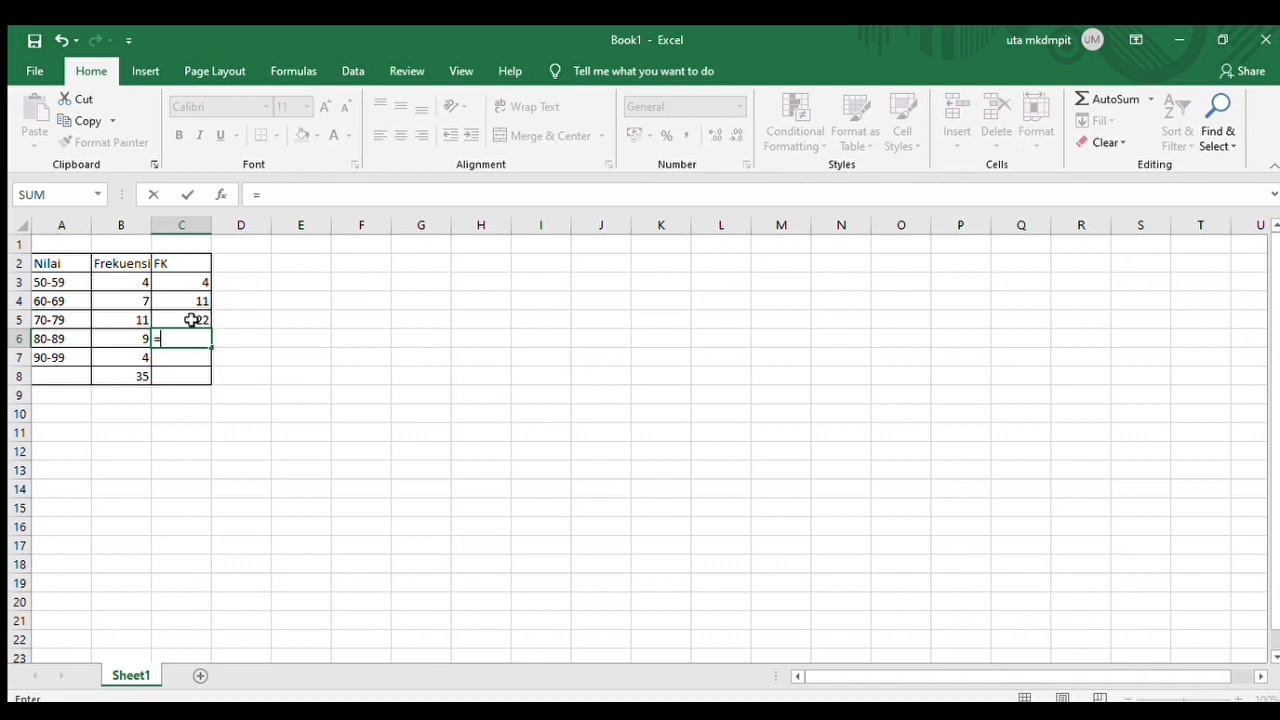
pyautogui.click(193, 319)
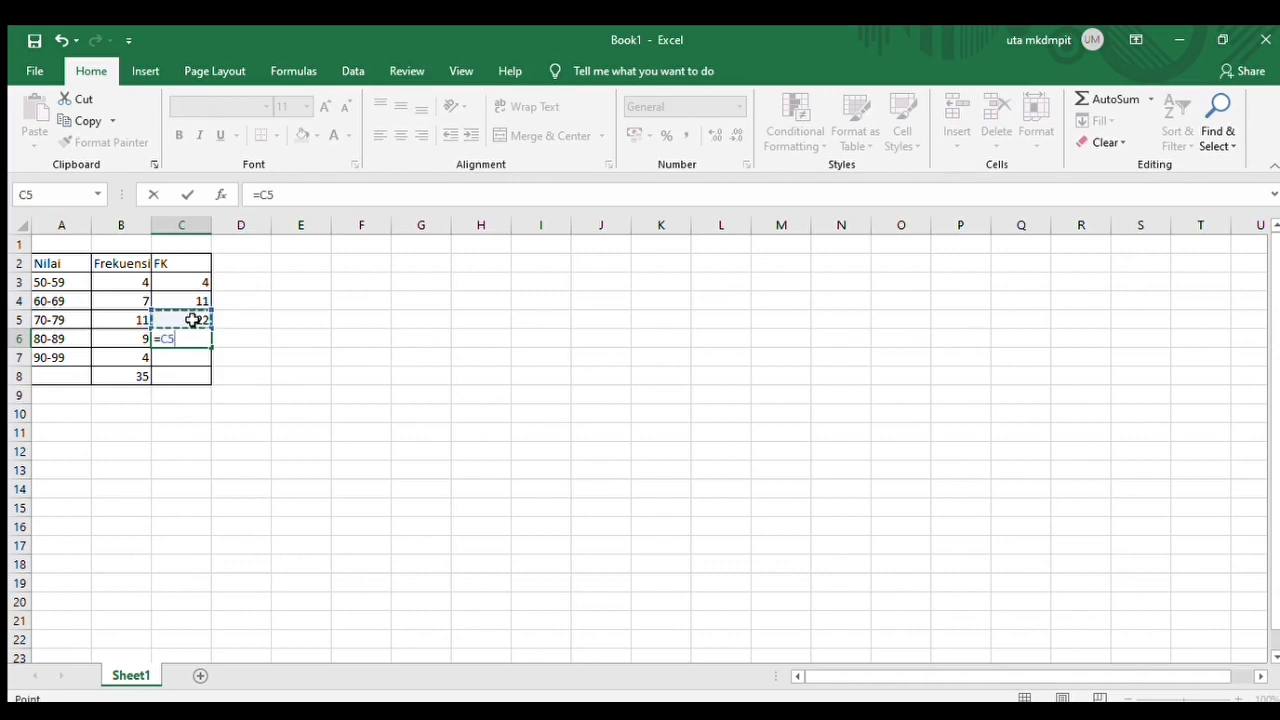
pyautogui.write('=')
pyautogui.click(122, 340)
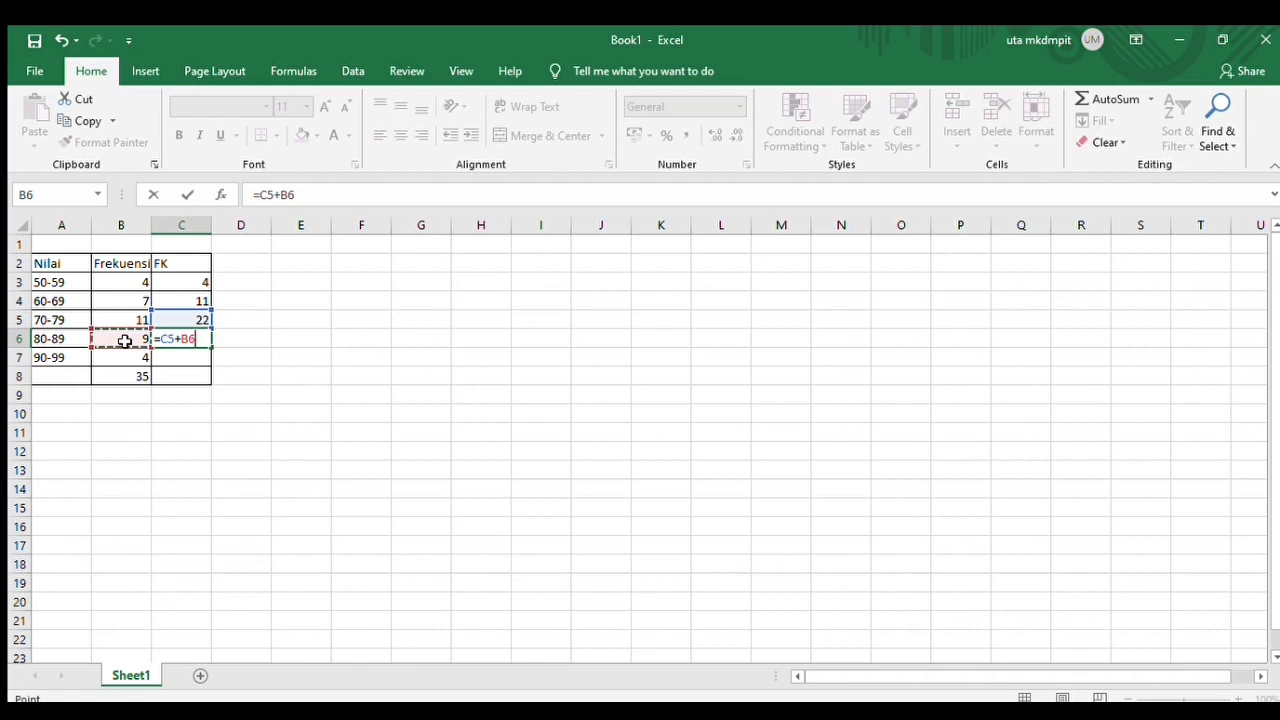
pyautogui.press('Return')
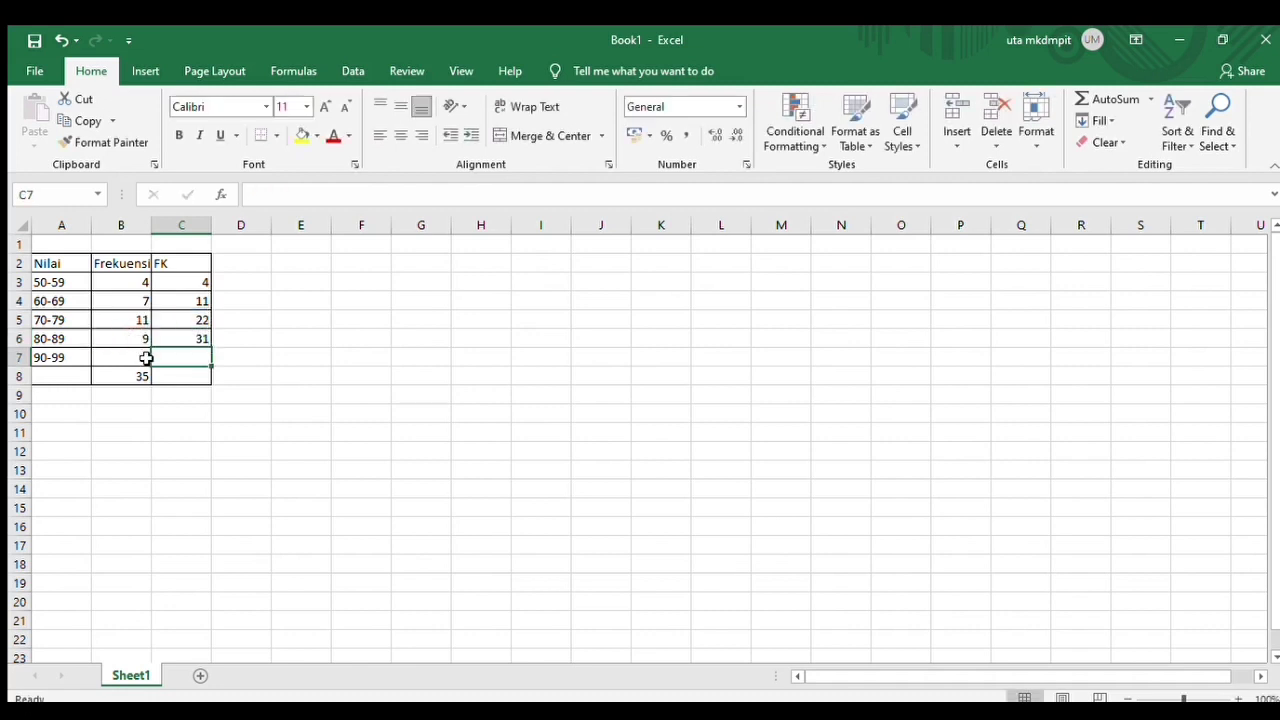
# Calculate the cumulative frequency for the 90-99 class in C7 by adding C6 and B7
pyautogui.write('+')
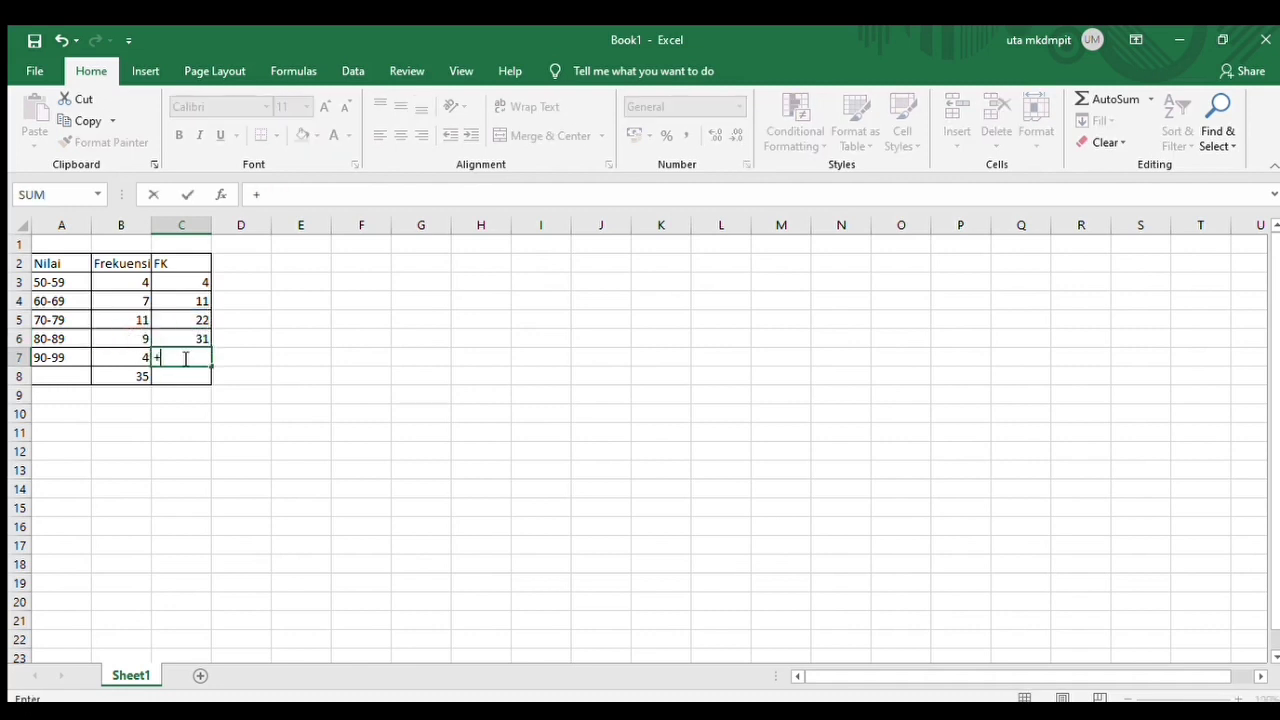
pyautogui.press('Escape')
pyautogui.write('=')
pyautogui.click(200, 338)
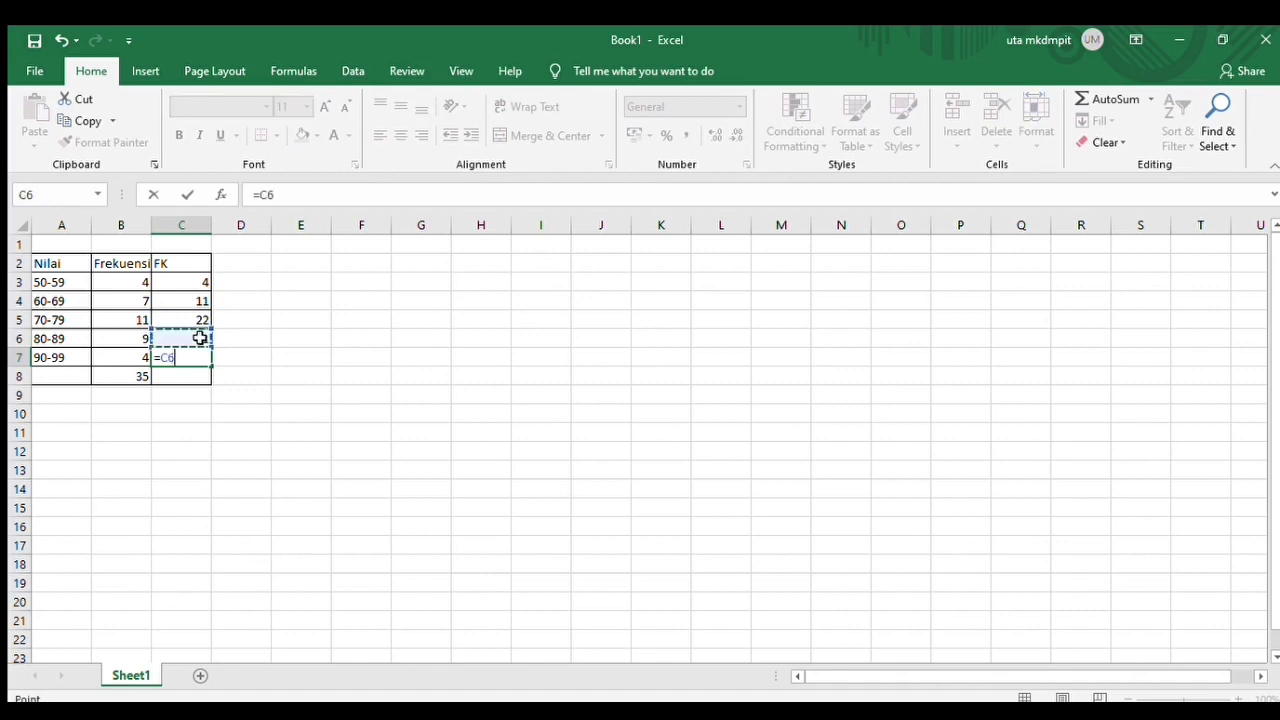
pyautogui.write('+')
pyautogui.click(140, 357)
pyautogui.press('Return')
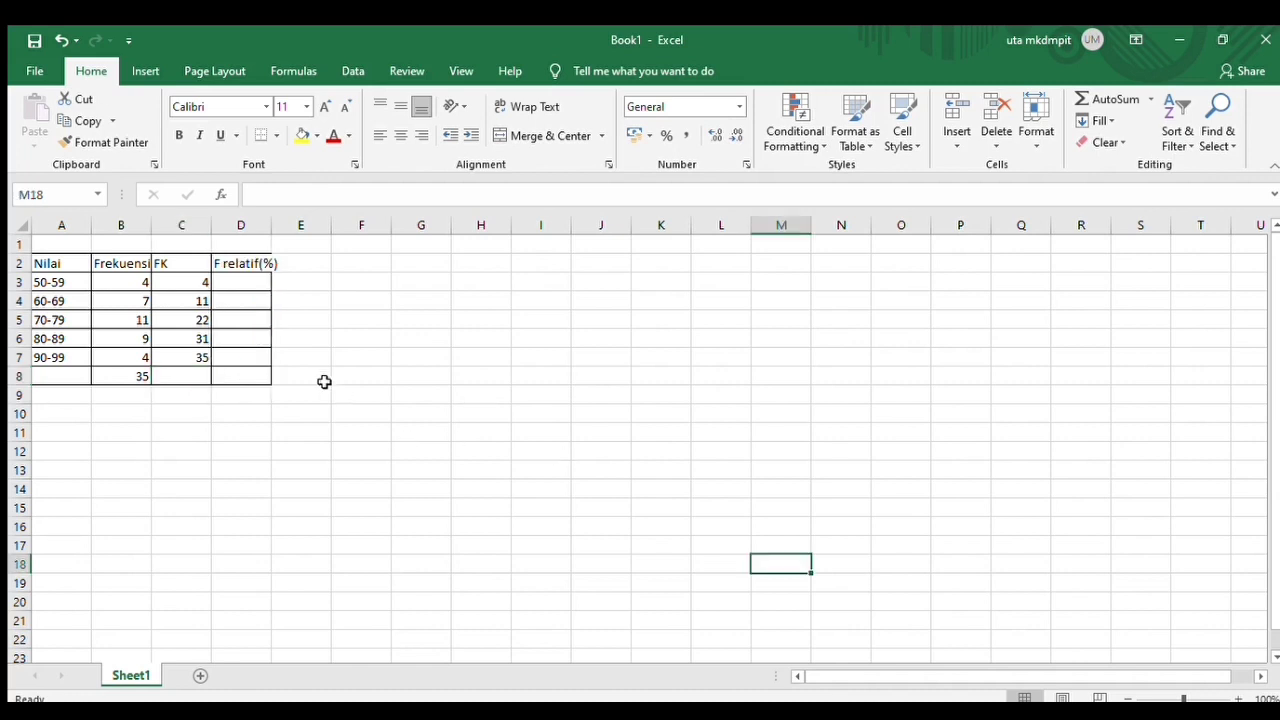
# Calculate the relative frequency percentage for the 50-59 class in D3 with the formula =B3/B8*100
pyautogui.click(242, 281)
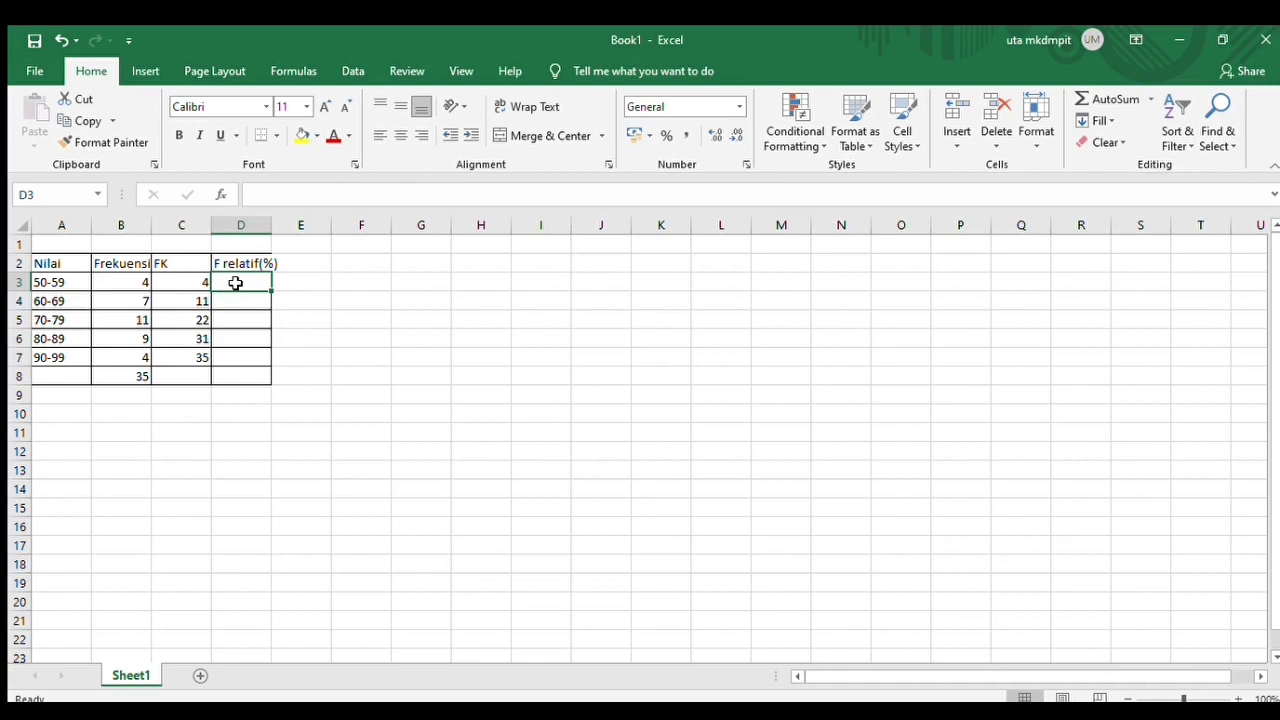
pyautogui.write('=')
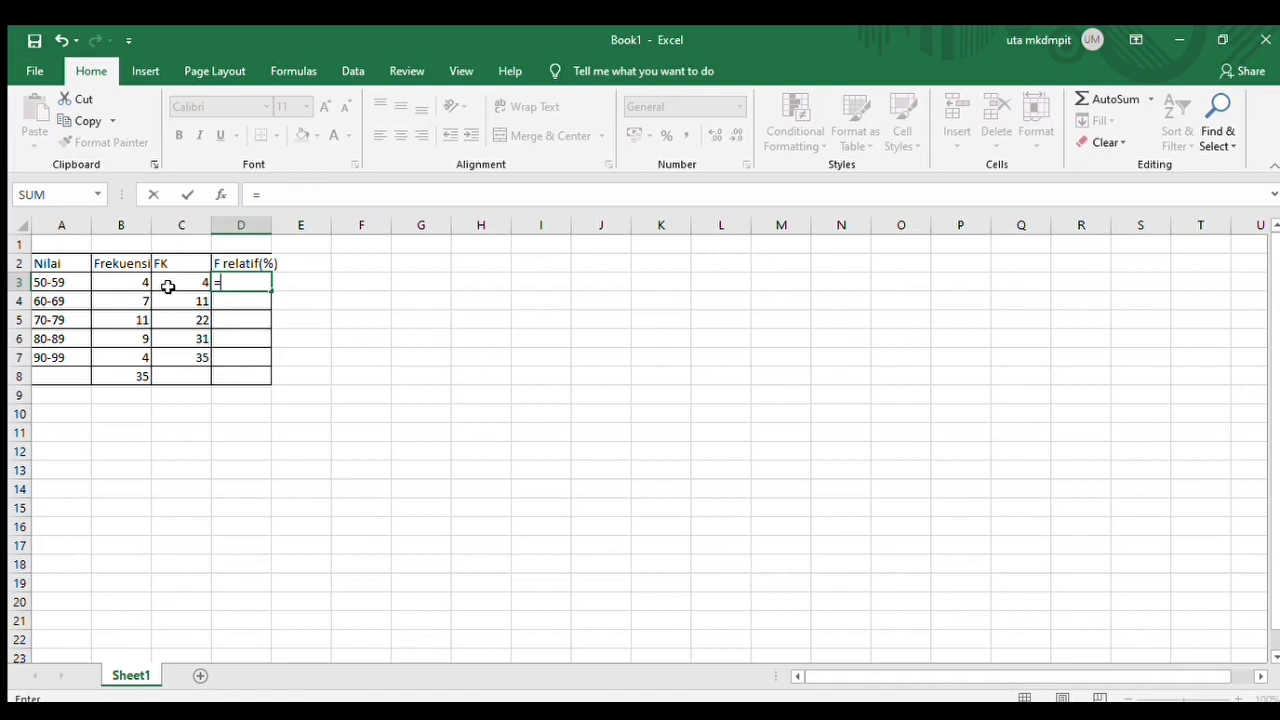
pyautogui.click(114, 283)
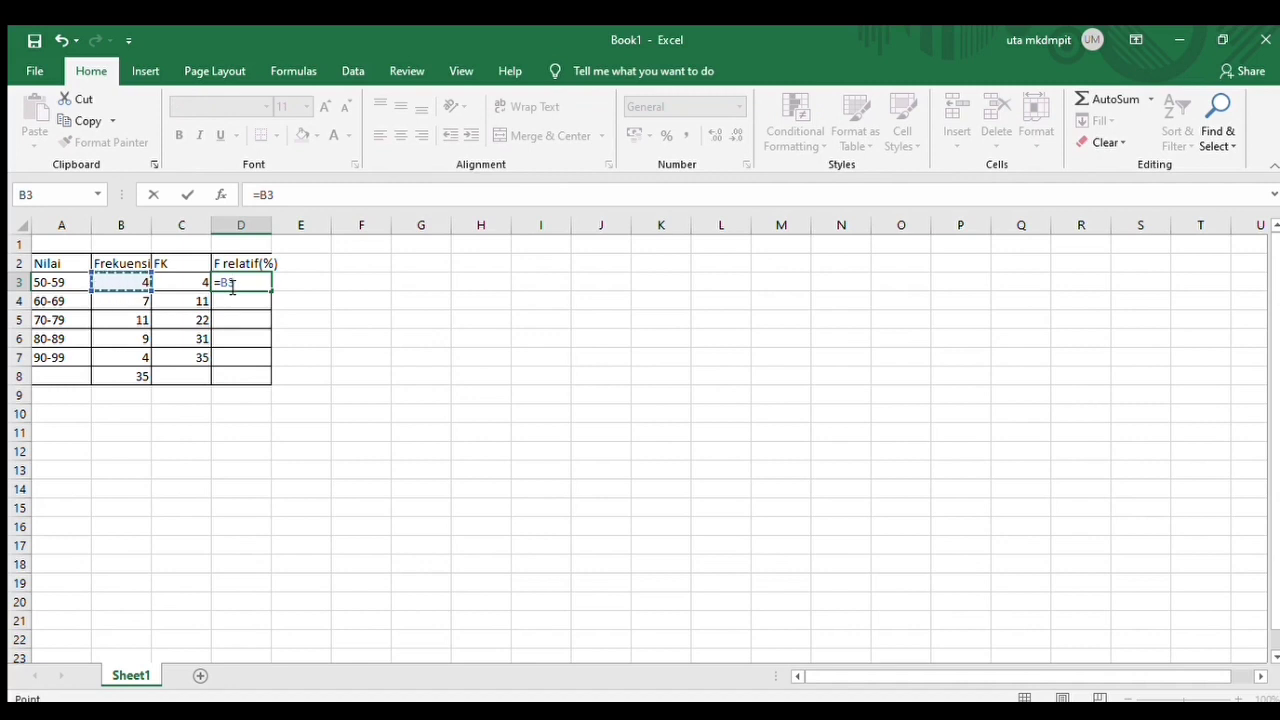
pyautogui.write('/')
pyautogui.click(139, 377)
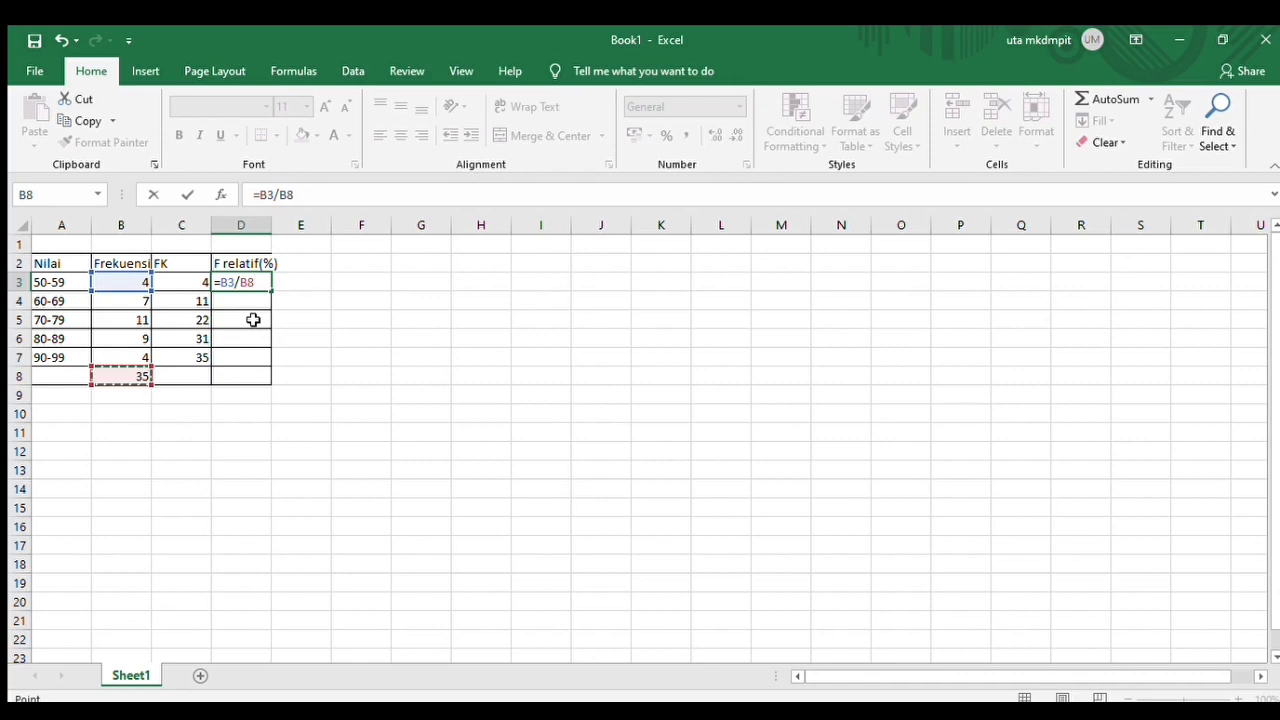
pyautogui.write('*100')
pyautogui.click(234, 286)
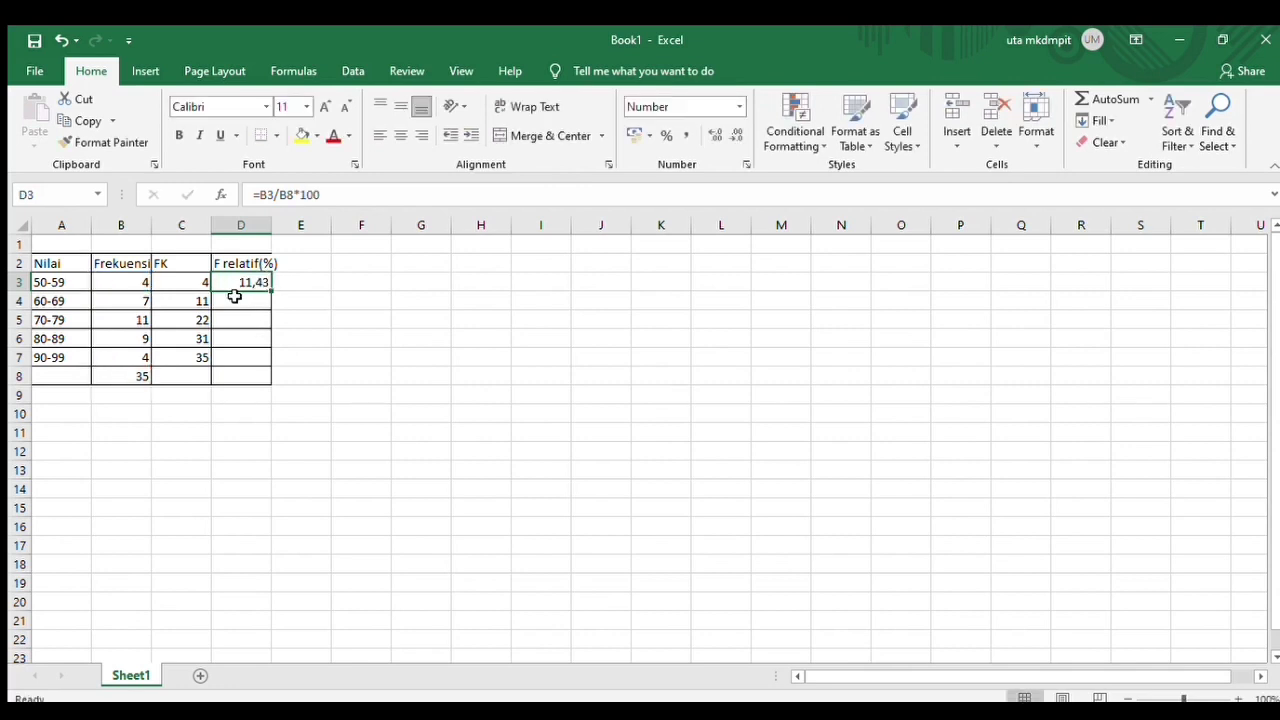
# Calculate the relative frequency percentage for the 60-69 class in D4 with the formula =B4/B8*100
pyautogui.click(234, 300)
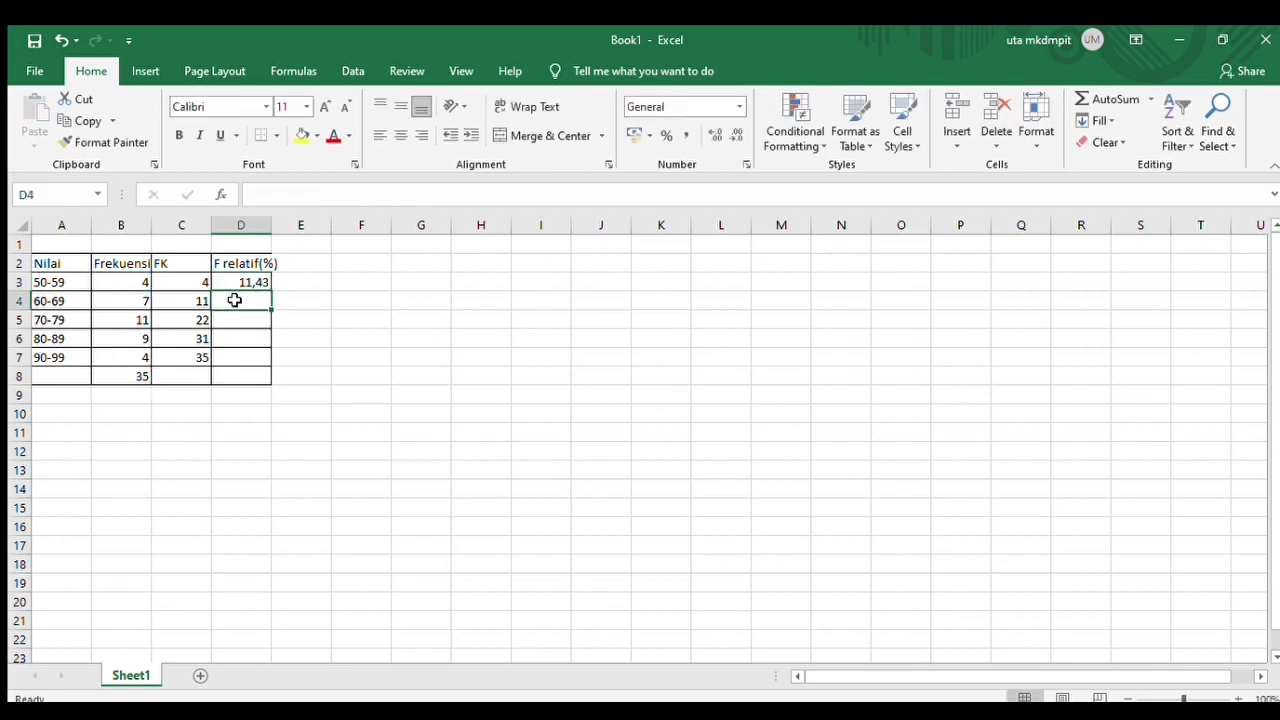
pyautogui.write('=')
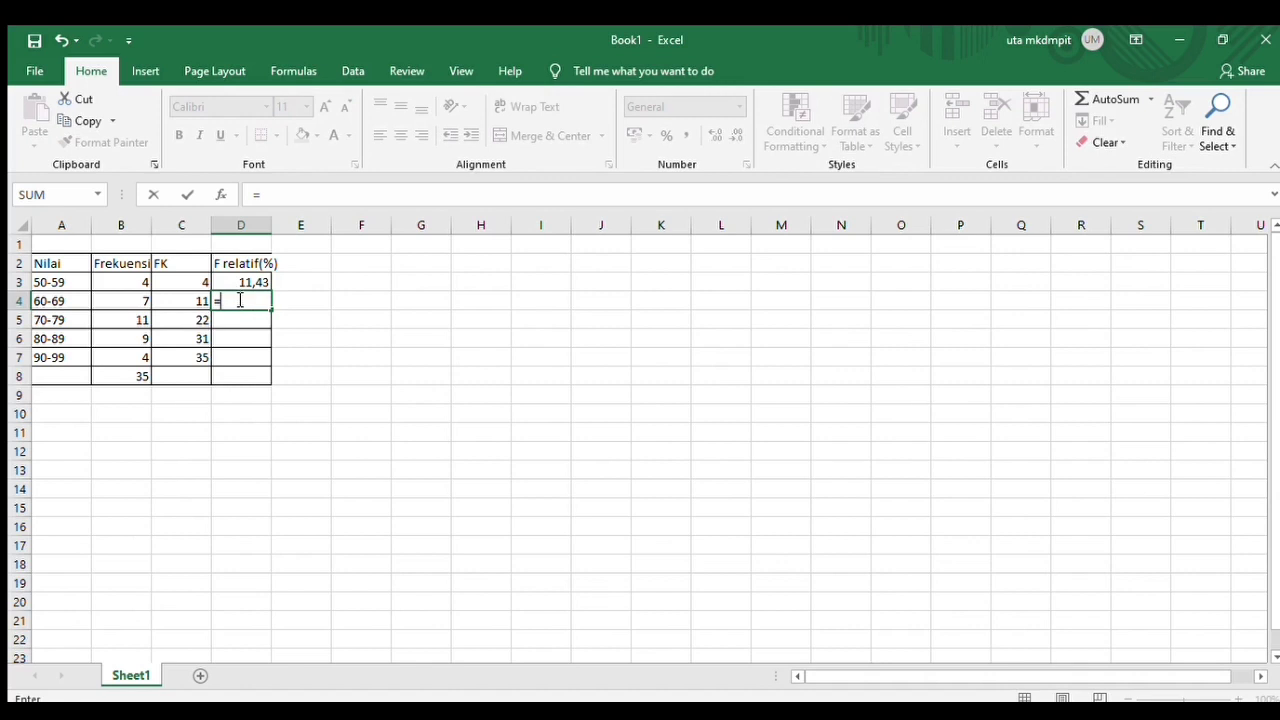
pyautogui.click(144, 301)
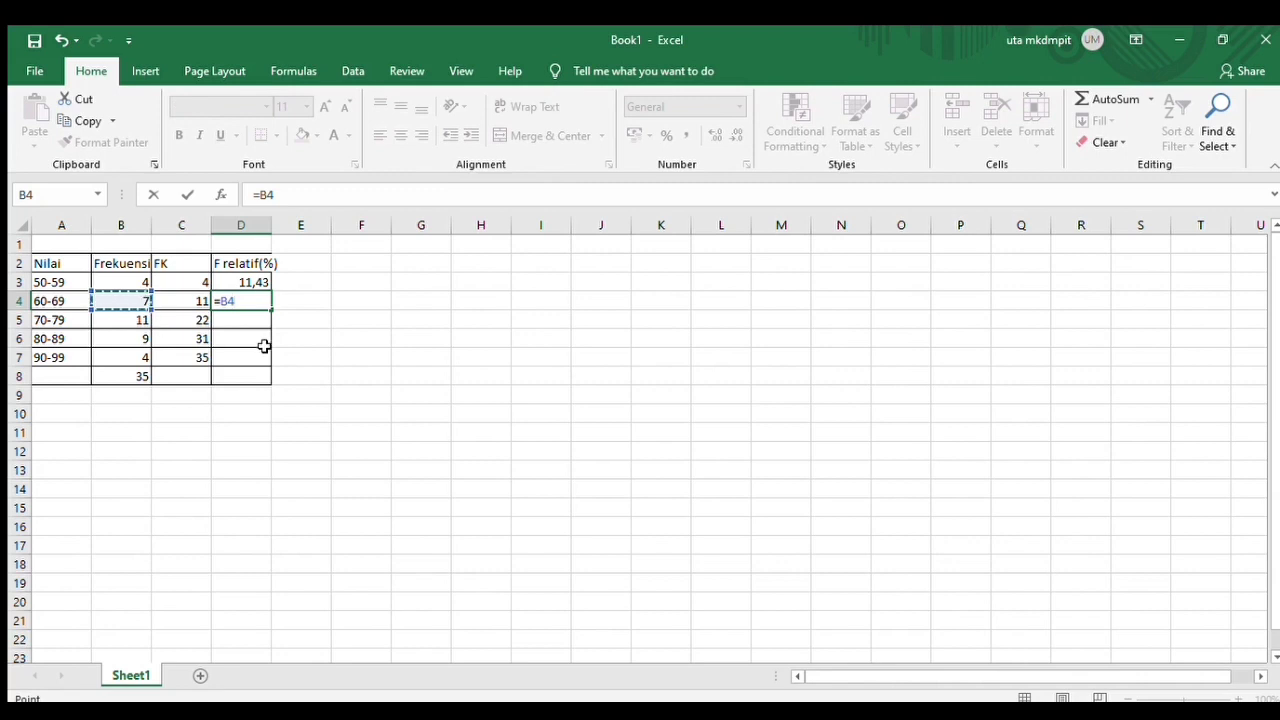
pyautogui.write('?')
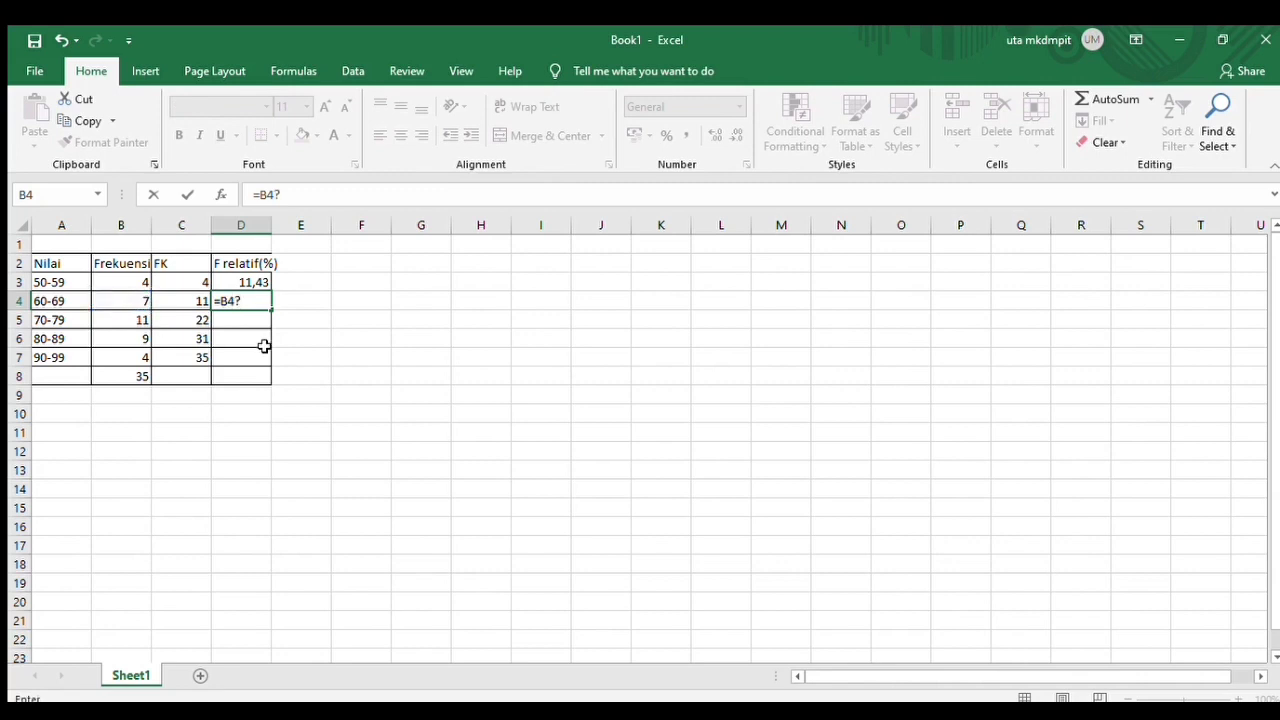
pyautogui.press('BackSpace')
pyautogui.write('/')
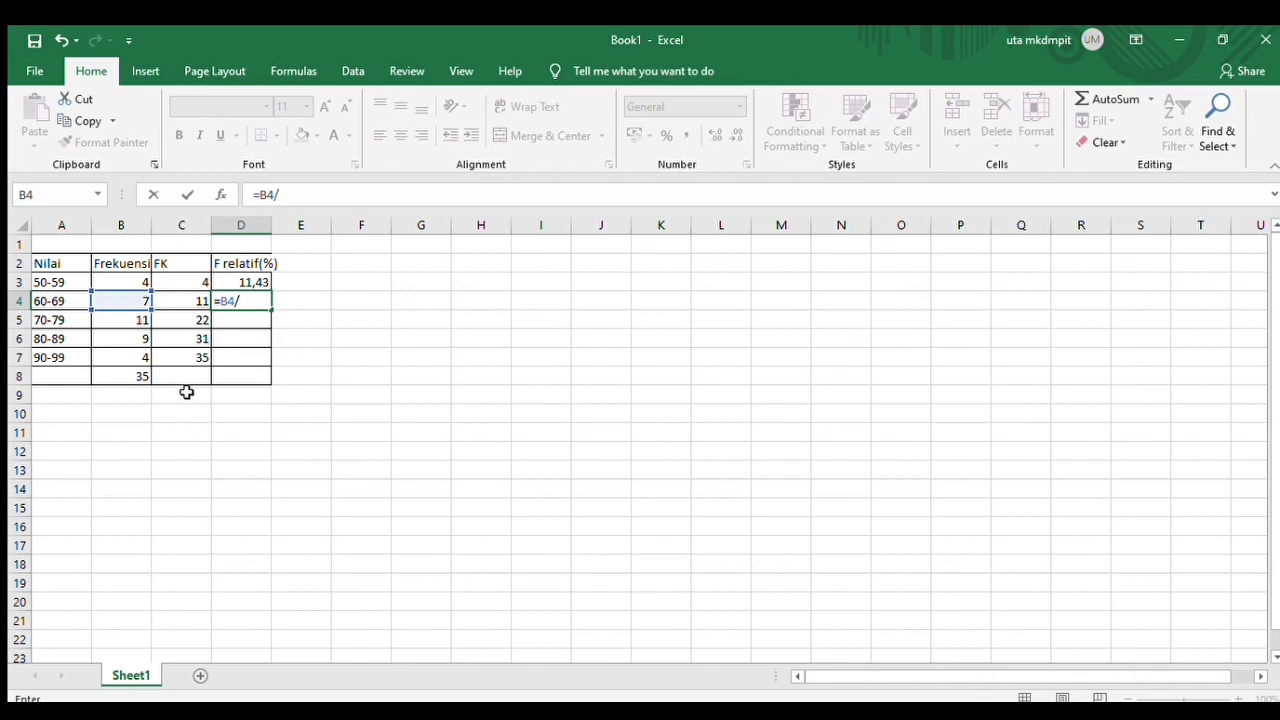
pyautogui.click(124, 375)
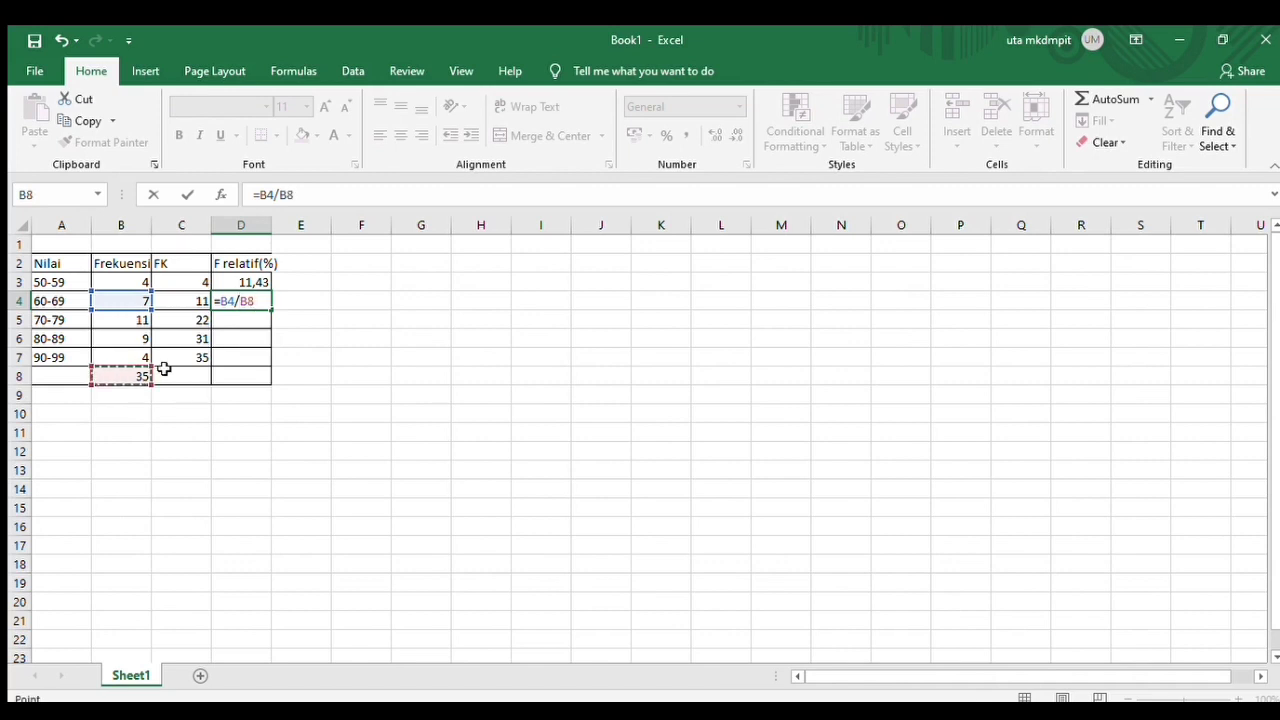
pyautogui.write('*100')
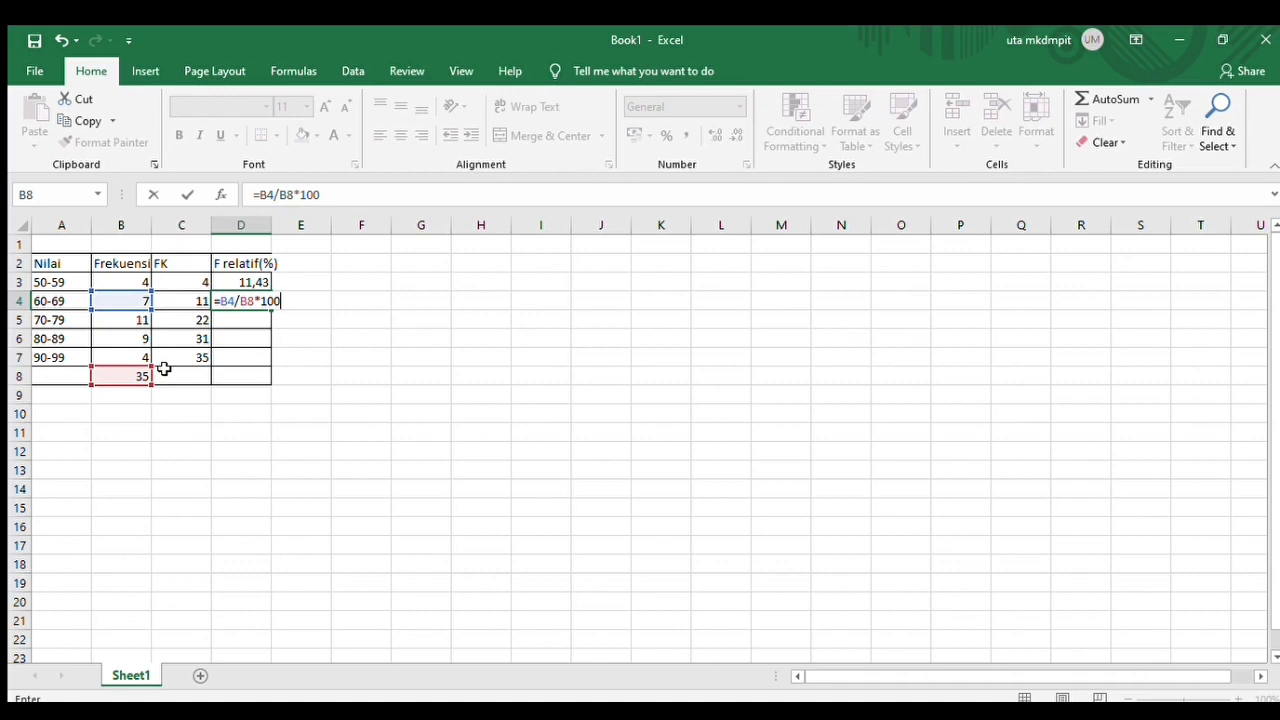
pyautogui.press('Return')
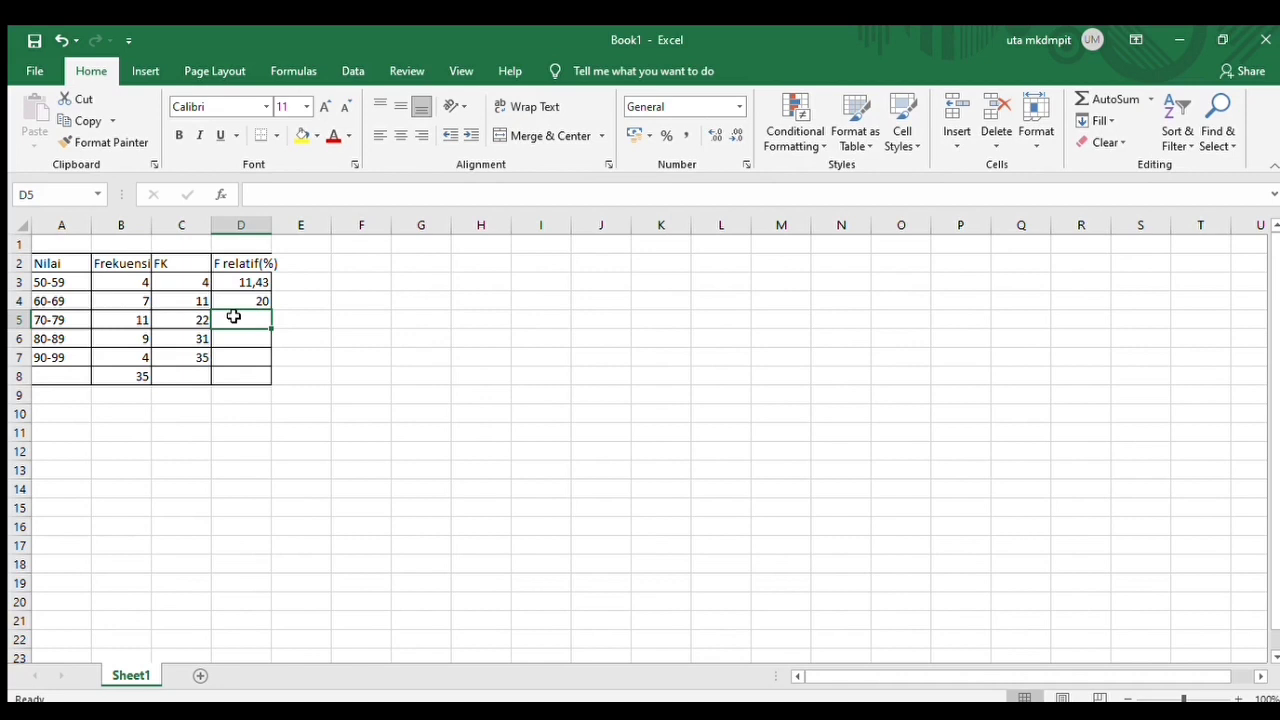
# Calculate the relative frequency percentage for the 70-79 class in D5 with the formula =B5/B8*100
pyautogui.write('=')
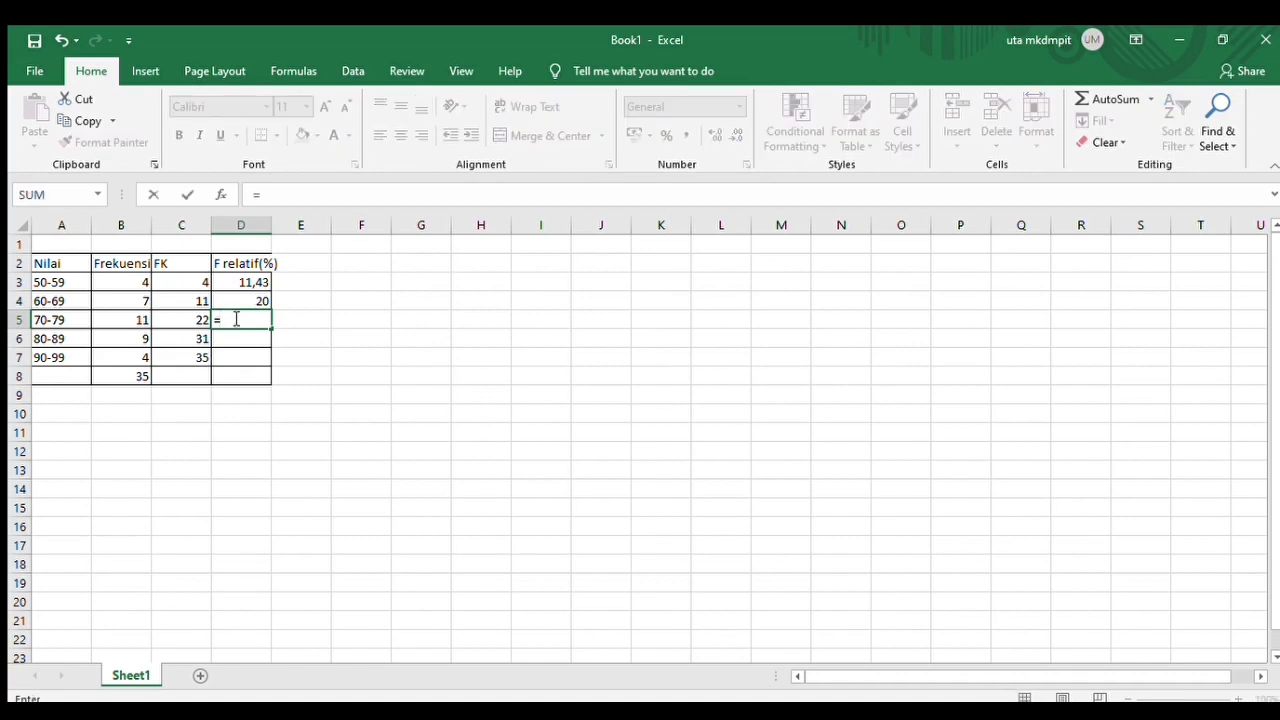
pyautogui.click(131, 319)
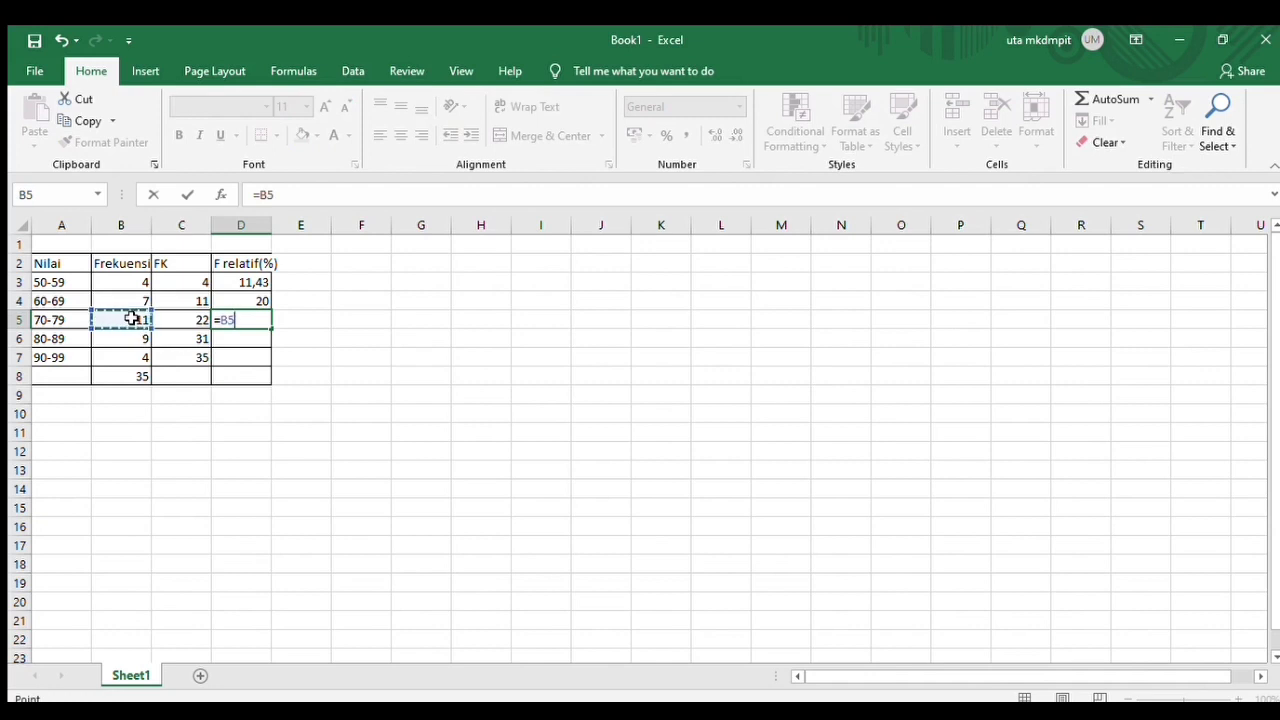
pyautogui.write('/')
pyautogui.click(138, 376)
pyautogui.write('*100')
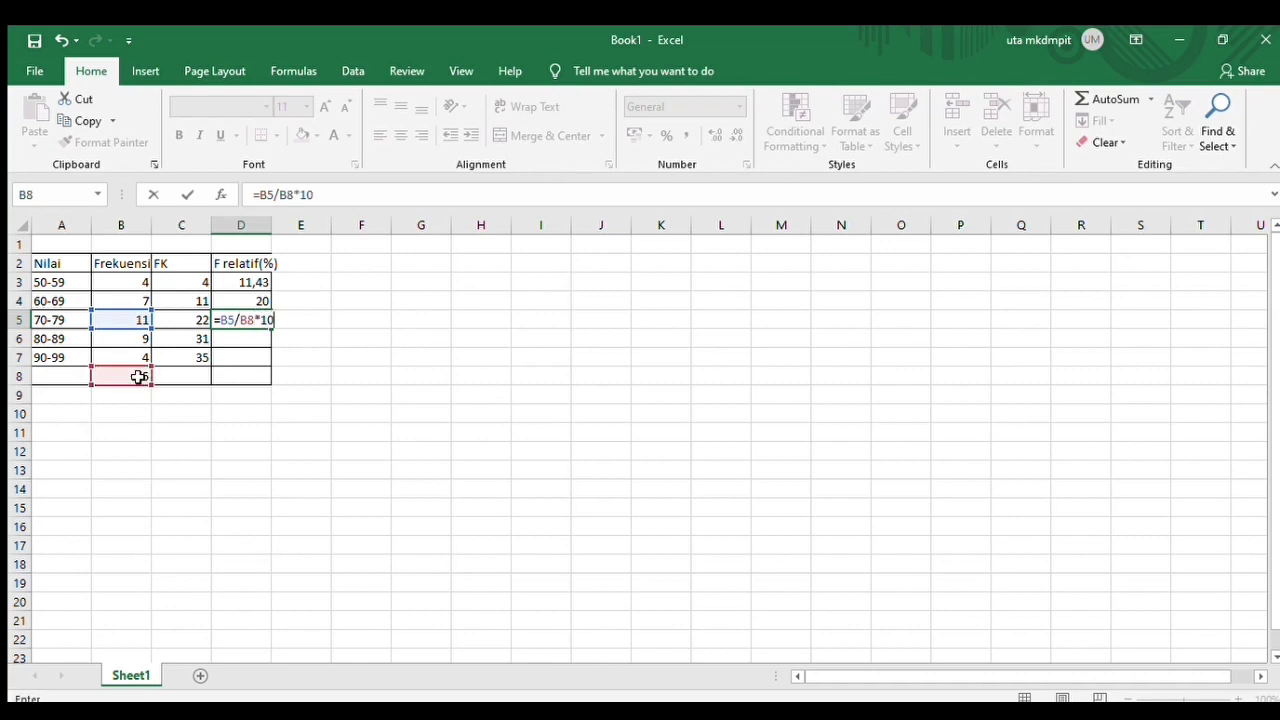
pyautogui.press('Return')
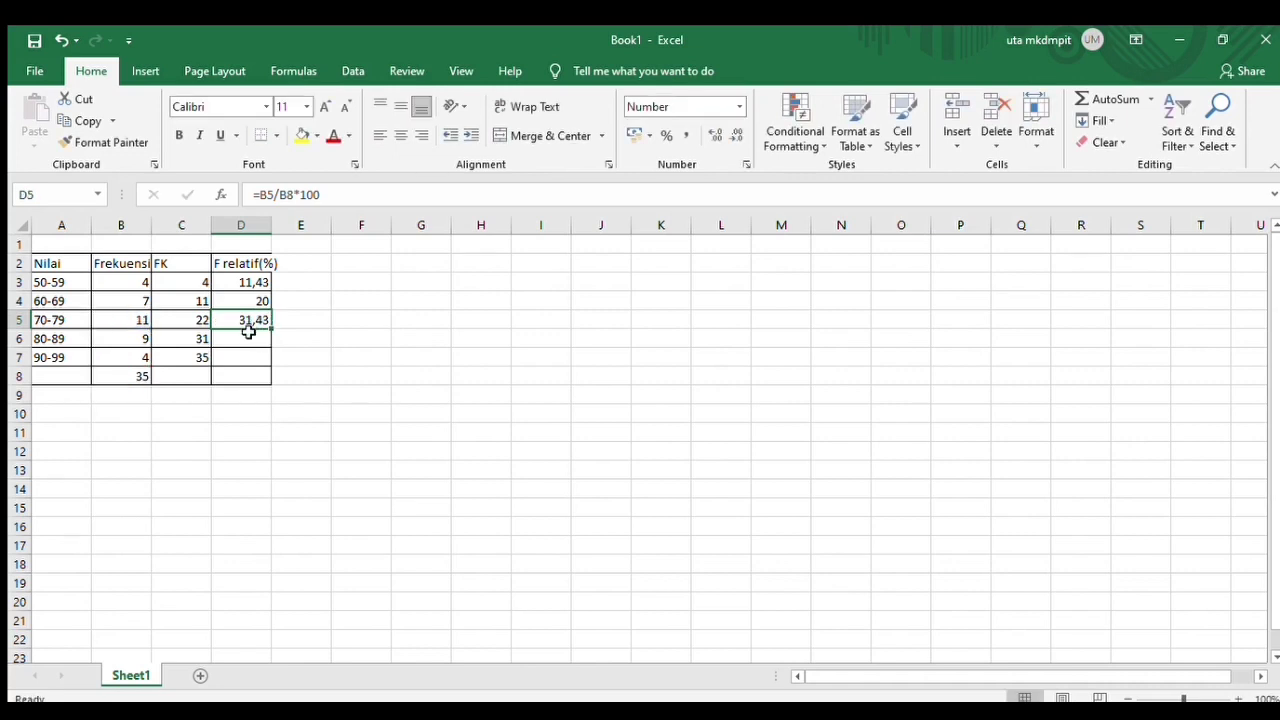
# Calculate the relative frequency percentage for the 80-89 class in D6 with the formula =B6/B8*100
pyautogui.click(248, 332)
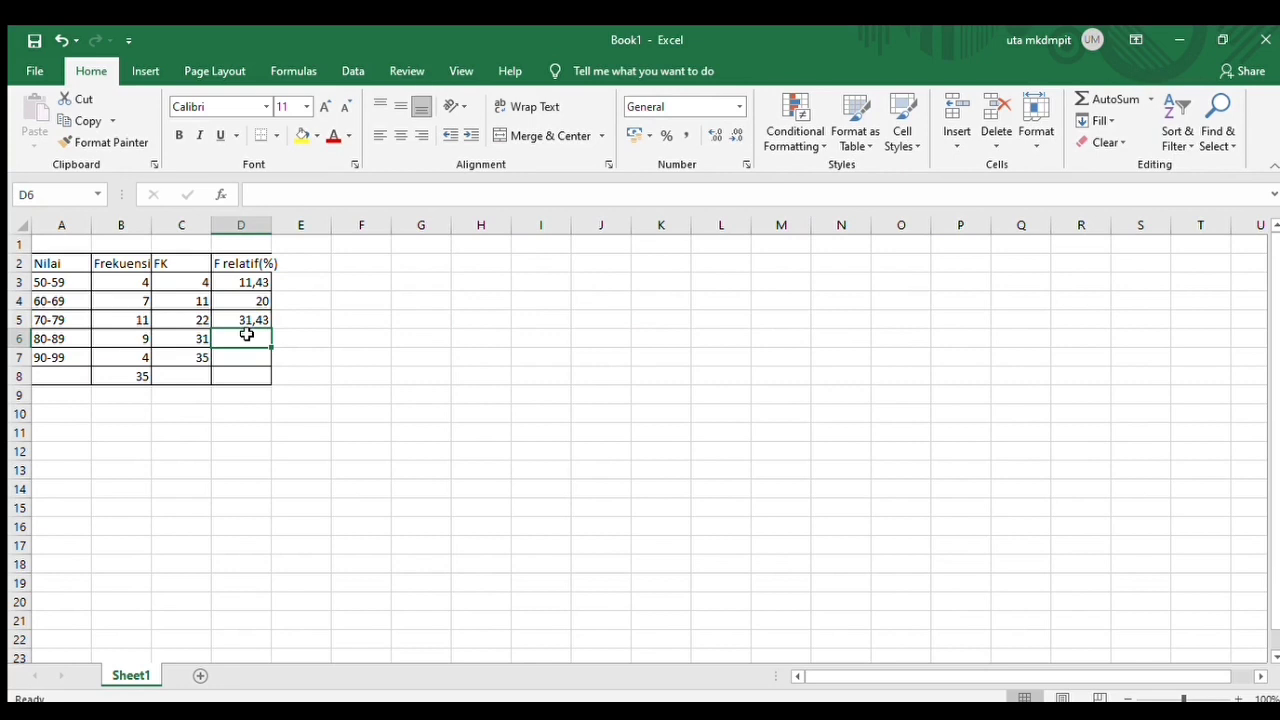
pyautogui.write('=')
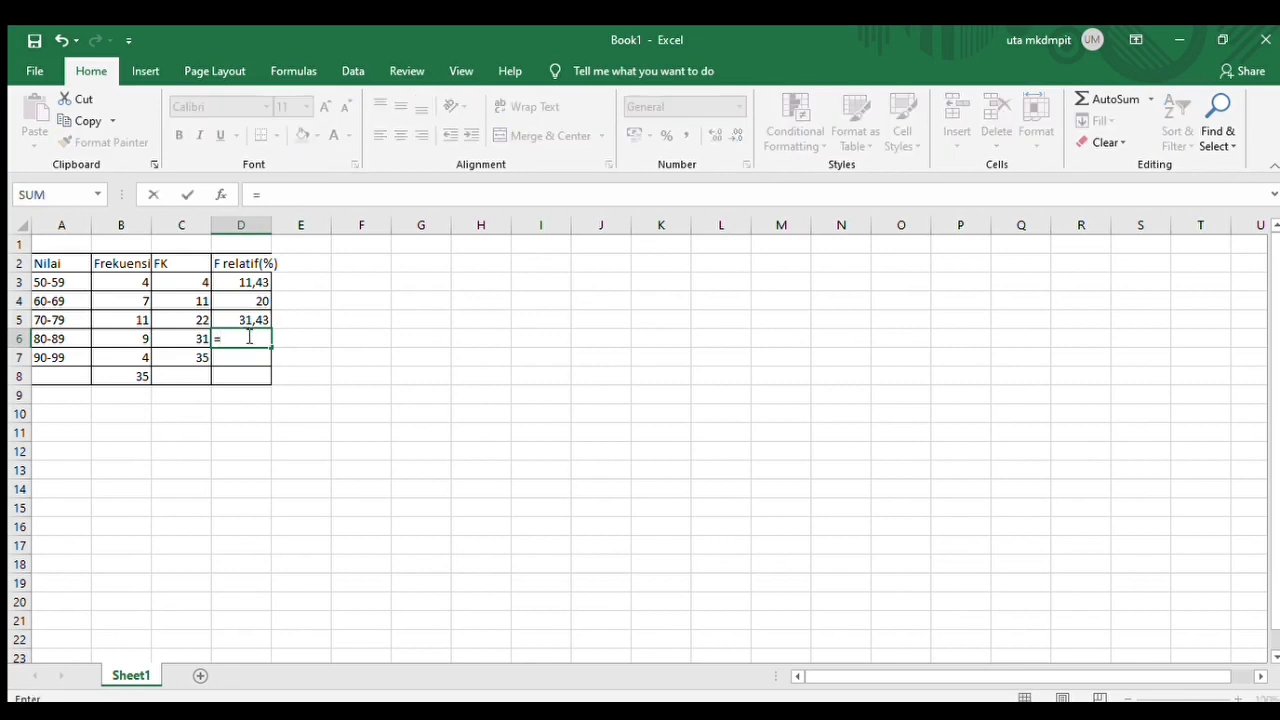
pyautogui.click(140, 340)
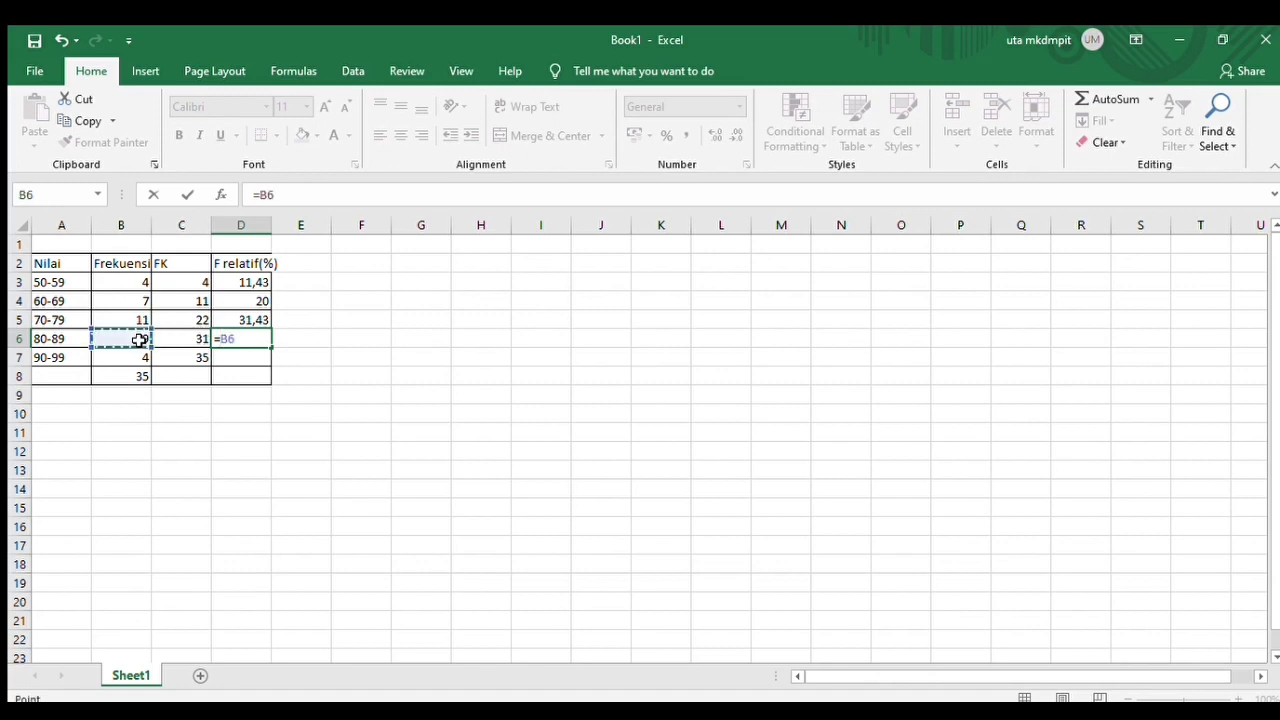
pyautogui.write('/')
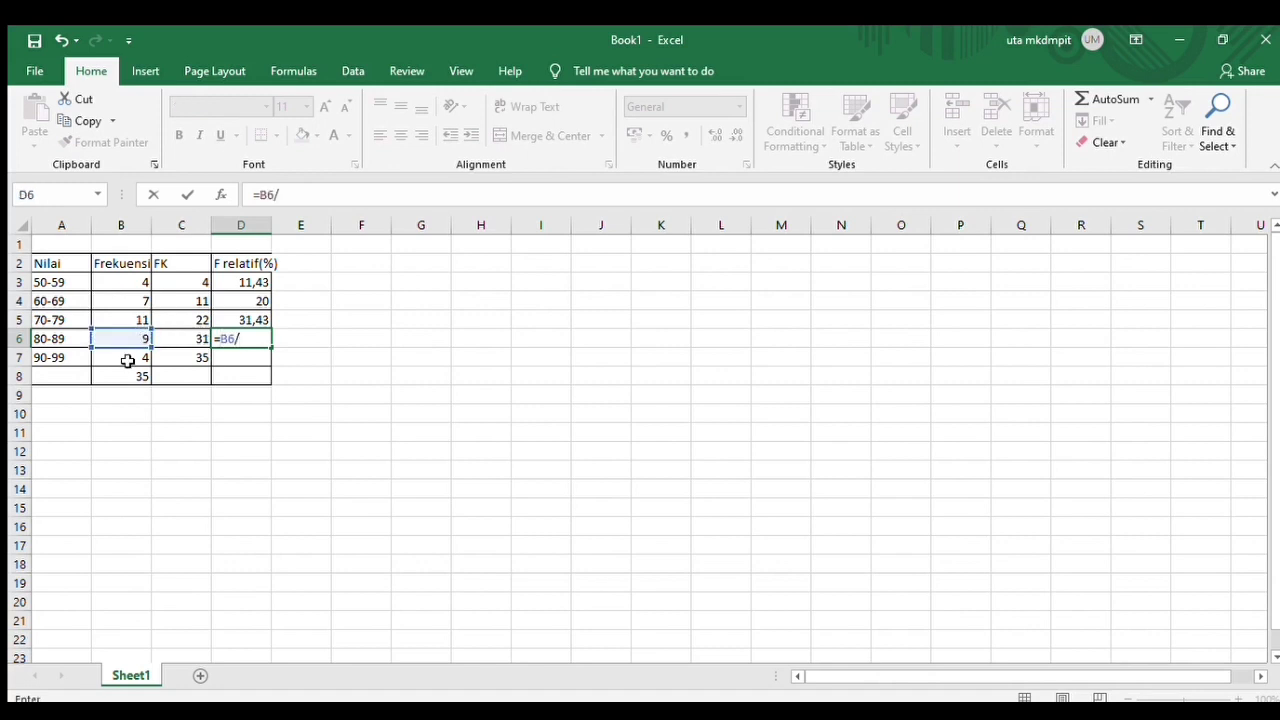
pyautogui.click(137, 375)
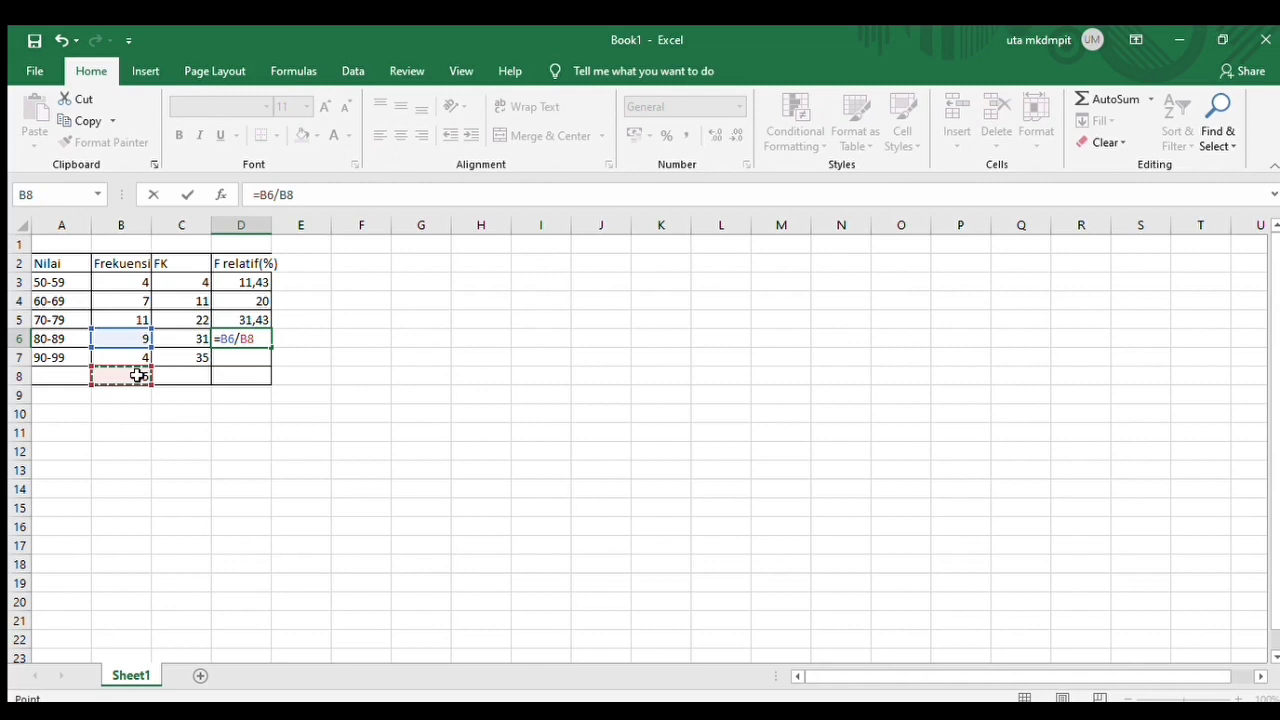
pyautogui.write('*100')
pyautogui.press('Return')
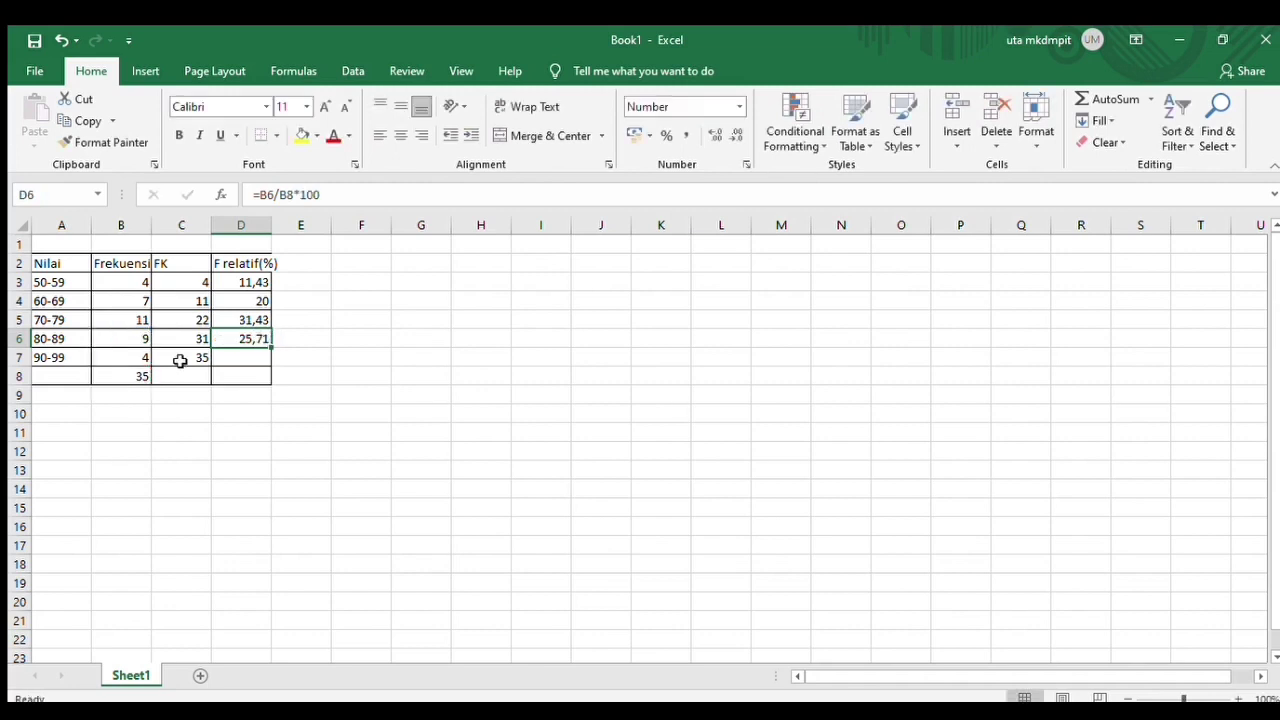
# Calculate the relative frequency percentage for the 90-99 class in D7 with the formula =B7/B8*100
pyautogui.click(215, 360)
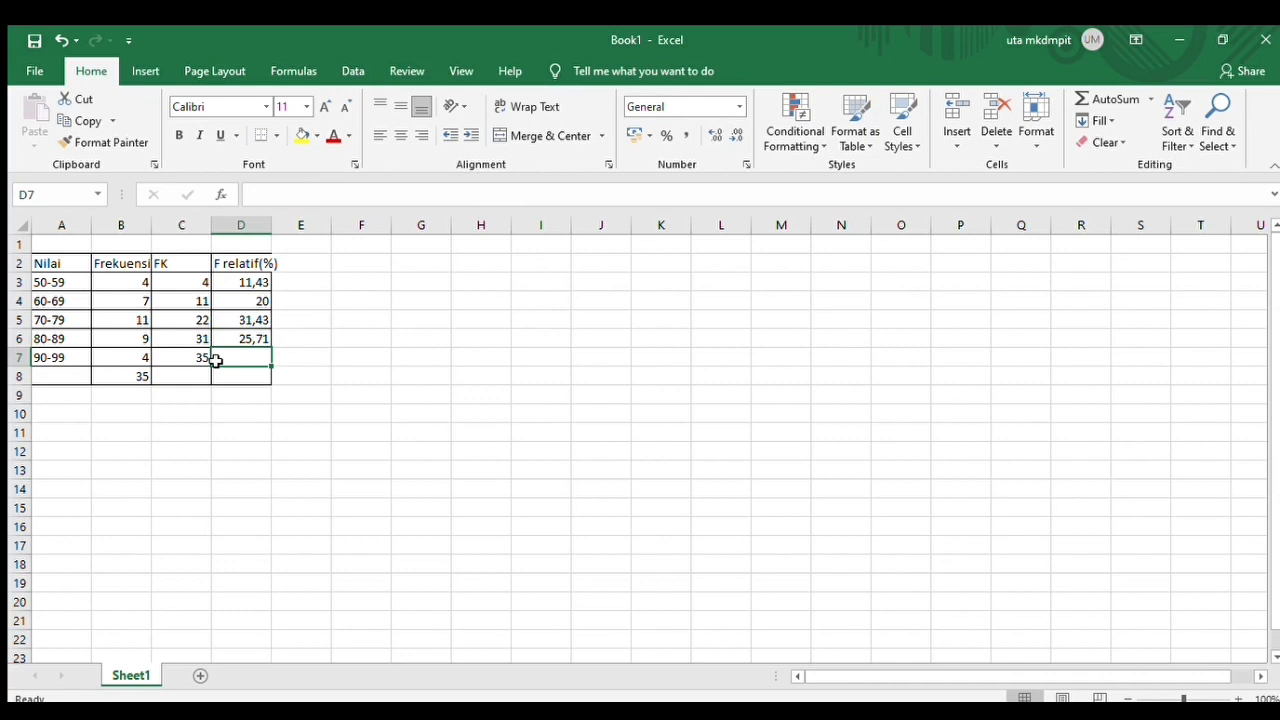
pyautogui.write('=')
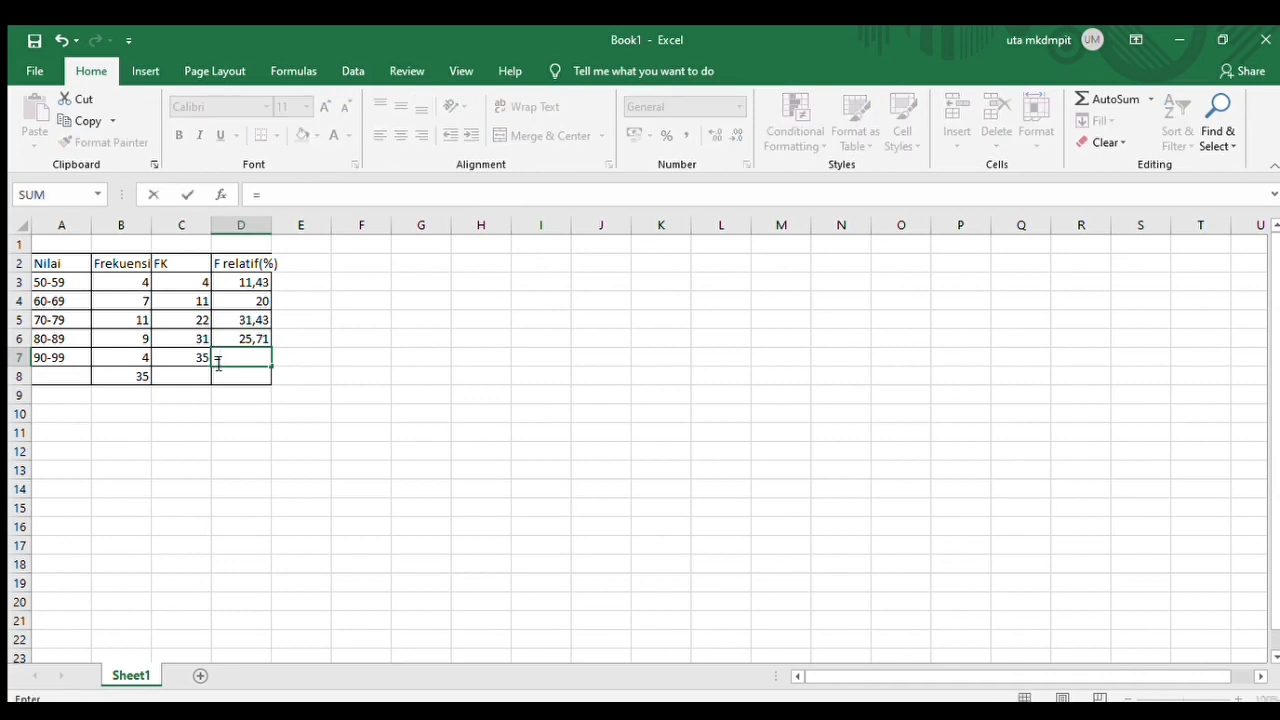
pyautogui.click(131, 351)
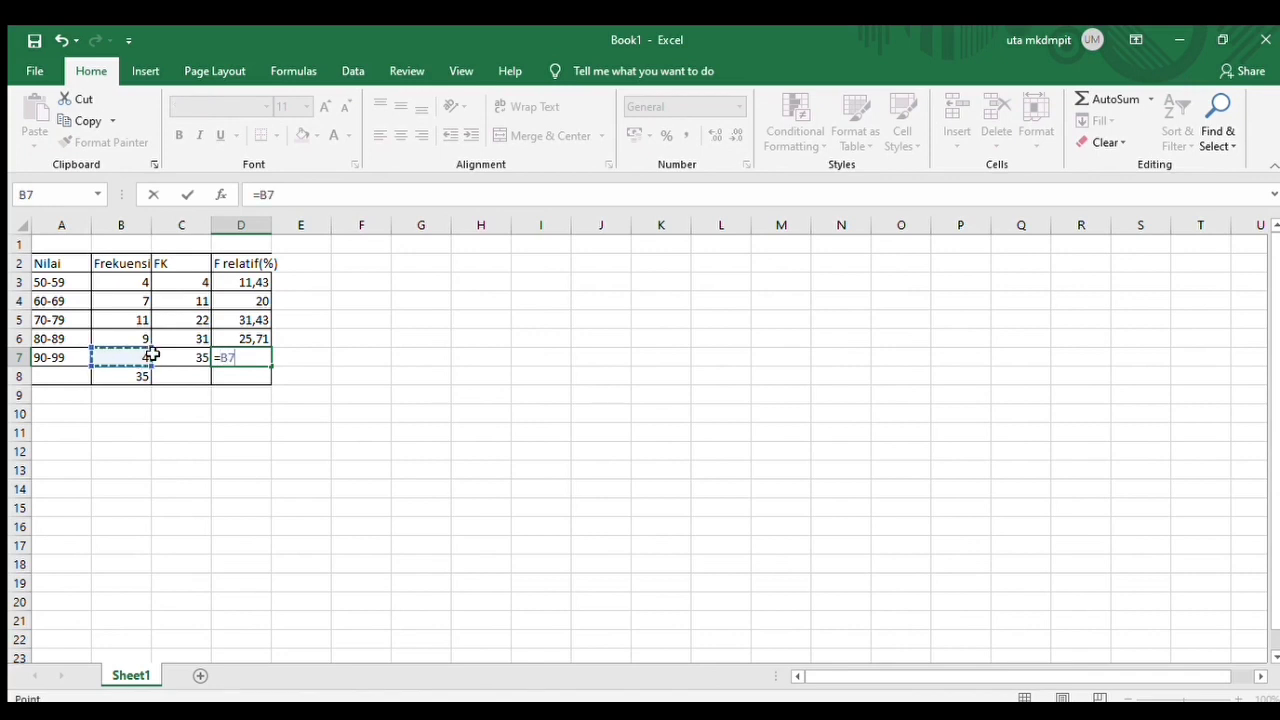
pyautogui.write('/')
pyautogui.click(136, 377)
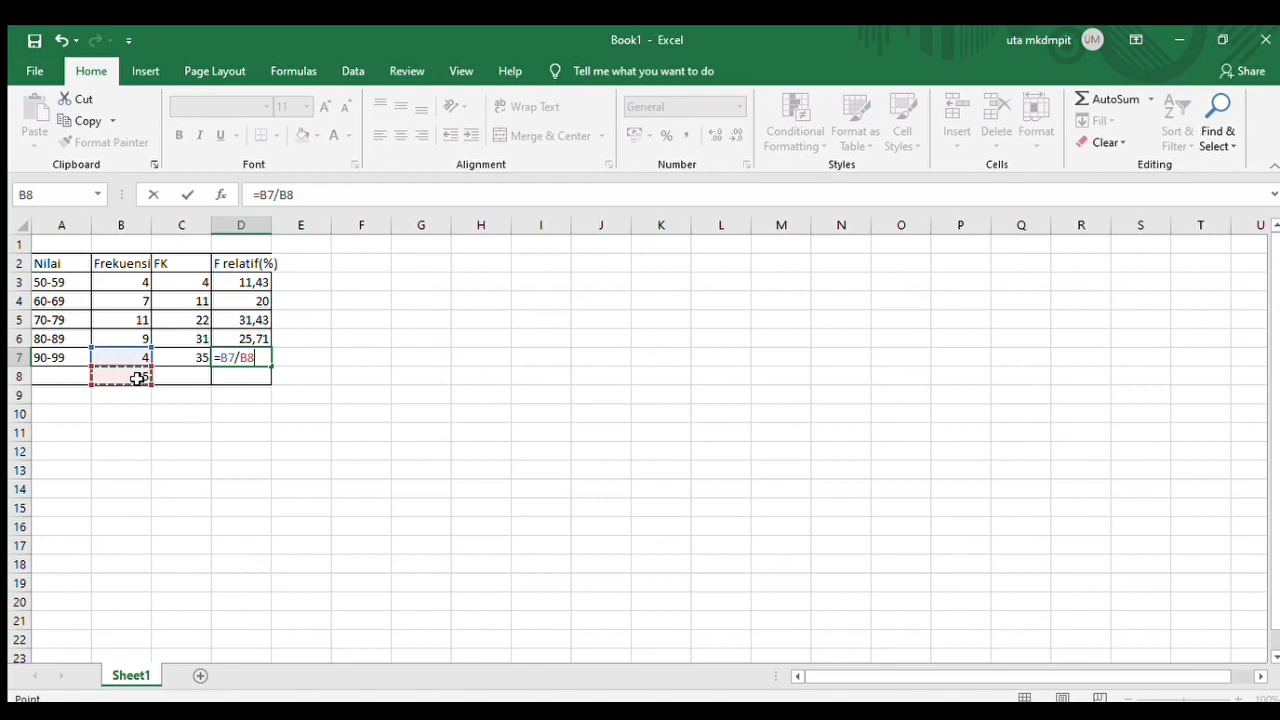
pyautogui.write('*100')
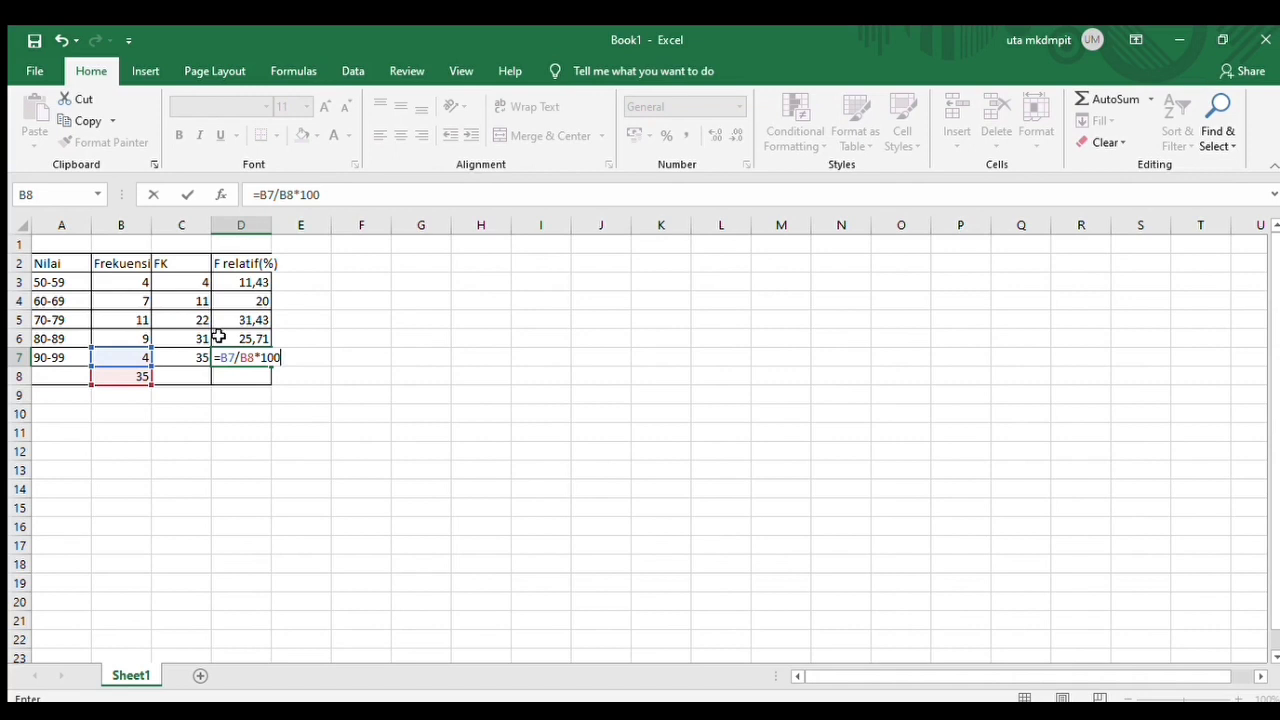
pyautogui.hotkey('ctrl', 'Return')
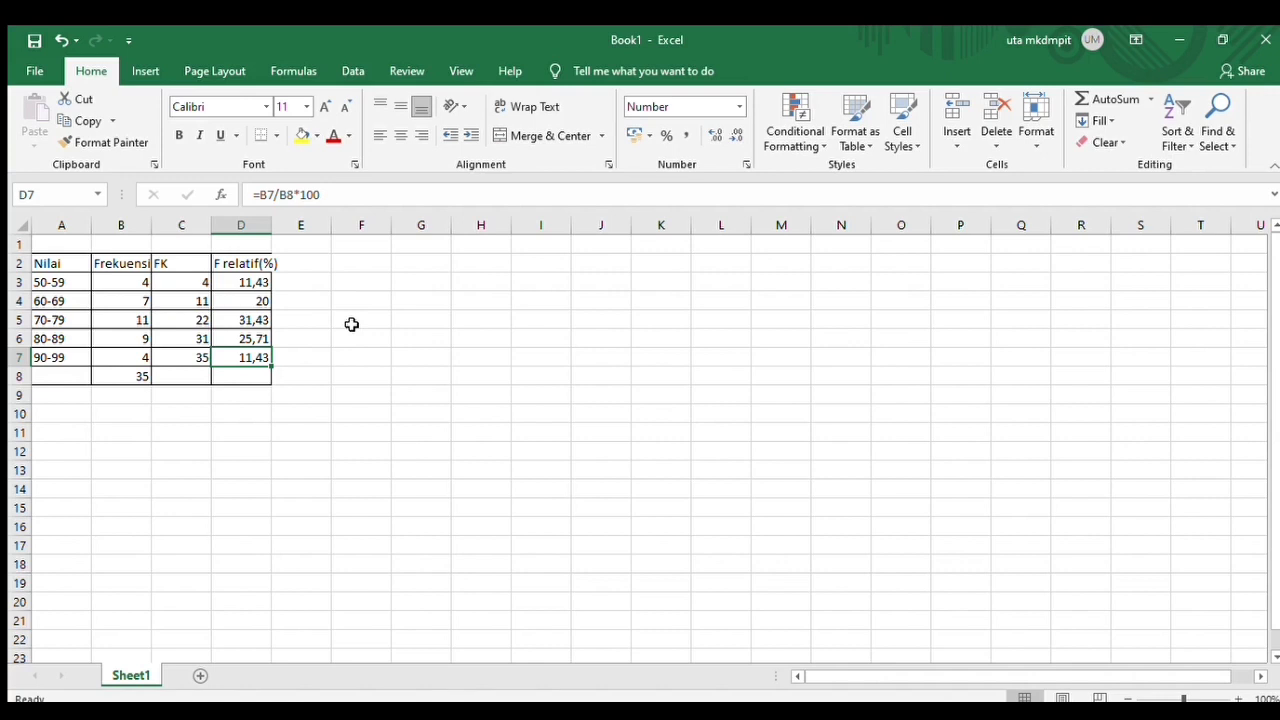
# Total the relative frequency percentages in D8 with a SUM formula over D3:D7
pyautogui.click(248, 375)
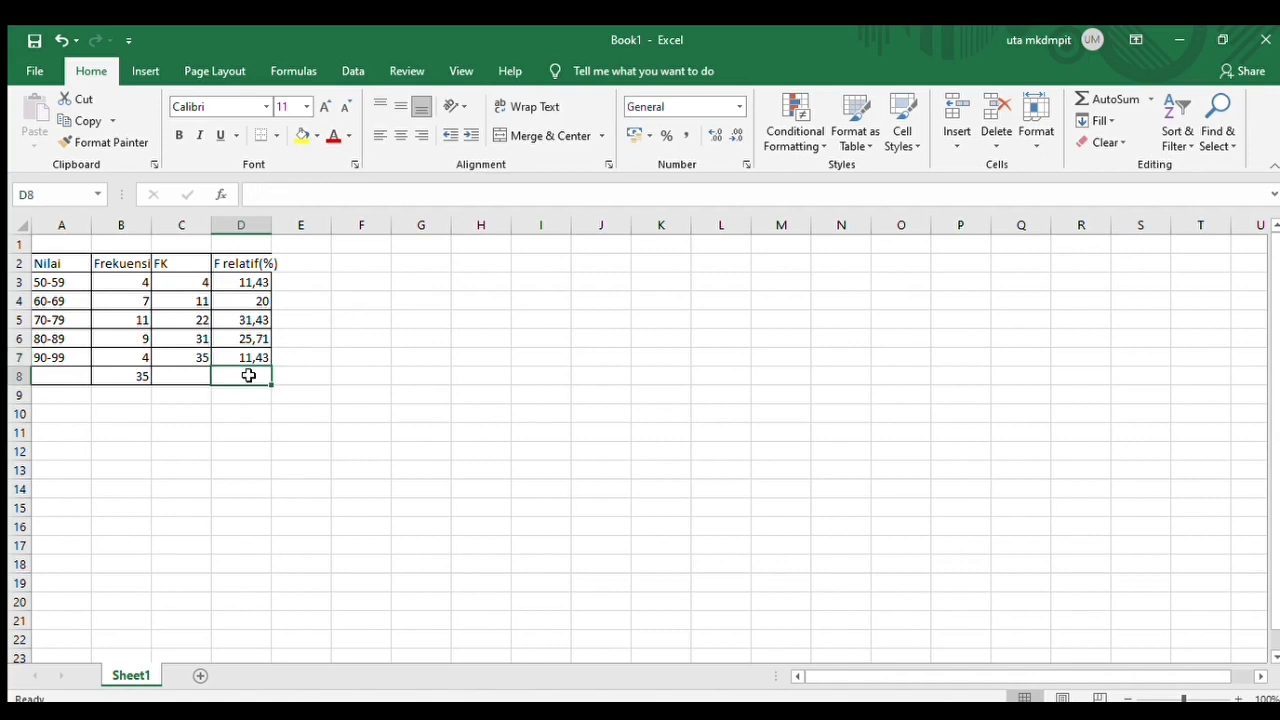
pyautogui.write('=sum')
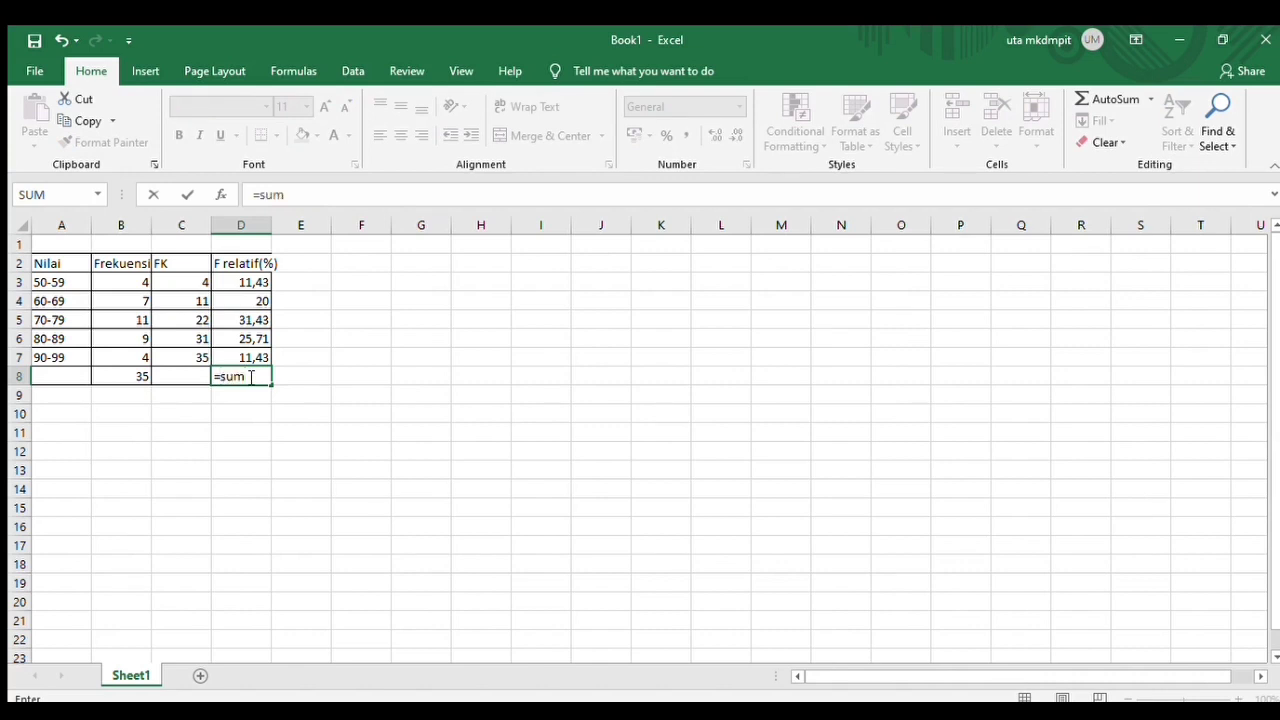
pyautogui.write('(')
pyautogui.moveTo(251, 283); pyautogui.dragTo(251, 351)
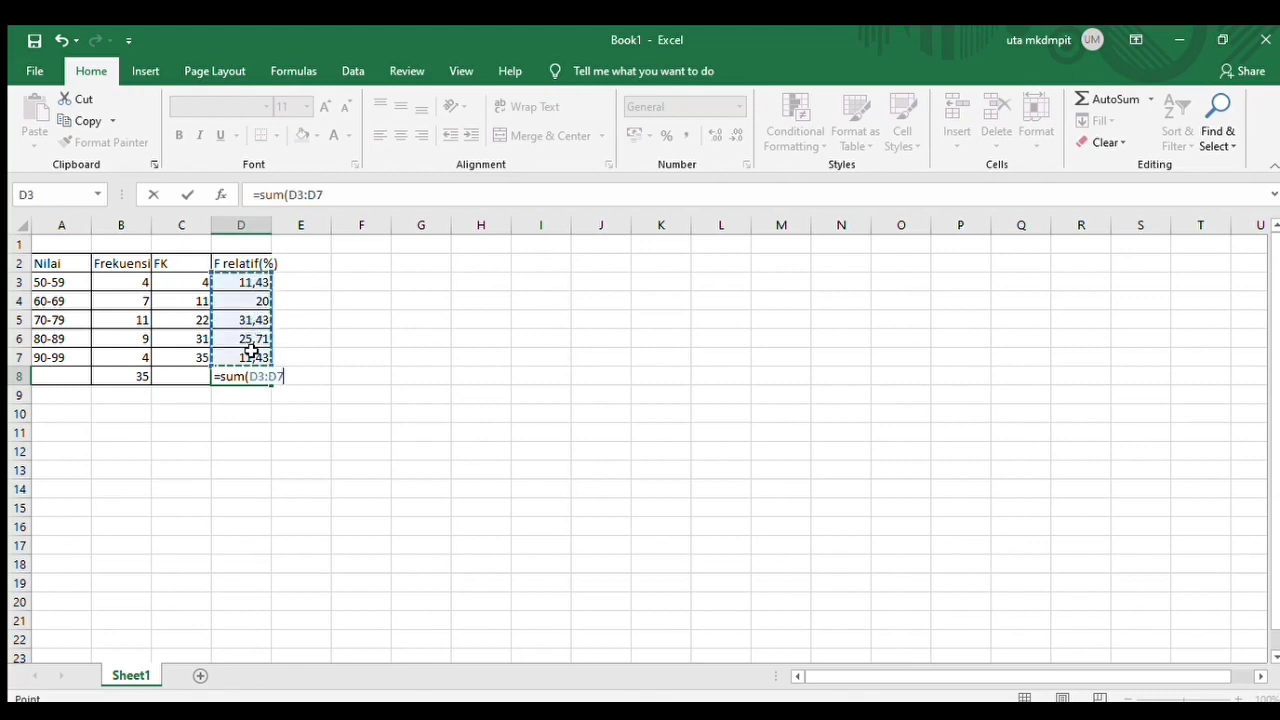
pyautogui.write(')')
pyautogui.press('Return')
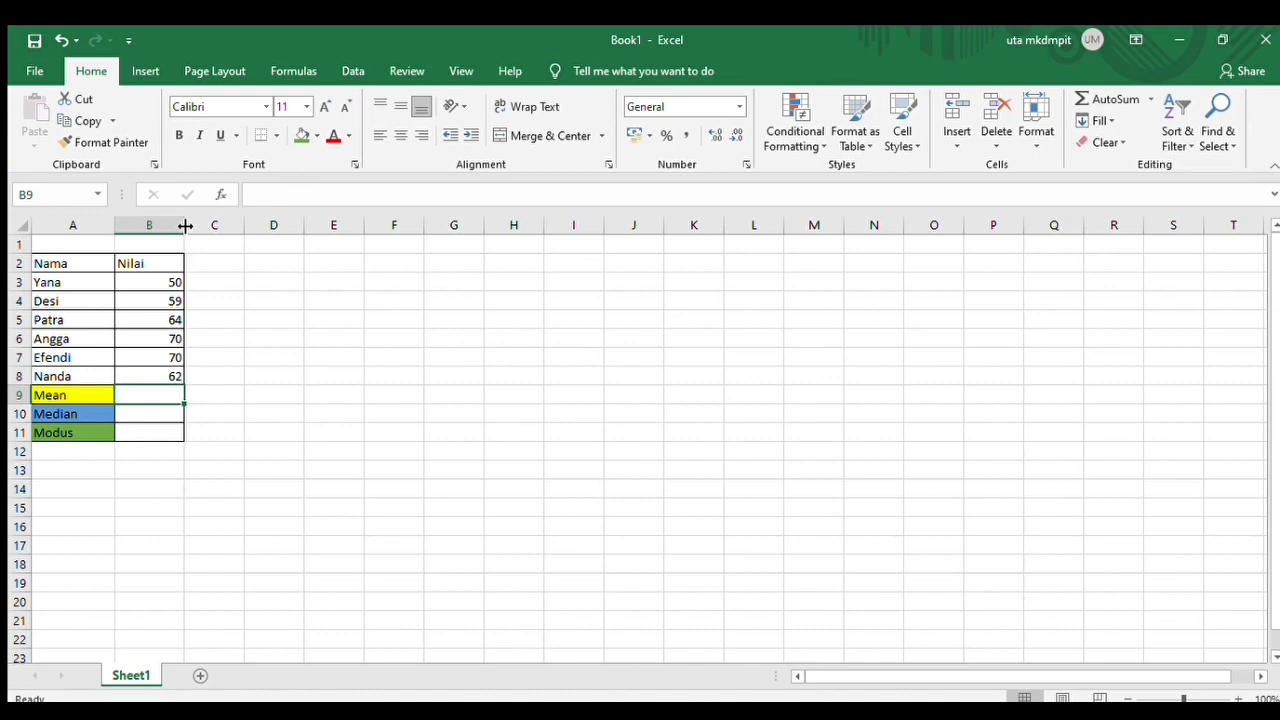
# Widen the Nilai column slightly and calculate the mean of the scores in B9 with the formula =AVERAGE(B3:B8)
pyautogui.moveTo(185, 225); pyautogui.dragTo(193, 225)
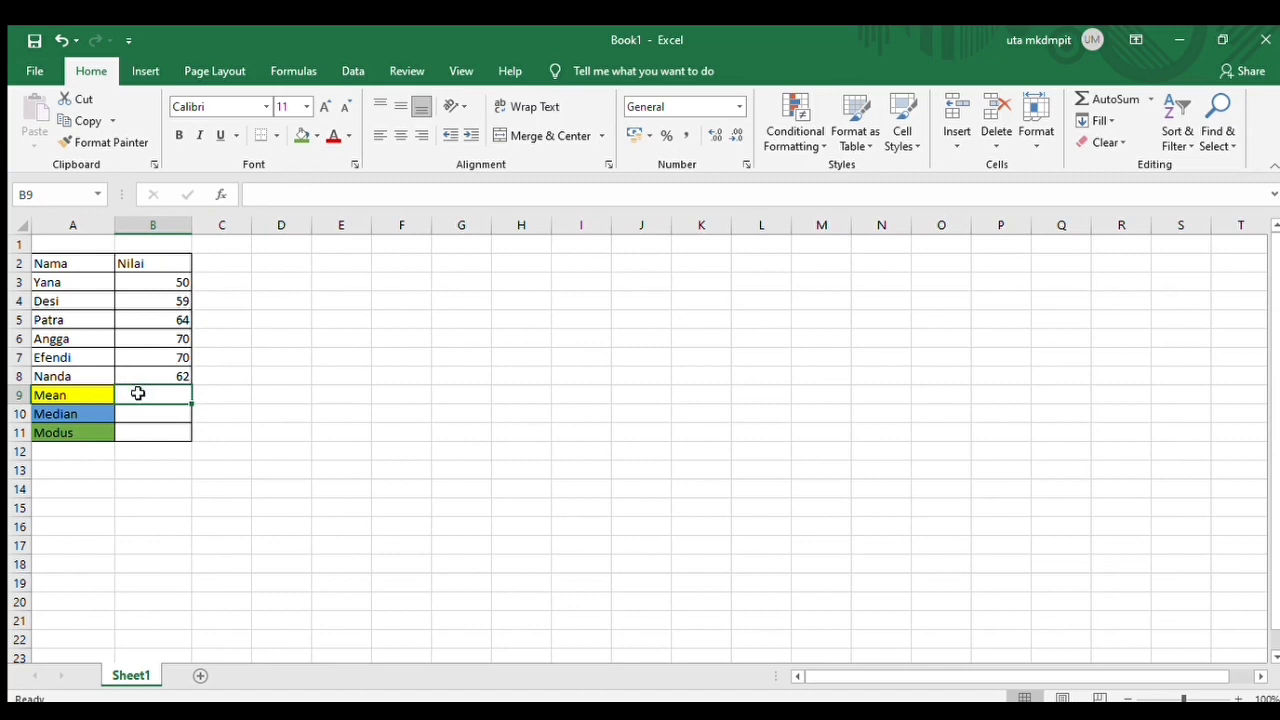
pyautogui.write('=')
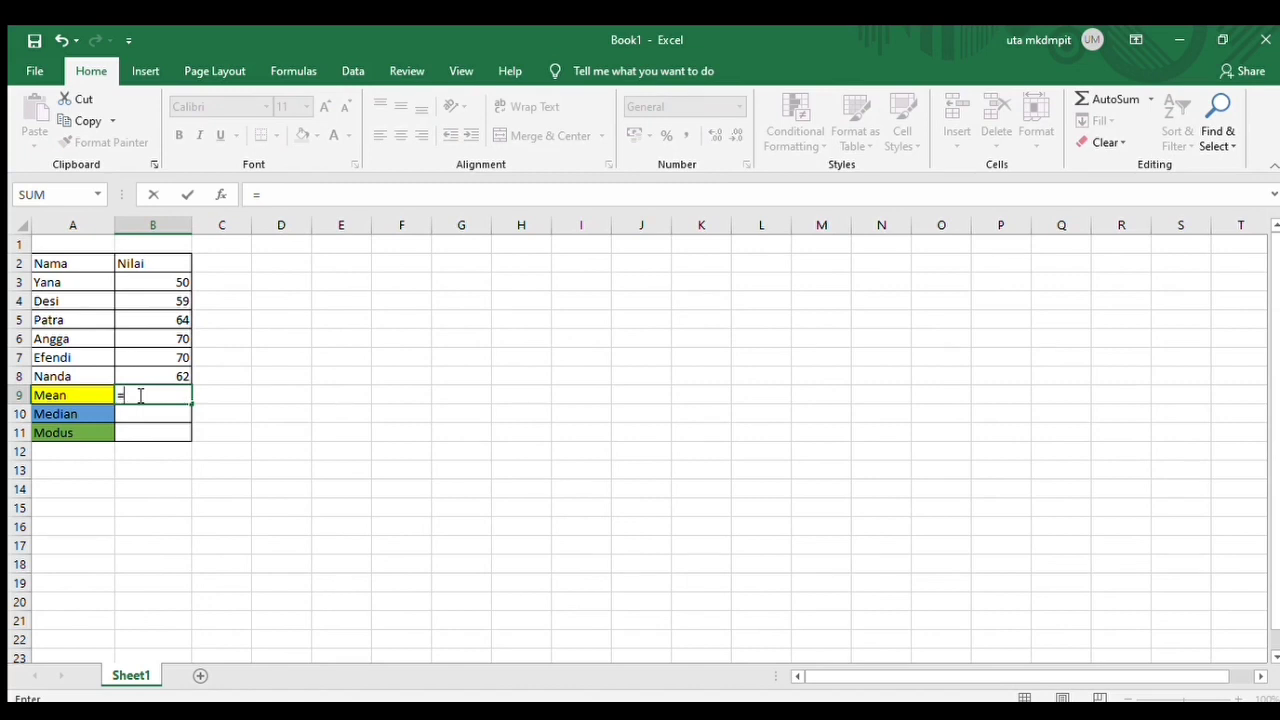
pyautogui.write('av')
pyautogui.press('Tab')
pyautogui.click(173, 427)
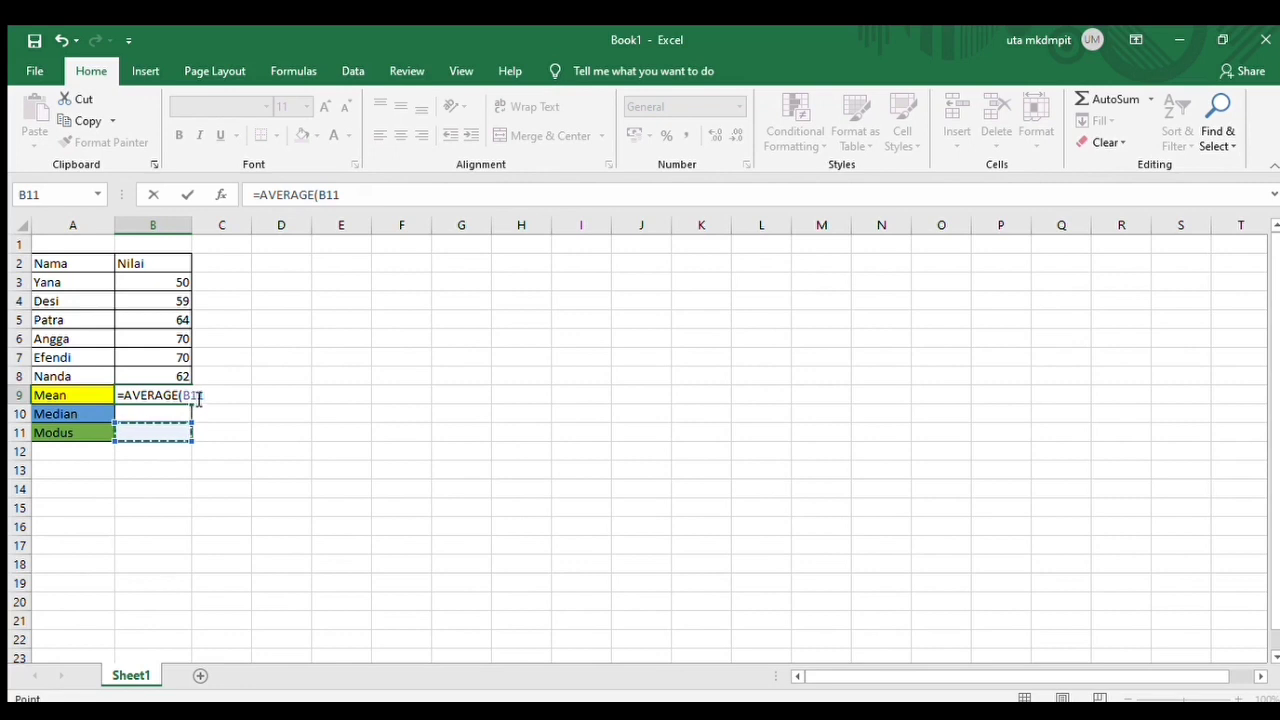
pyautogui.press('BackSpace')
pyautogui.press('BackSpace')
pyautogui.press('BackSpace')
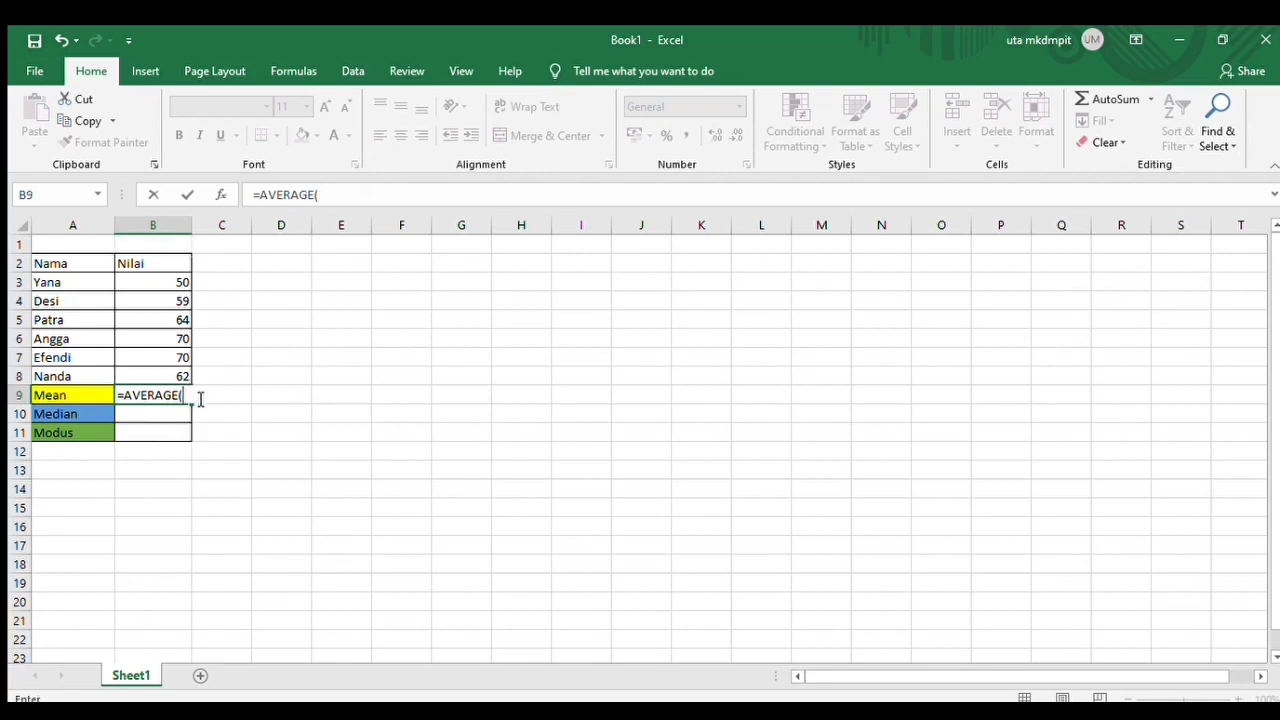
pyautogui.click(172, 284)
pyautogui.moveTo(172, 293); pyautogui.dragTo(174, 368)
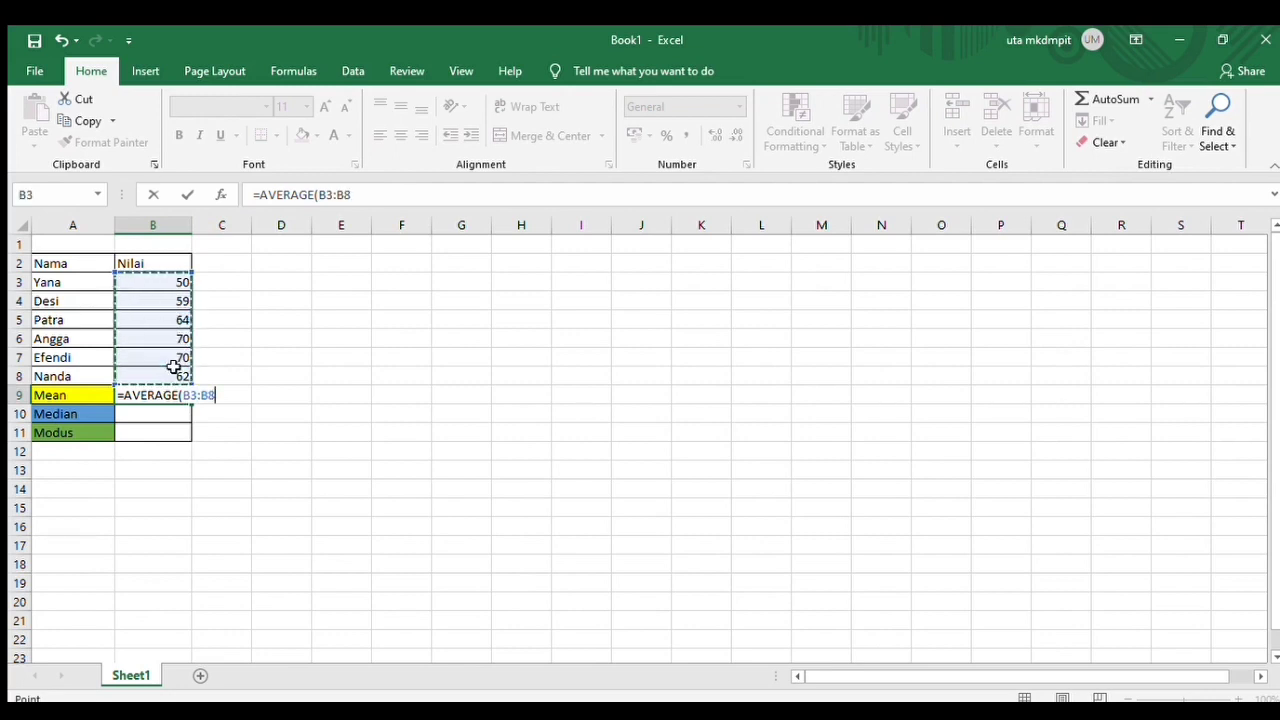
pyautogui.write(')')
pyautogui.press('Return')
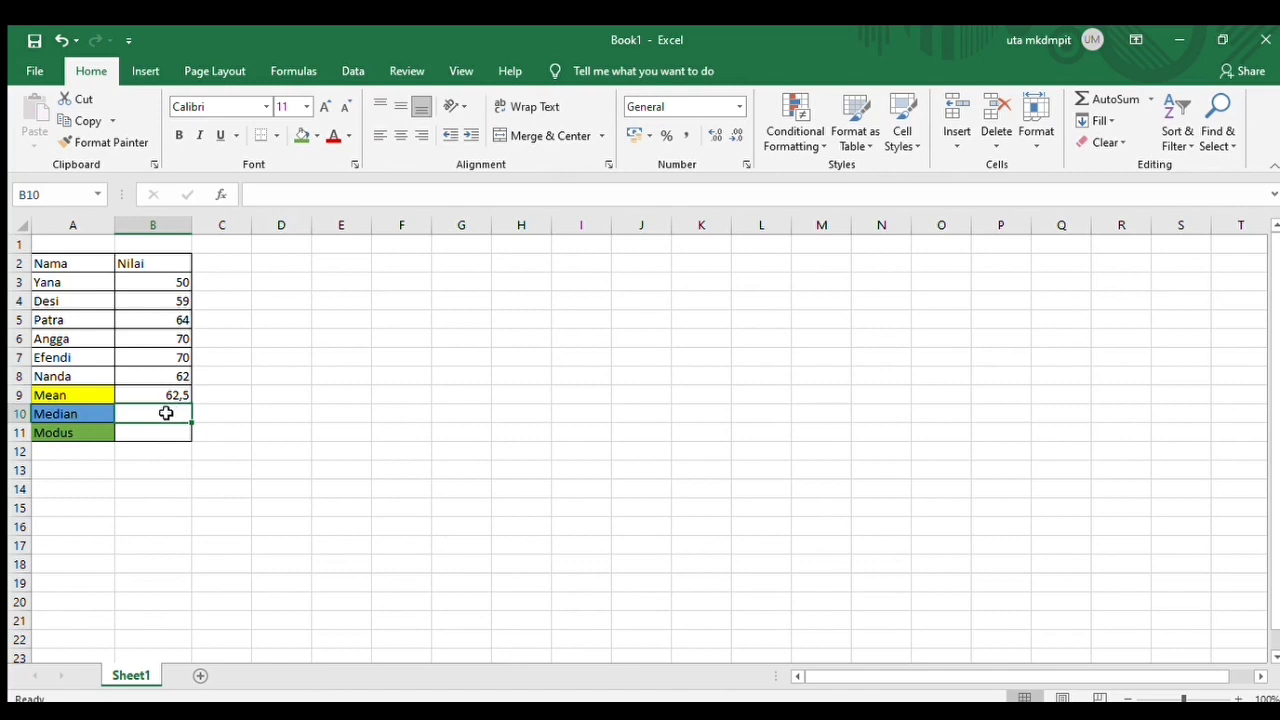
# Calculate the median of the scores in B10 with a MEDIAN formula over B3:B8
pyautogui.write('=')
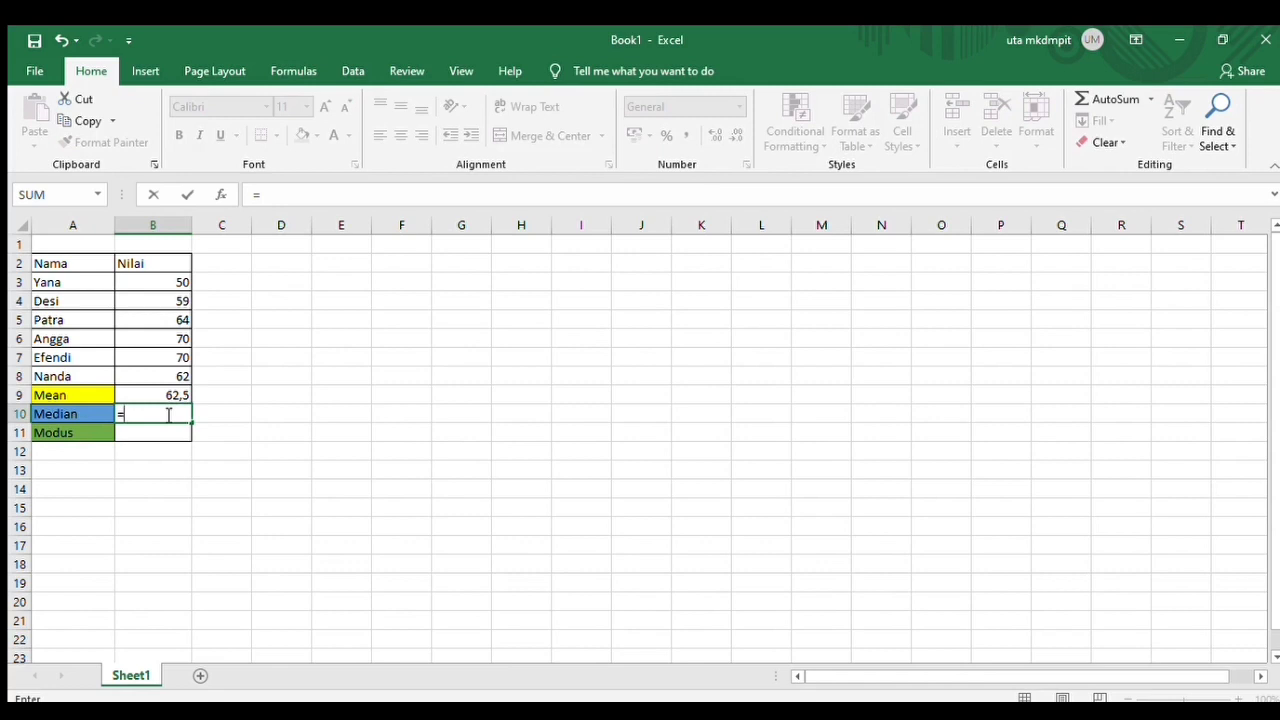
pyautogui.write('median')
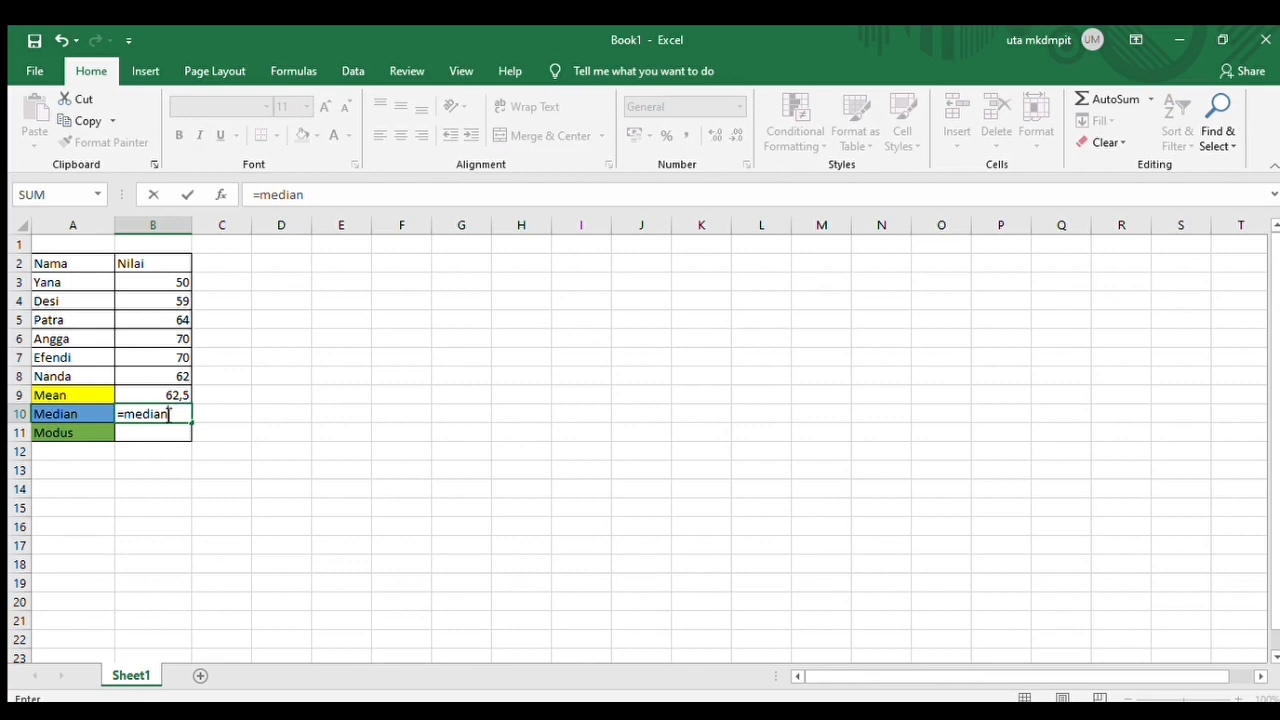
pyautogui.write('(')
pyautogui.click(164, 289)
pyautogui.moveTo(164, 290); pyautogui.dragTo(166, 370)
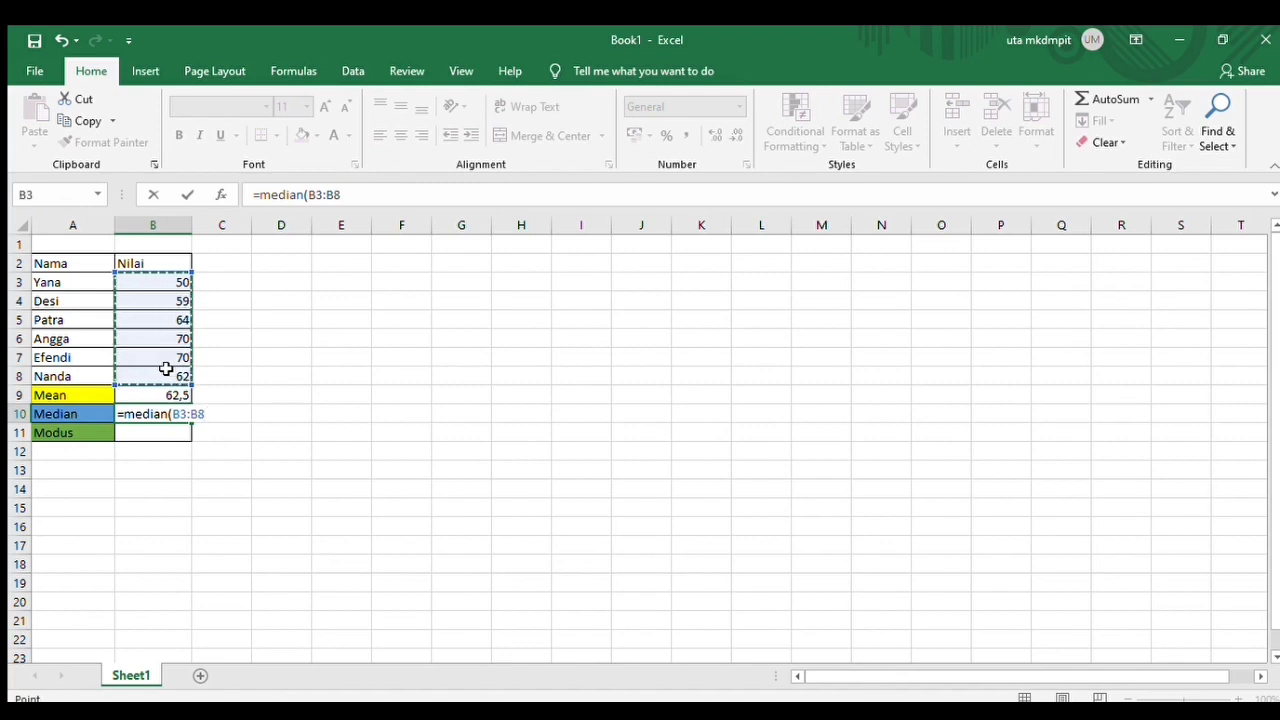
pyautogui.write(')')
pyautogui.press('Return')
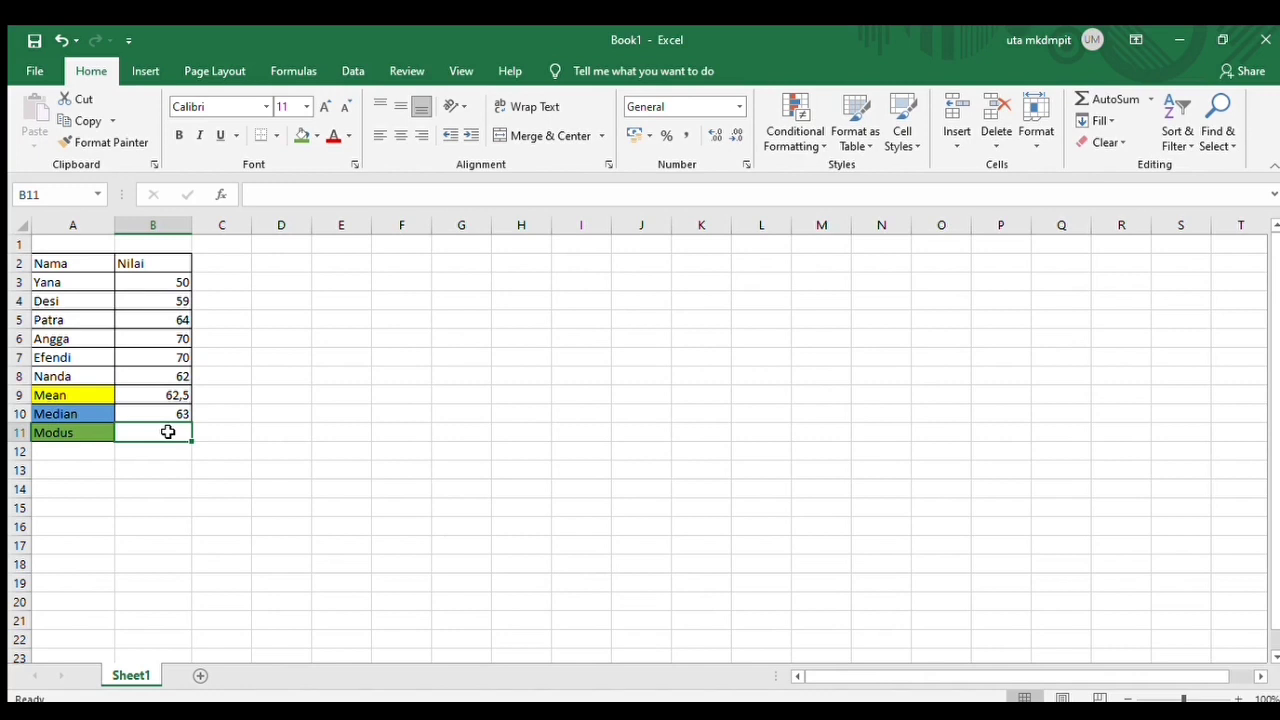
# Calculate the Modus value of the scores in B11 with a MODE formula over B3:B8
pyautogui.write('=')
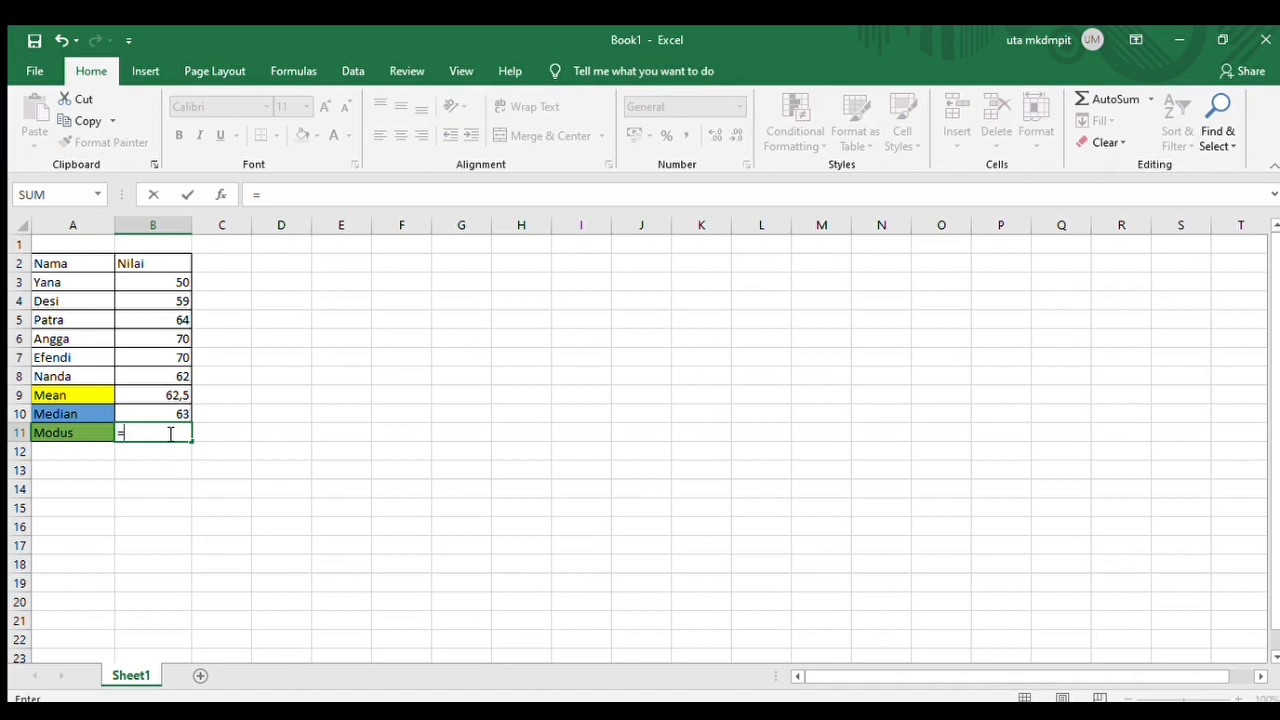
pyautogui.write('mode')
pyautogui.write('(')
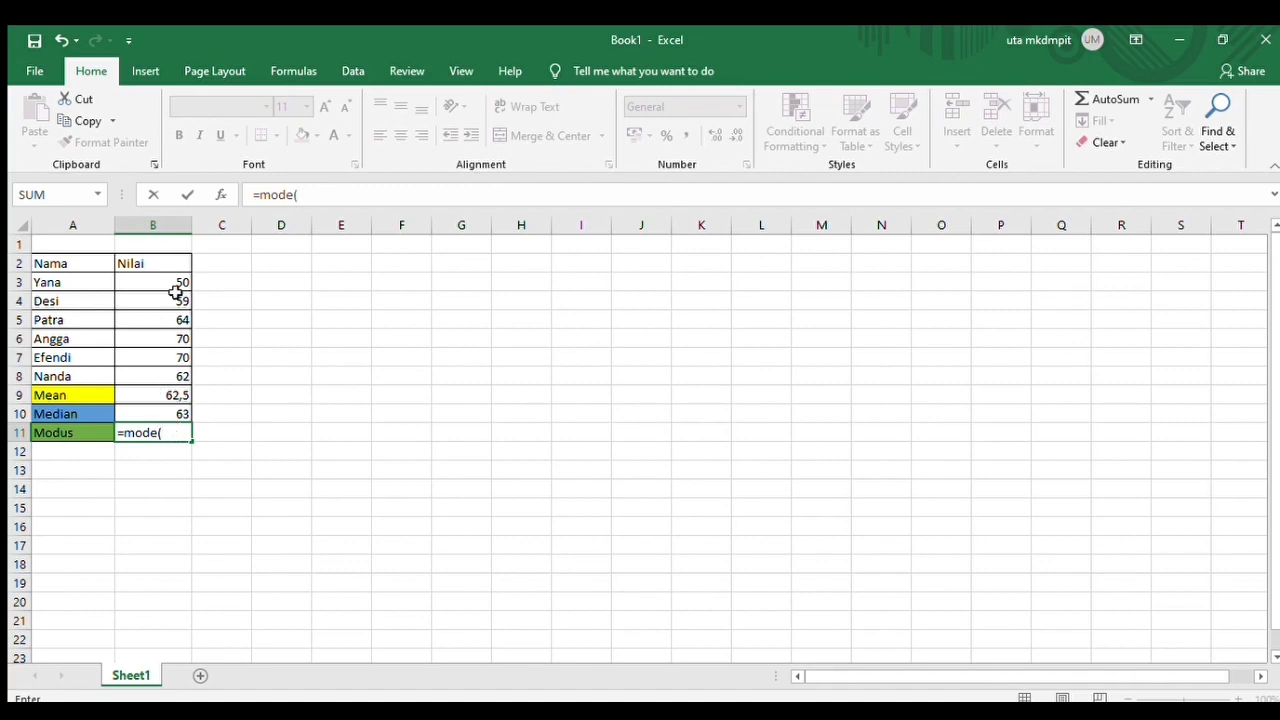
pyautogui.moveTo(174, 283); pyautogui.dragTo(181, 371)
pyautogui.press('Return')
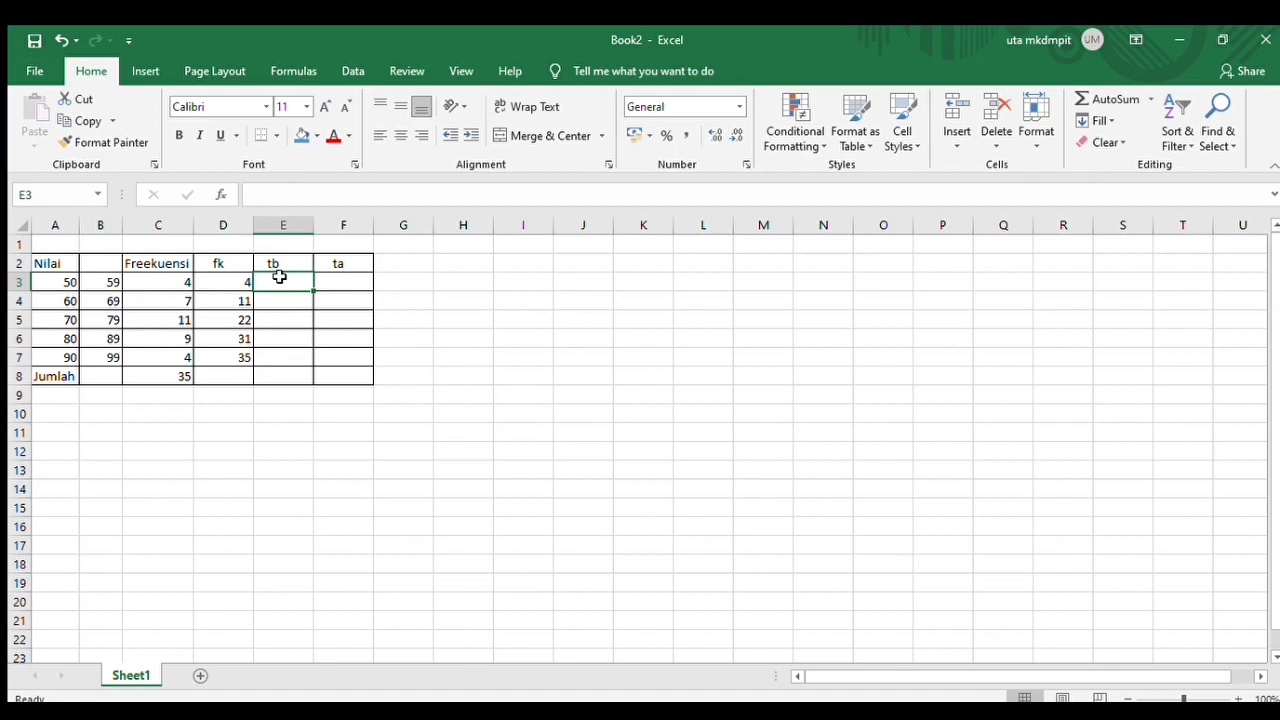
# Calculate the tb value of the first class in E3 with the formula =A3-0,5
pyautogui.write('=')
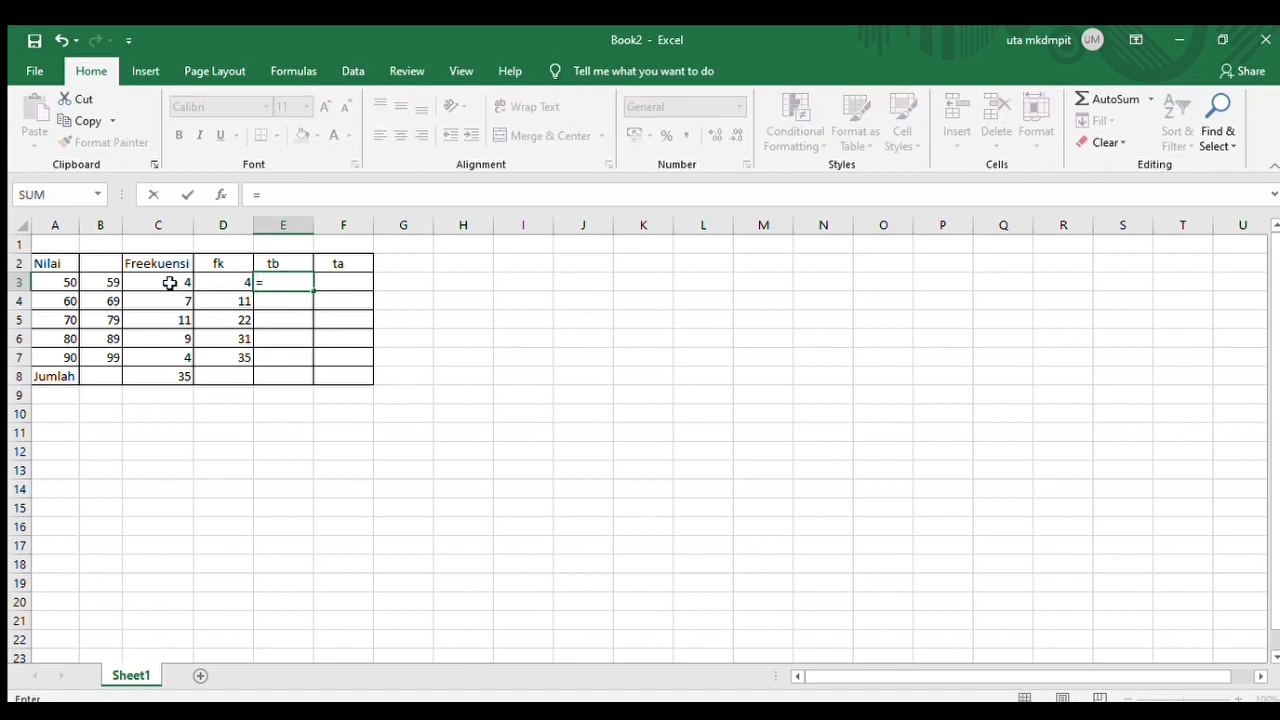
pyautogui.click(62, 283)
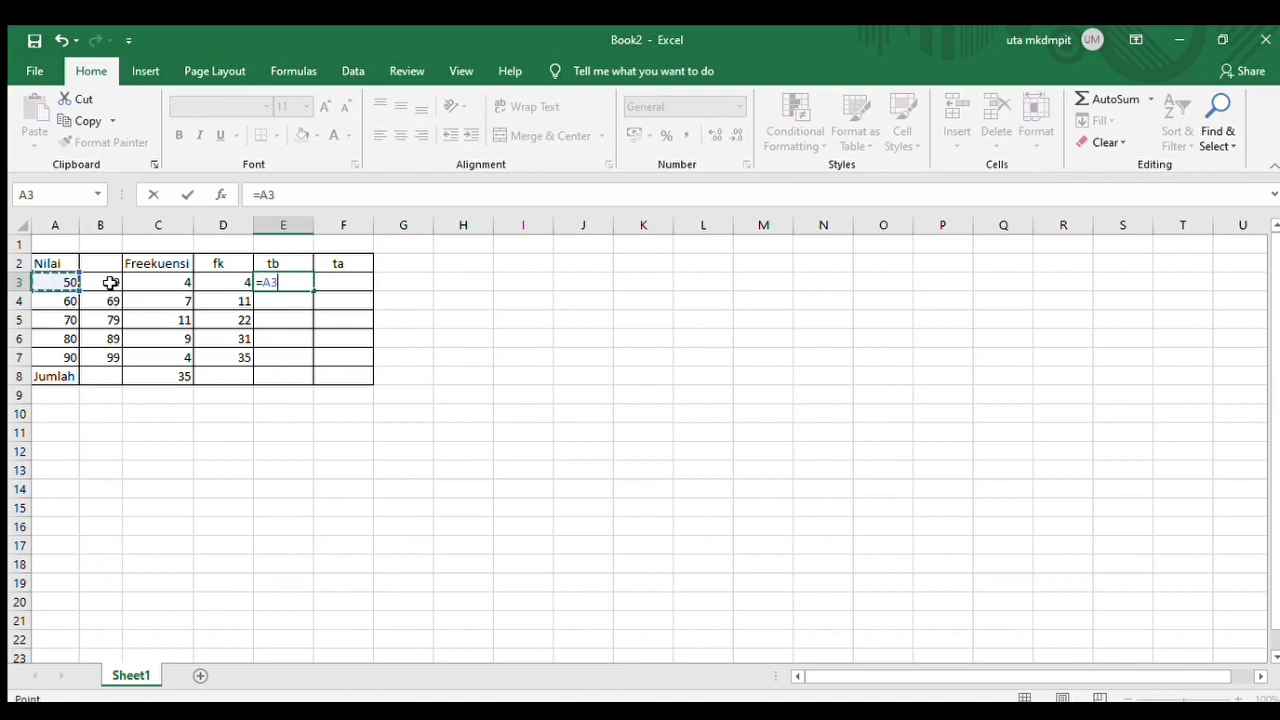
pyautogui.write('-')
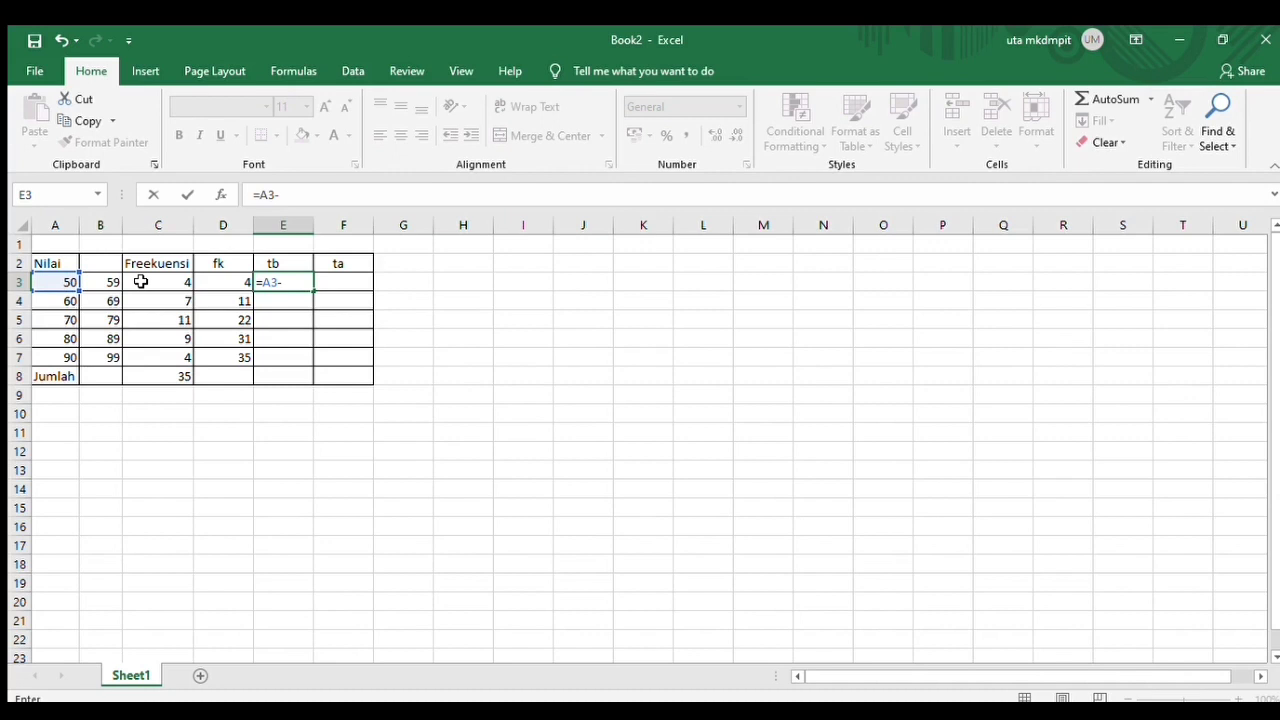
pyautogui.write('0,5')
pyautogui.press('Return')
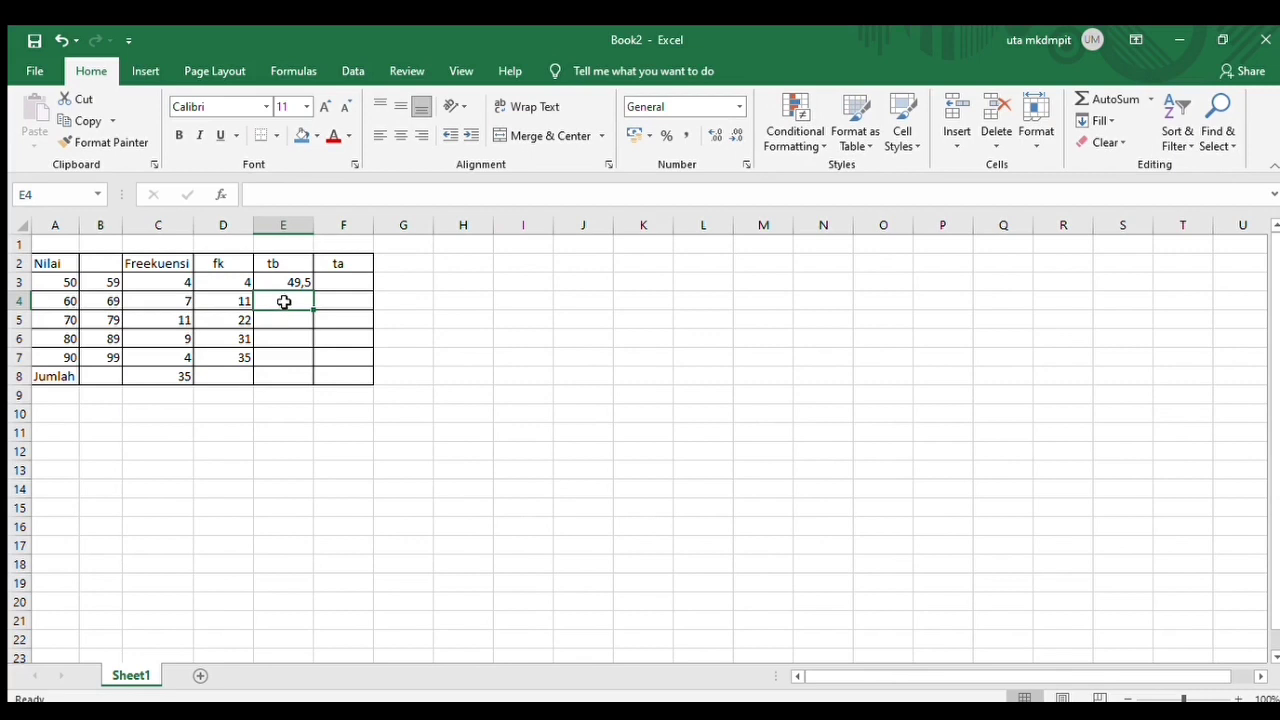
# Calculate the ta value of the first class in F3 with the formula =B3+0,5
pyautogui.click(349, 282)
pyautogui.write('=')
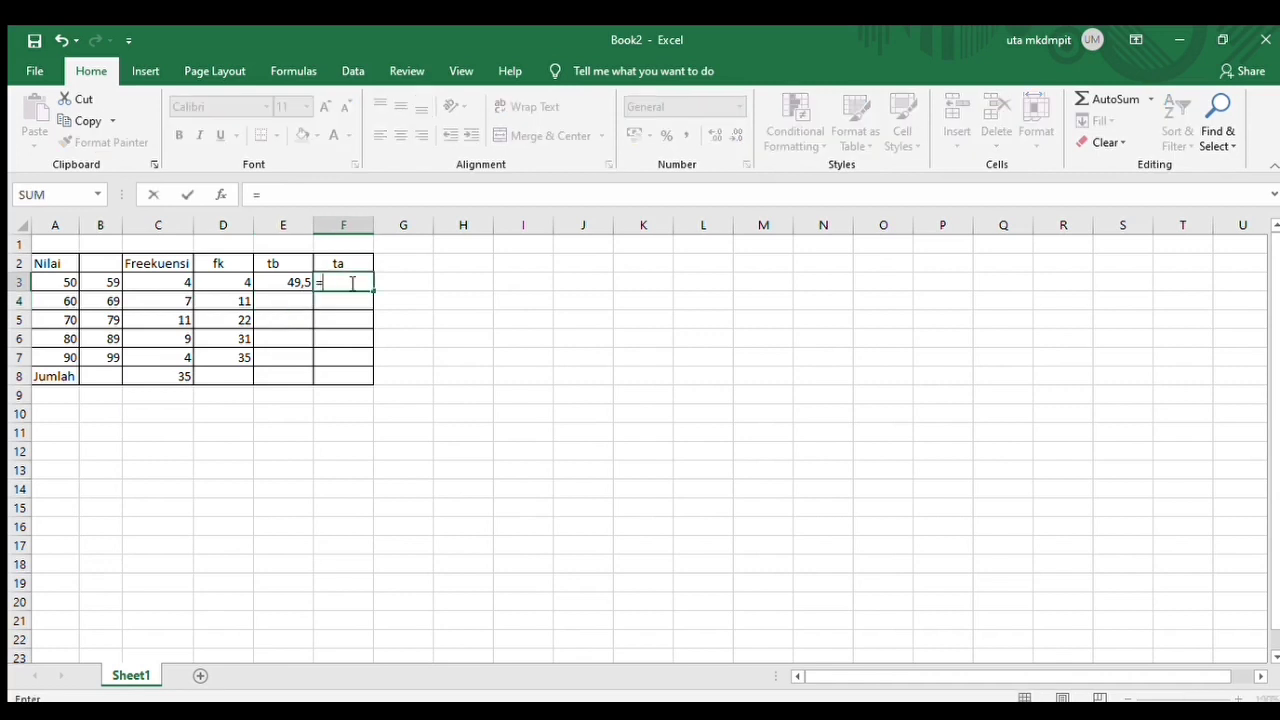
pyautogui.click(104, 283)
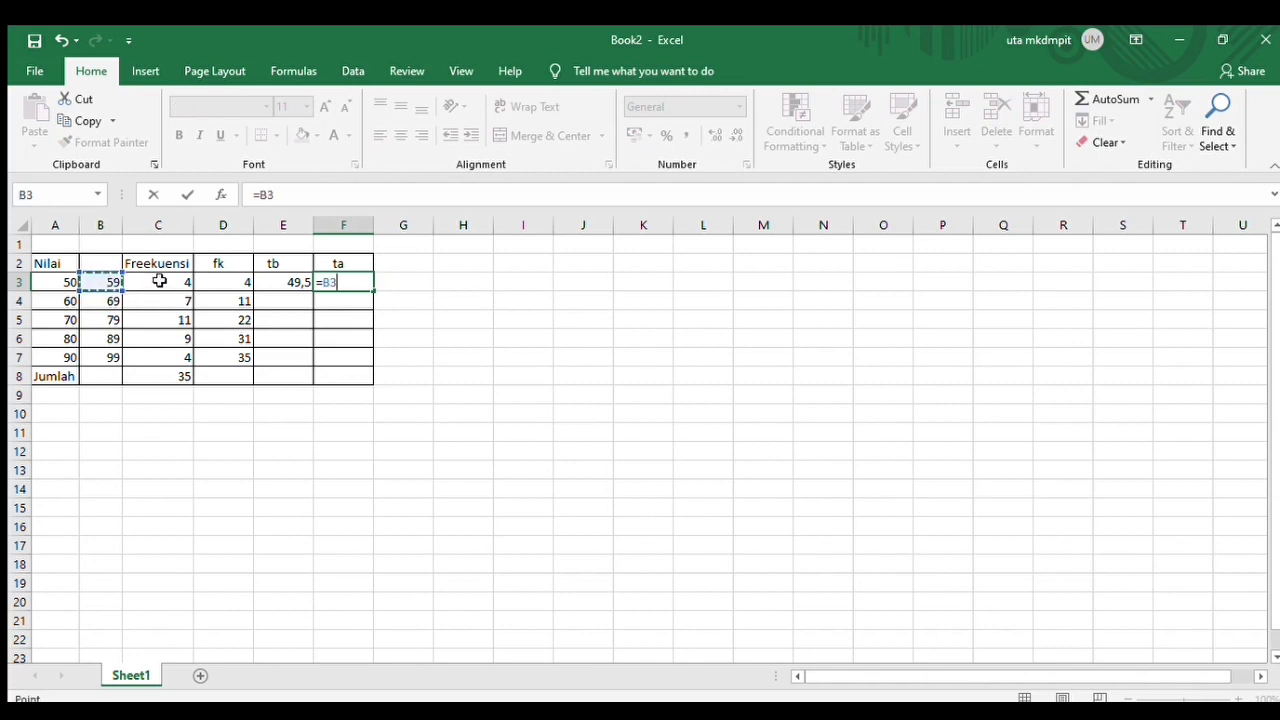
pyautogui.write('-')
pyautogui.press('BackSpace')
pyautogui.write('=')
pyautogui.press('BackSpace')
pyautogui.write('+0')
pyautogui.write(',5')
pyautogui.press('Return')
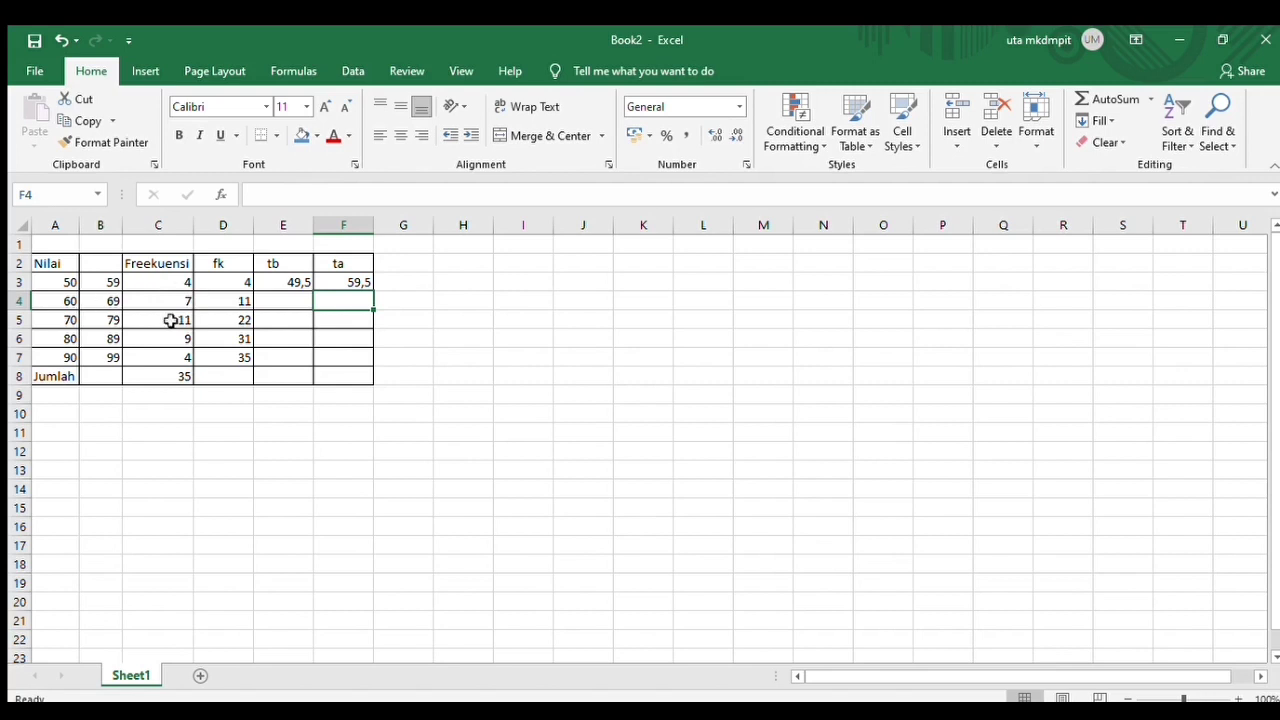
# Fill the tb formula in E3 and the ta formula in F3 down through row 7
pyautogui.click(298, 306)
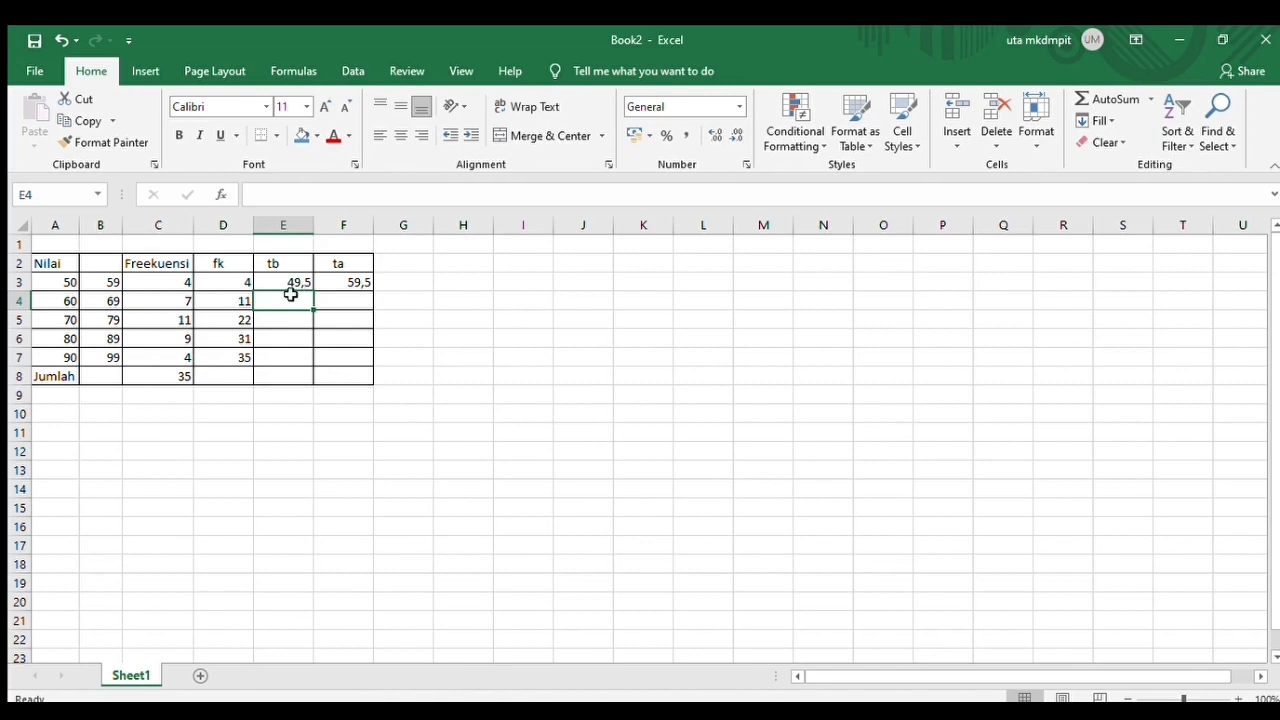
pyautogui.click(306, 284)
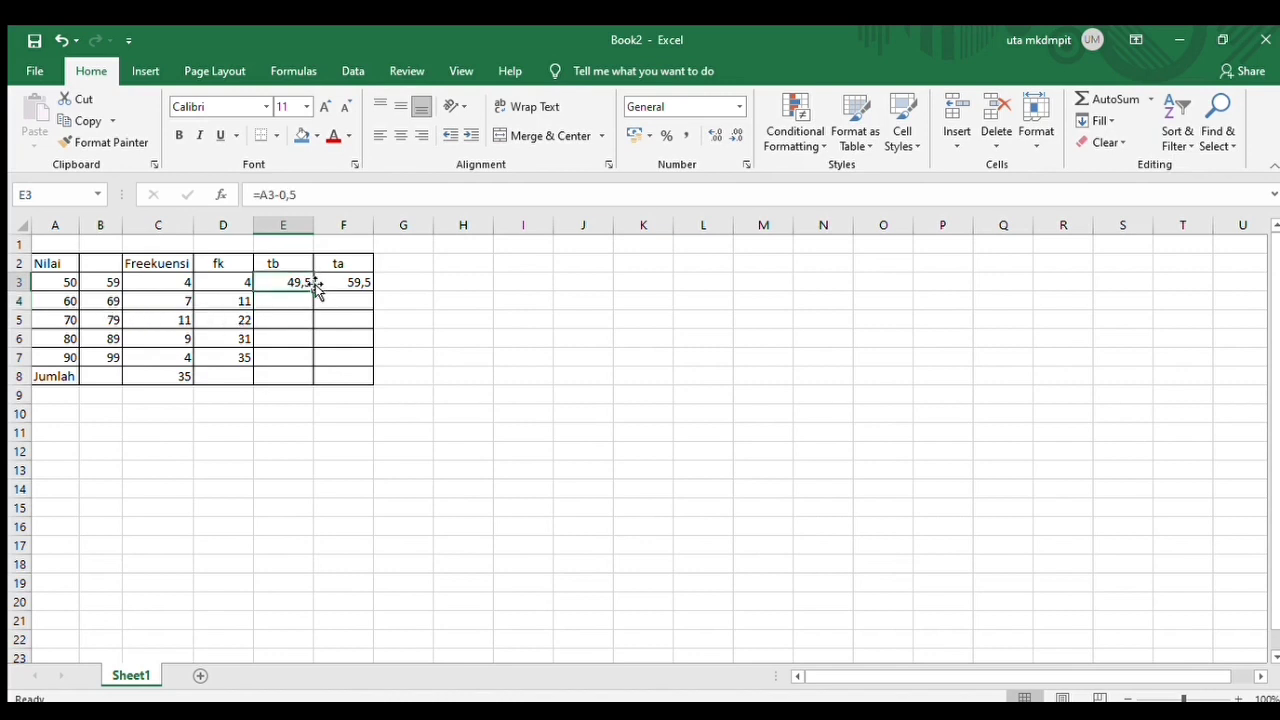
pyautogui.moveTo(312, 286); pyautogui.dragTo(314, 364)
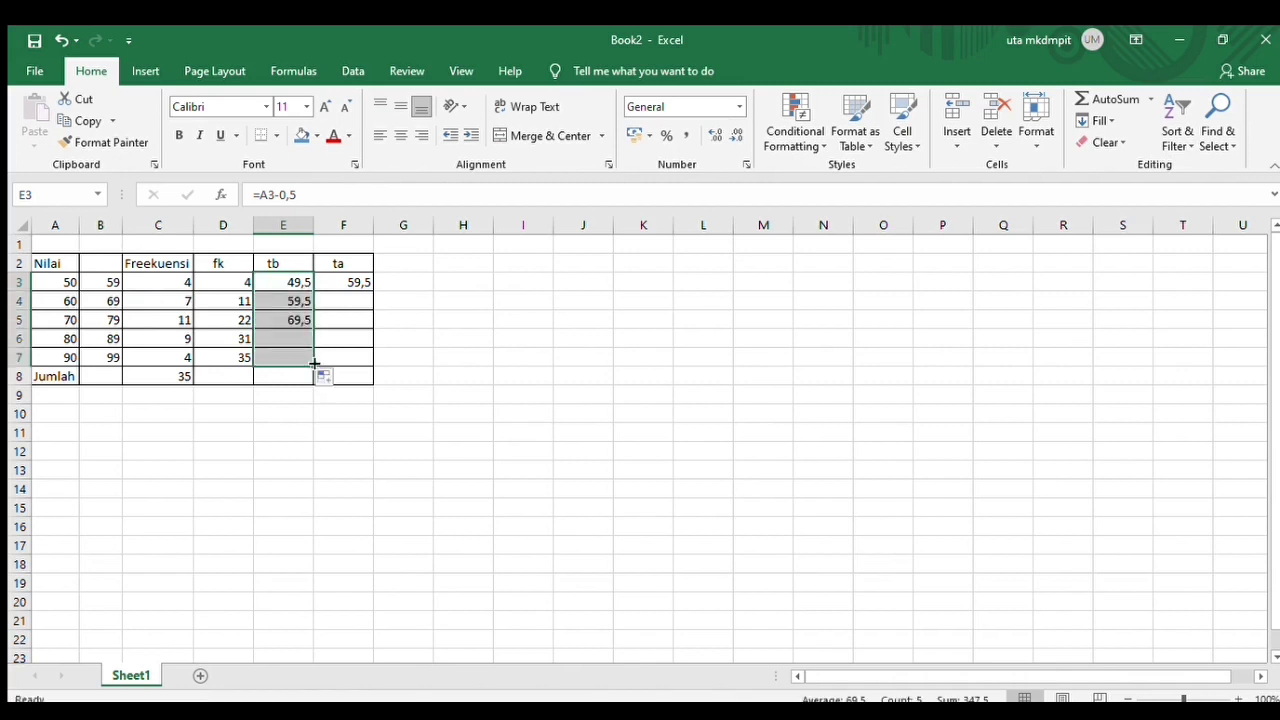
pyautogui.click(366, 286)
pyautogui.moveTo(370, 287); pyautogui.dragTo(371, 364)
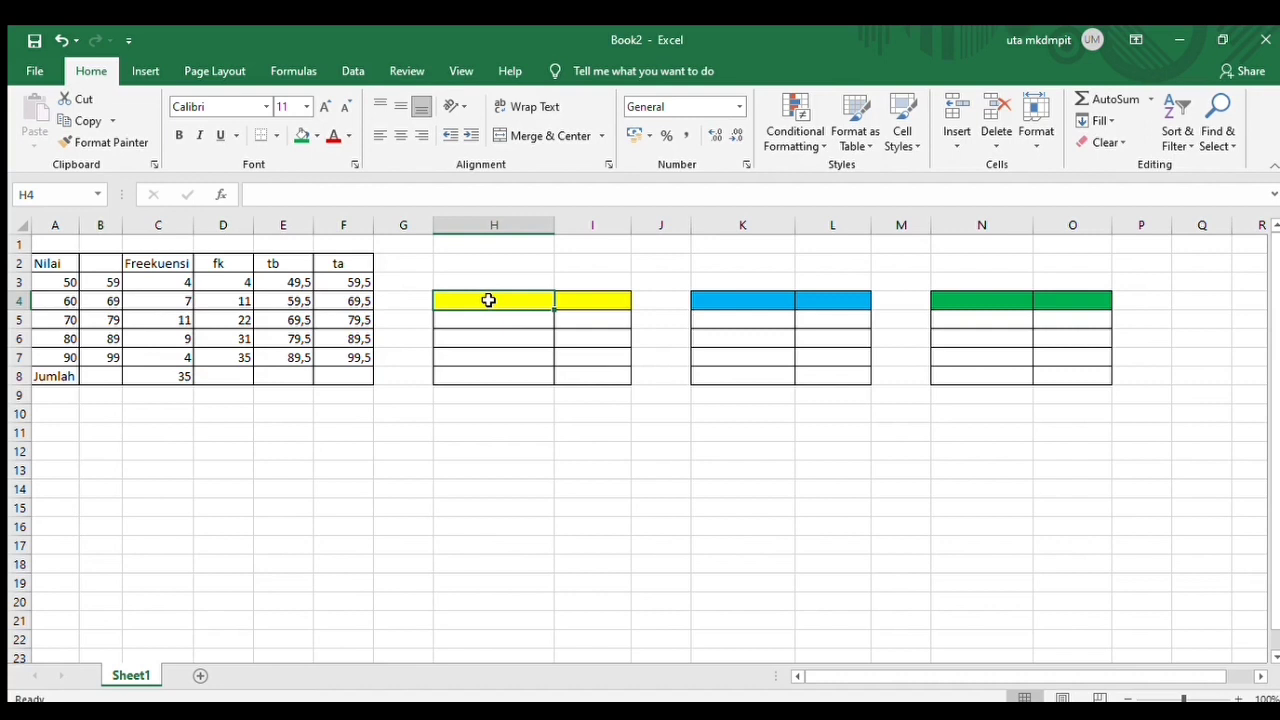
# Label H4 "Letak Q1" and calculate the first quartile position in I4 with the formula =(1/4)*35
pyautogui.write('L')
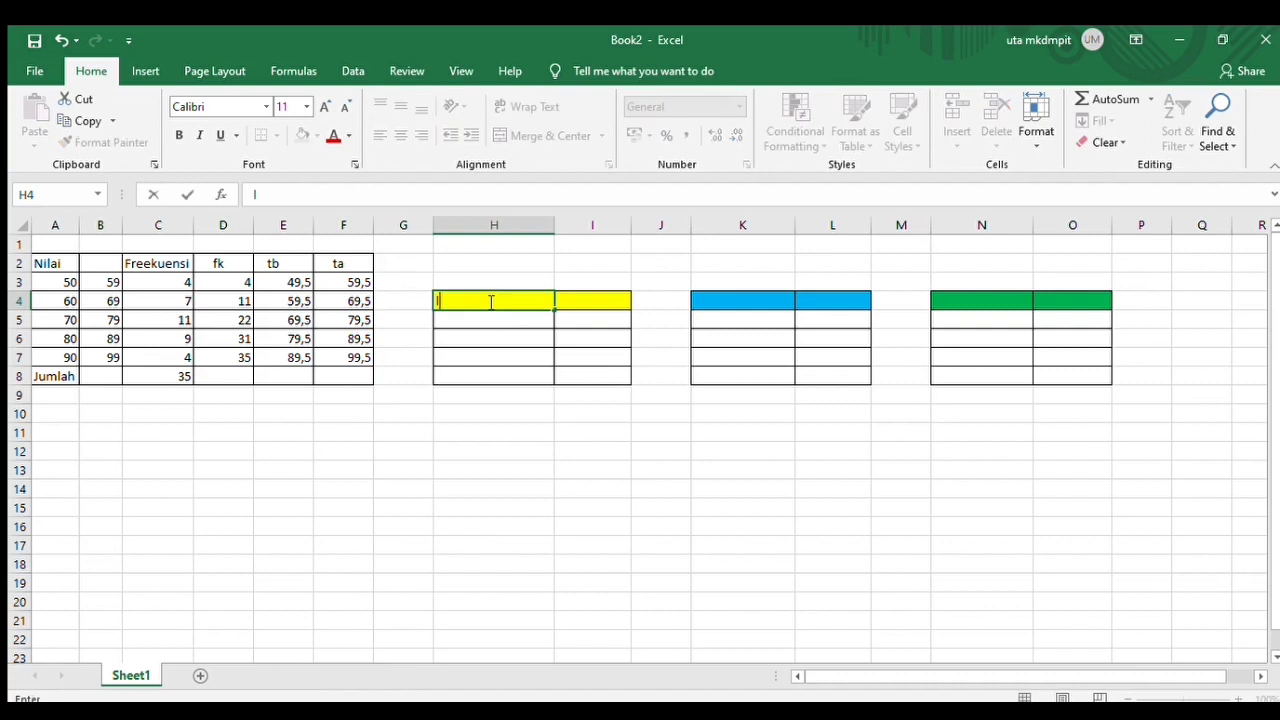
pyautogui.write('etak Q1')
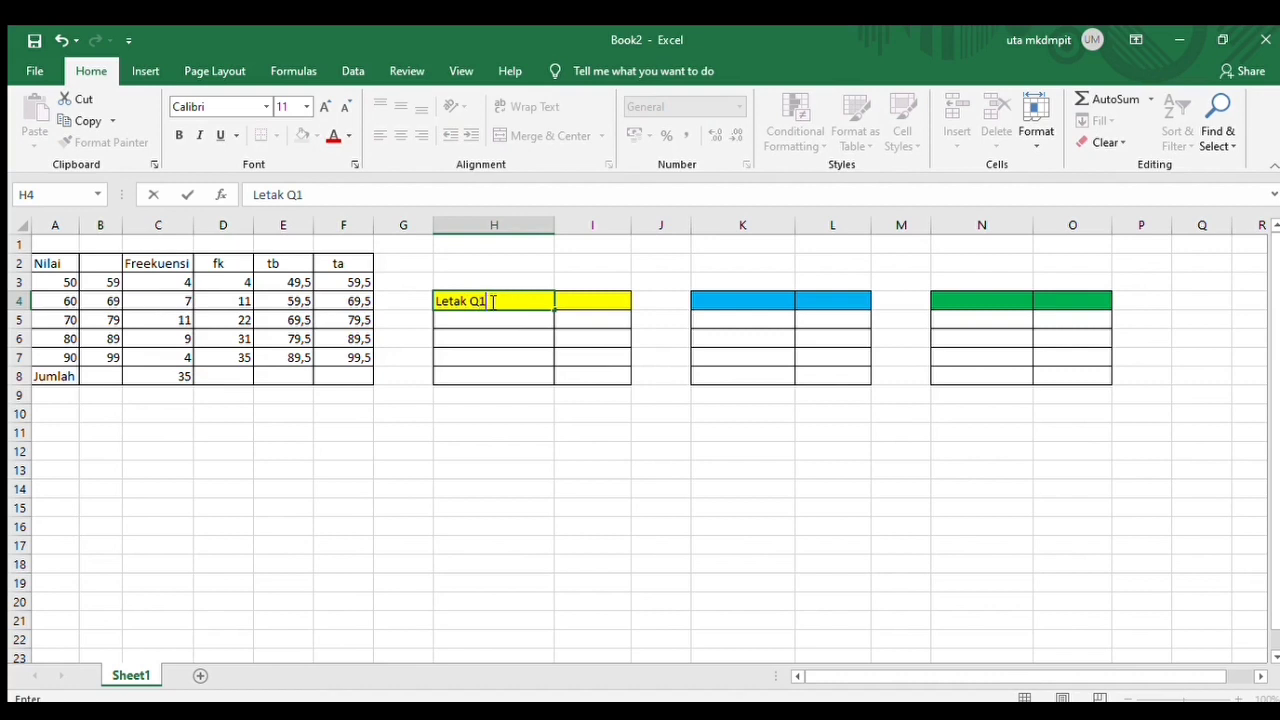
pyautogui.click(573, 302)
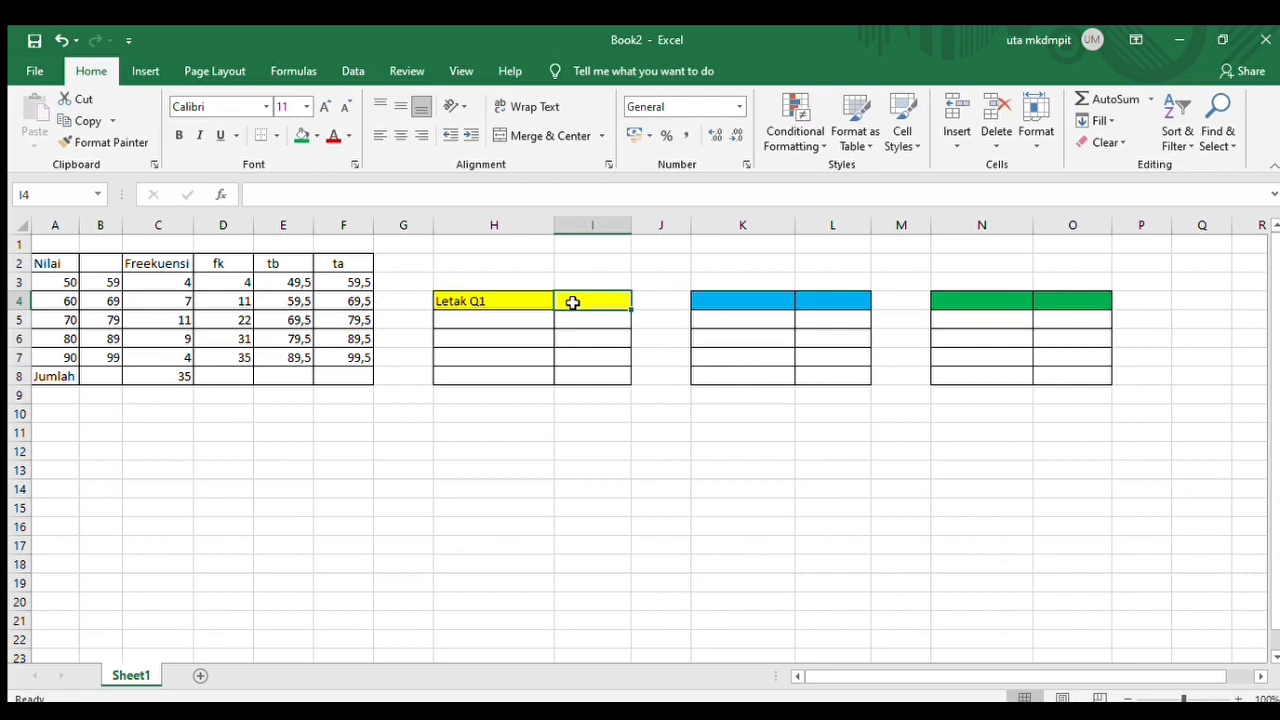
pyautogui.write('=')
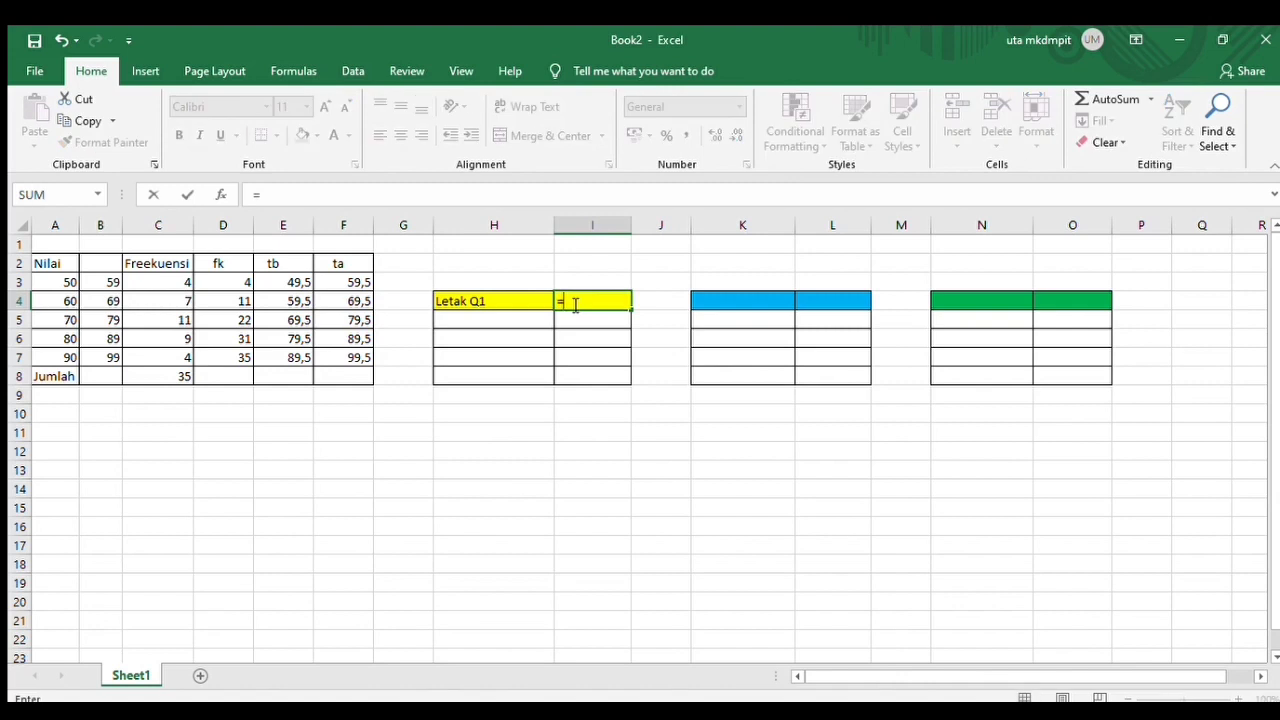
pyautogui.write('(1/4)')
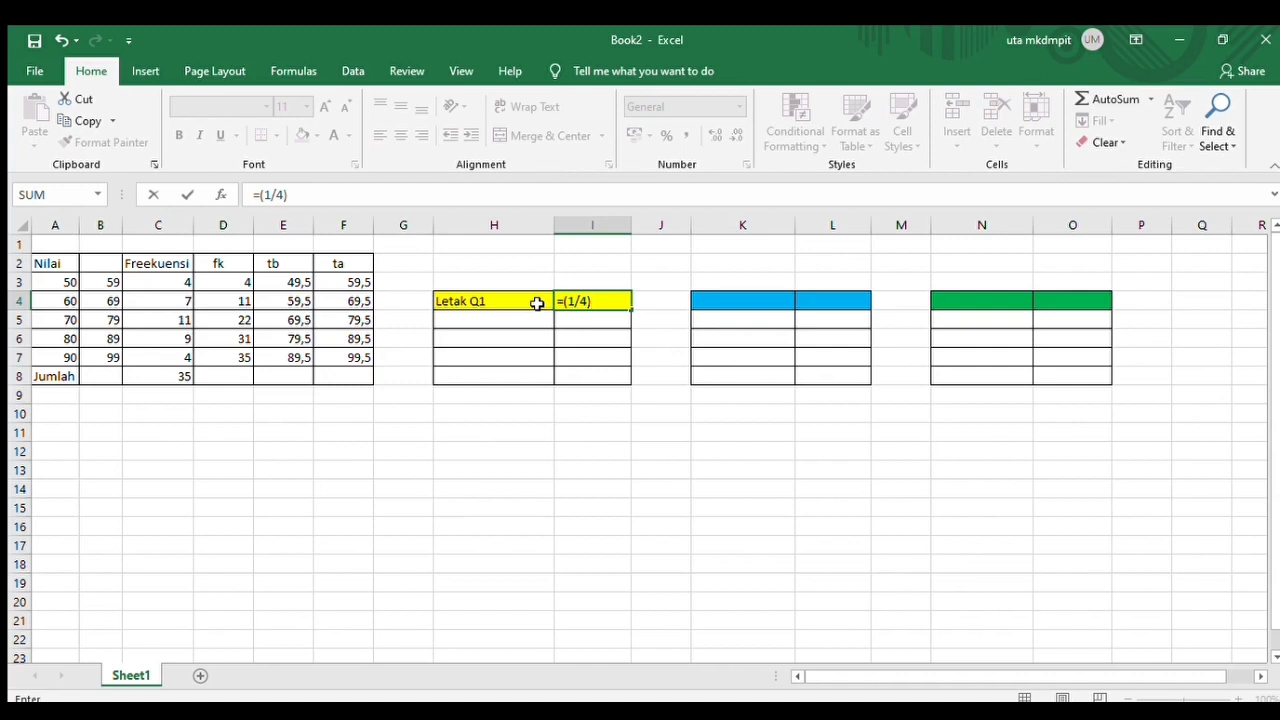
pyautogui.write('*35')
pyautogui.press('Return')
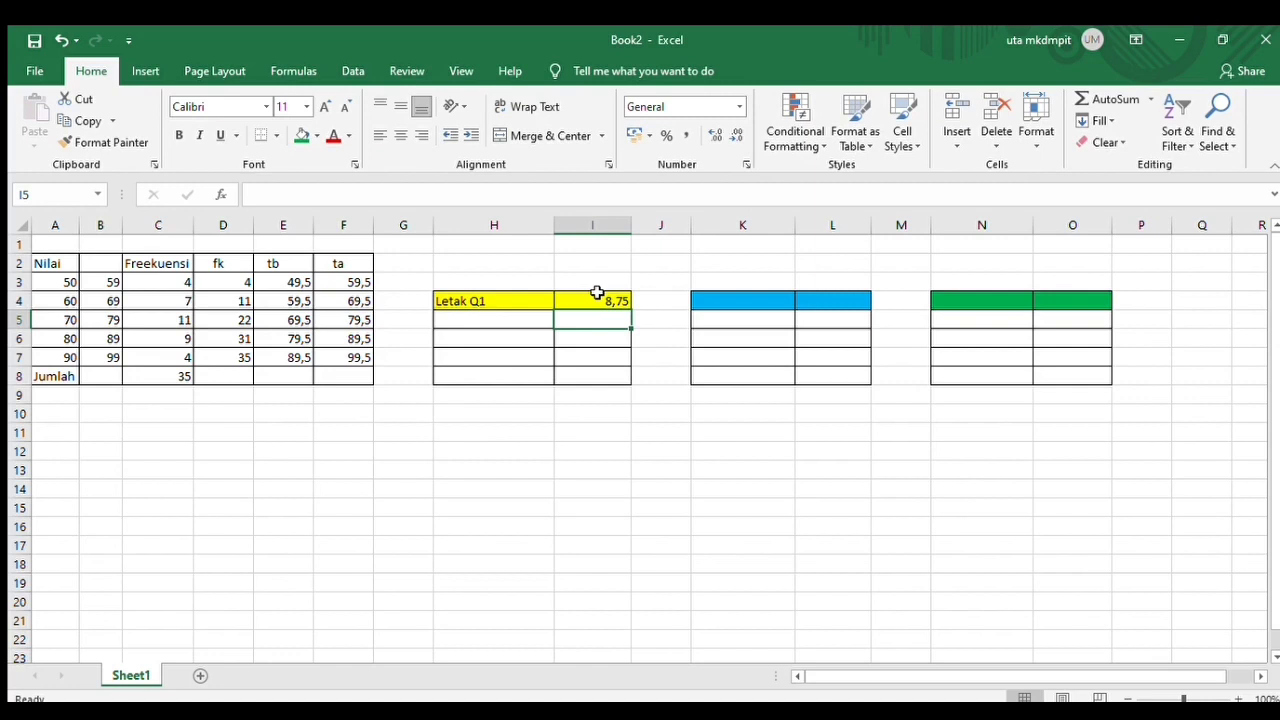
# Highlight the 70–79 class row in A5:D5 with a yellow fill
pyautogui.click(45, 319)
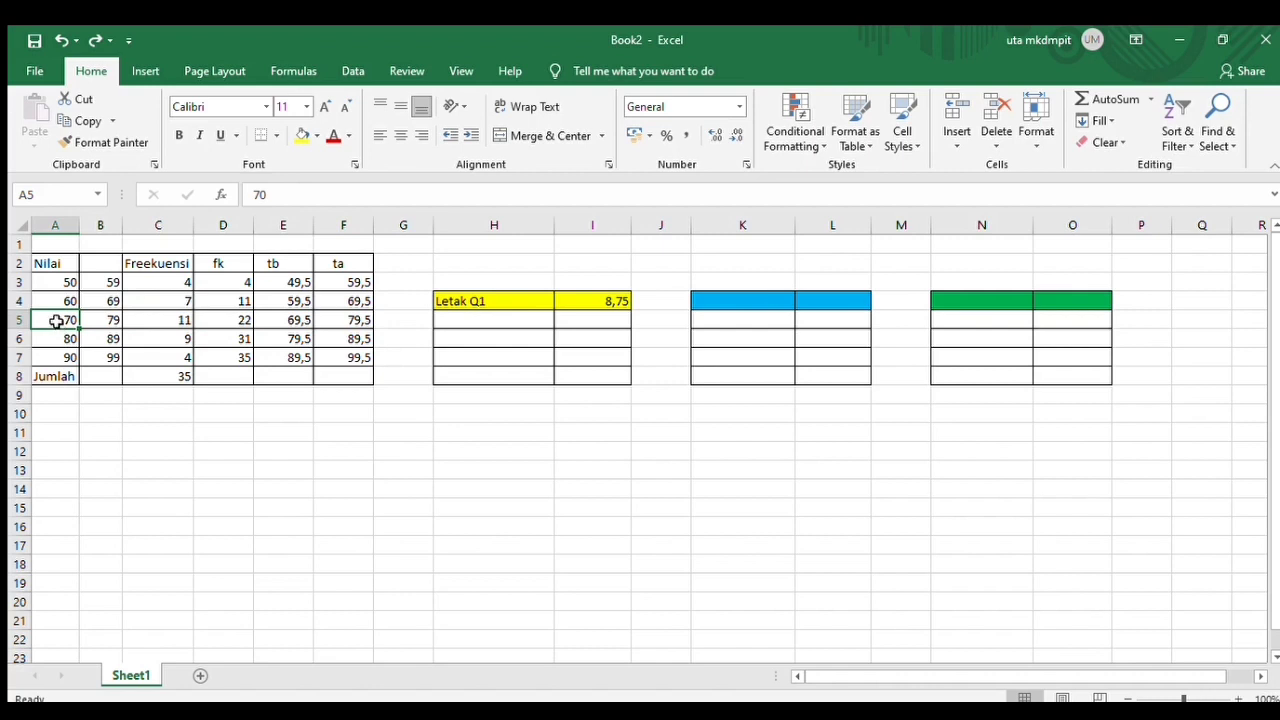
pyautogui.moveTo(56, 321); pyautogui.dragTo(243, 320)
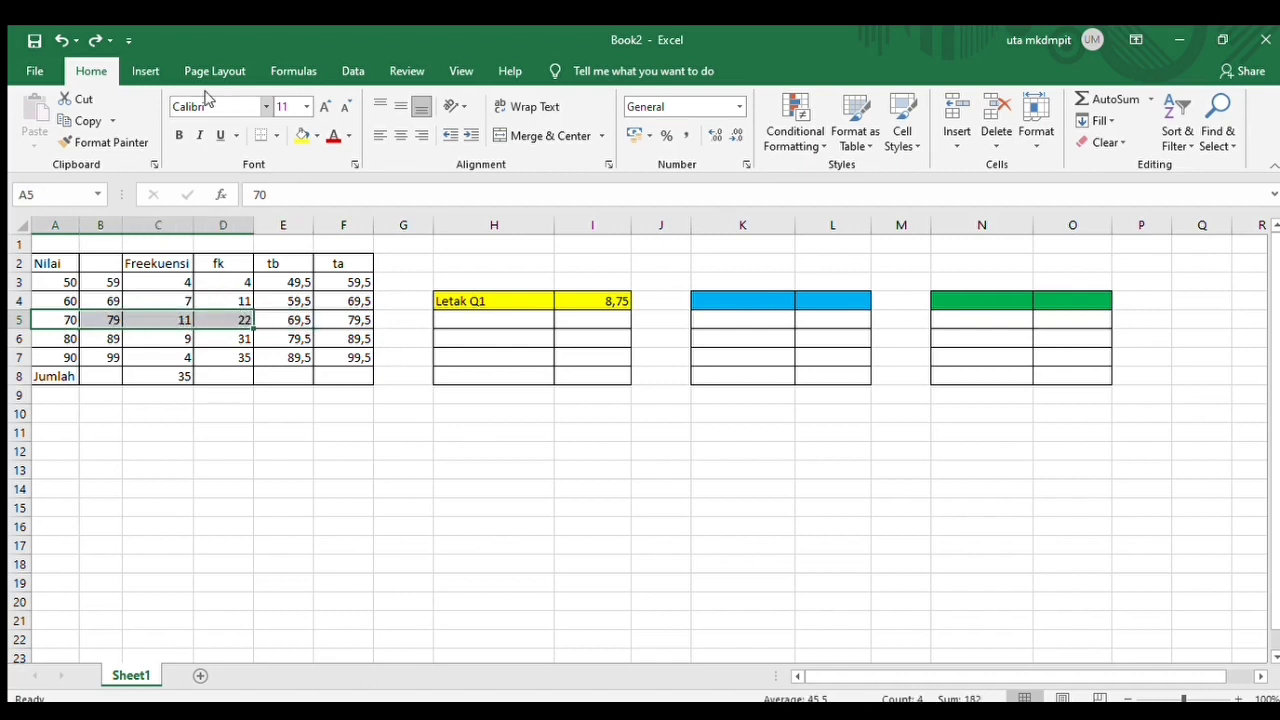
pyautogui.click(302, 135)
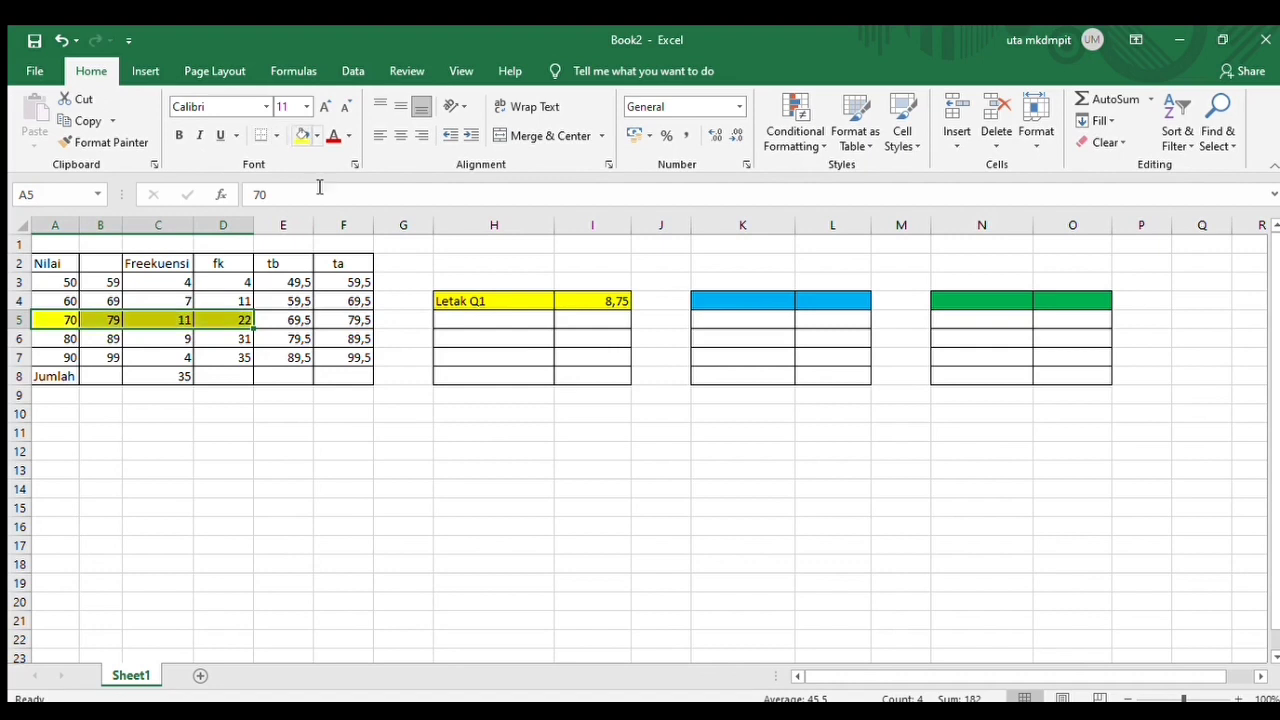
# Label H5 "L1" in the yellow quartile table and enter =69,5 beside it in I5
pyautogui.click(474, 317)
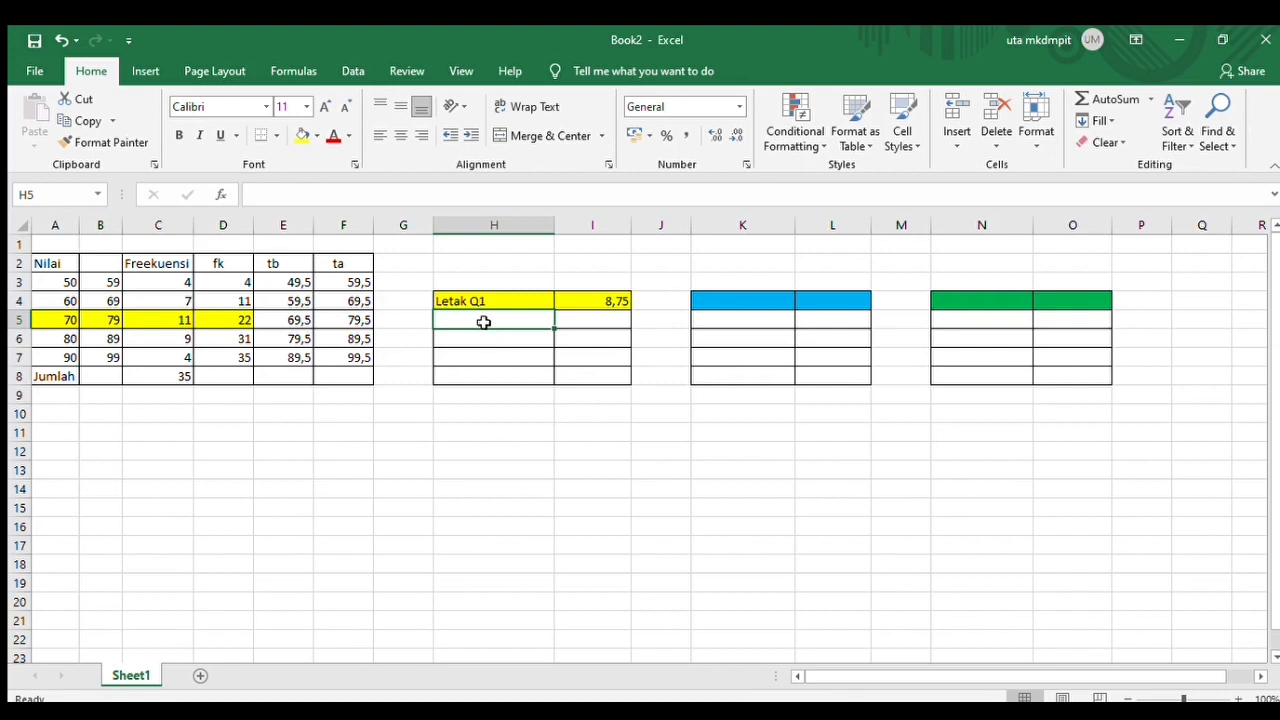
pyautogui.write('L1')
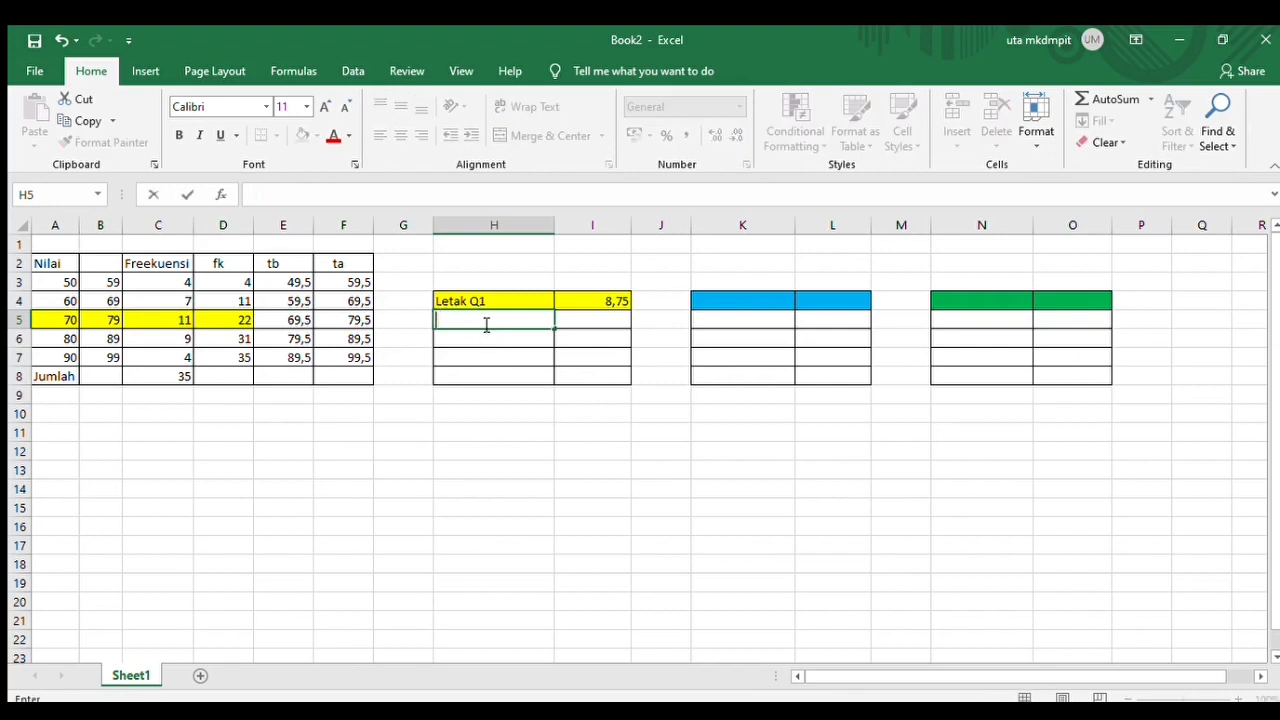
pyautogui.click(572, 320)
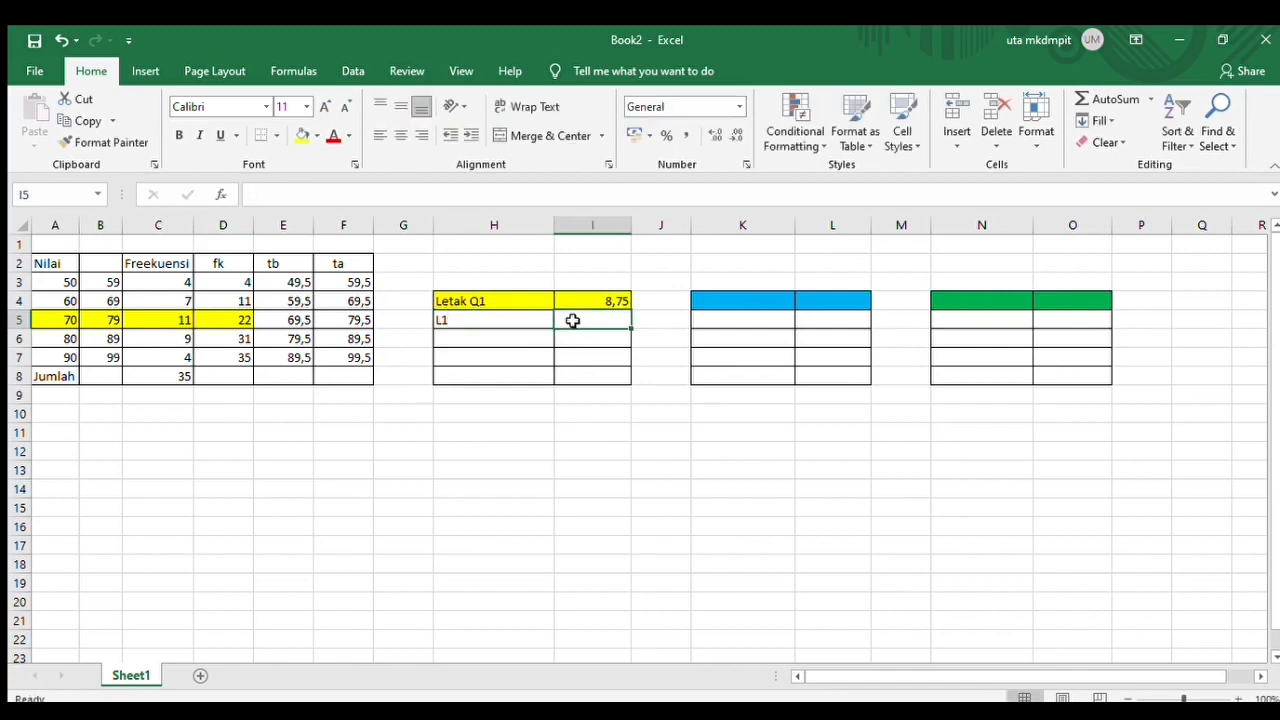
pyautogui.write('=')
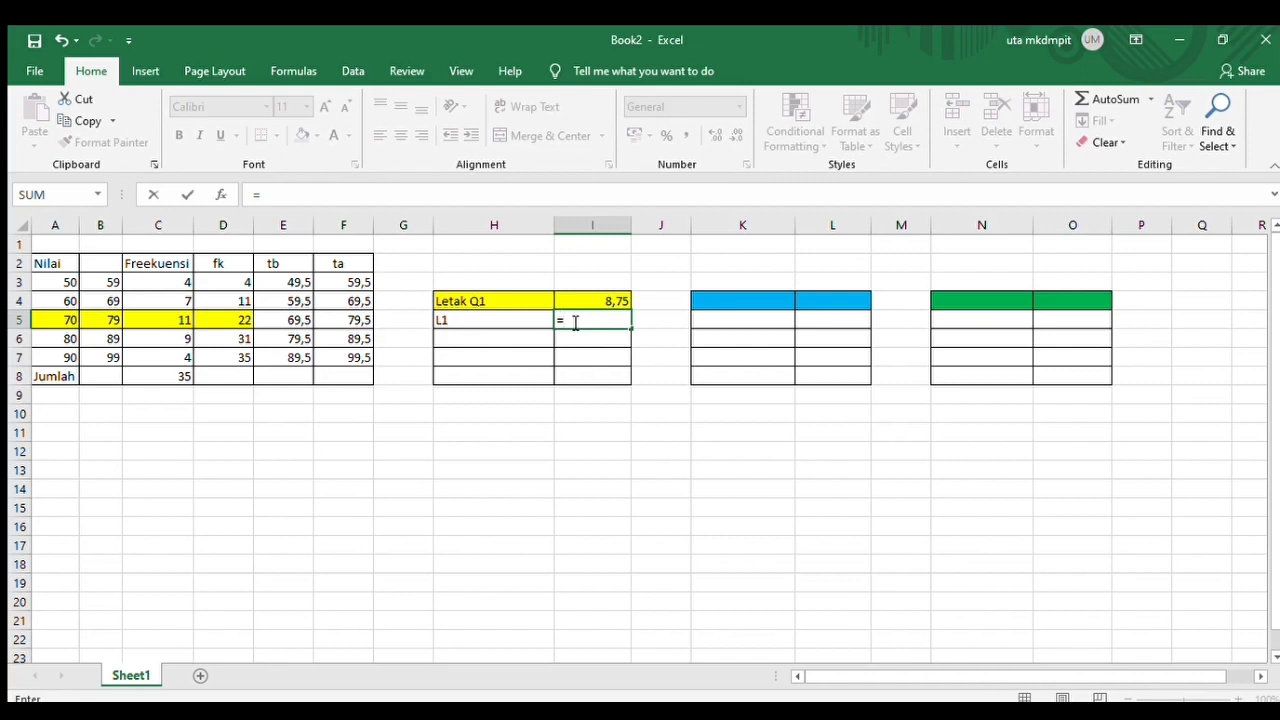
pyautogui.write('69,')
pyautogui.write('5')
pyautogui.press('Return')
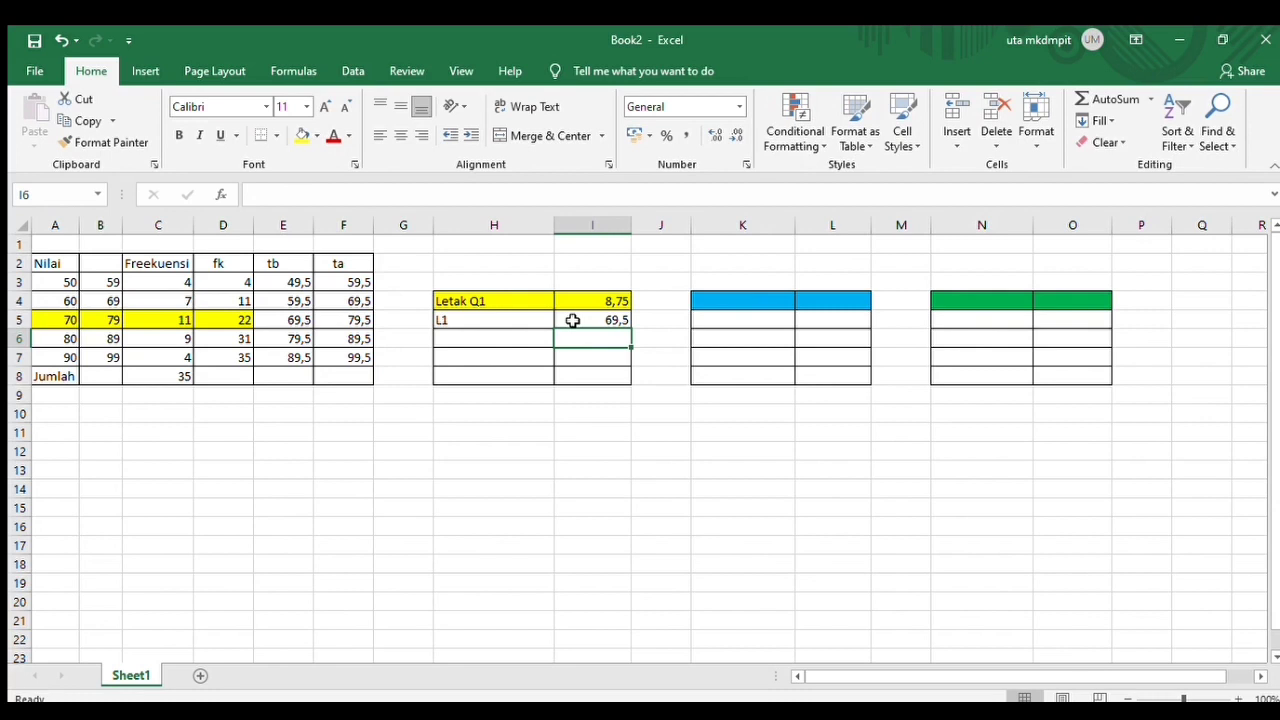
# Label H6 "P" and calculate the class width in I6 with the formula =F5-E5
pyautogui.click(493, 338)
pyautogui.write('P')
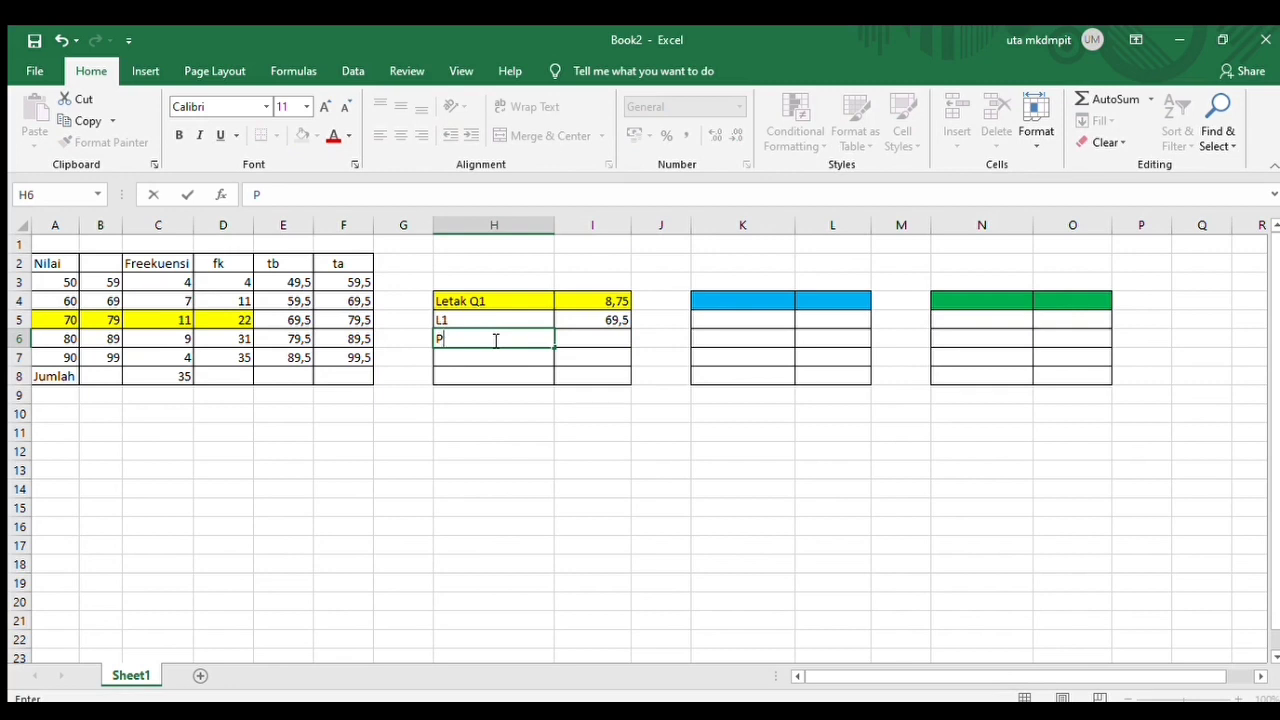
pyautogui.click(588, 340)
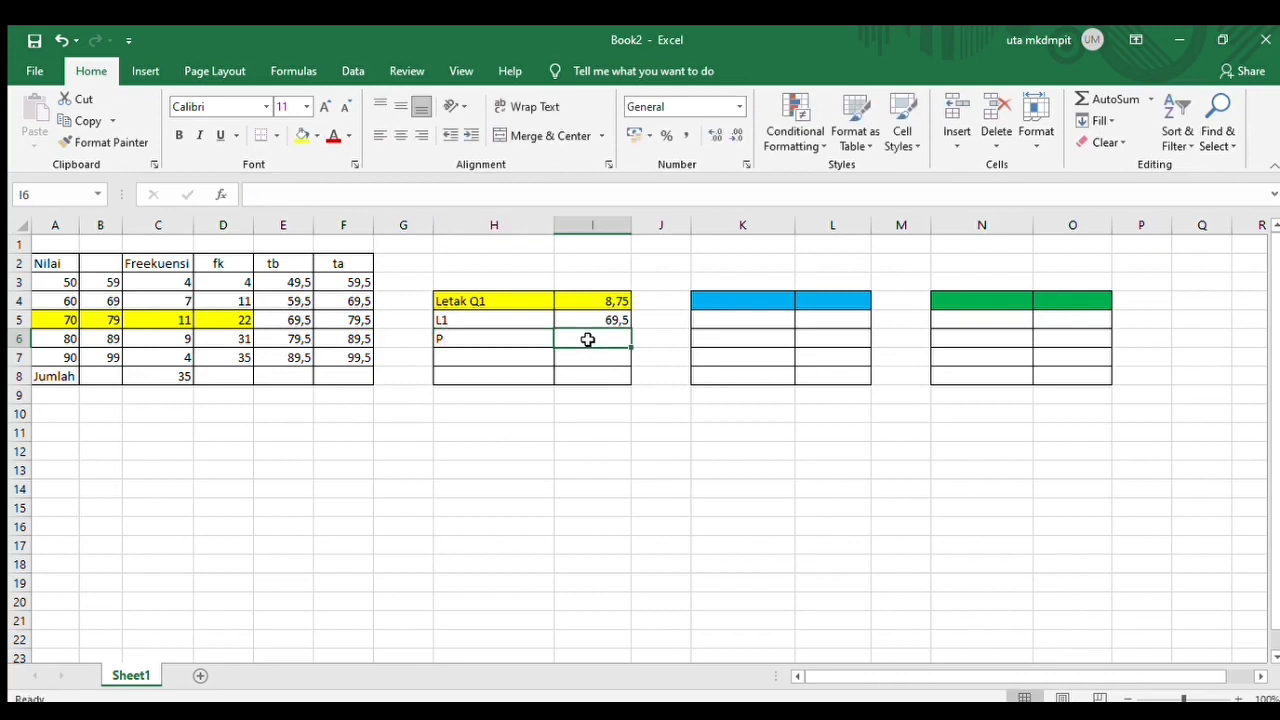
pyautogui.write('=')
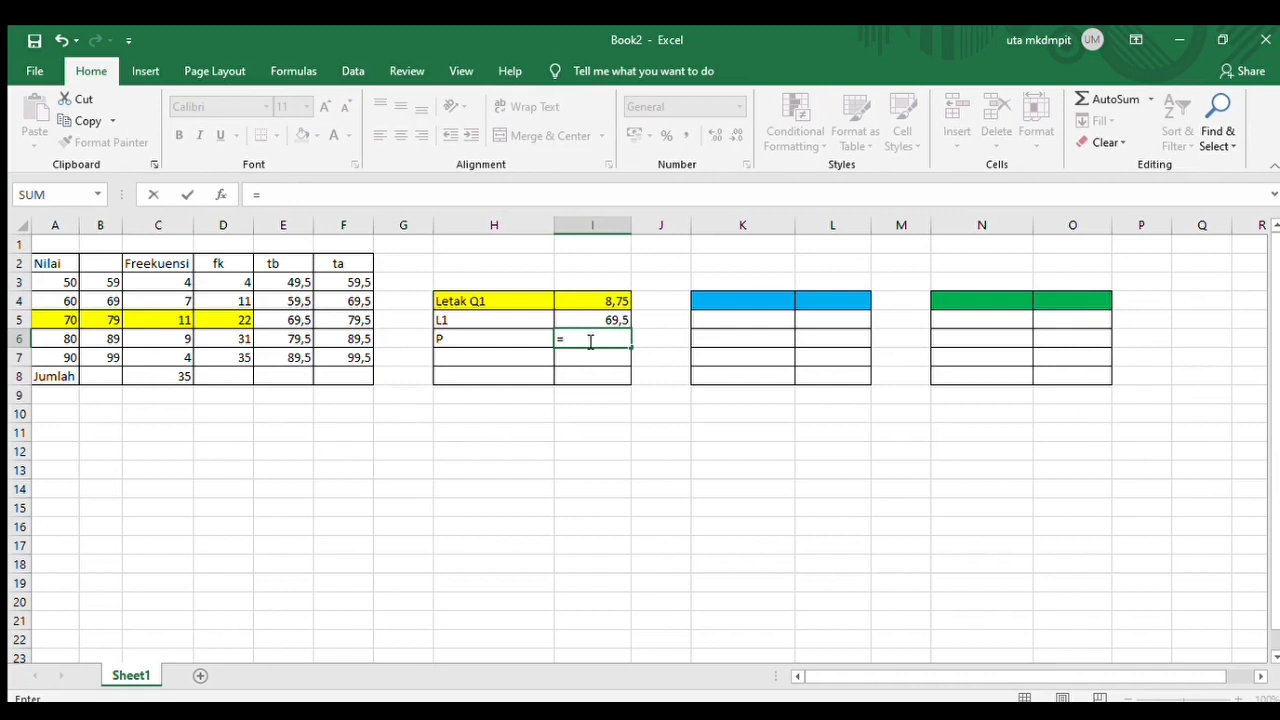
pyautogui.click(356, 315)
pyautogui.write('-')
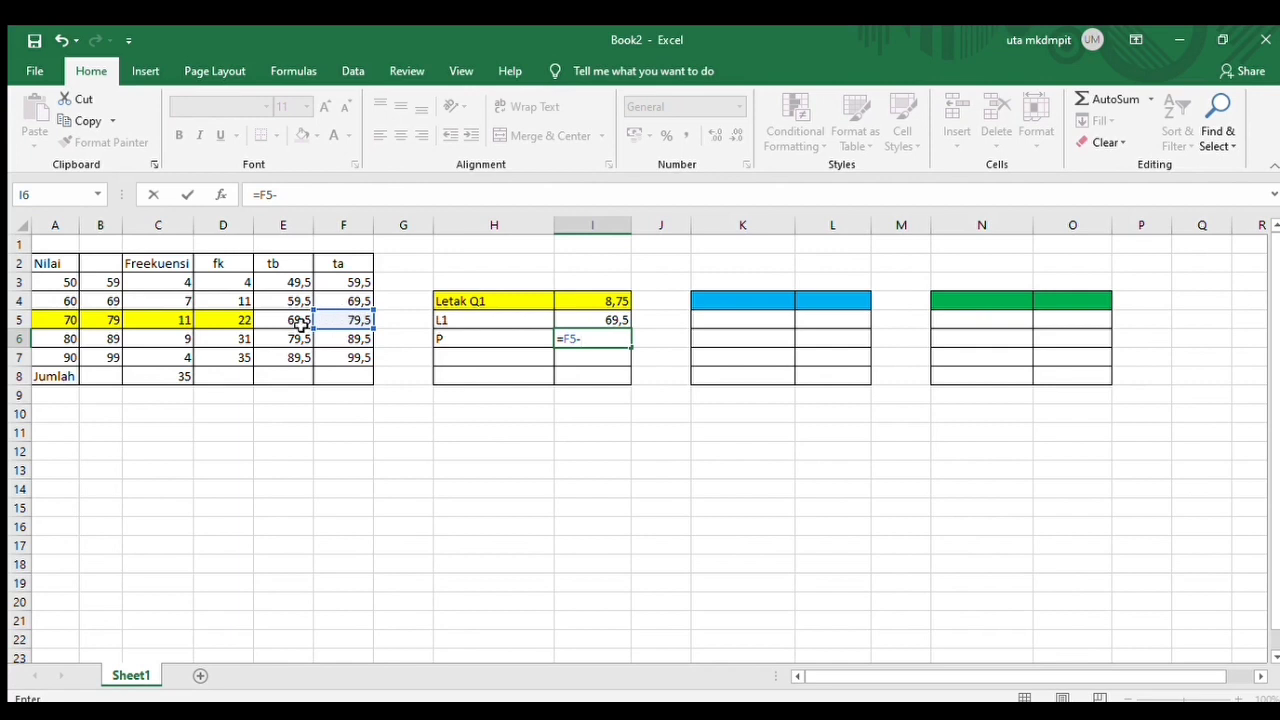
pyautogui.click(301, 323)
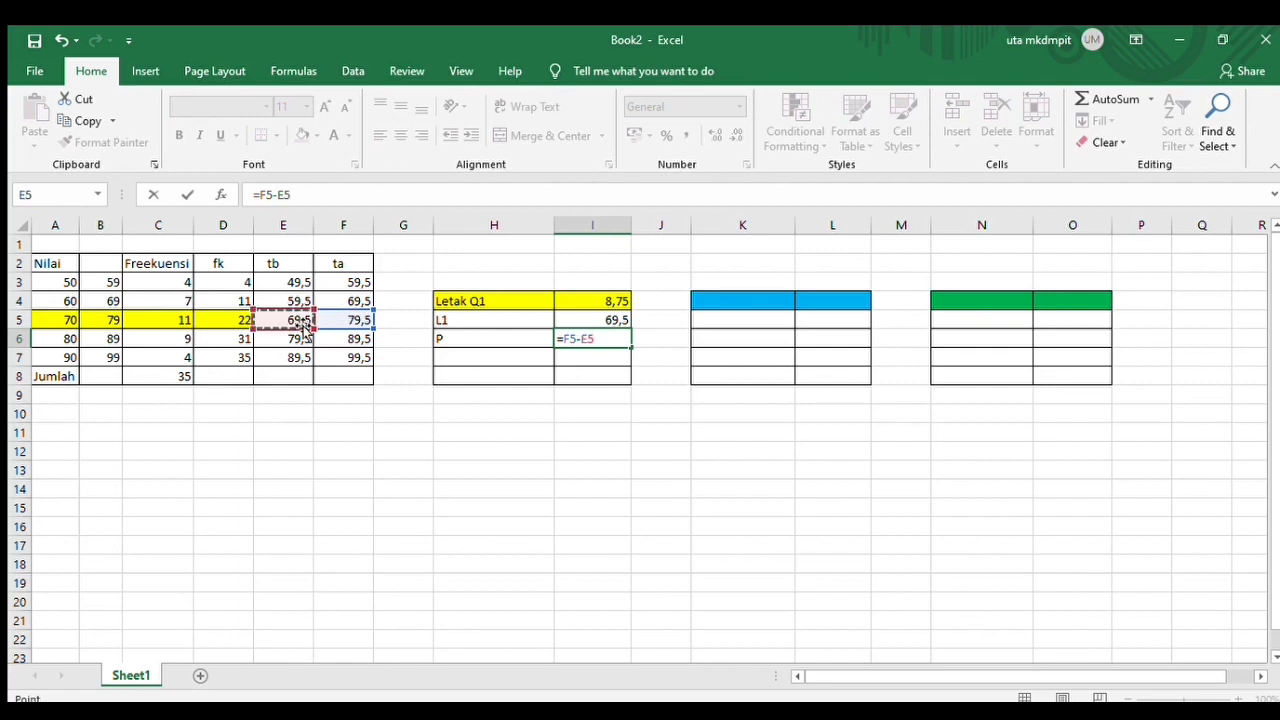
pyautogui.press('Return')
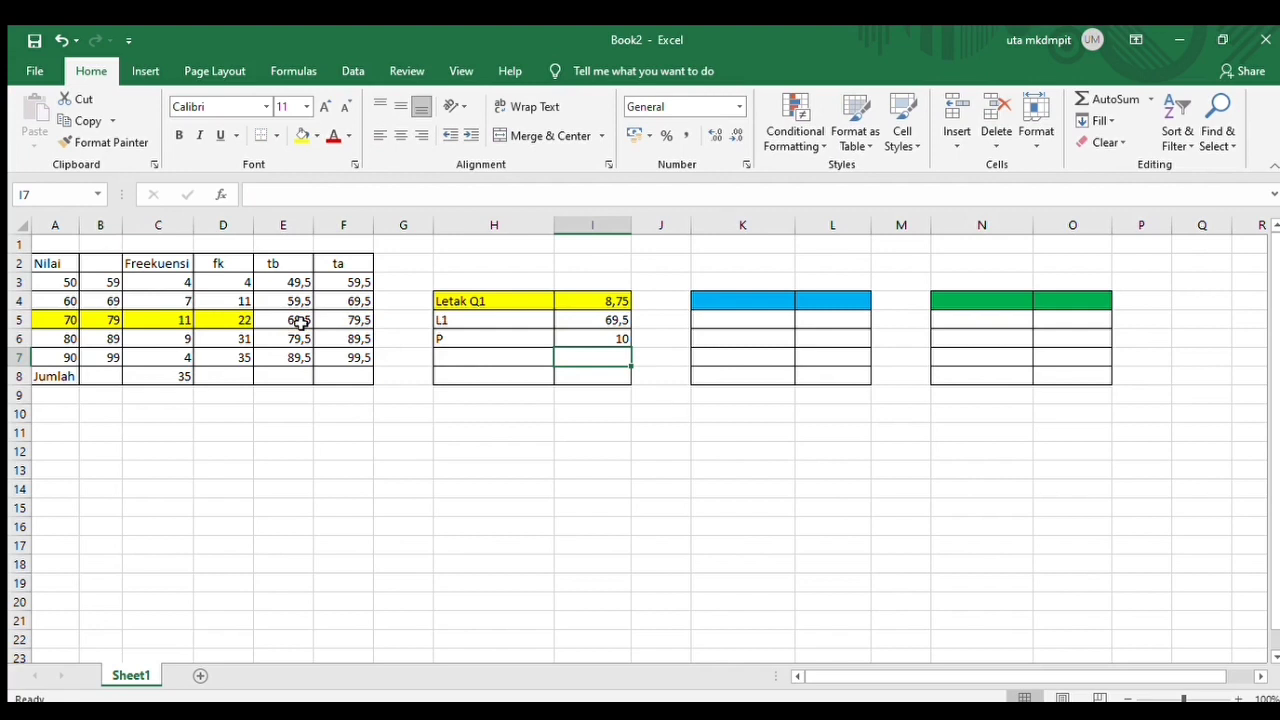
# Label H7 "n" in the yellow quartile table and enter =35 beside it in I7
pyautogui.click(466, 351)
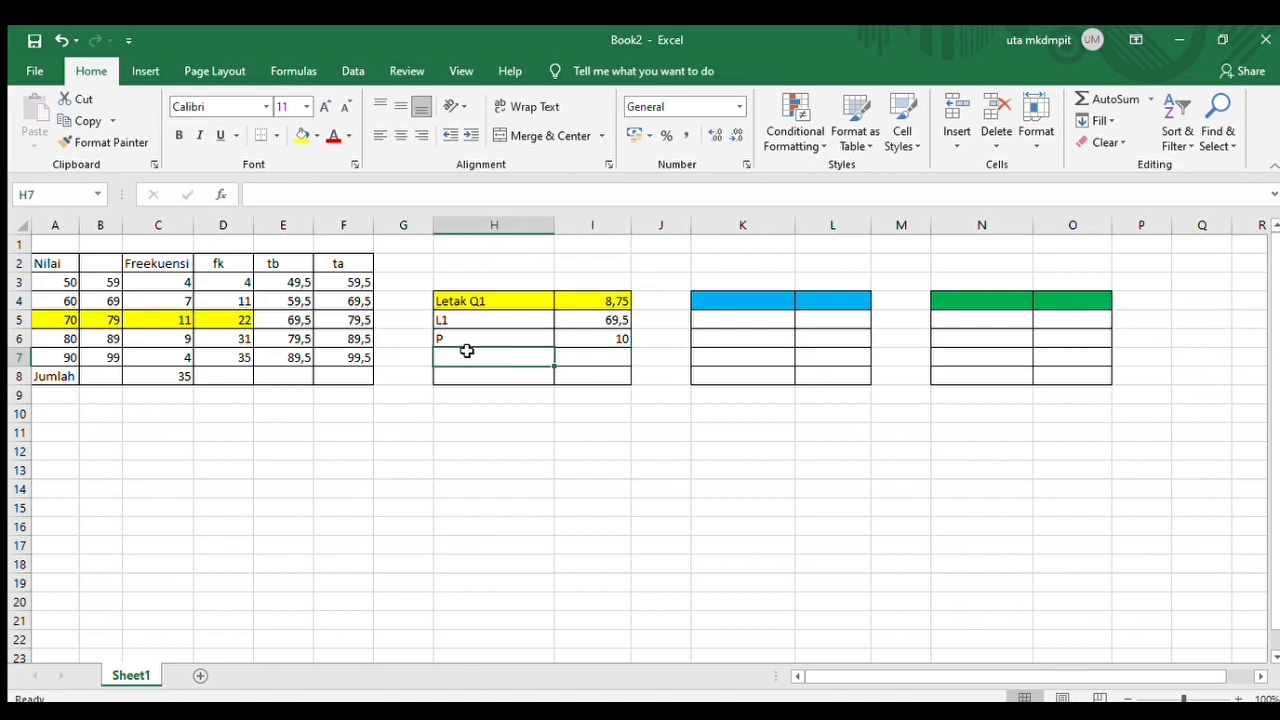
pyautogui.write('F')
pyautogui.press('BackSpace')
pyautogui.write('n')
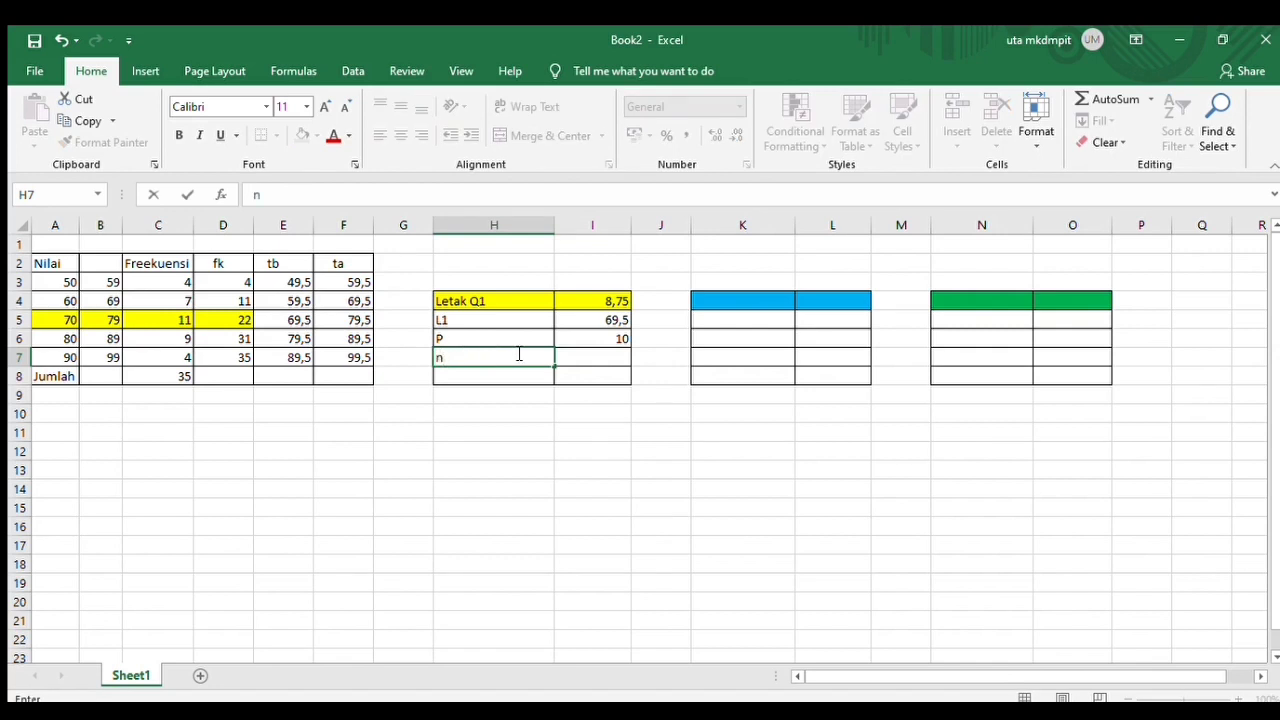
pyautogui.click(578, 357)
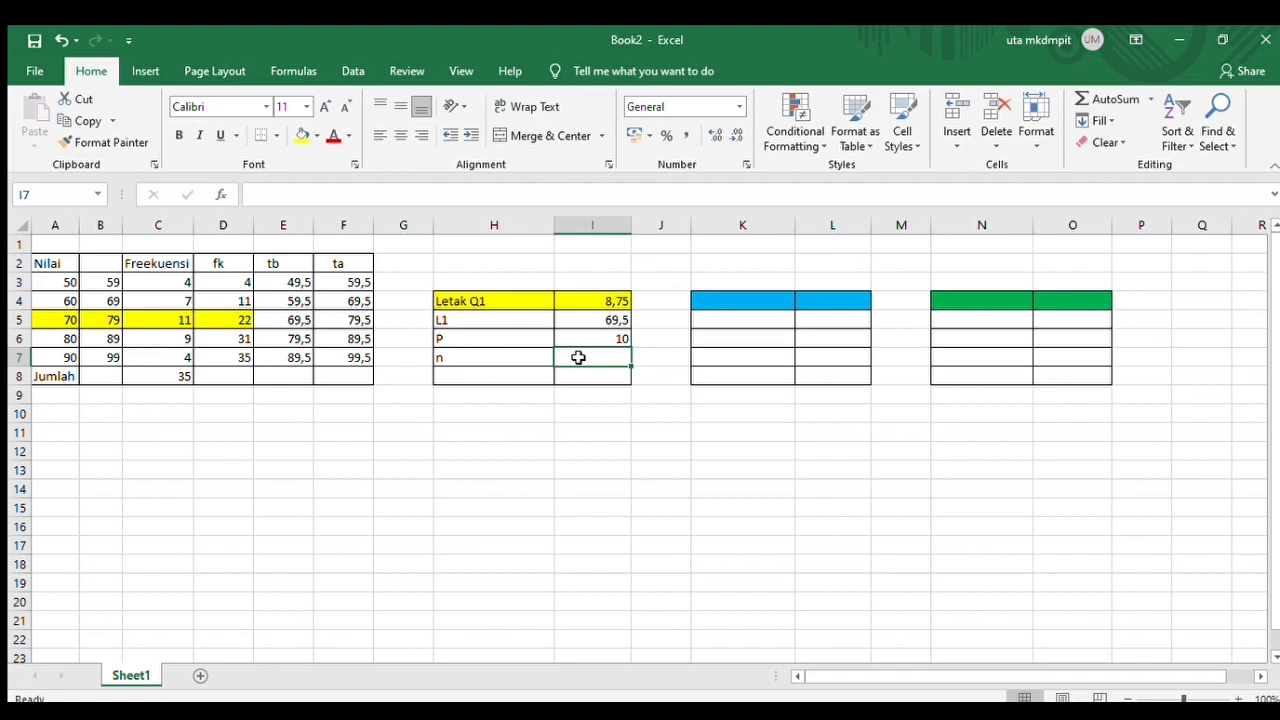
pyautogui.write('=35')
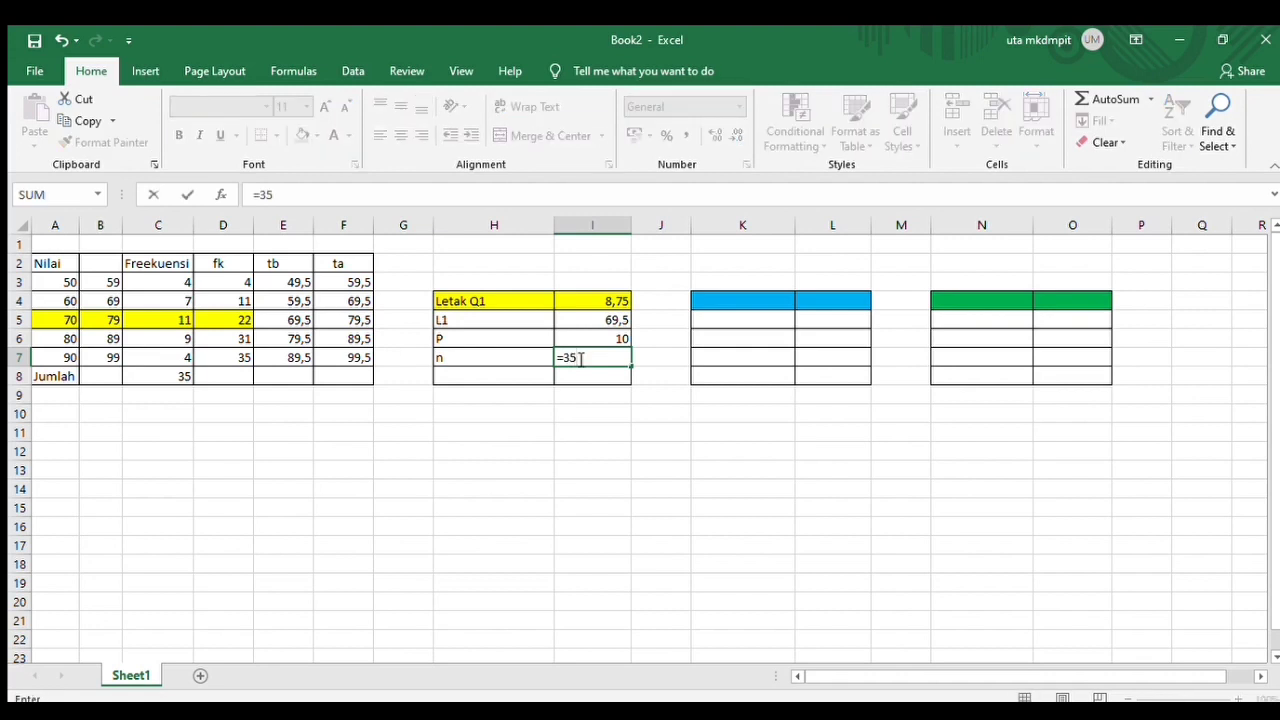
pyautogui.press('Return')
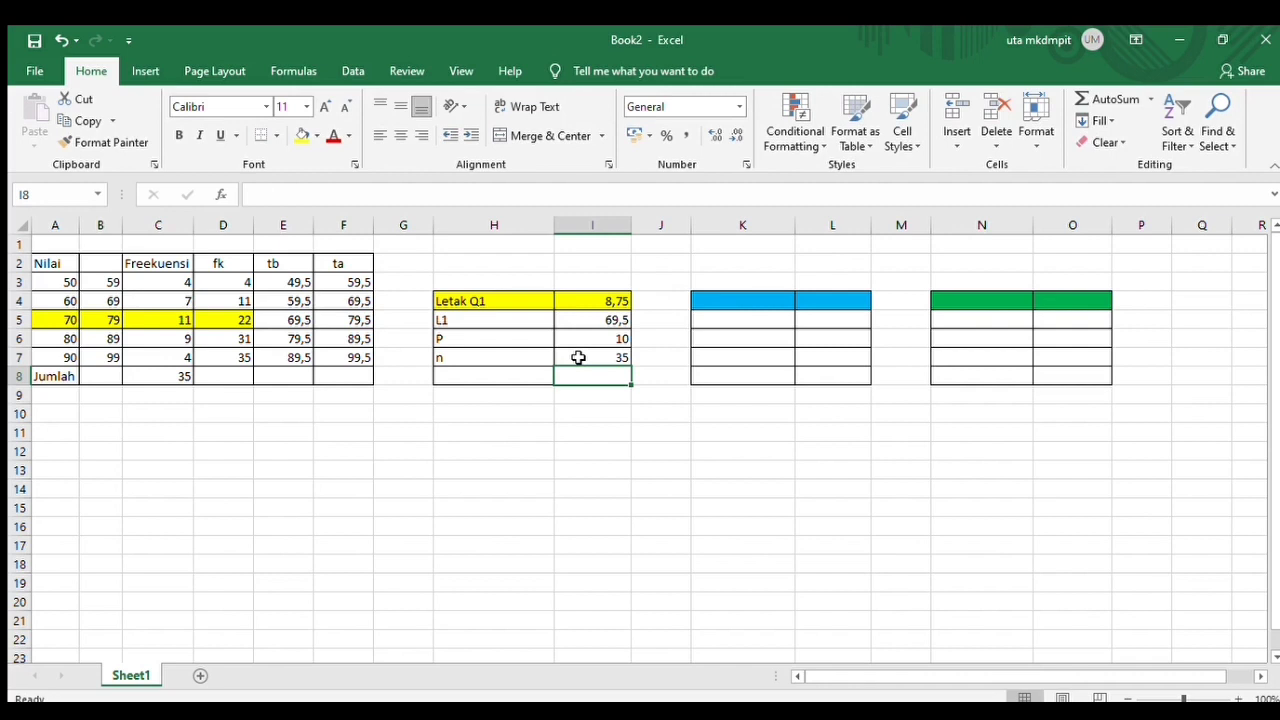
# Label H8 "F1" in the yellow quartile table and enter =11 beside it in I8
pyautogui.click(531, 377)
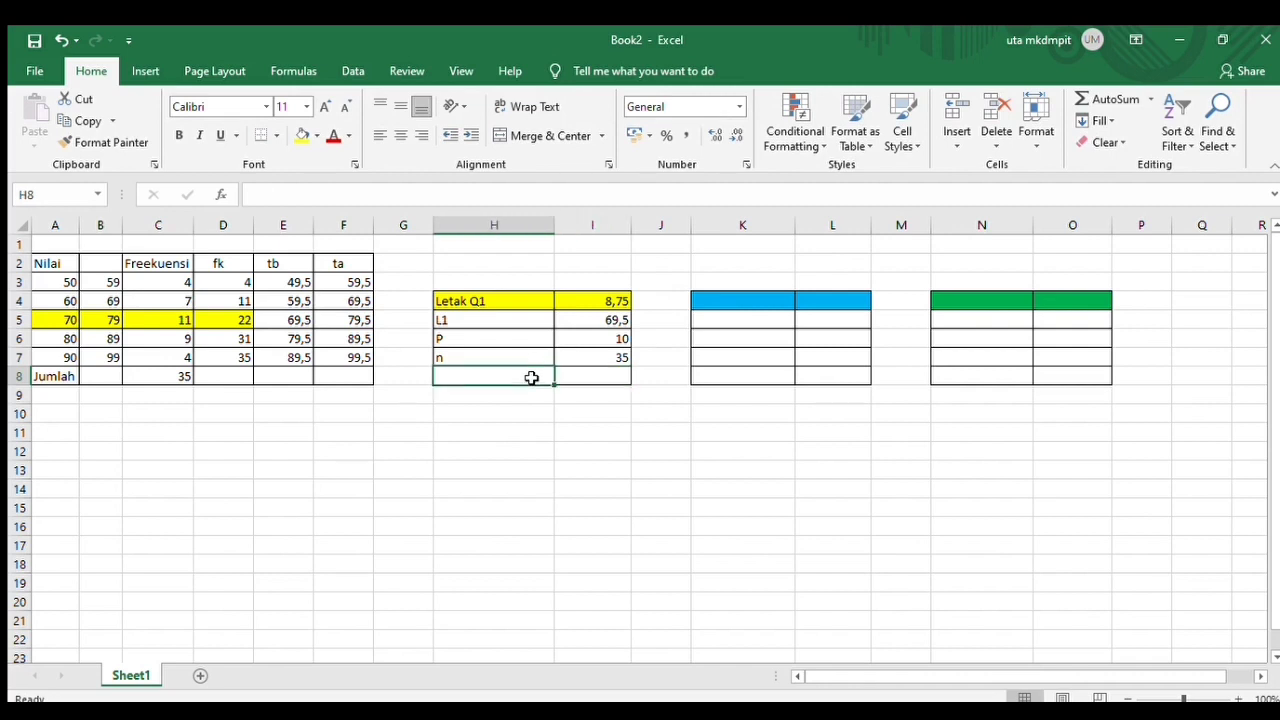
pyautogui.write('f')
pyautogui.press('BackSpace')
pyautogui.write('F')
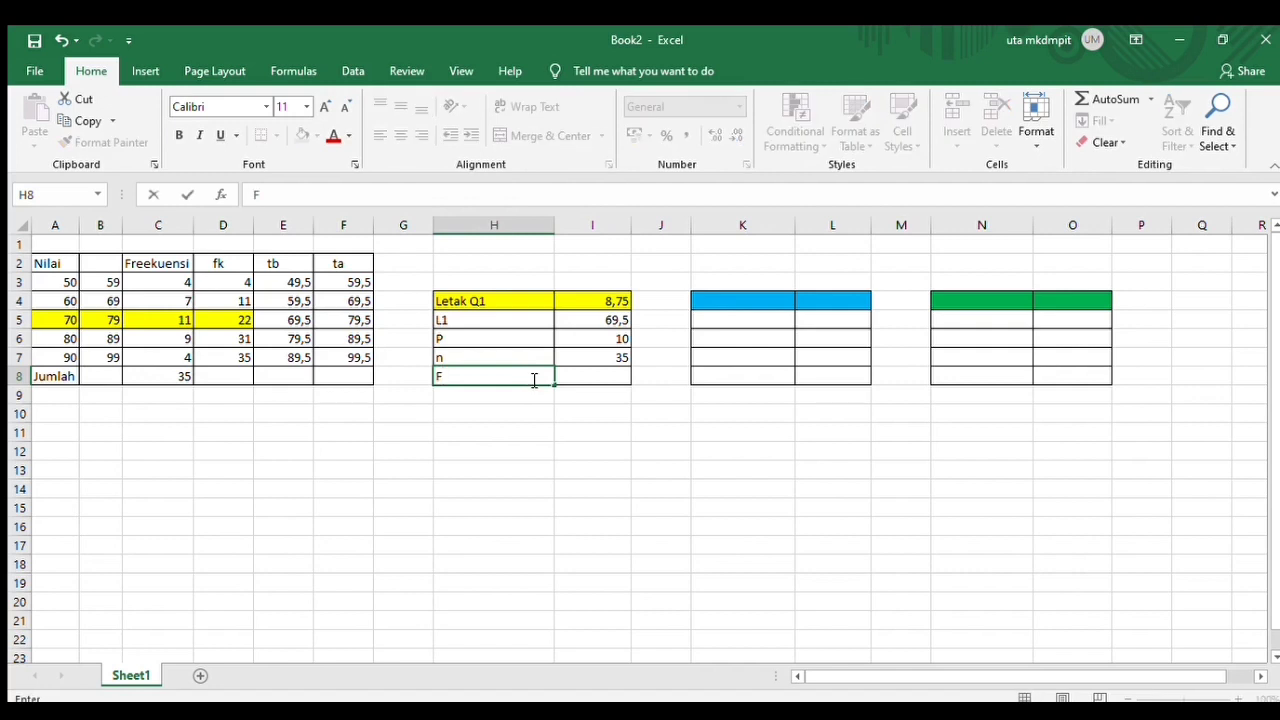
pyautogui.write('1')
pyautogui.press('BackSpace')
pyautogui.write('1')
pyautogui.click(587, 377)
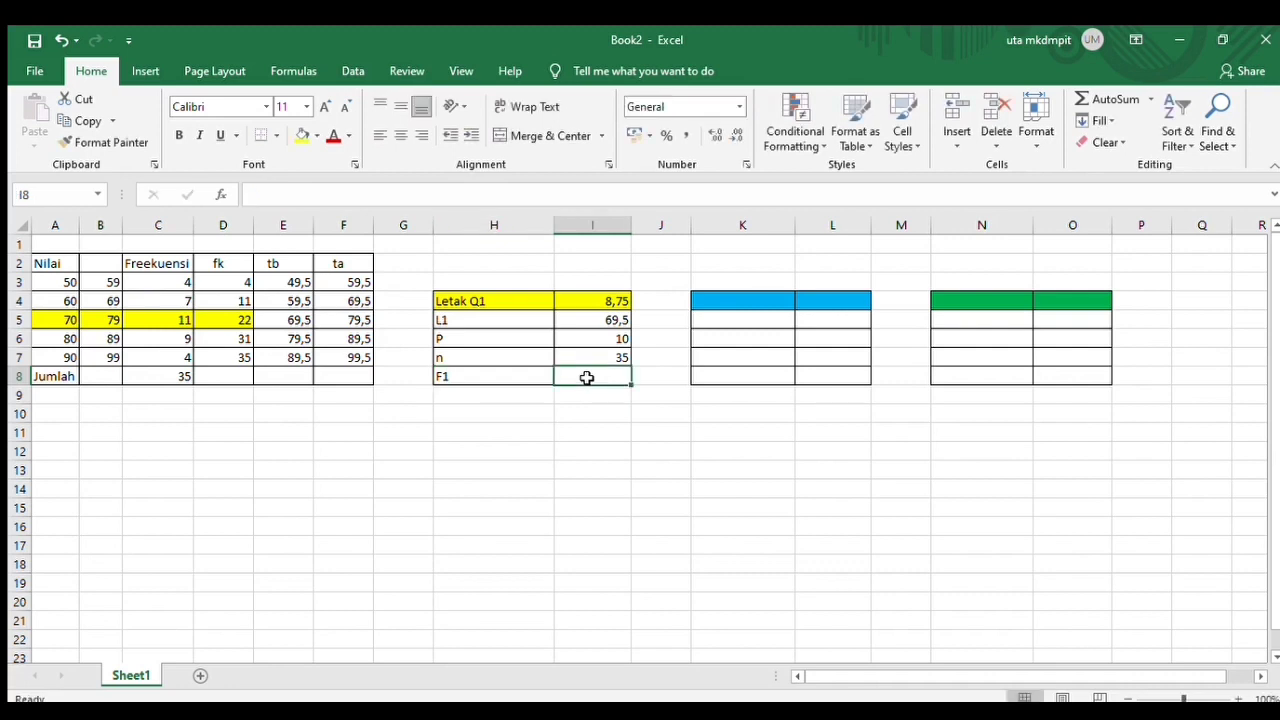
pyautogui.write('=')
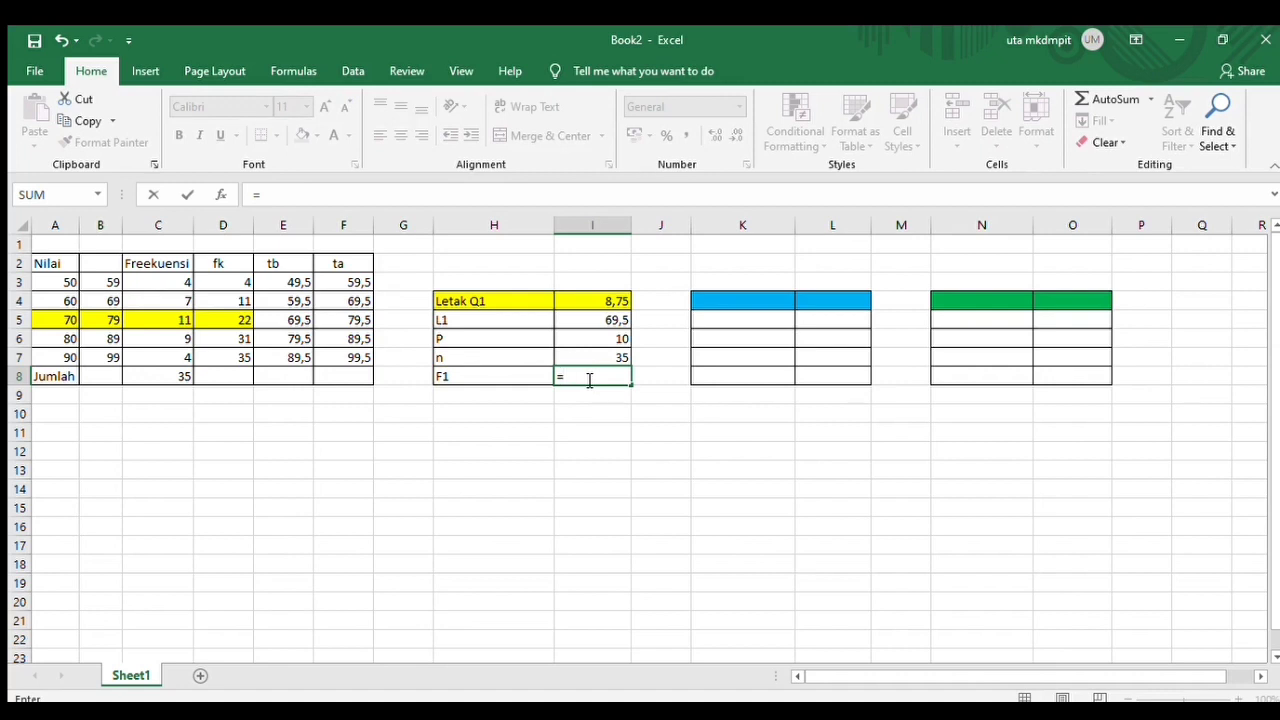
pyautogui.write('11')
pyautogui.press('Return')
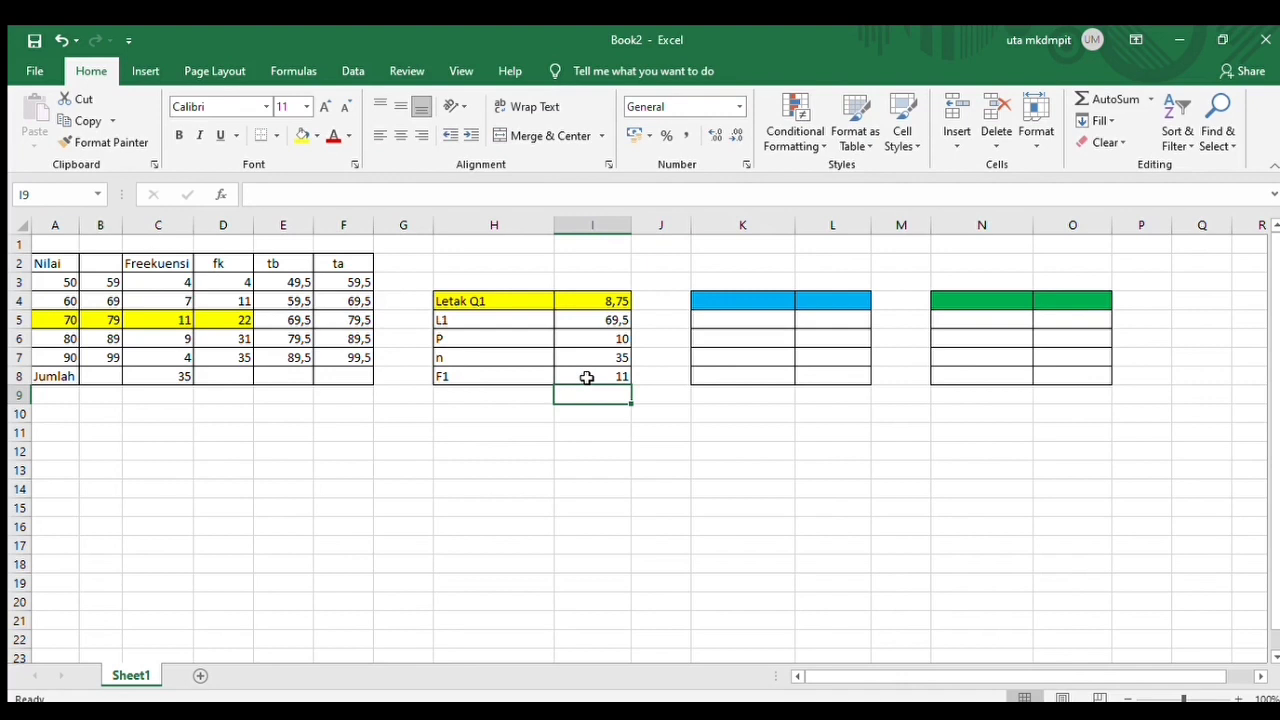
# Add the label "FK" in H9 below the quartile table and enter 20 beside it in I9
pyautogui.click(519, 394)
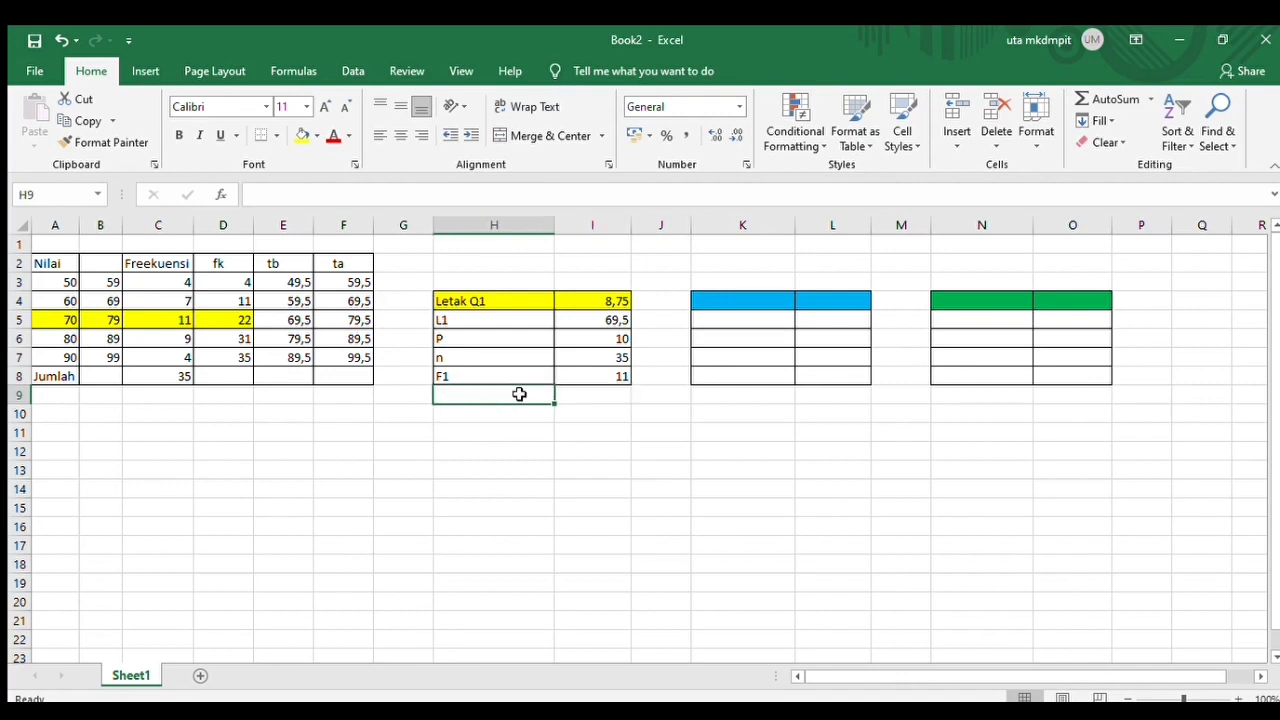
pyautogui.write('F1')
pyautogui.press('BackSpace')
pyautogui.write('K')
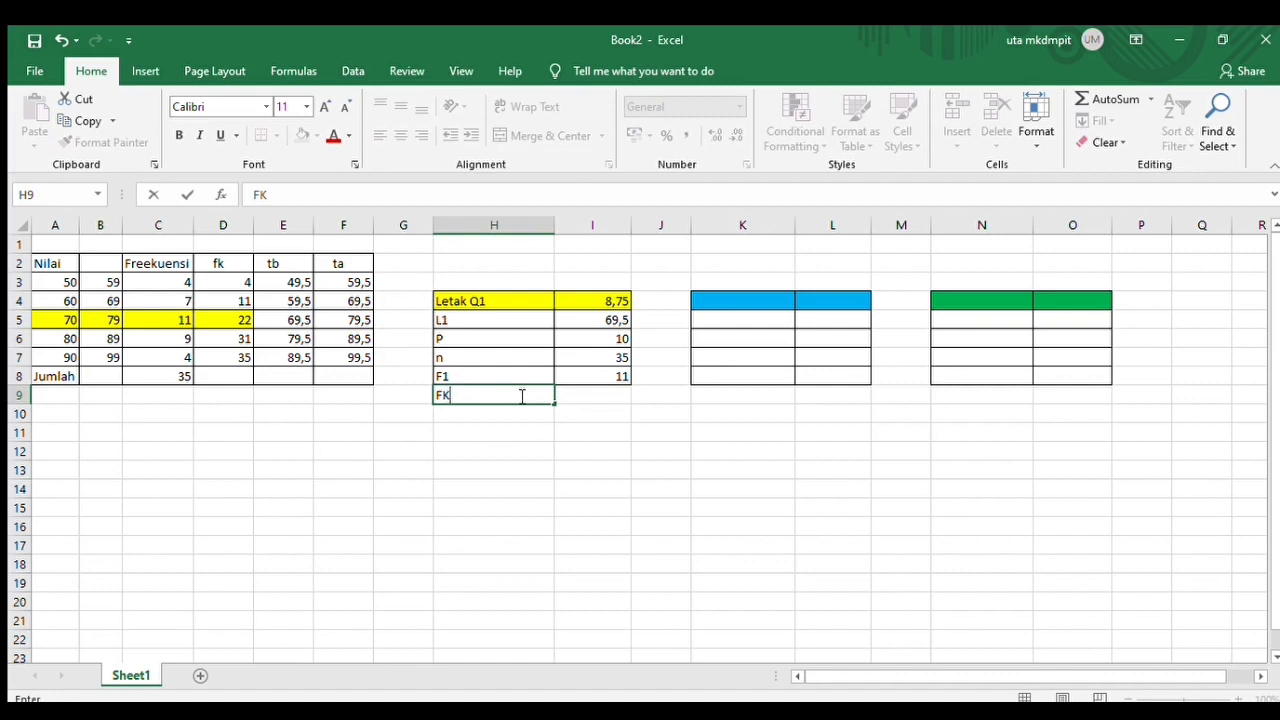
pyautogui.click(579, 396)
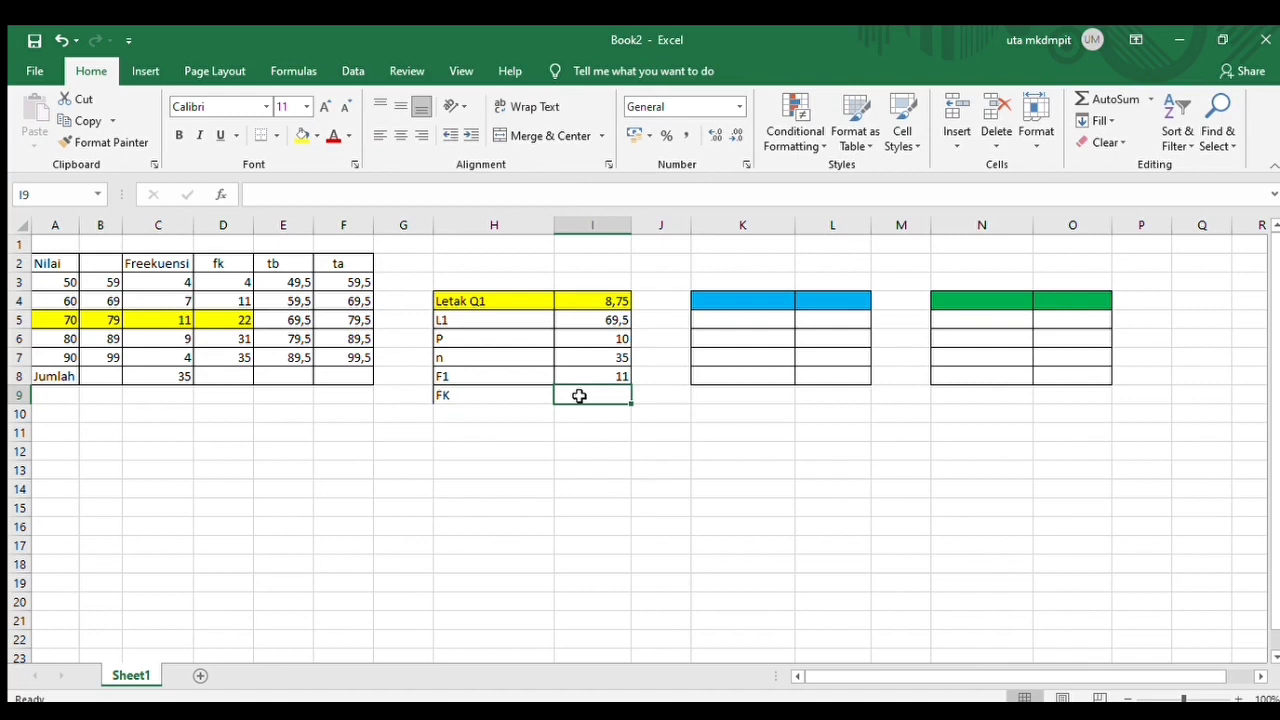
pyautogui.write('20')
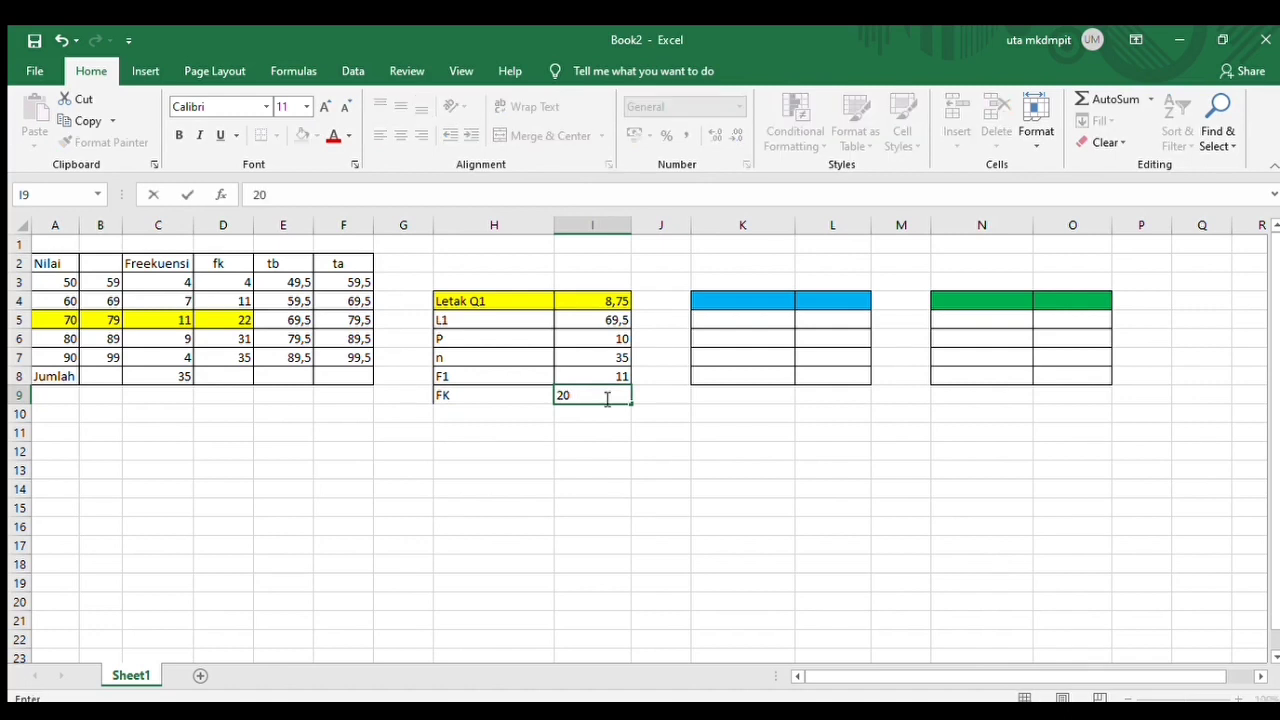
# Label H12 "Q1" and calculate the first quartile in I12 with the formula =I5+((I4-I9)/I8)*I6
pyautogui.click(458, 450)
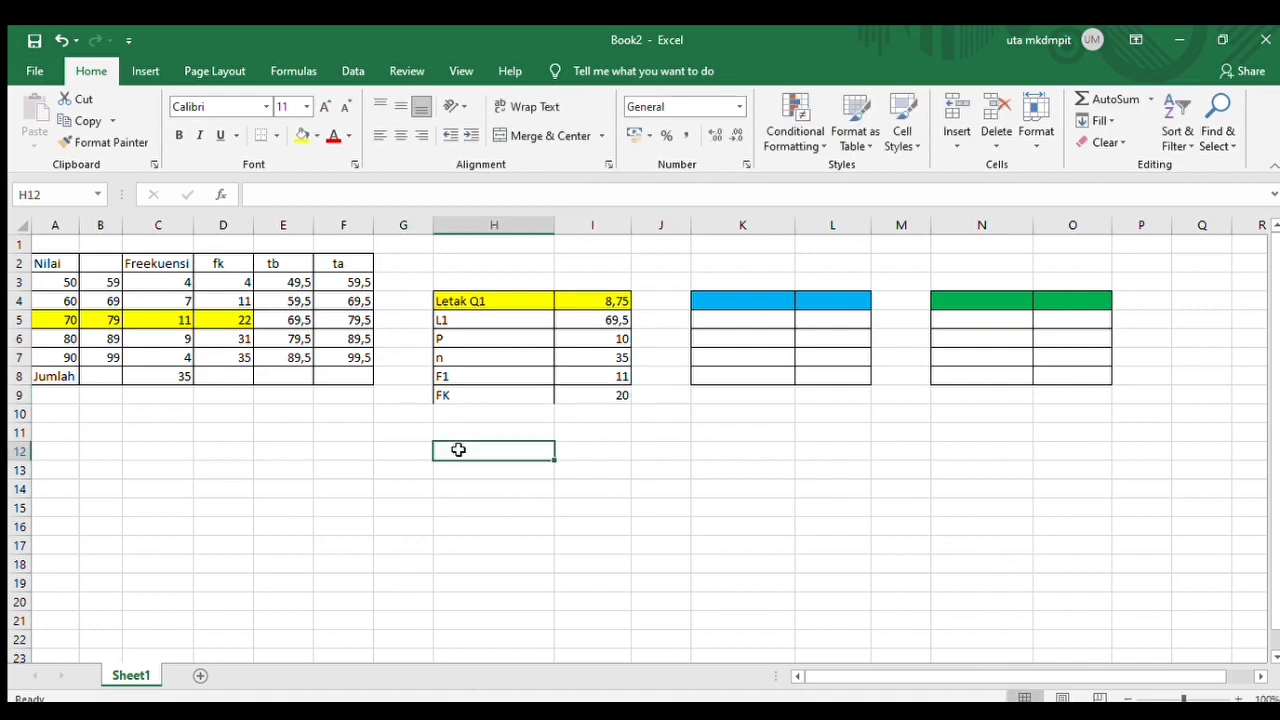
pyautogui.write('Q1')
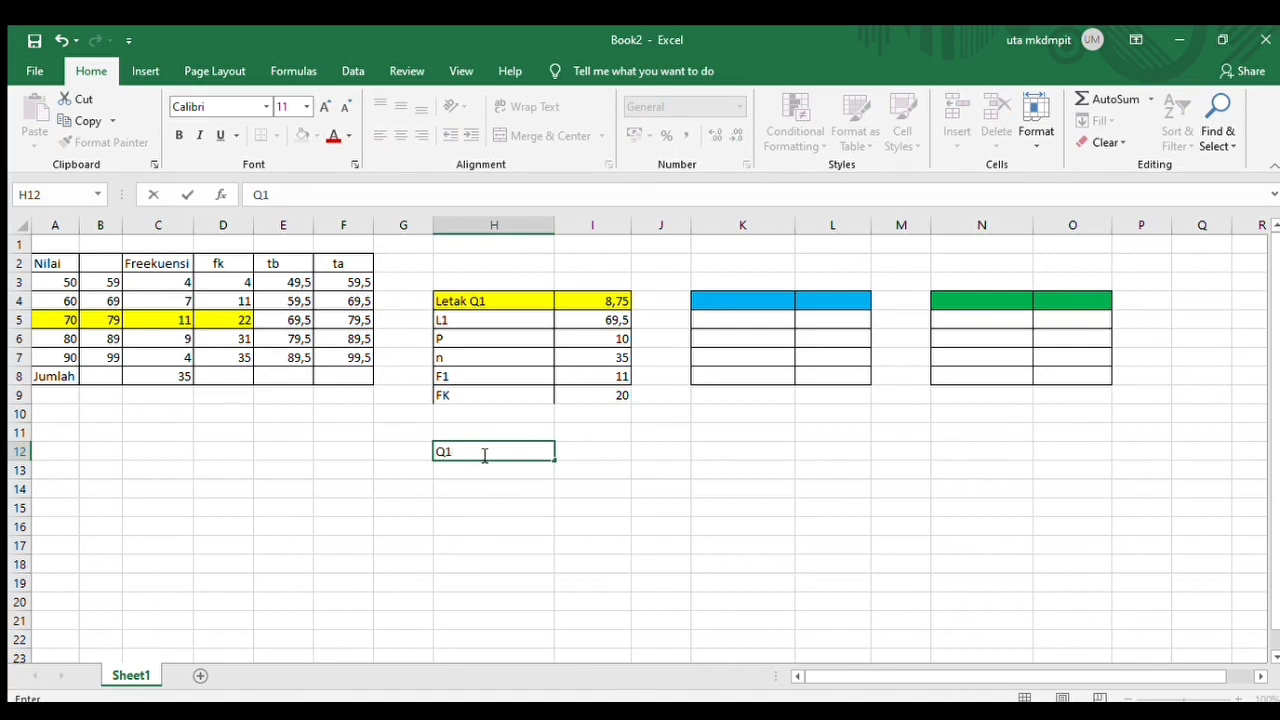
pyautogui.click(576, 452)
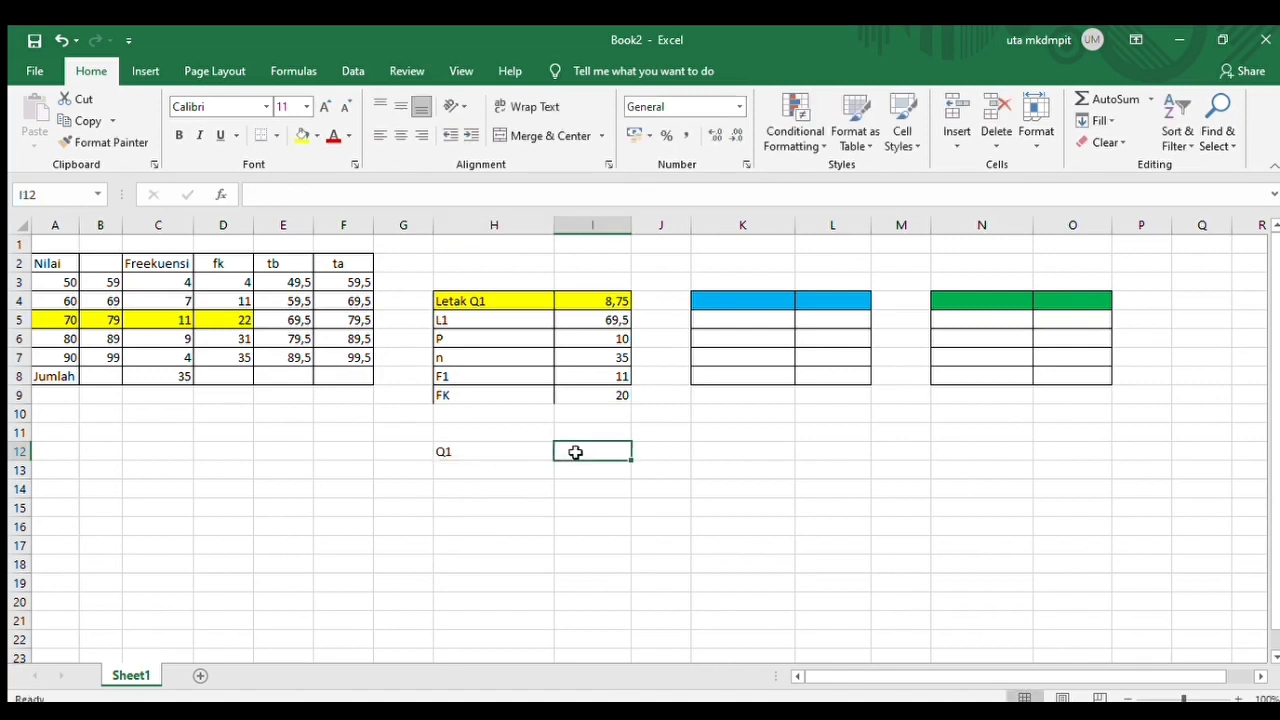
pyautogui.doubleClick(576, 452)
pyautogui.press('F2')
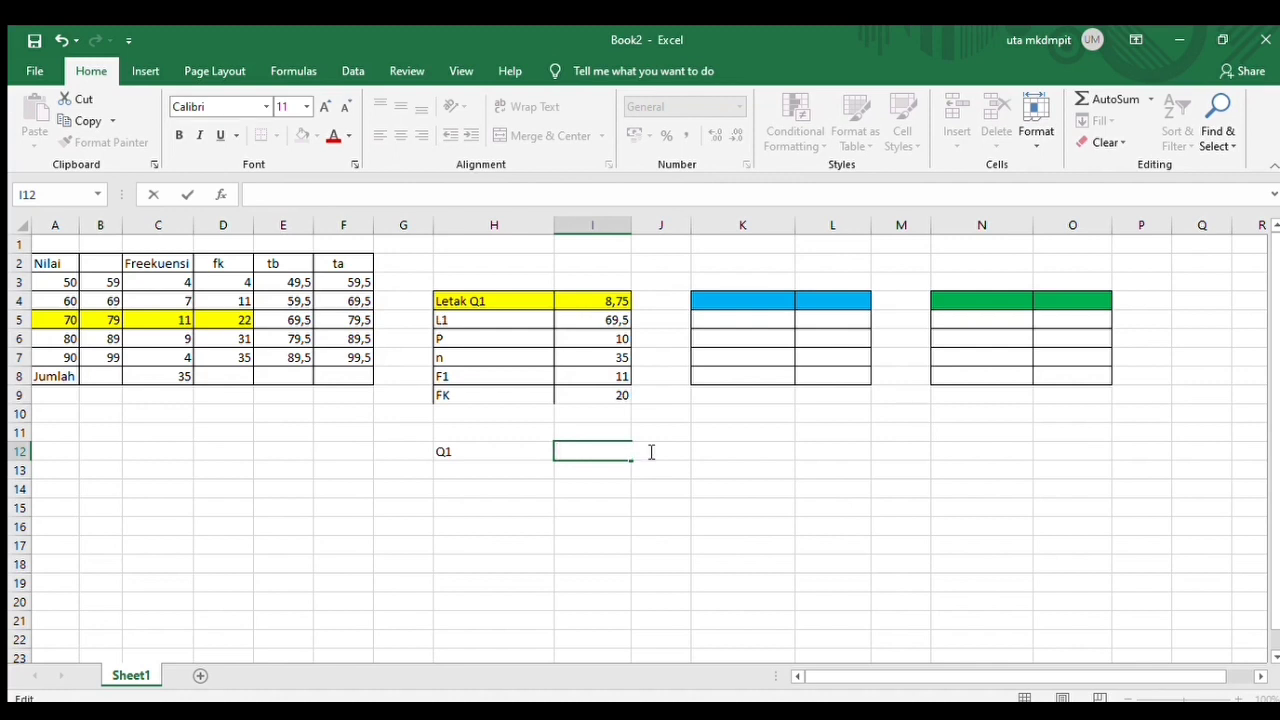
pyautogui.write('=')
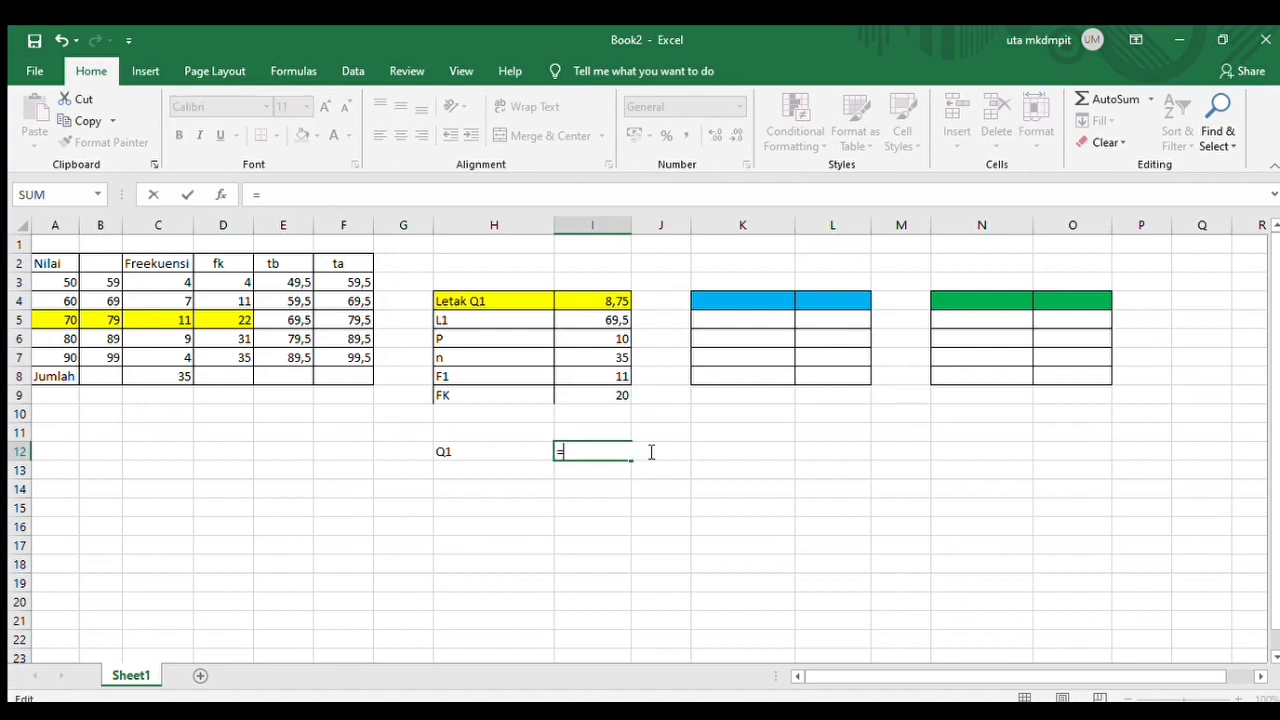
pyautogui.click(616, 322)
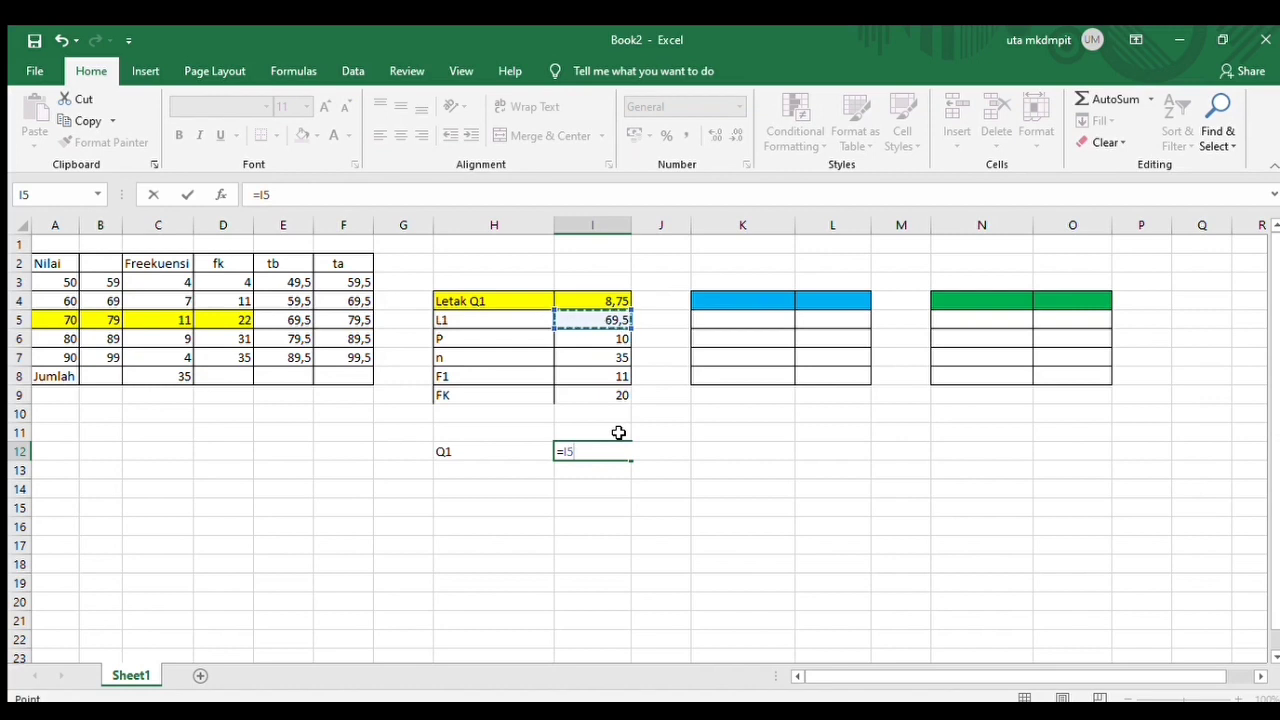
pyautogui.write('=')
pyautogui.press('BackSpace')
pyautogui.write('+((')
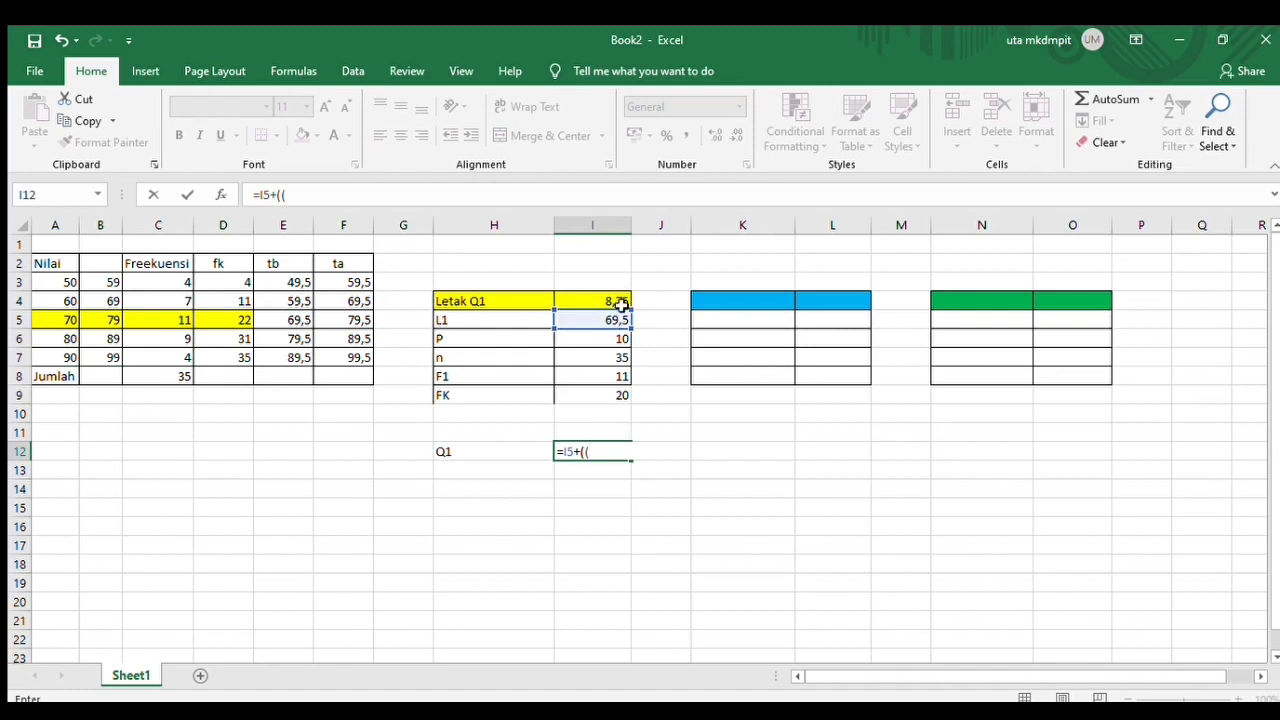
pyautogui.click(621, 299)
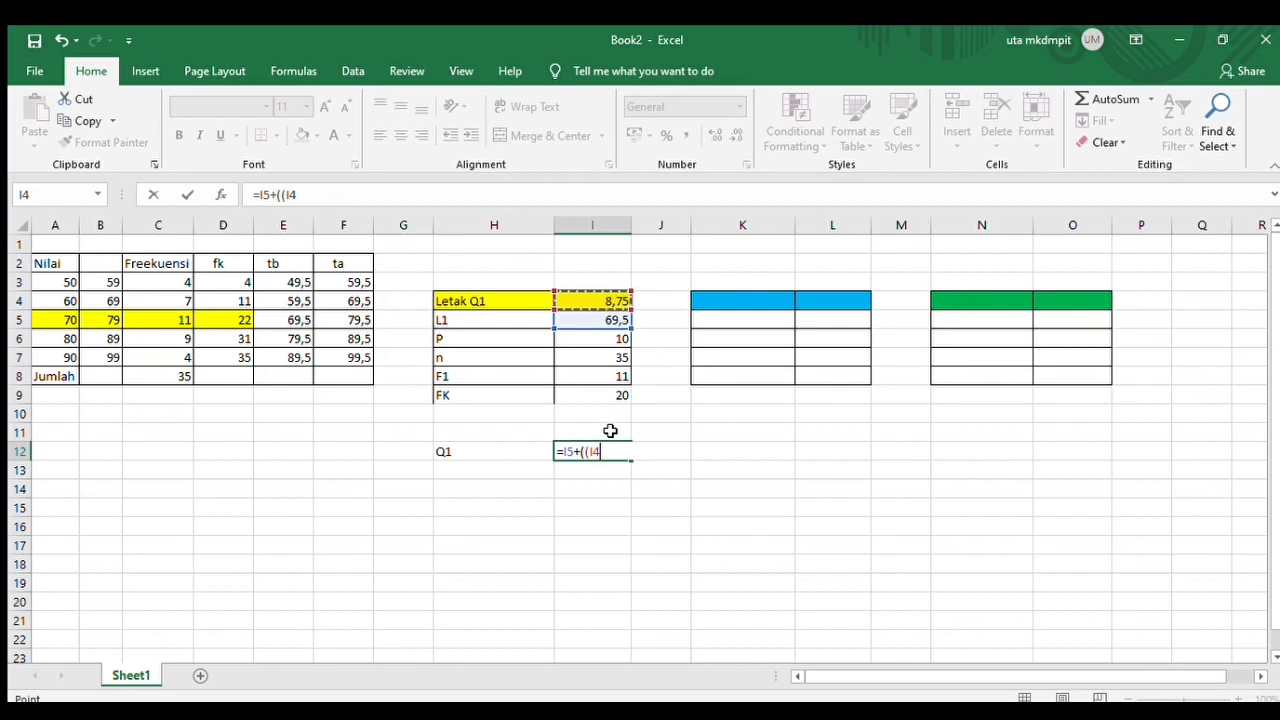
pyautogui.write('-')
pyautogui.click(620, 395)
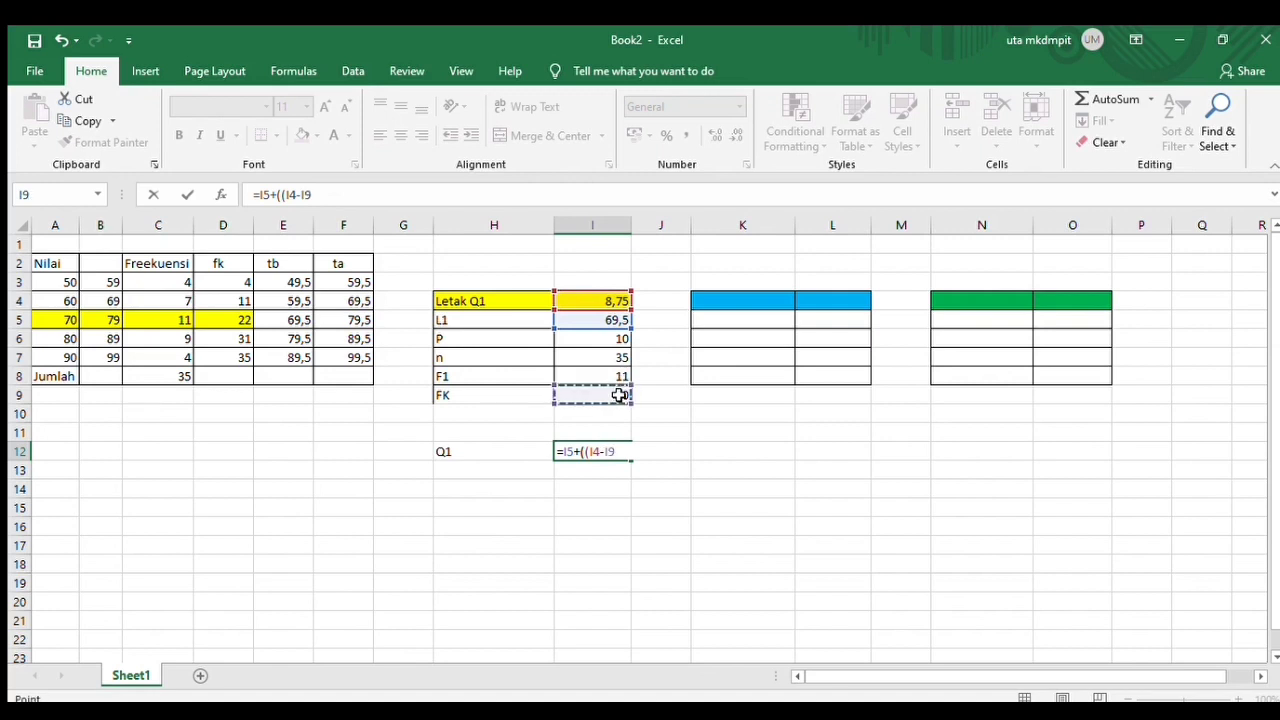
pyautogui.write(')/')
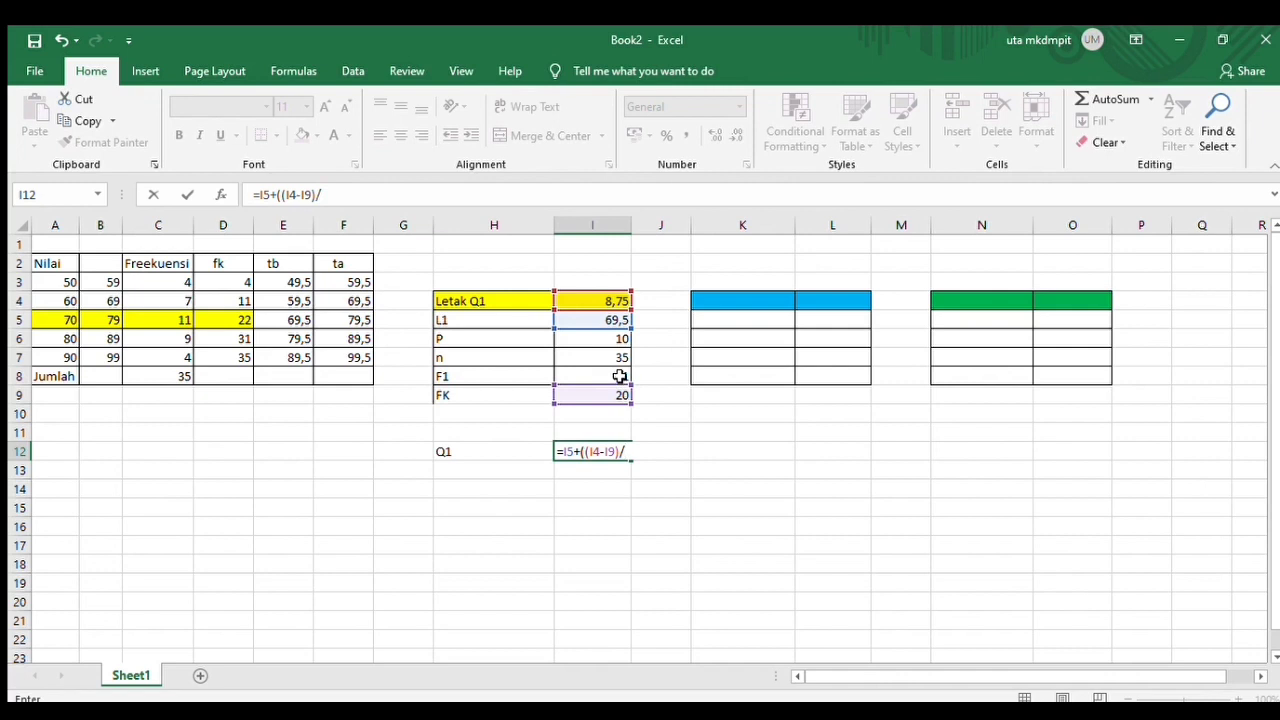
pyautogui.click(620, 376)
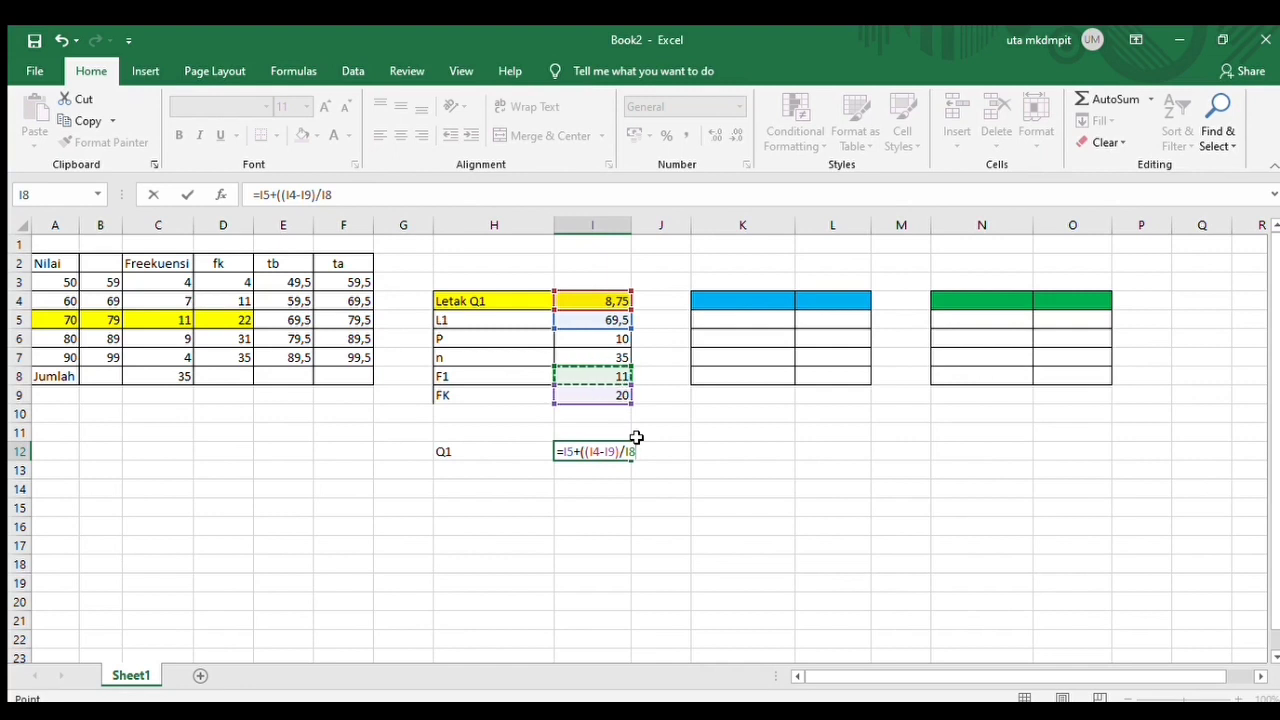
pyautogui.write(')*')
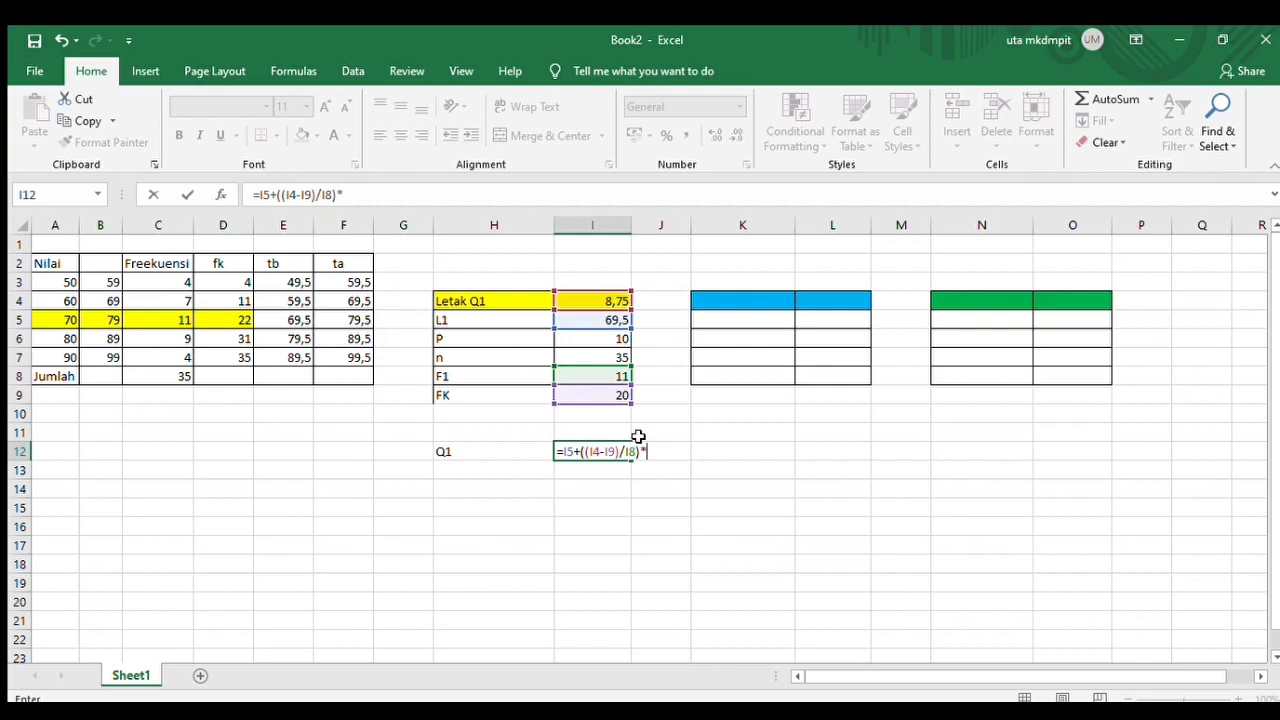
pyautogui.click(604, 340)
pyautogui.press('Return')
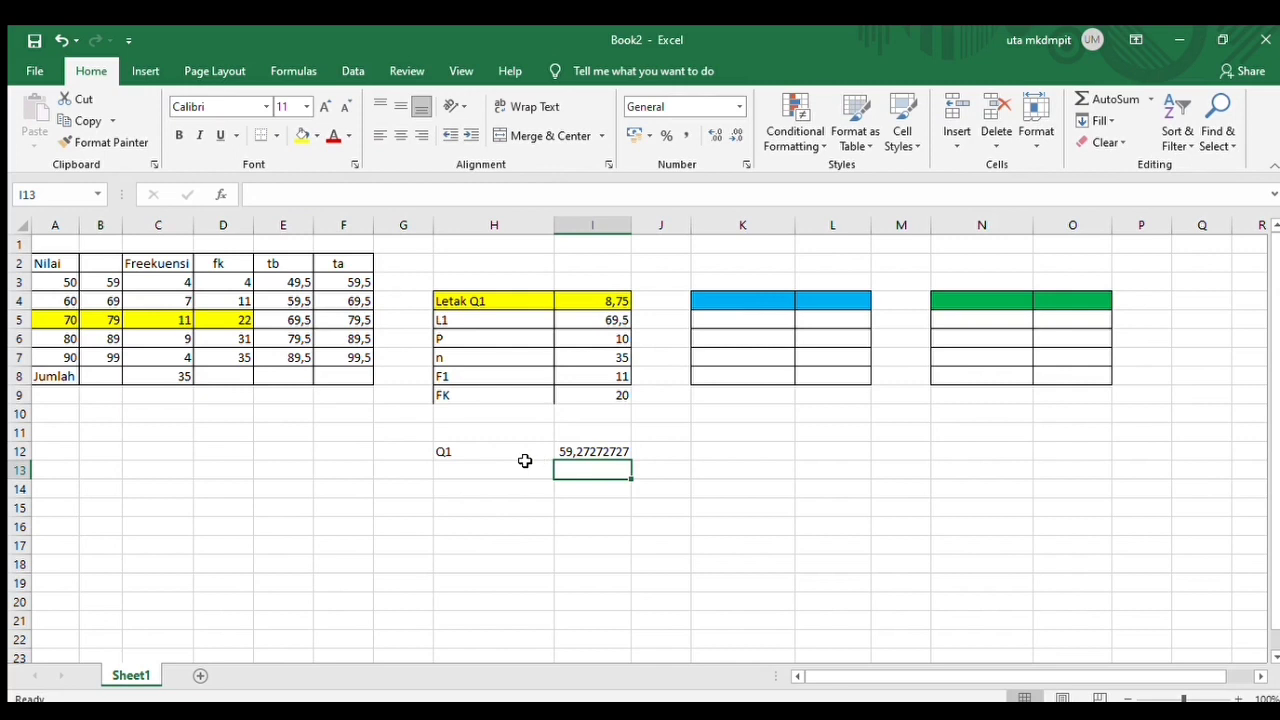
pyautogui.click(491, 455)
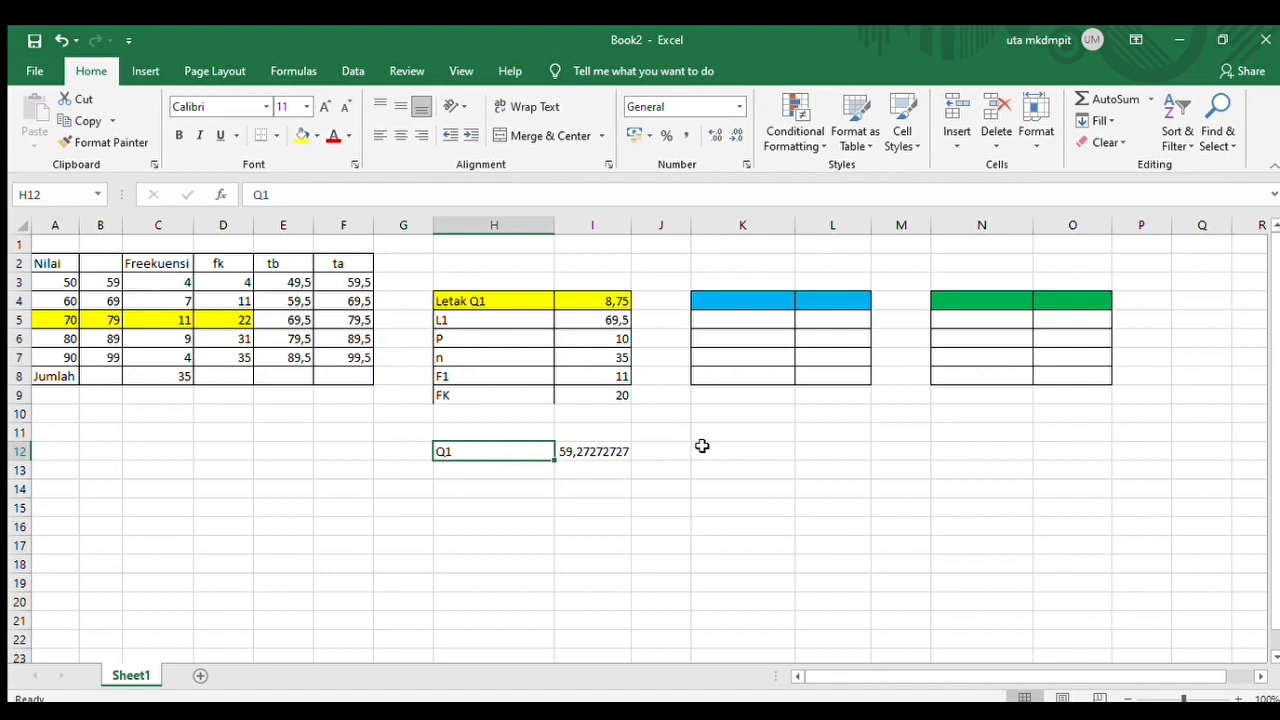
# Label K4 "Letak D2" in the blue table and calculate the second decile position in L4 with the formula =(2/10)*35
pyautogui.doubleClick(752, 305)
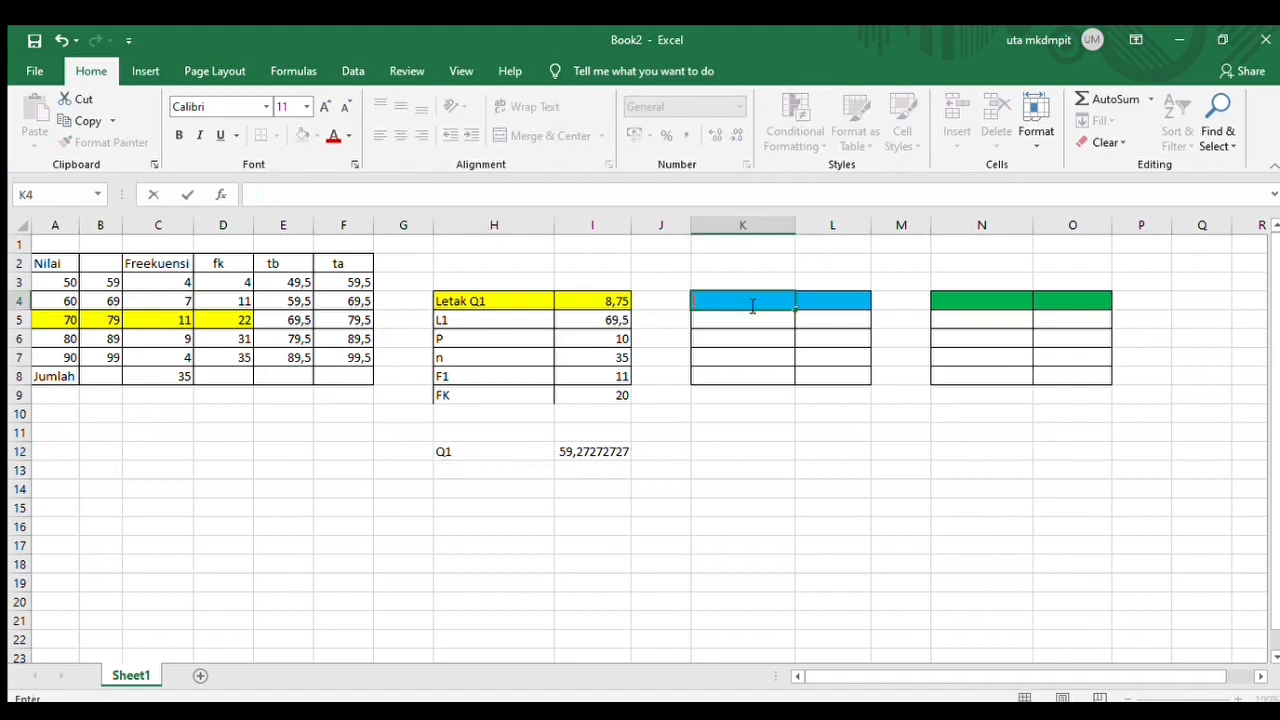
pyautogui.write('Letak D2')
pyautogui.click(815, 302)
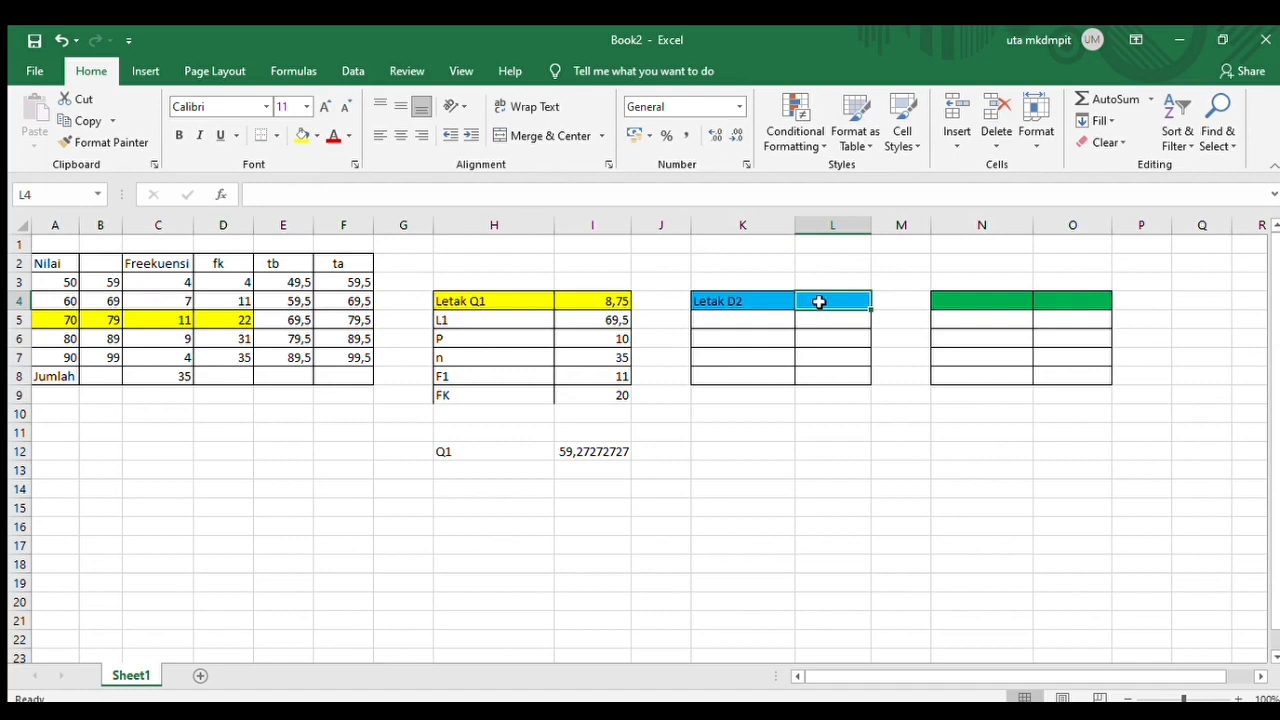
pyautogui.write('=')
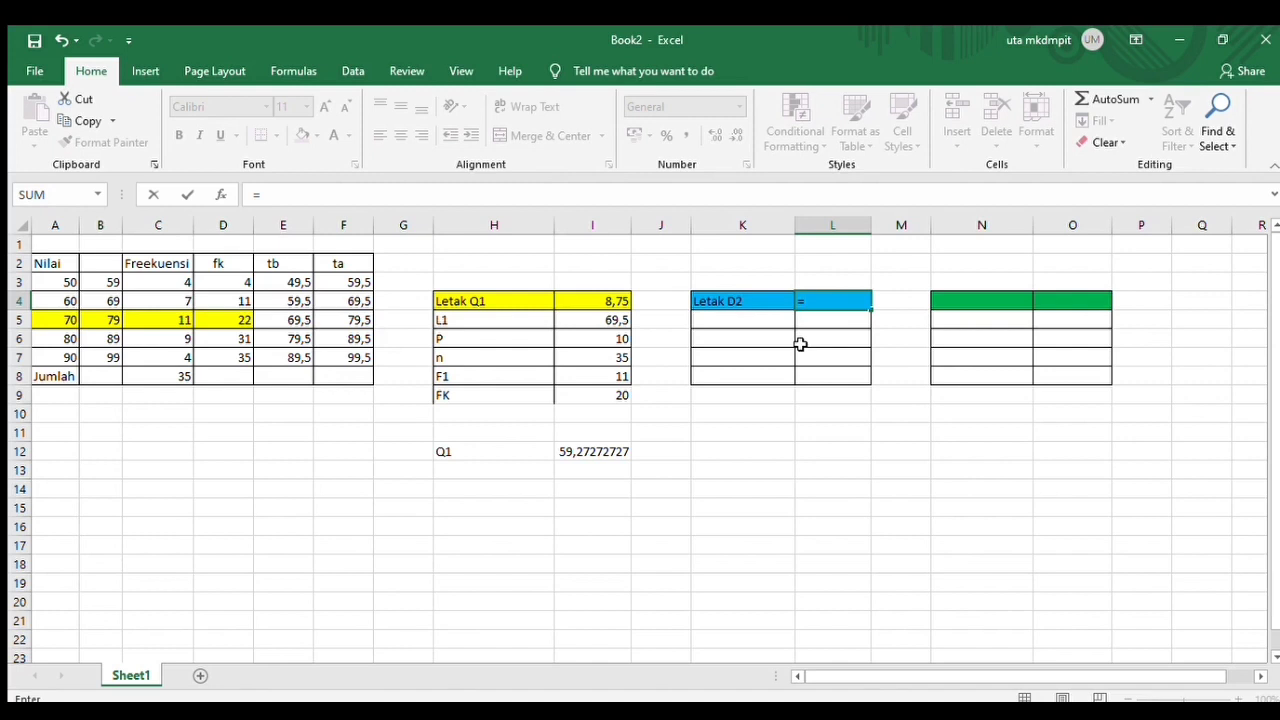
pyautogui.write('(2/10')
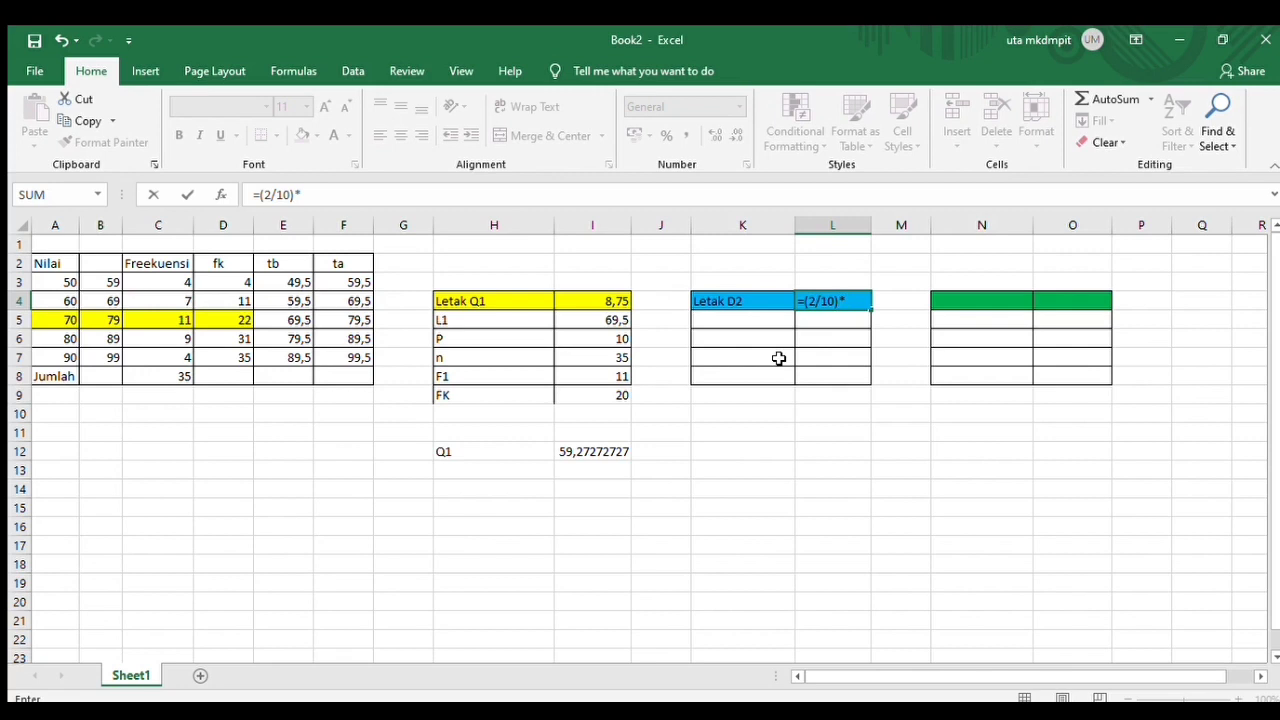
pyautogui.write(')*35')
pyautogui.press('Return')
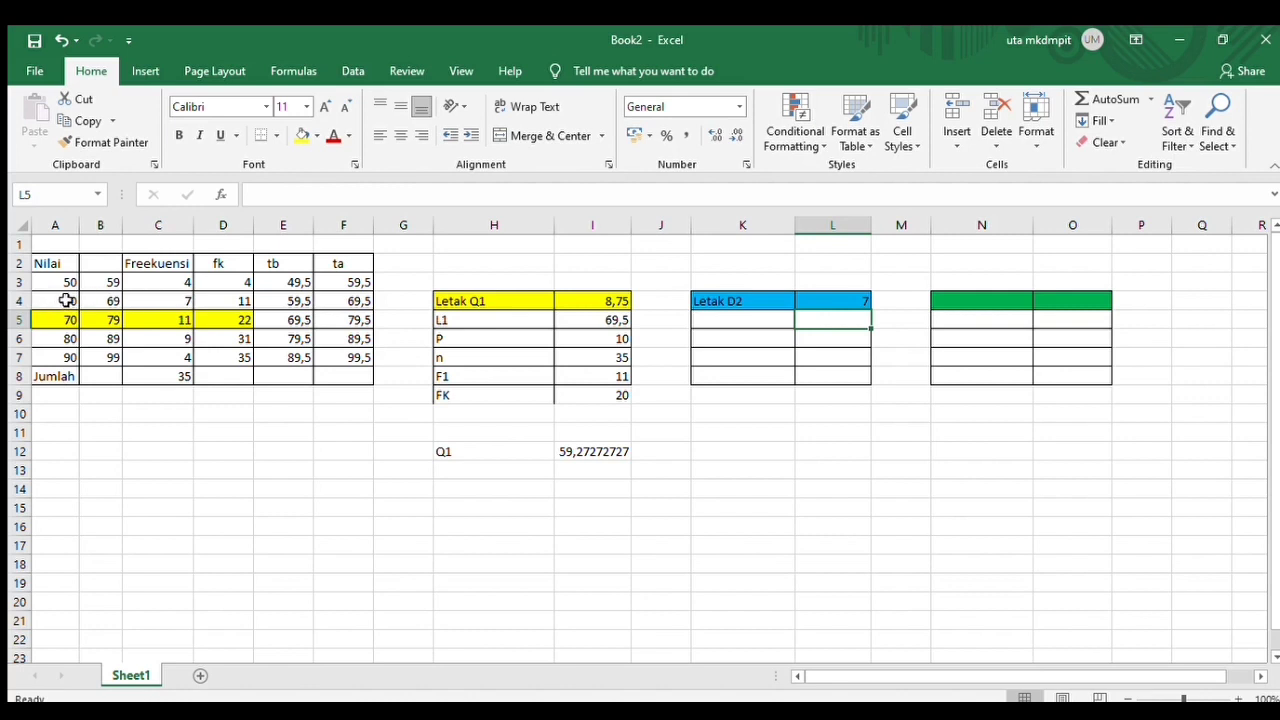
# Highlight the 60–69 class row in A4:D4 with a blue fill matching the decile table
pyautogui.moveTo(66, 300); pyautogui.dragTo(230, 298)
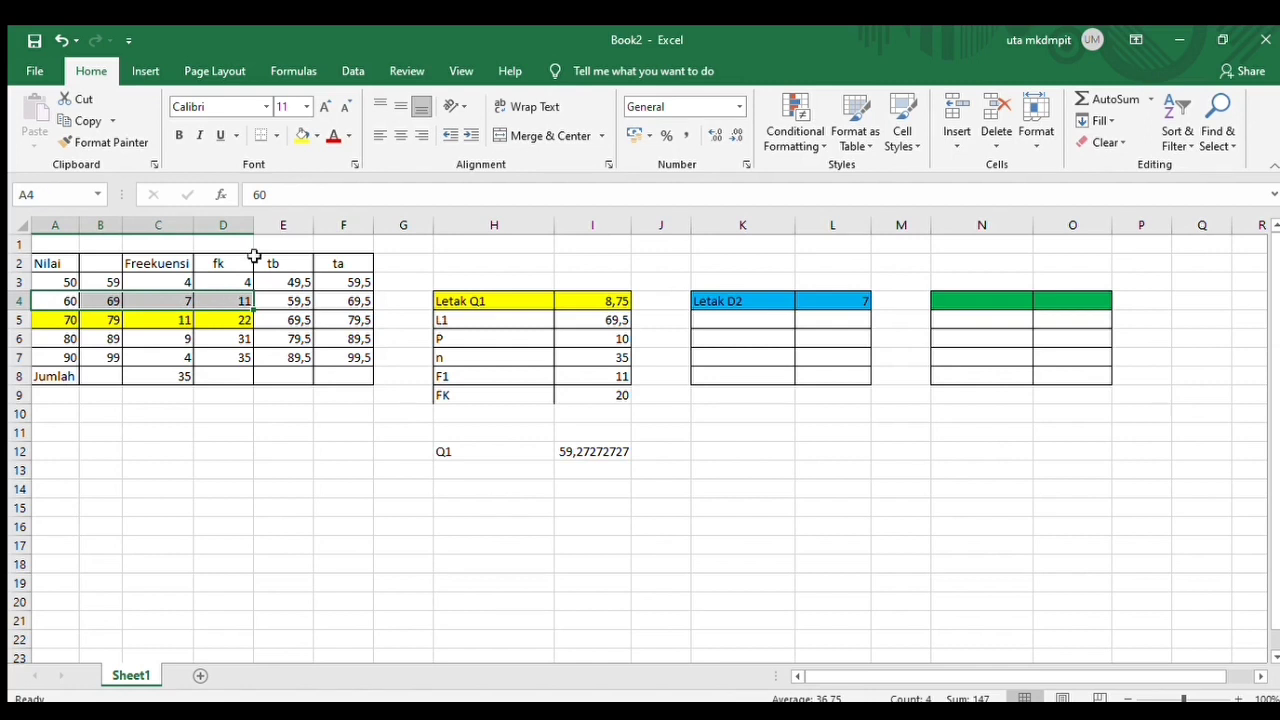
pyautogui.click(308, 136)
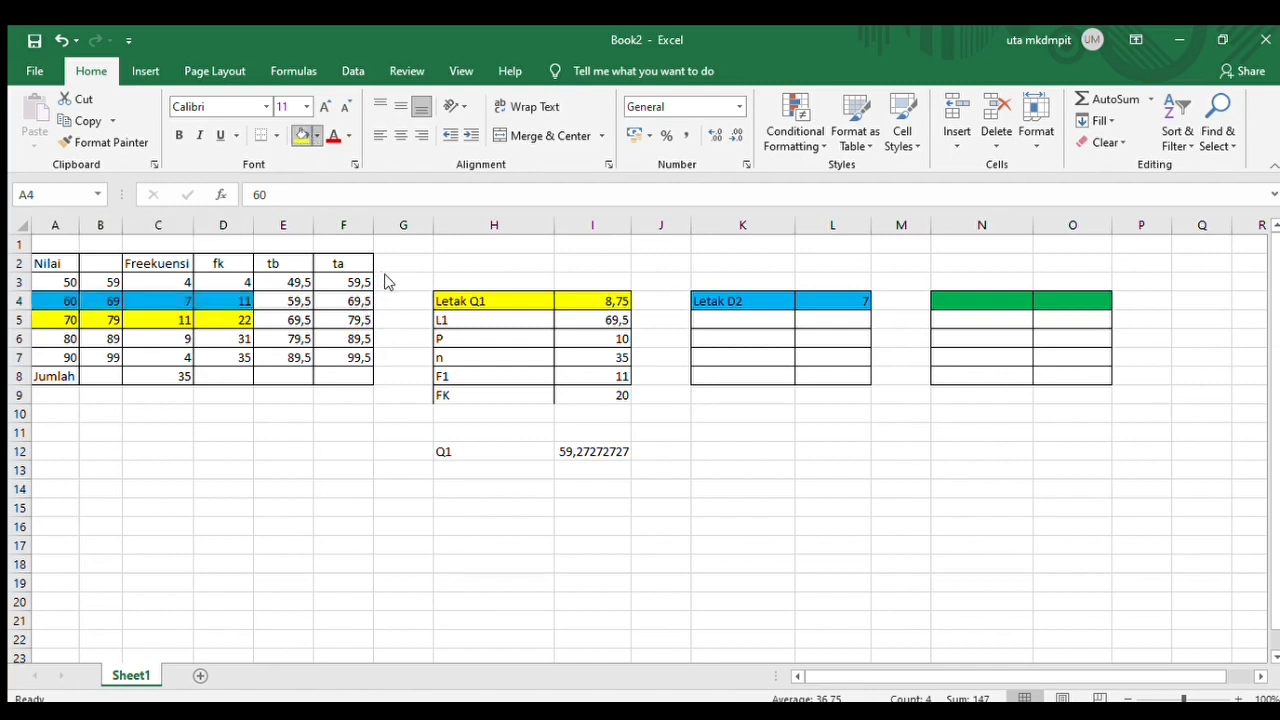
# Label K5 "L1" in the blue decile table and reference the lower boundary in L5 with the formula =E4
pyautogui.click(758, 323)
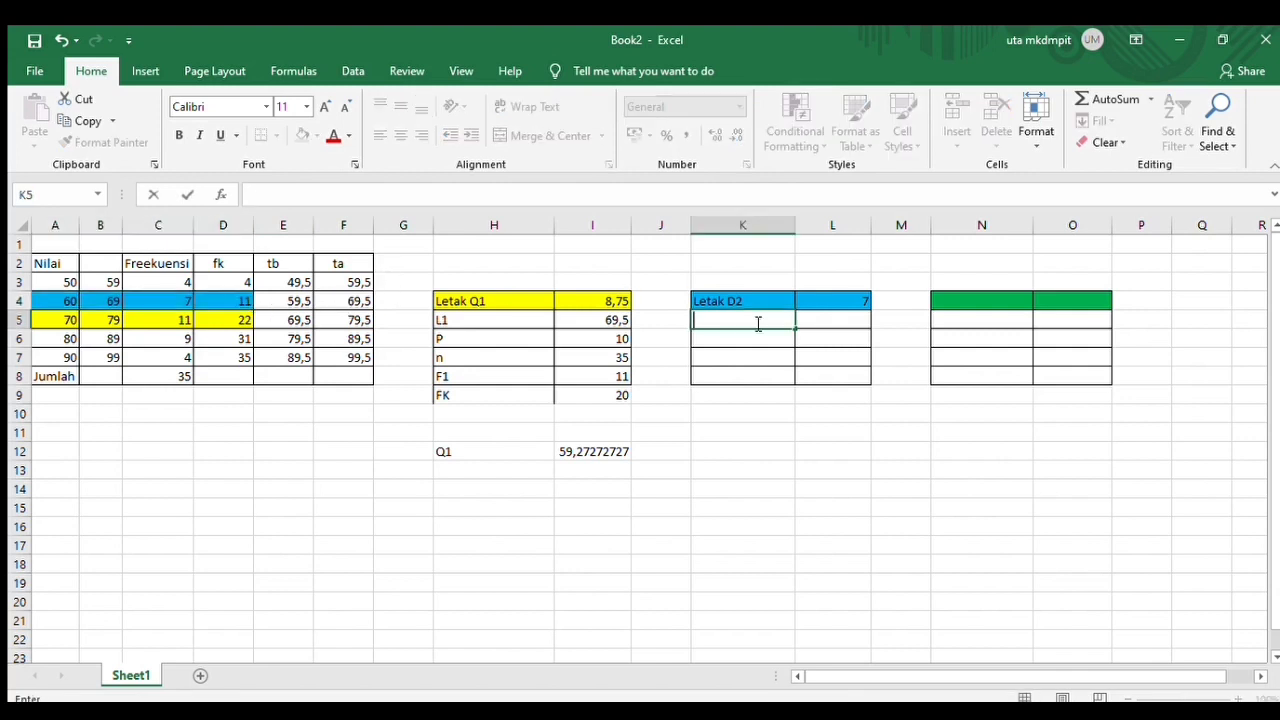
pyautogui.write('L1')
pyautogui.click(824, 321)
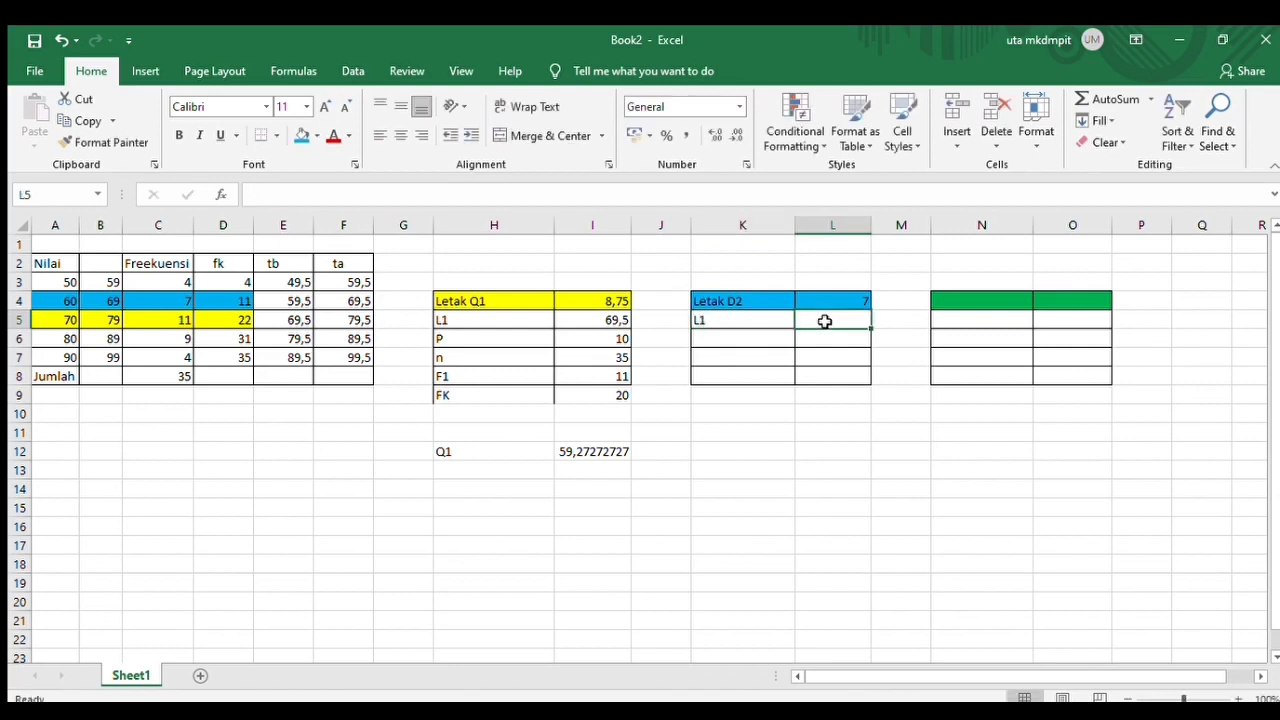
pyautogui.write('=')
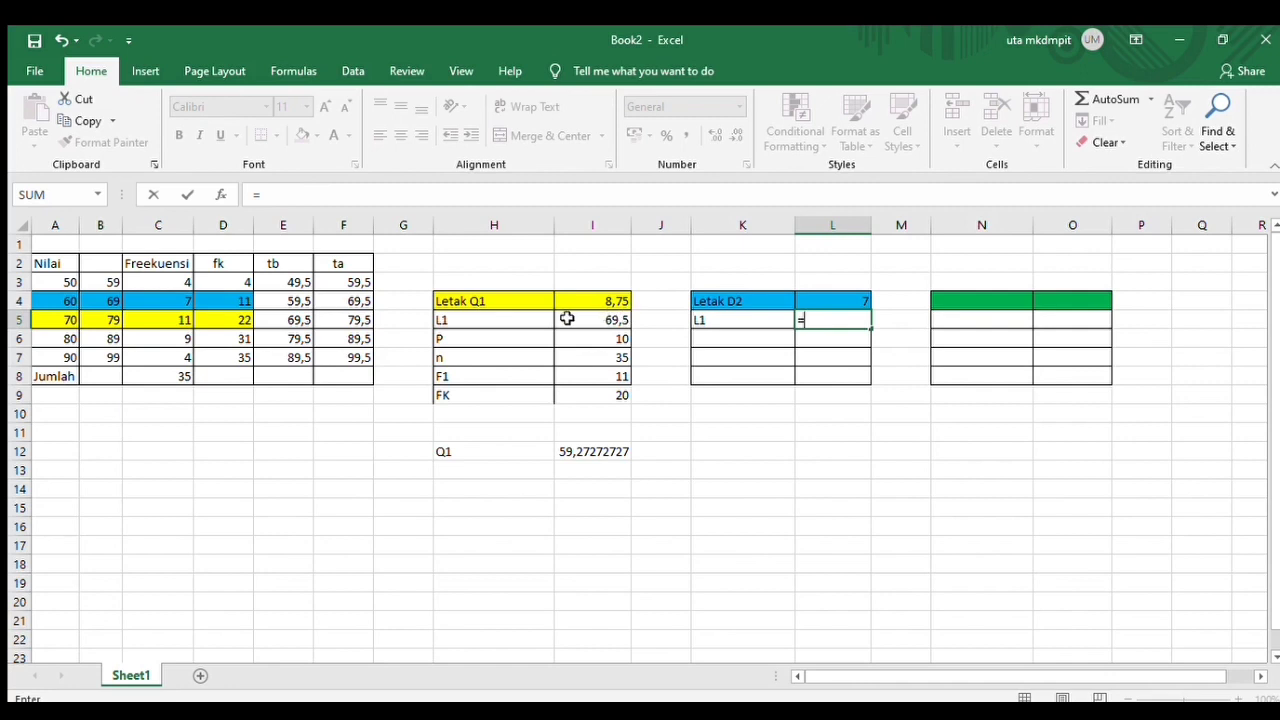
pyautogui.click(300, 304)
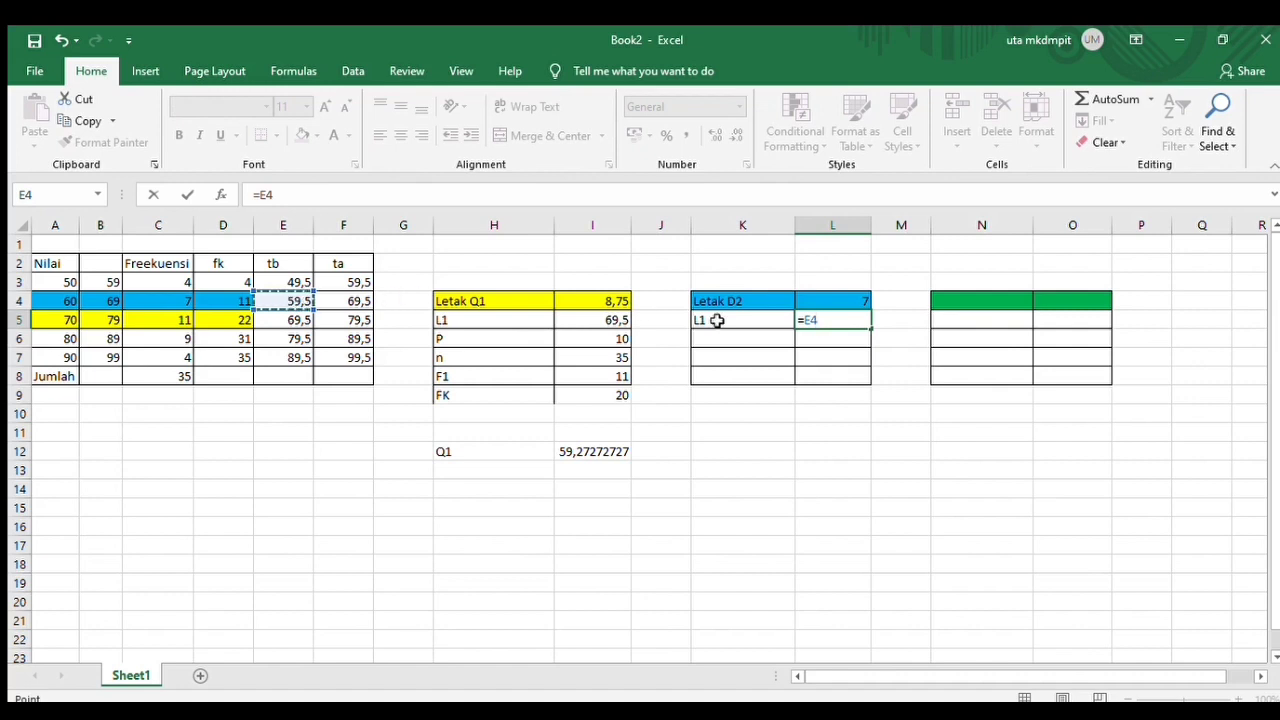
pyautogui.press('Return')
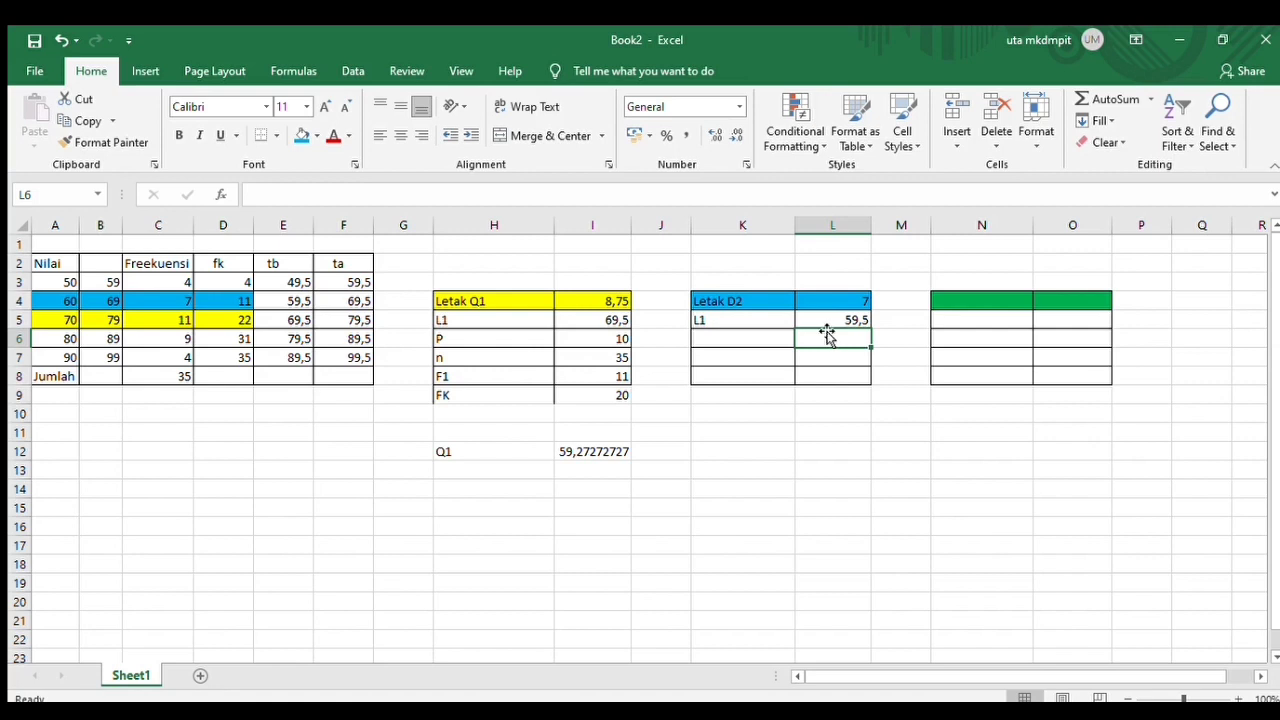
# Label K6 "P" and calculate the class width in L6 with the formula =F4-E4
pyautogui.click(731, 339)
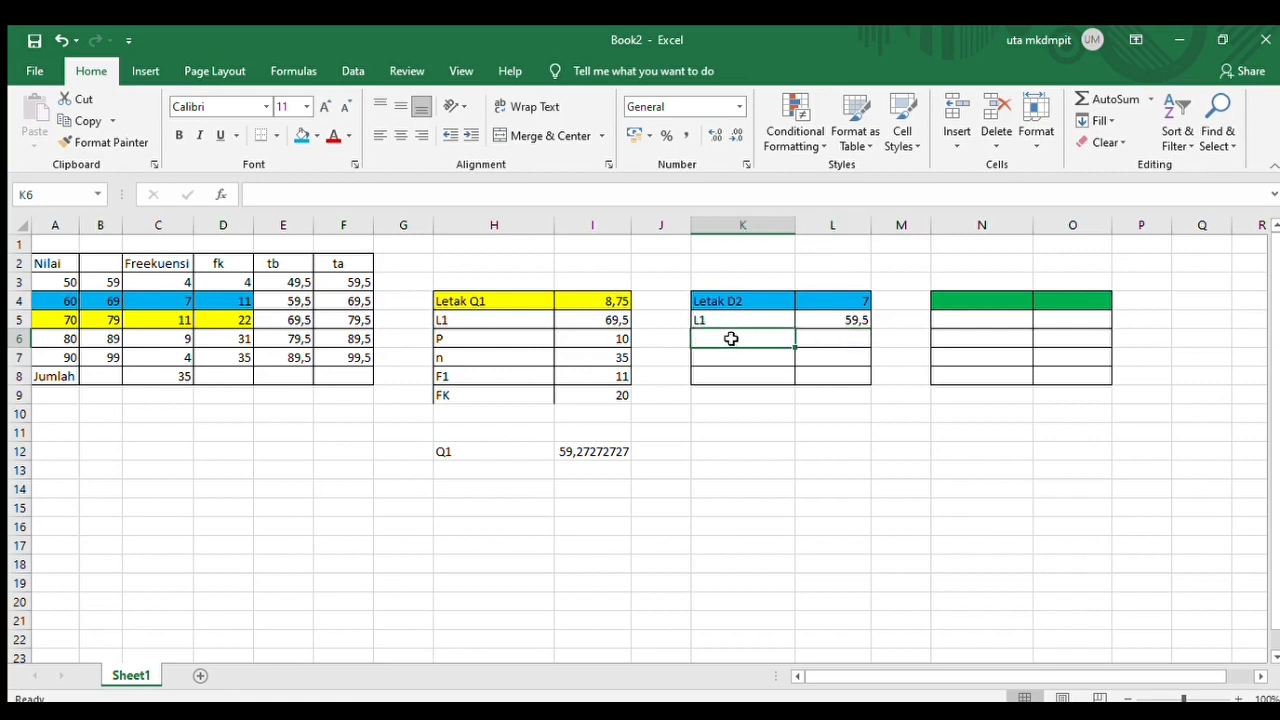
pyautogui.write('P')
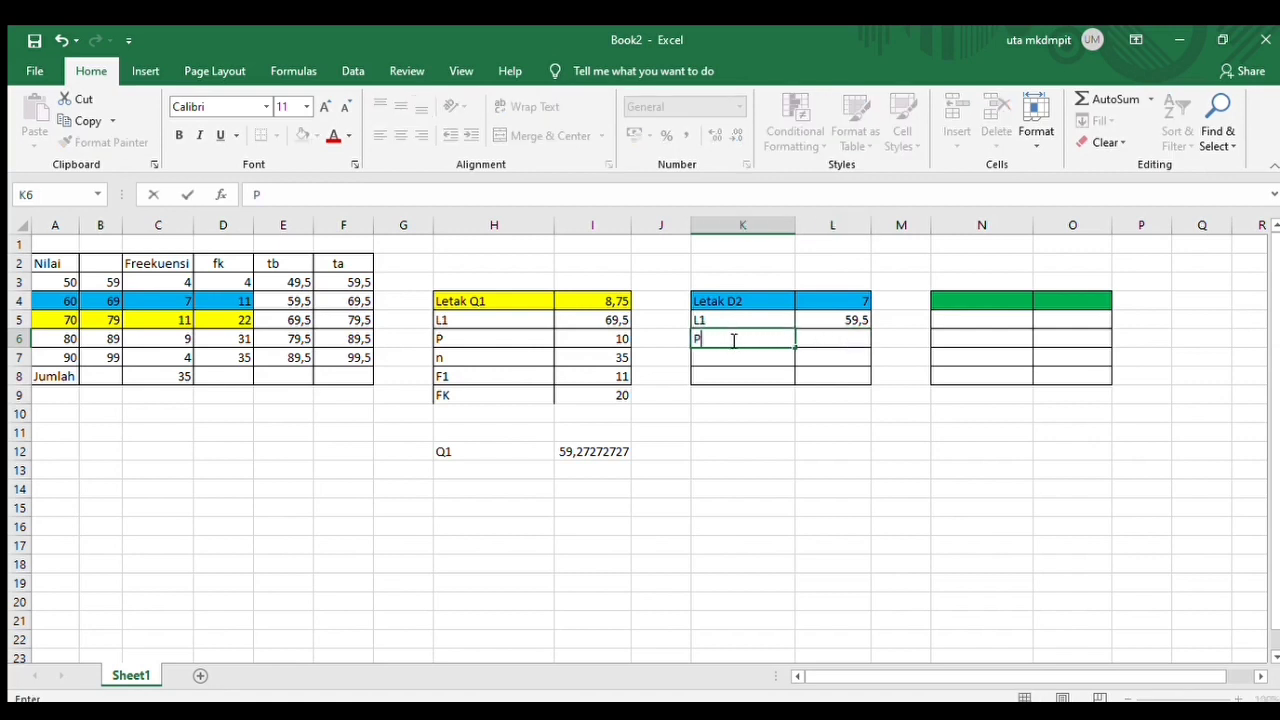
pyautogui.click(818, 339)
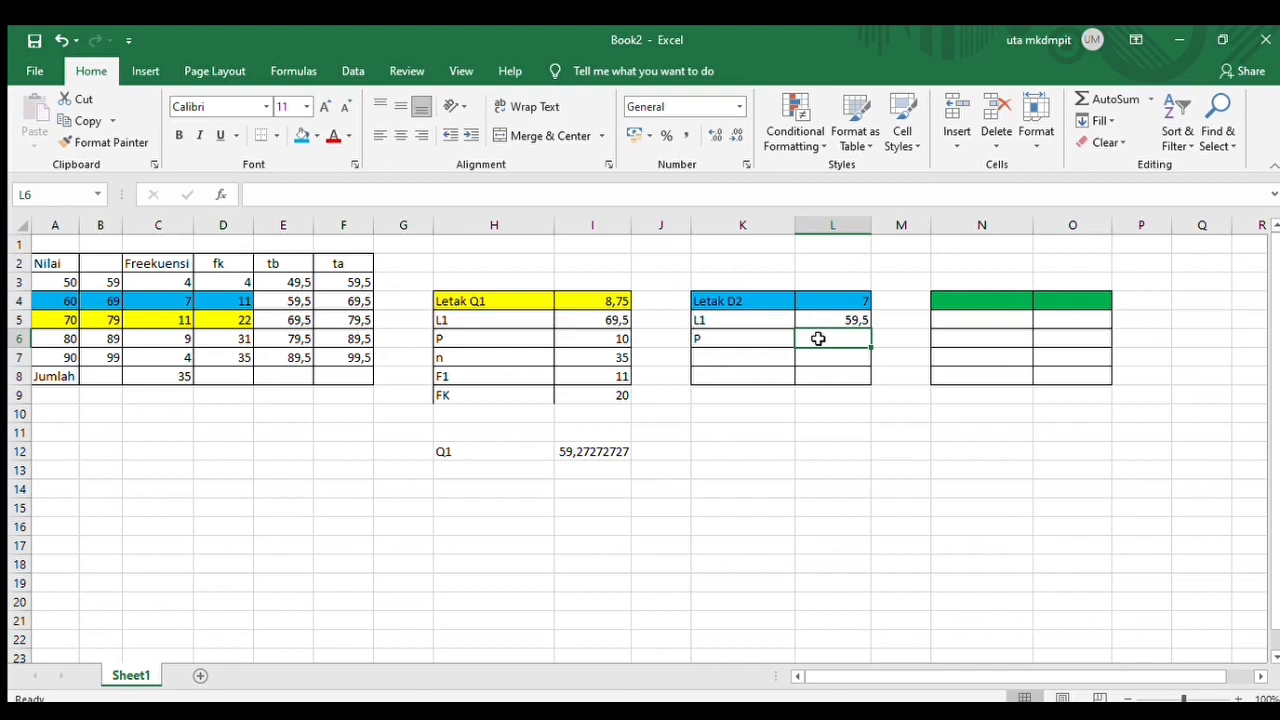
pyautogui.write('=')
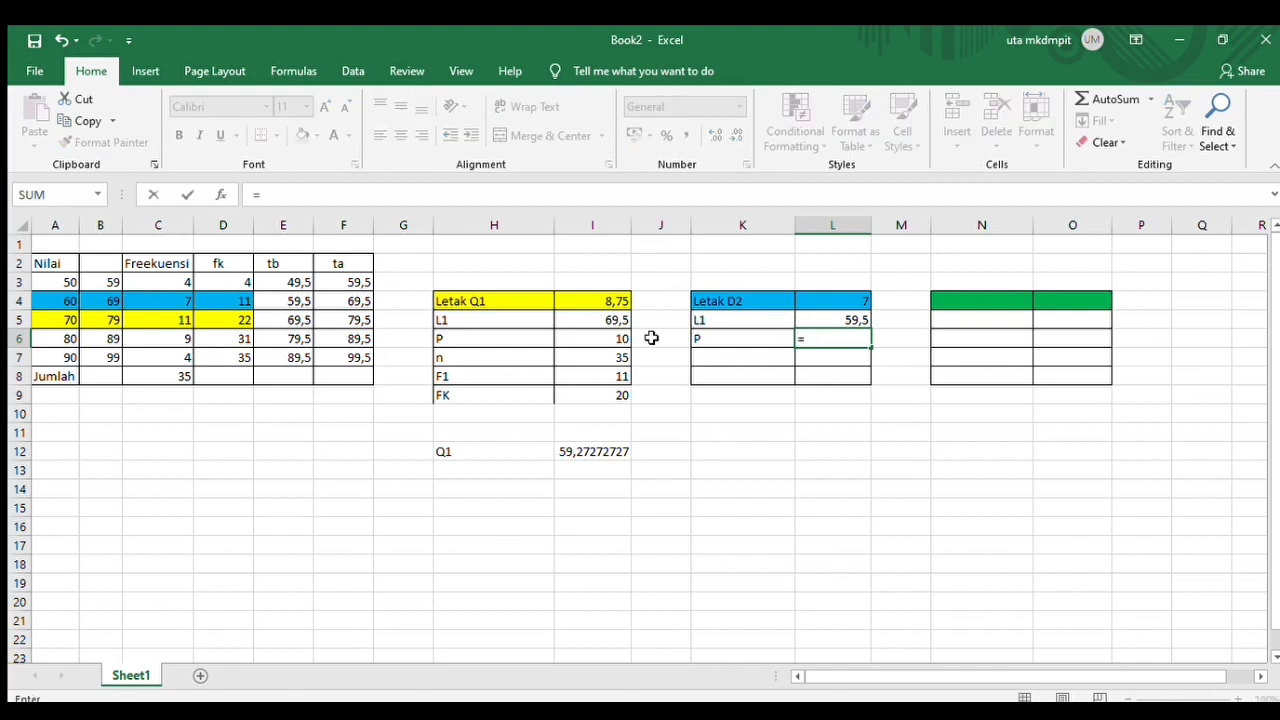
pyautogui.click(357, 303)
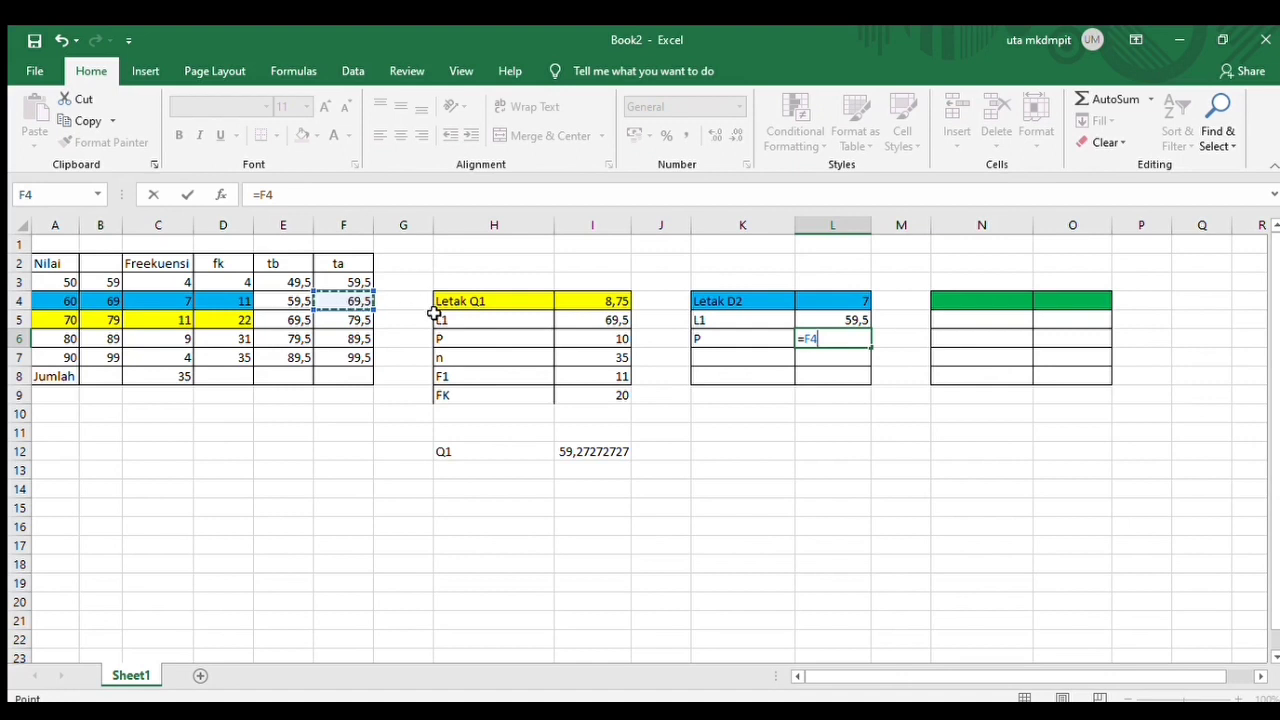
pyautogui.write('-')
pyautogui.click(296, 305)
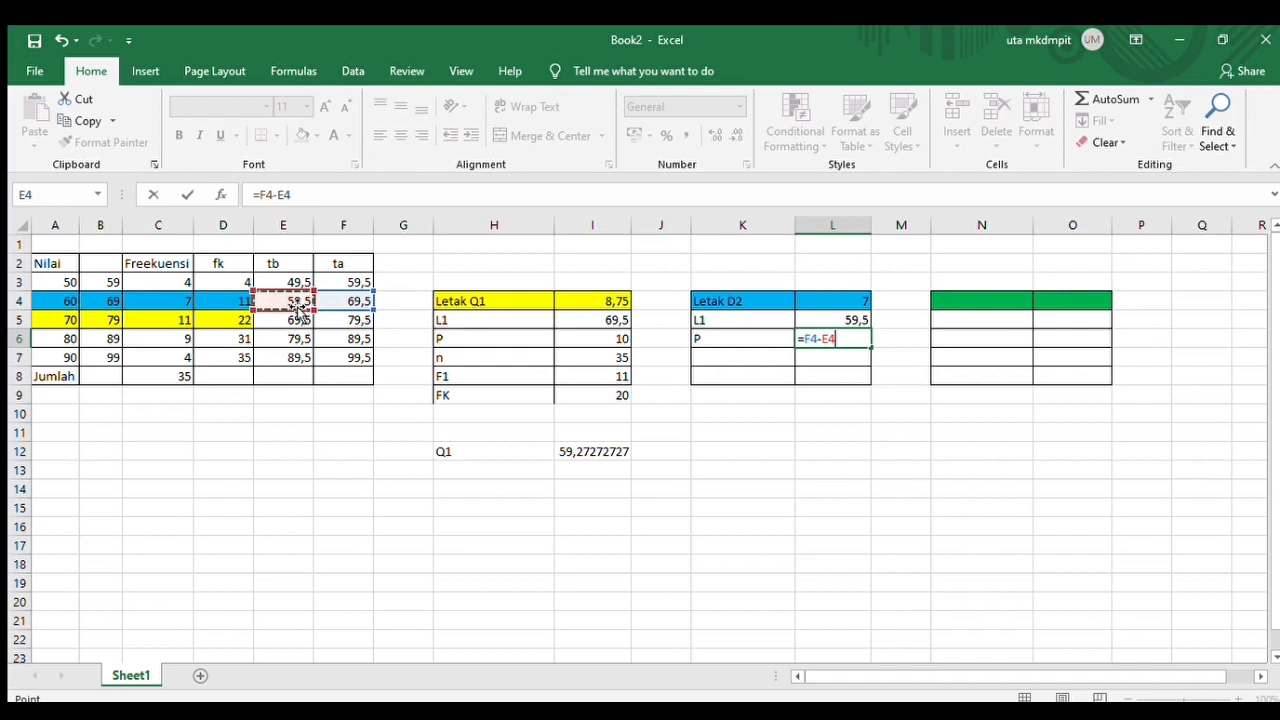
pyautogui.press('Return')
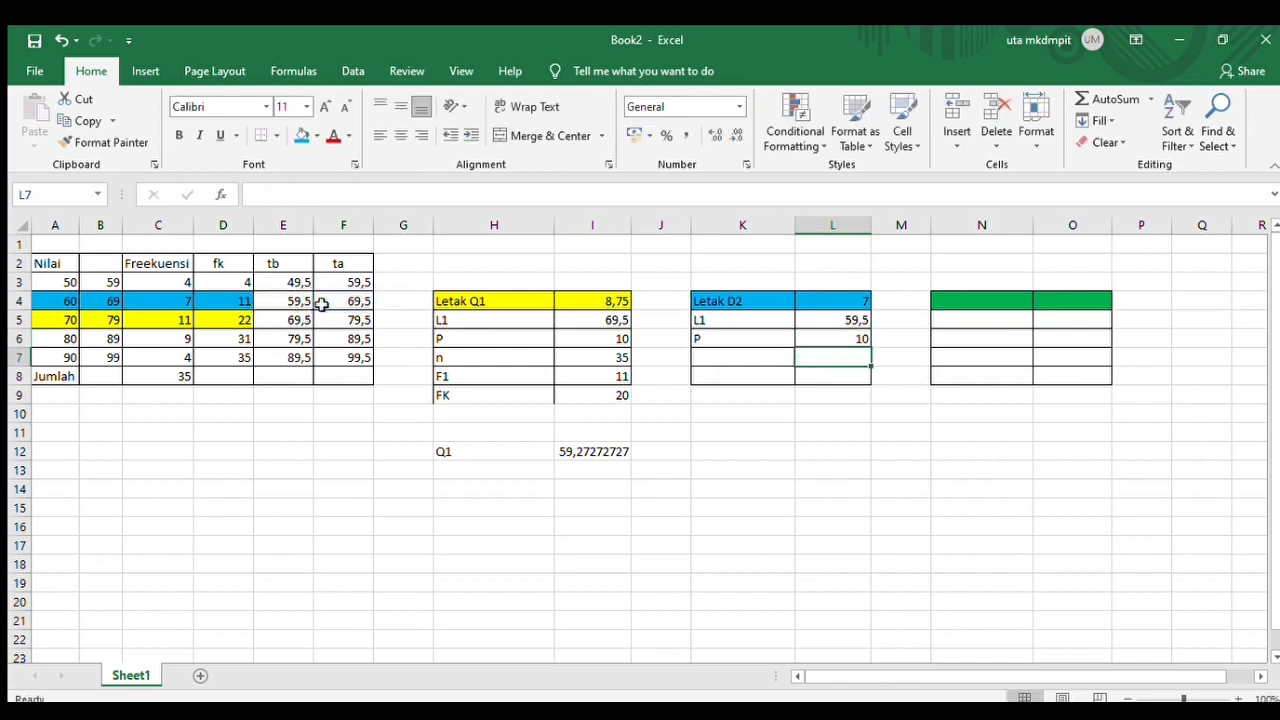
# Add the label "n" in K7 and enter 35 beside it in L7
pyautogui.doubleClick(790, 357)
pyautogui.write('n')
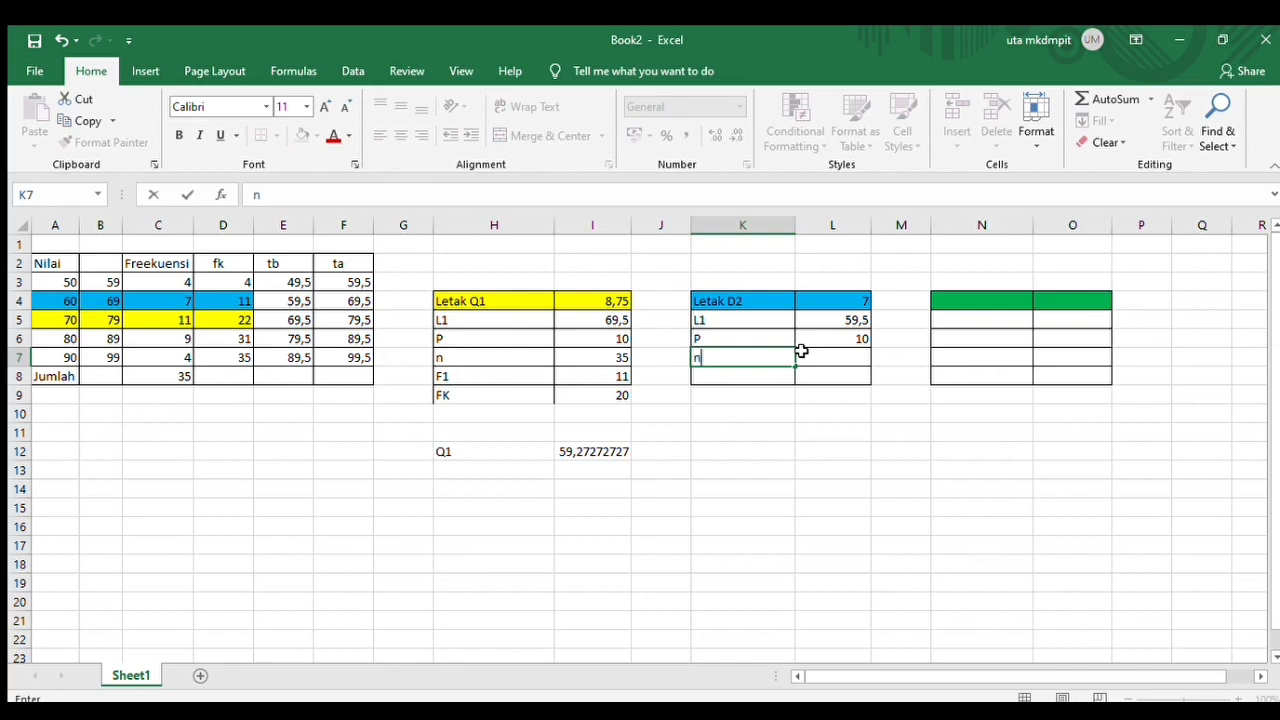
pyautogui.click(836, 354)
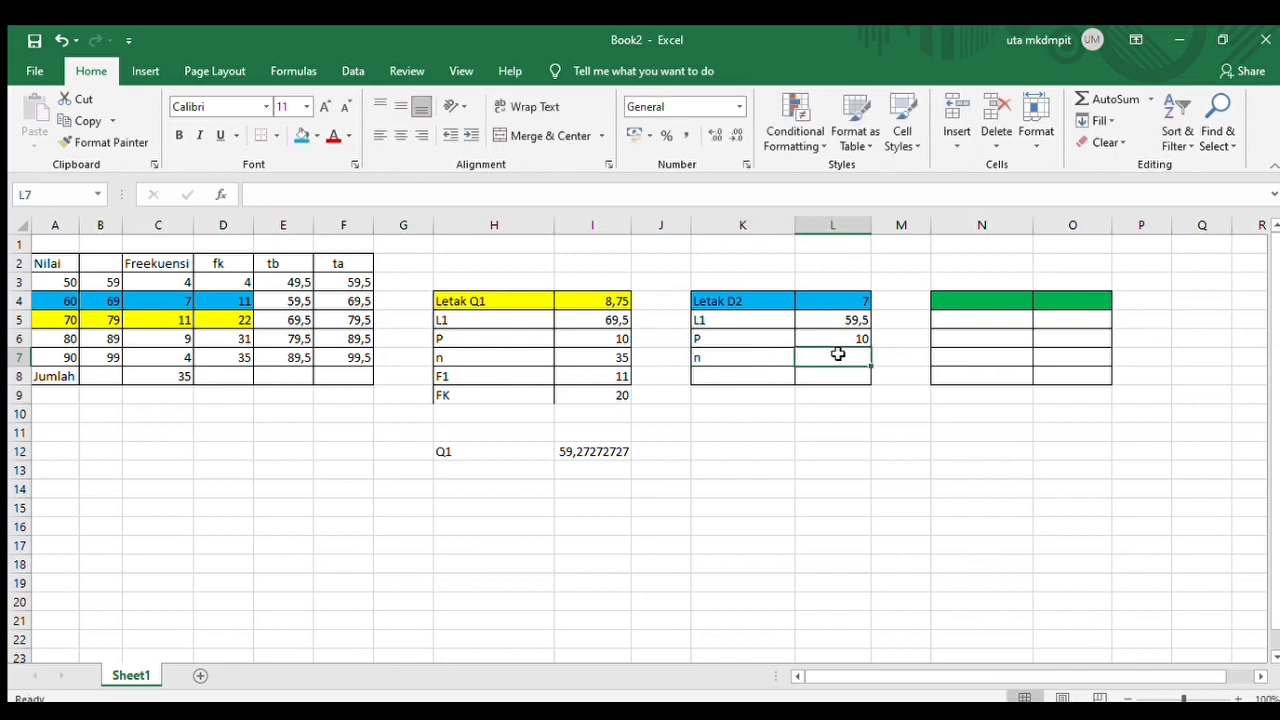
pyautogui.write('3')
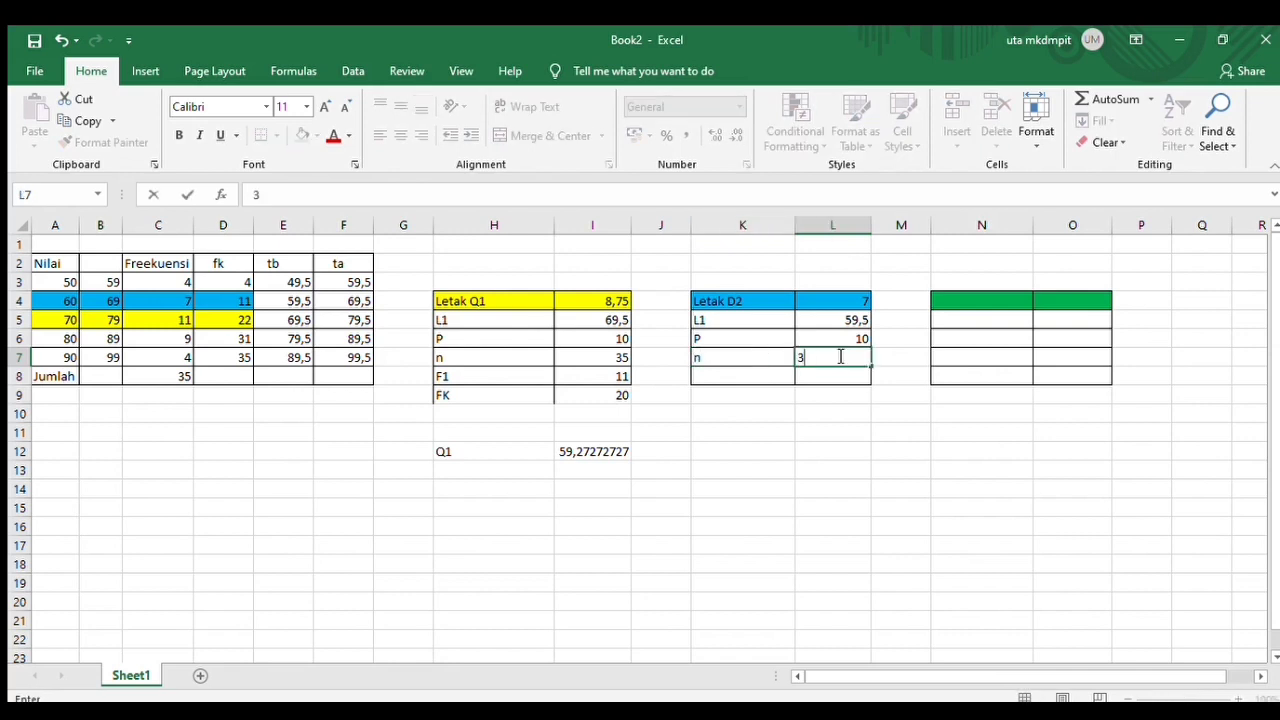
pyautogui.write('5')
# Add the label "F2" in K8 and enter the decile class frequency as =7 in L8
pyautogui.click(744, 384)
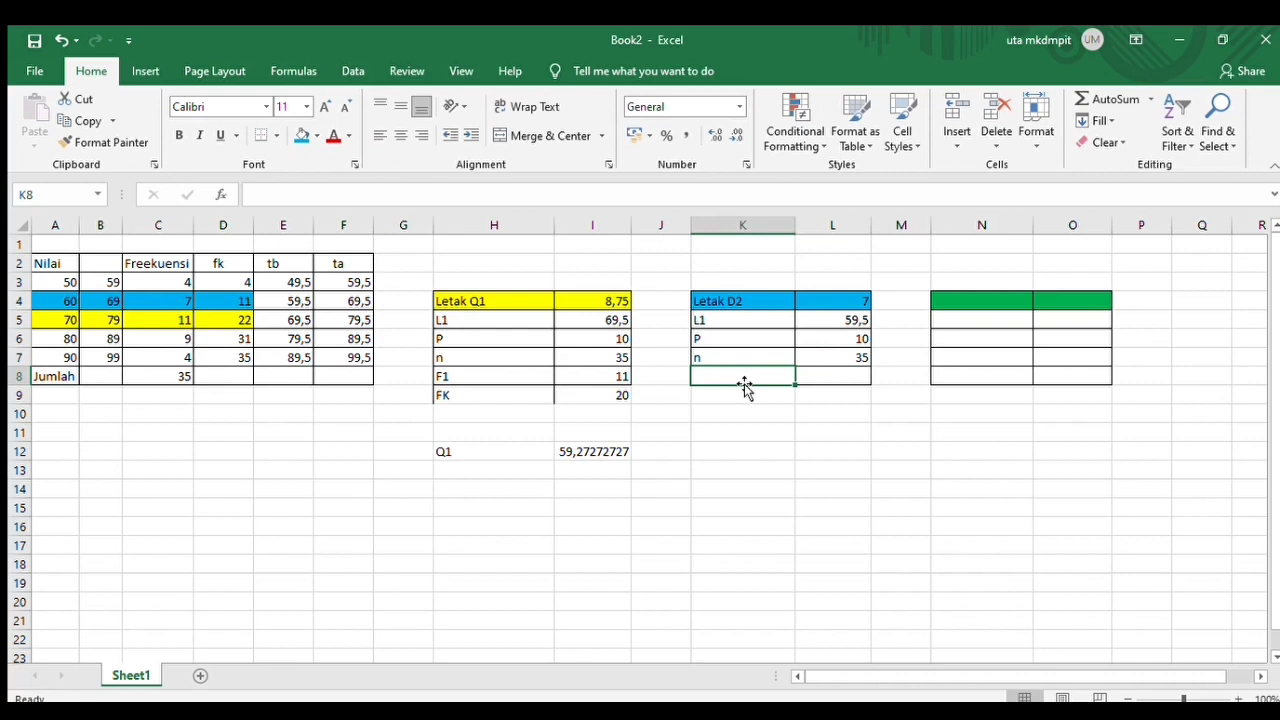
pyautogui.write('F2')
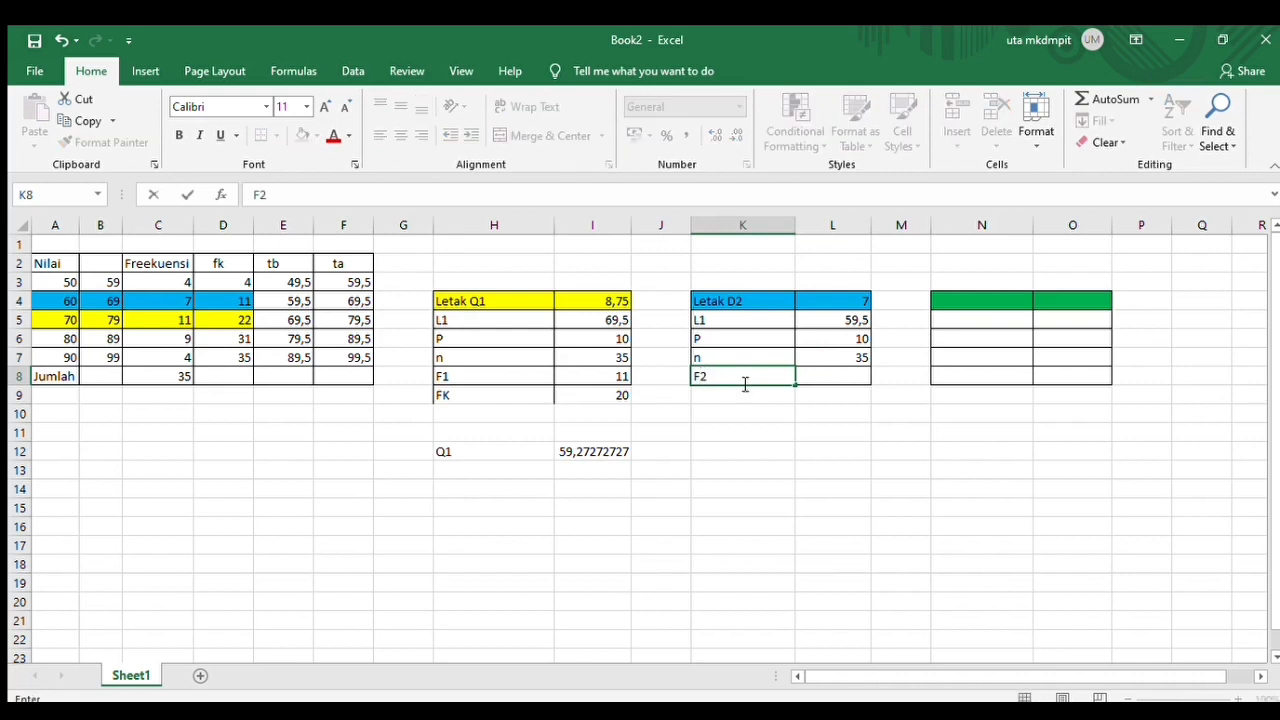
pyautogui.click(816, 378)
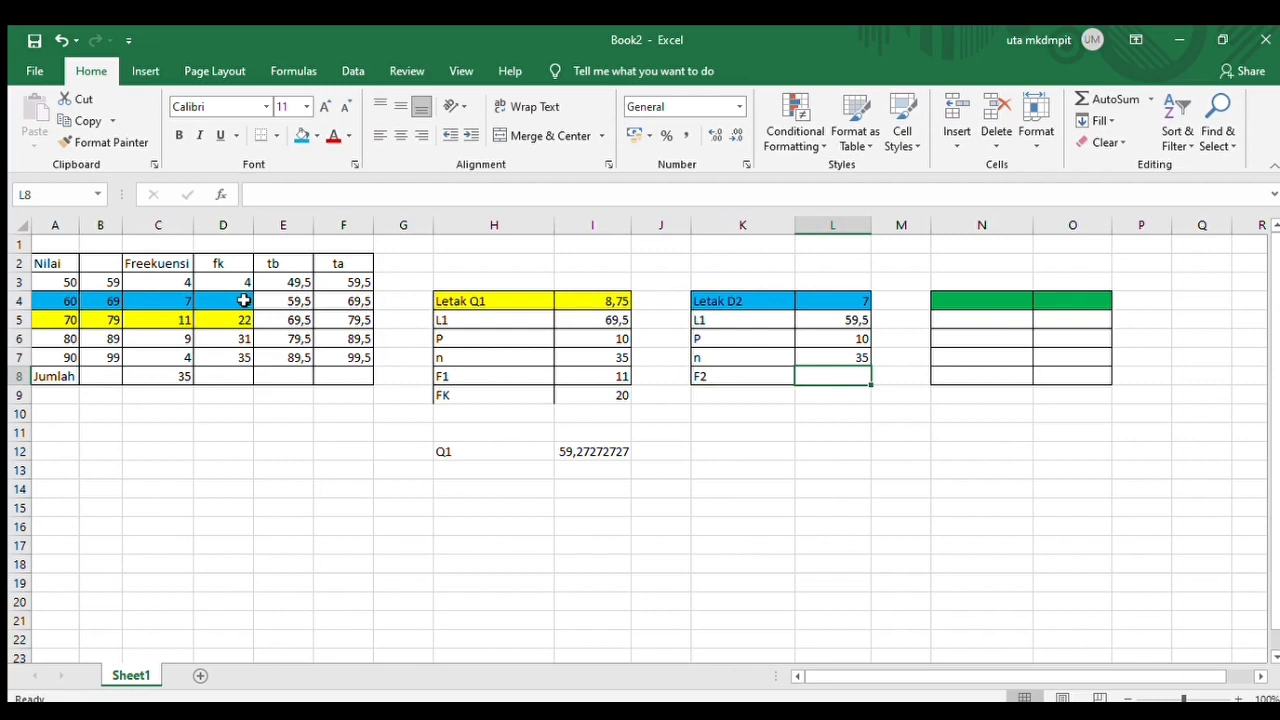
pyautogui.write('=11')
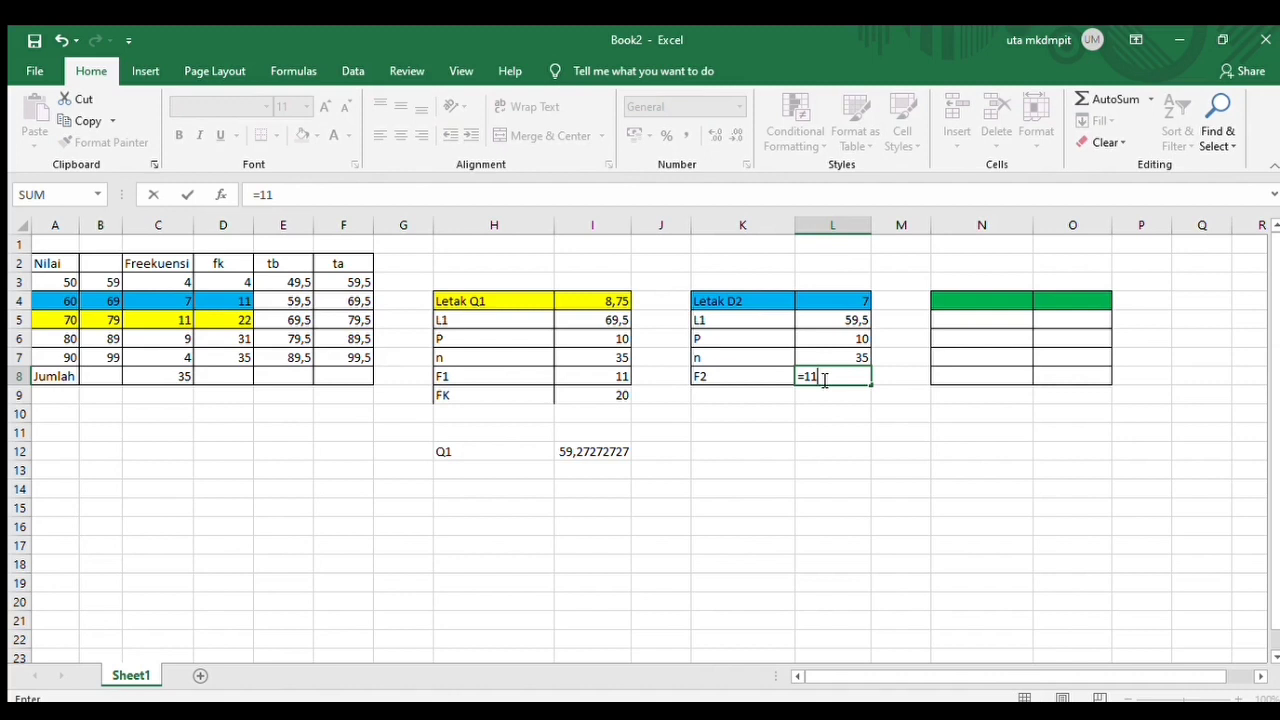
pyautogui.press('BackSpace')
pyautogui.press('BackSpace')
pyautogui.write('7')
pyautogui.press('Return')
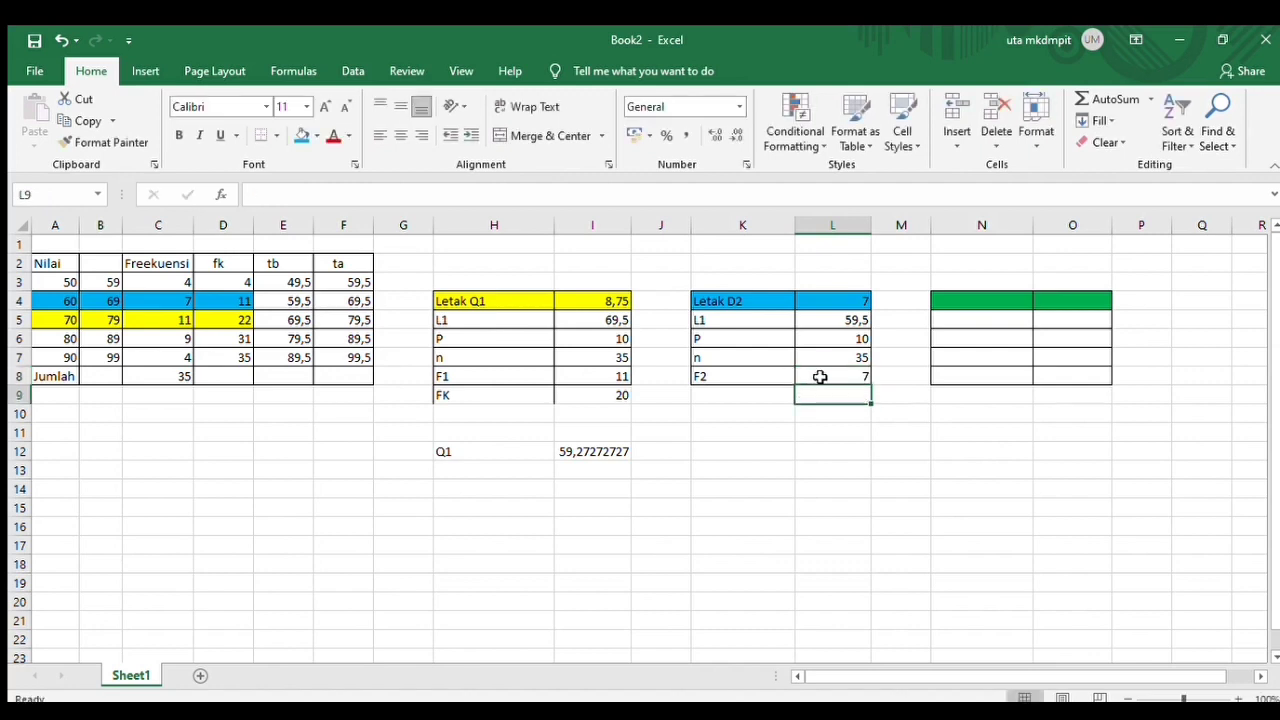
# Add the label "FK" in K9 below the decile table and enter =4 beside it in L9
pyautogui.click(770, 394)
pyautogui.write('FK')
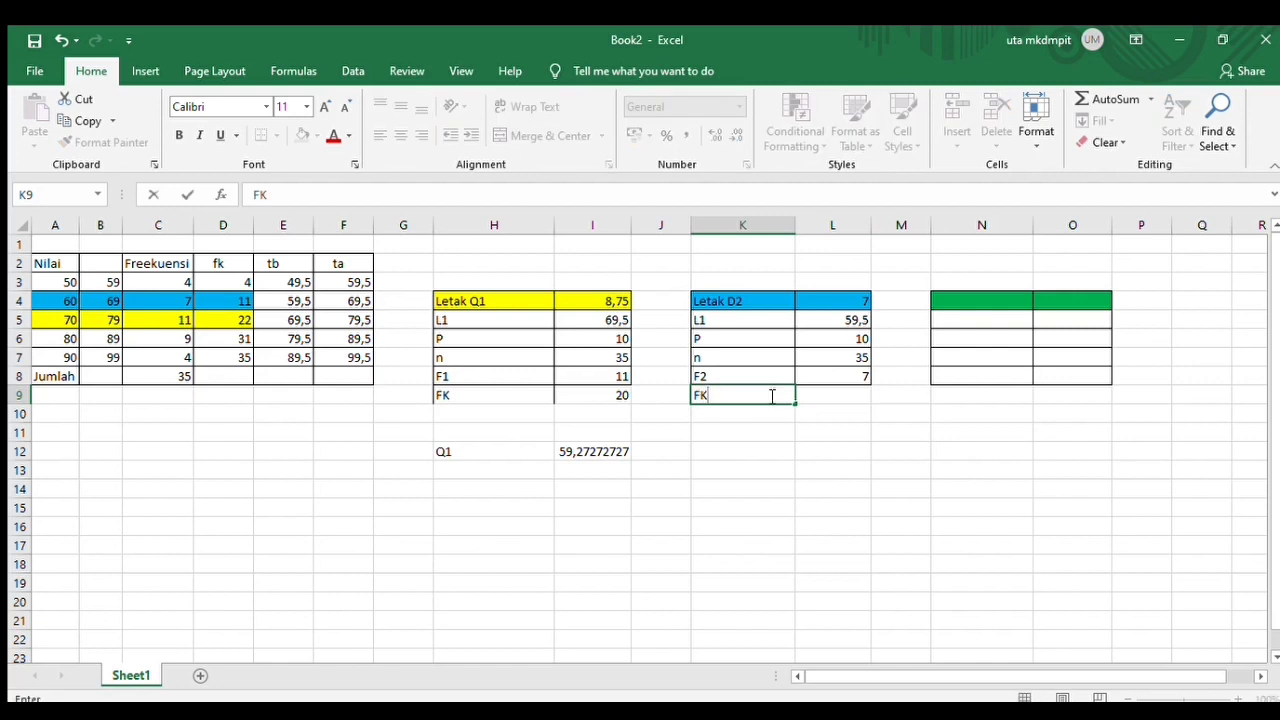
pyautogui.click(812, 396)
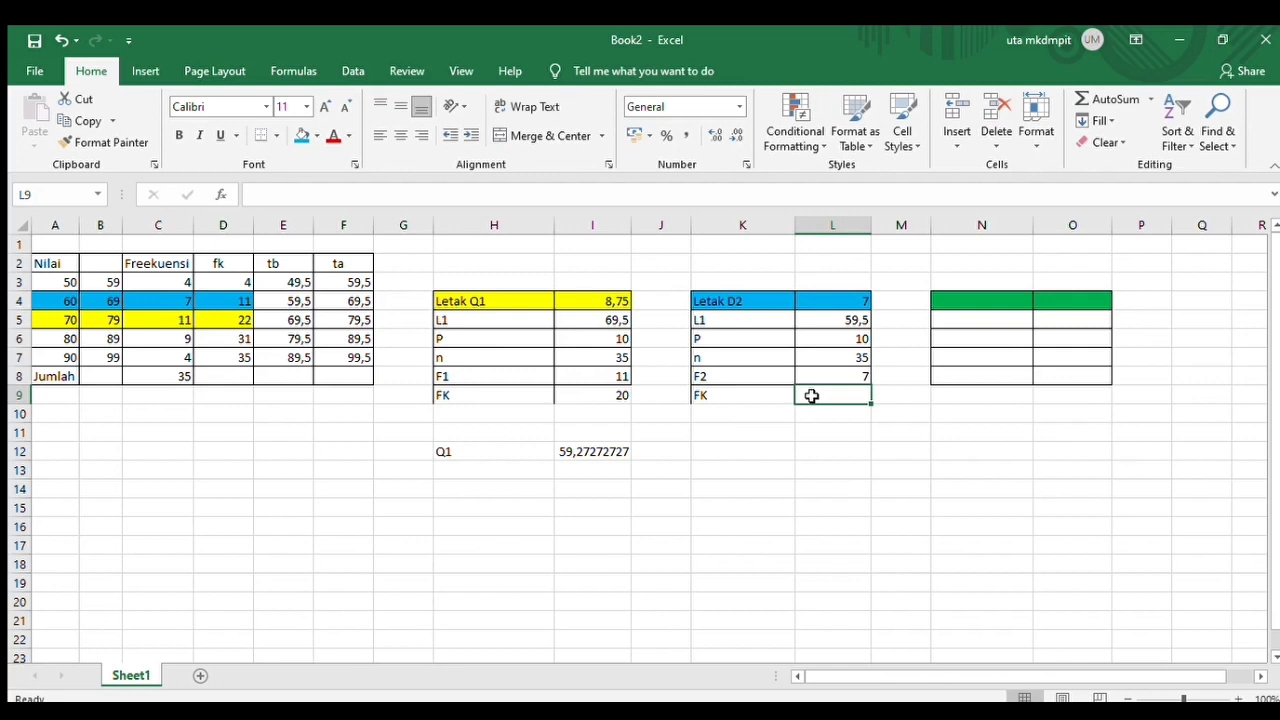
pyautogui.write('=')
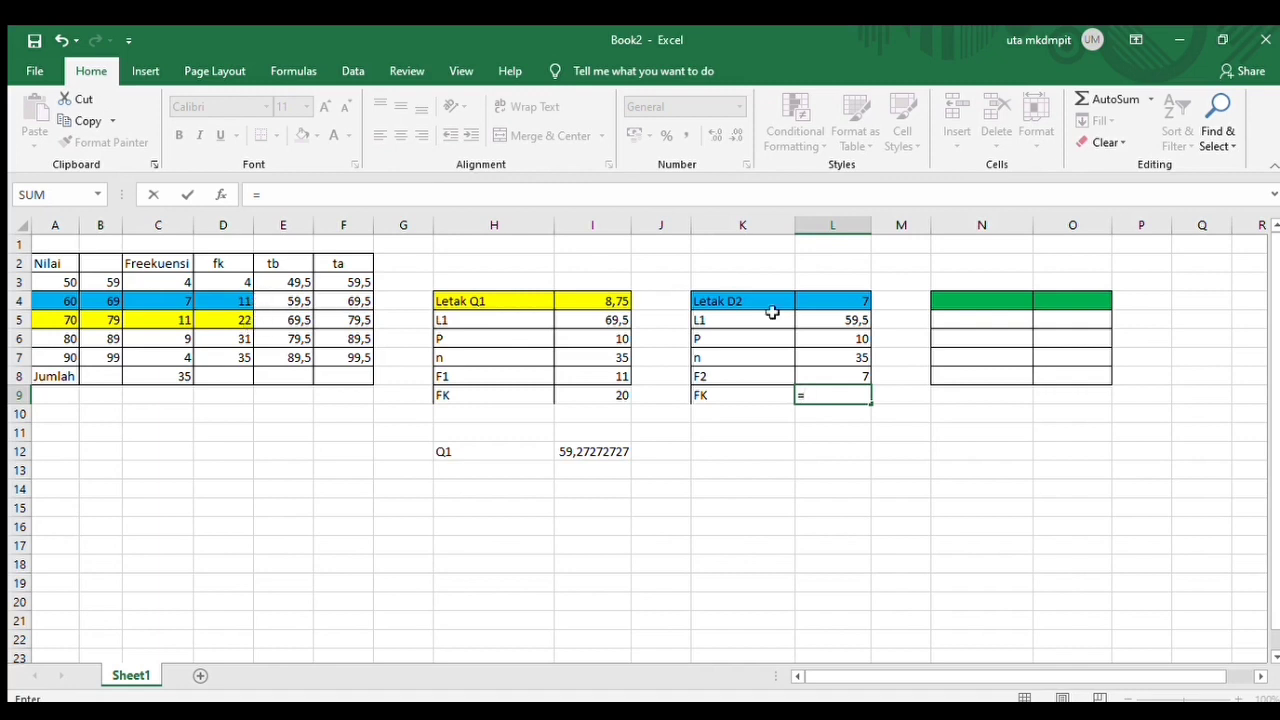
pyautogui.write('4')
pyautogui.press('Return')
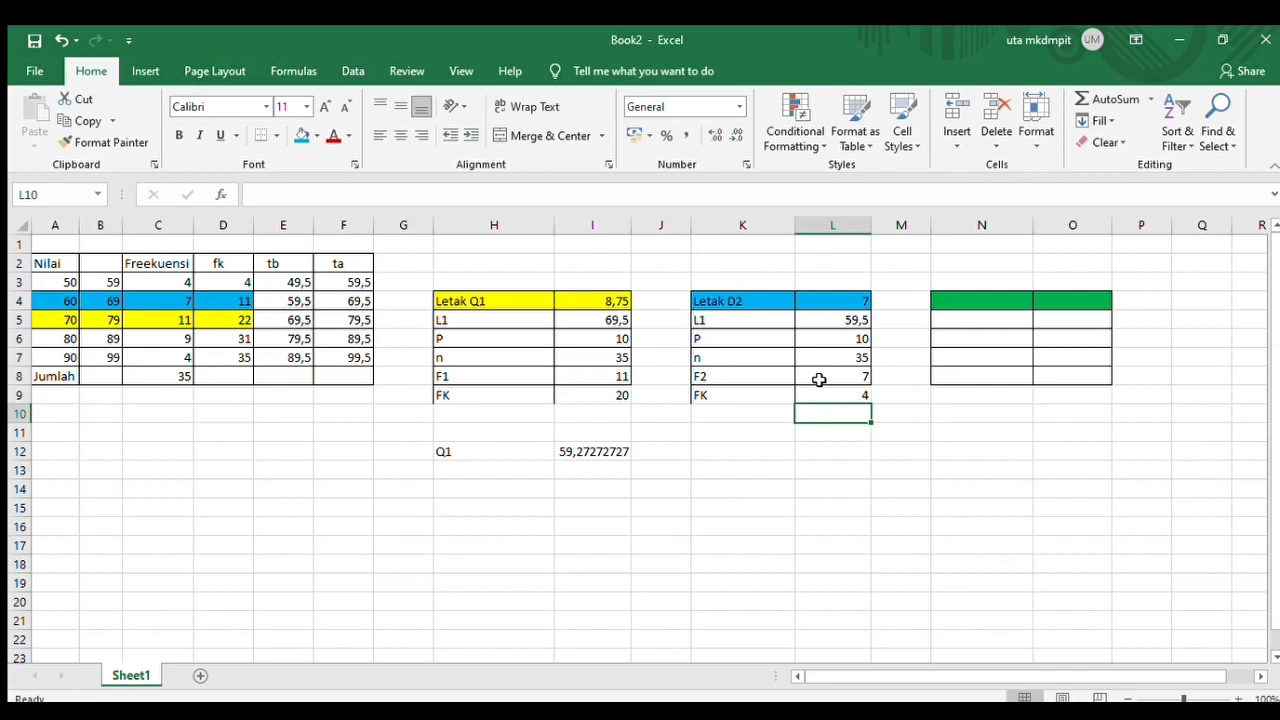
# Label K12 "D2" below the decile table, in line with the Q1 result
pyautogui.click(716, 451)
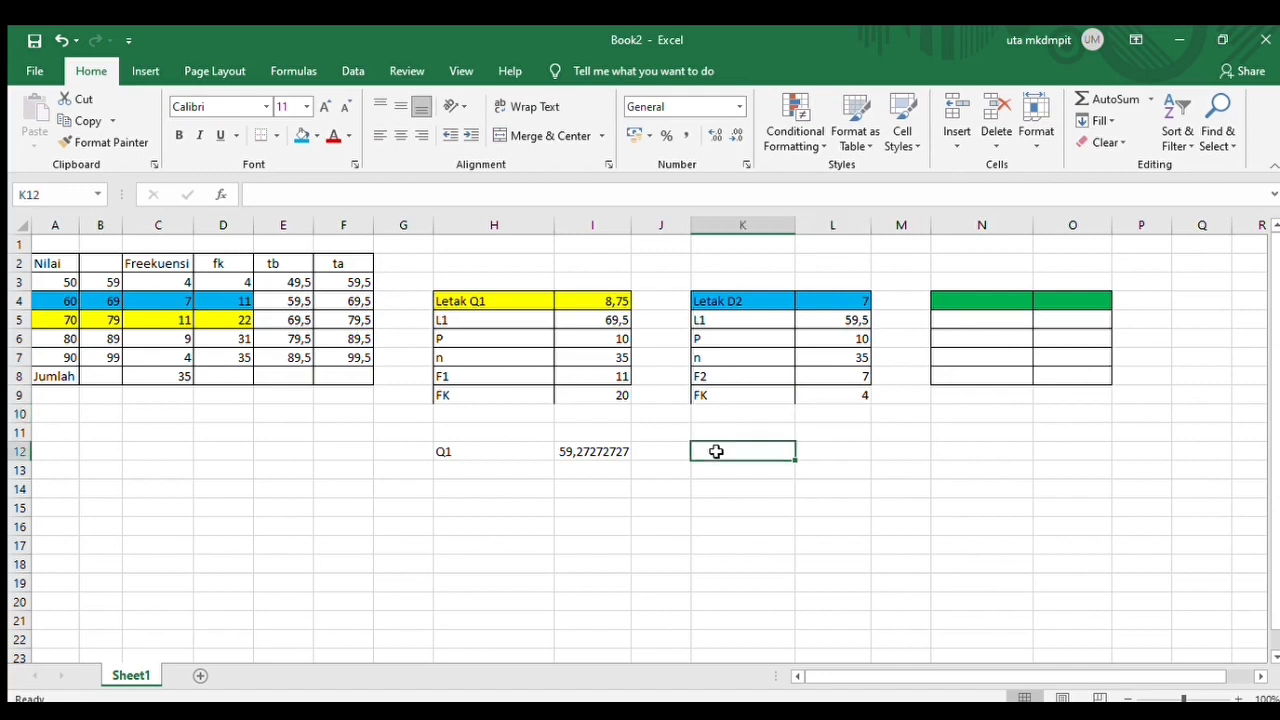
pyautogui.write('D')
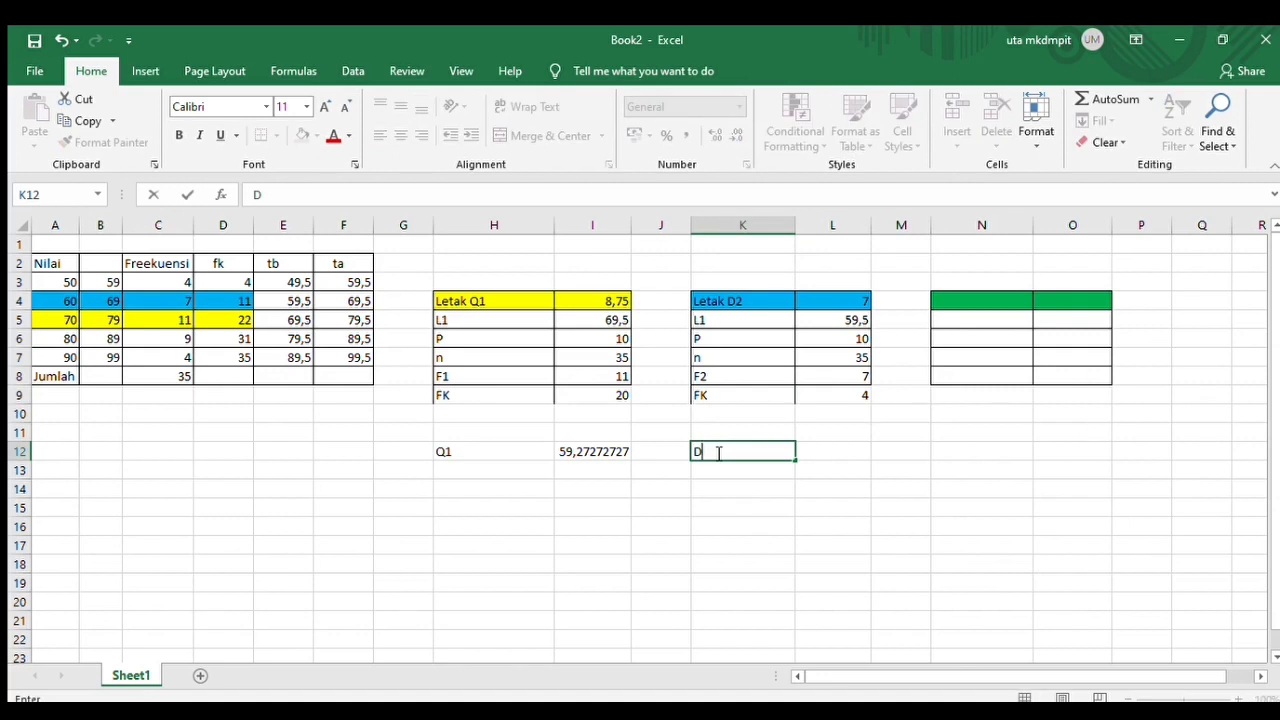
pyautogui.write('2')
# Calculate the second decile in L12 with the formula =L5+((L4-L9)/L8*L6)
pyautogui.click(806, 455)
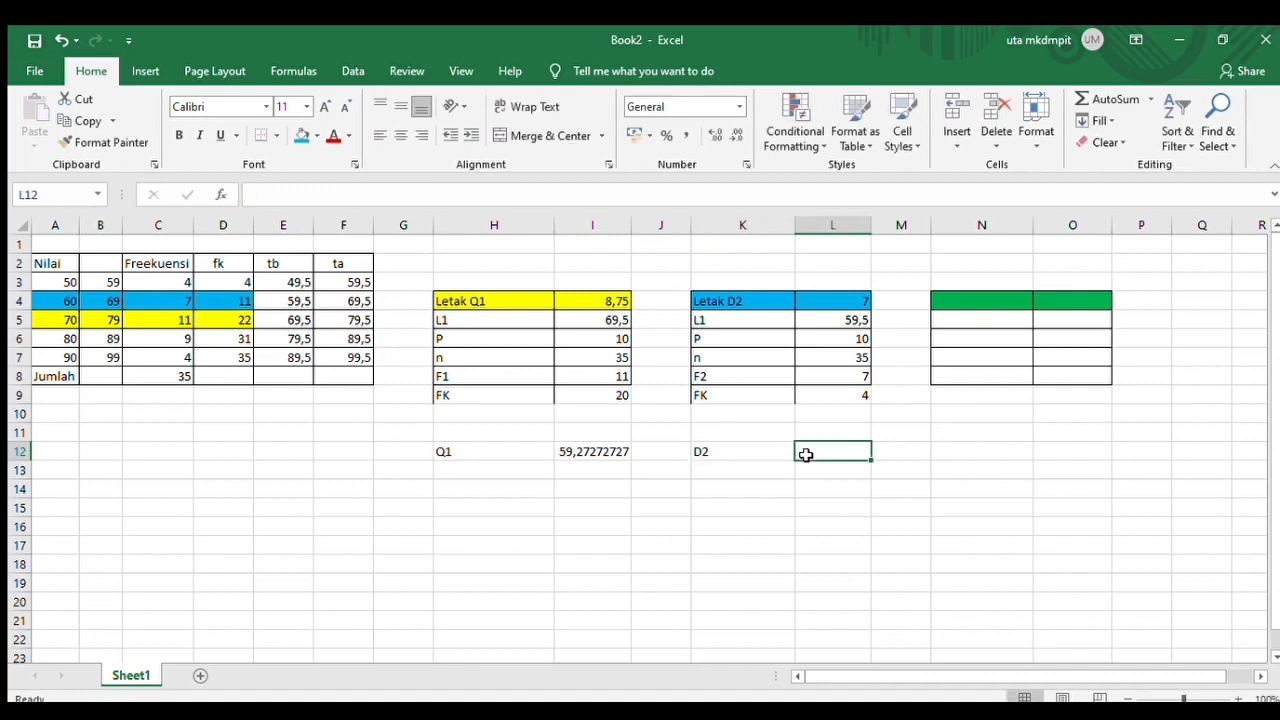
pyautogui.write('=')
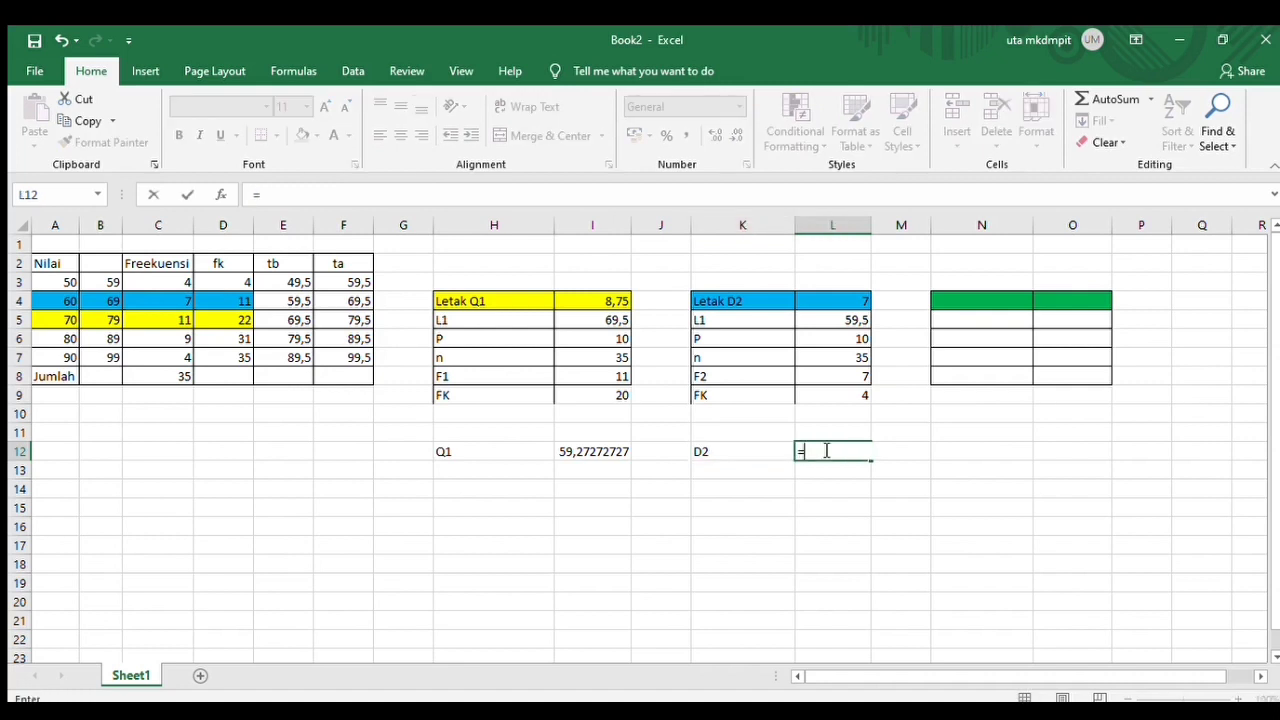
pyautogui.click(858, 321)
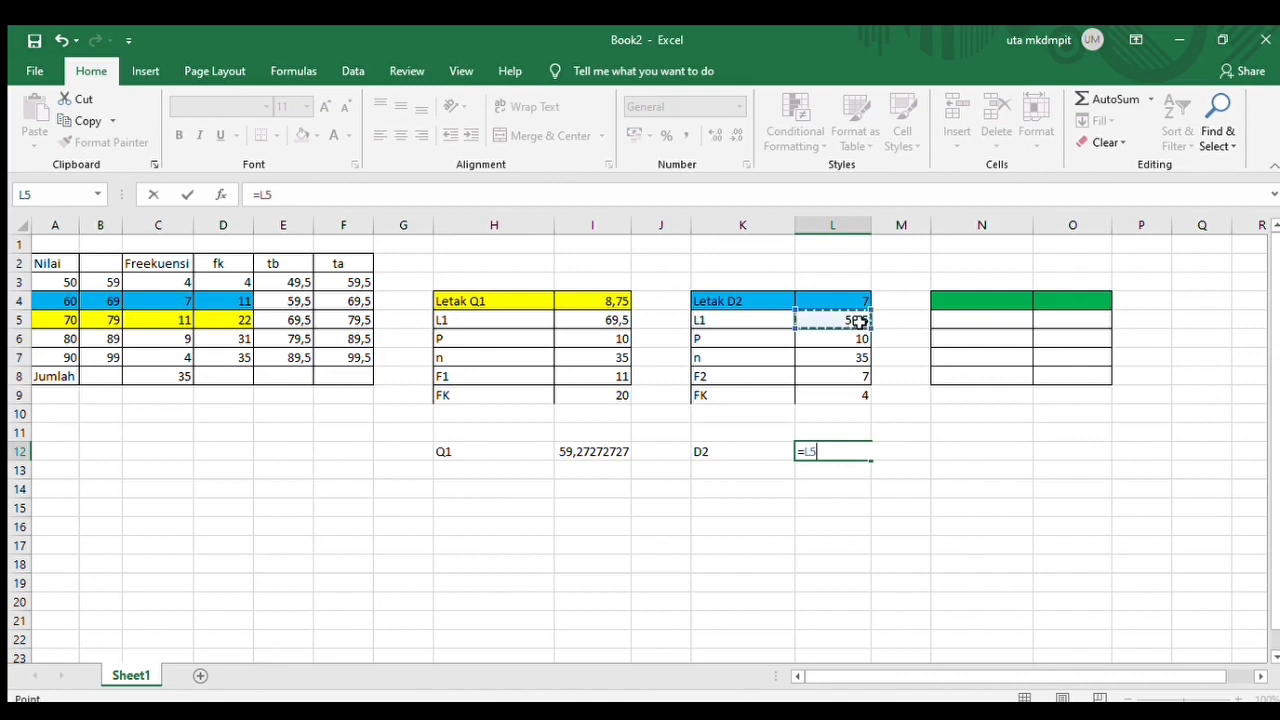
pyautogui.write('=')
pyautogui.press('BackSpace')
pyautogui.write('+((')
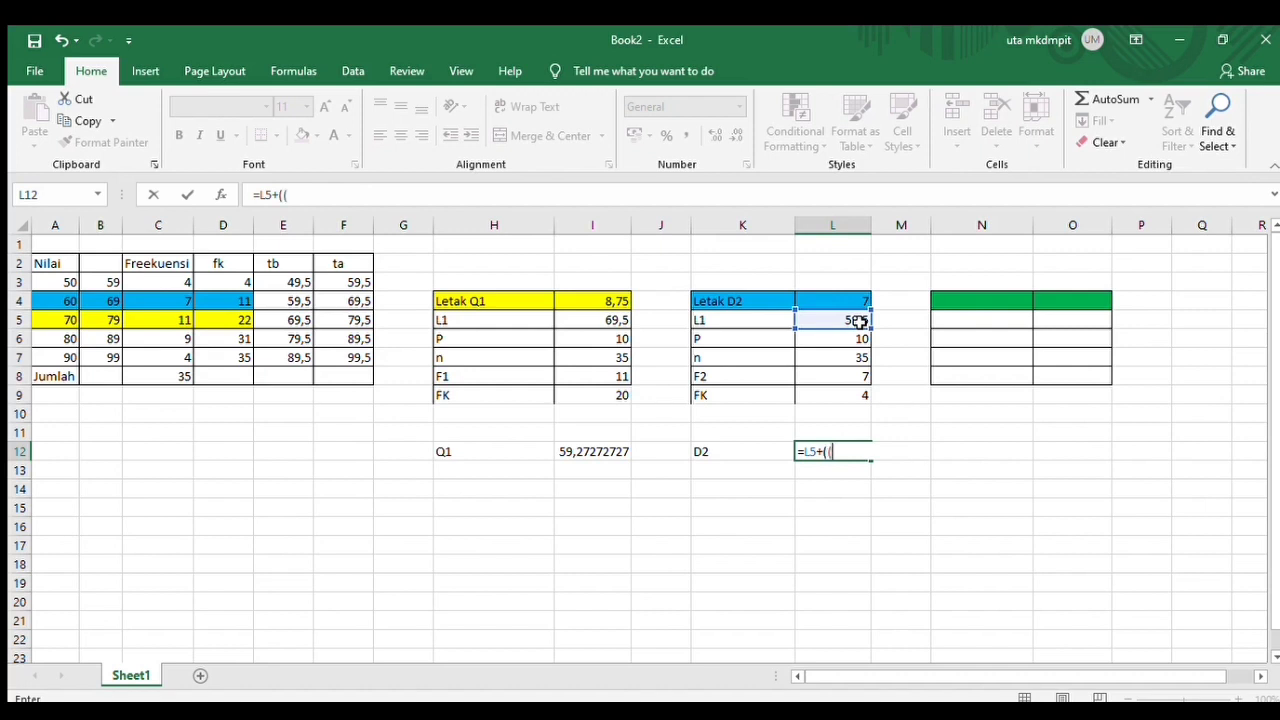
pyautogui.click(860, 300)
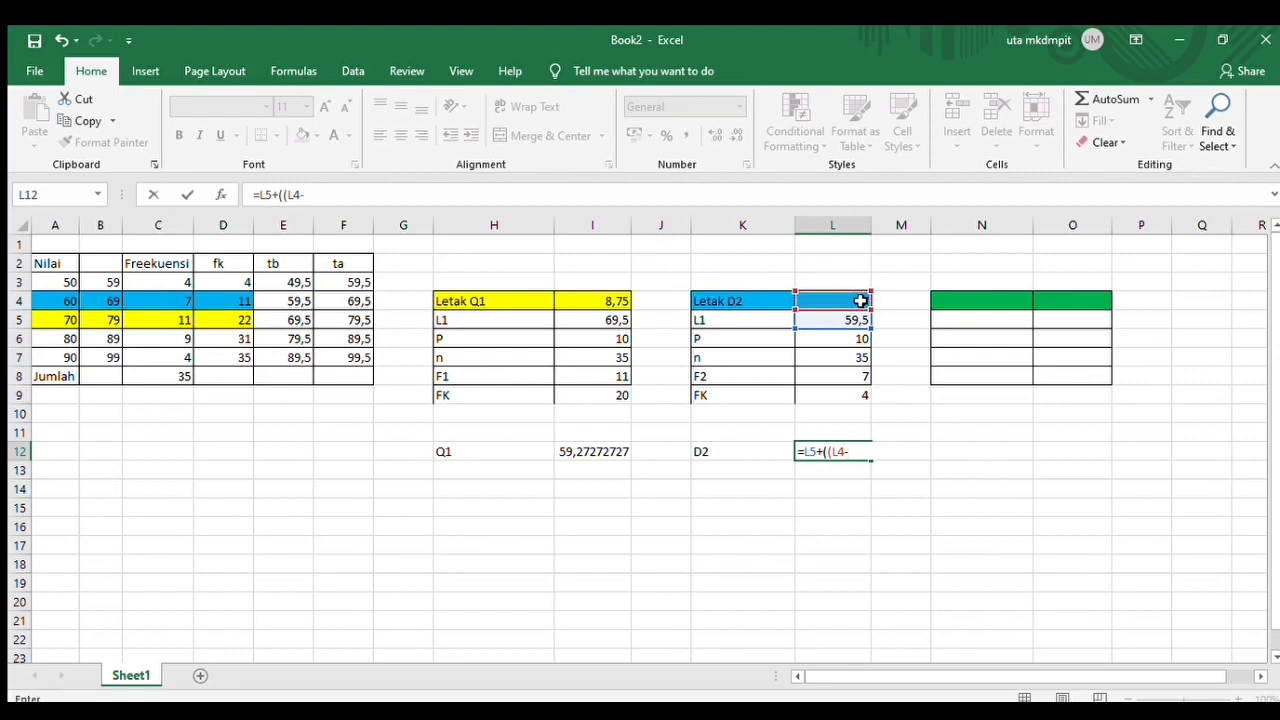
pyautogui.write('-')
pyautogui.click(858, 393)
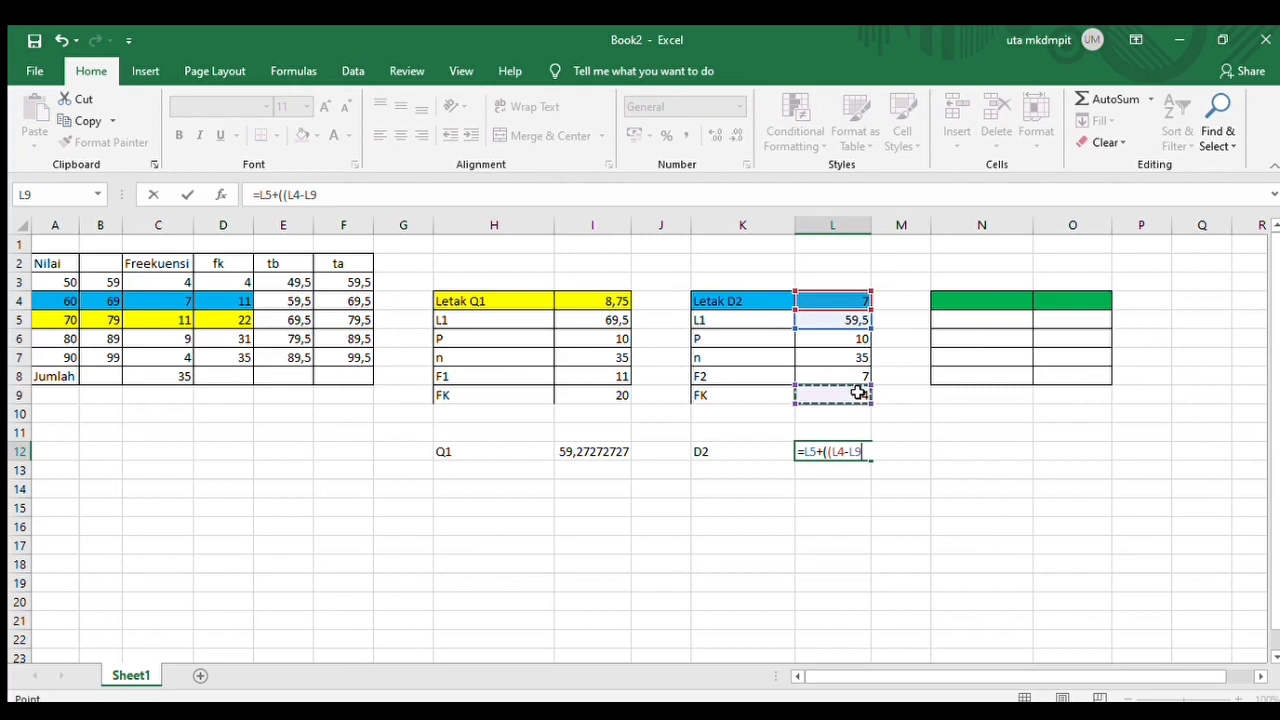
pyautogui.write(')/')
pyautogui.click(842, 375)
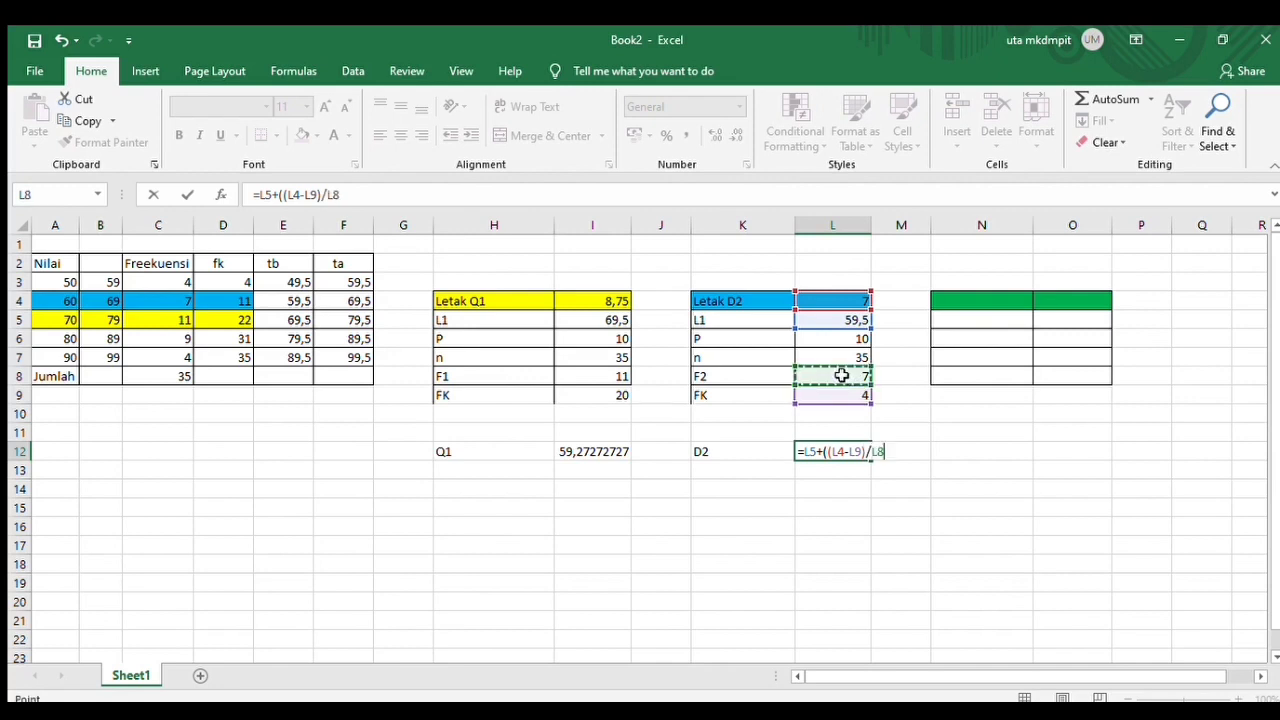
pyautogui.write('*')
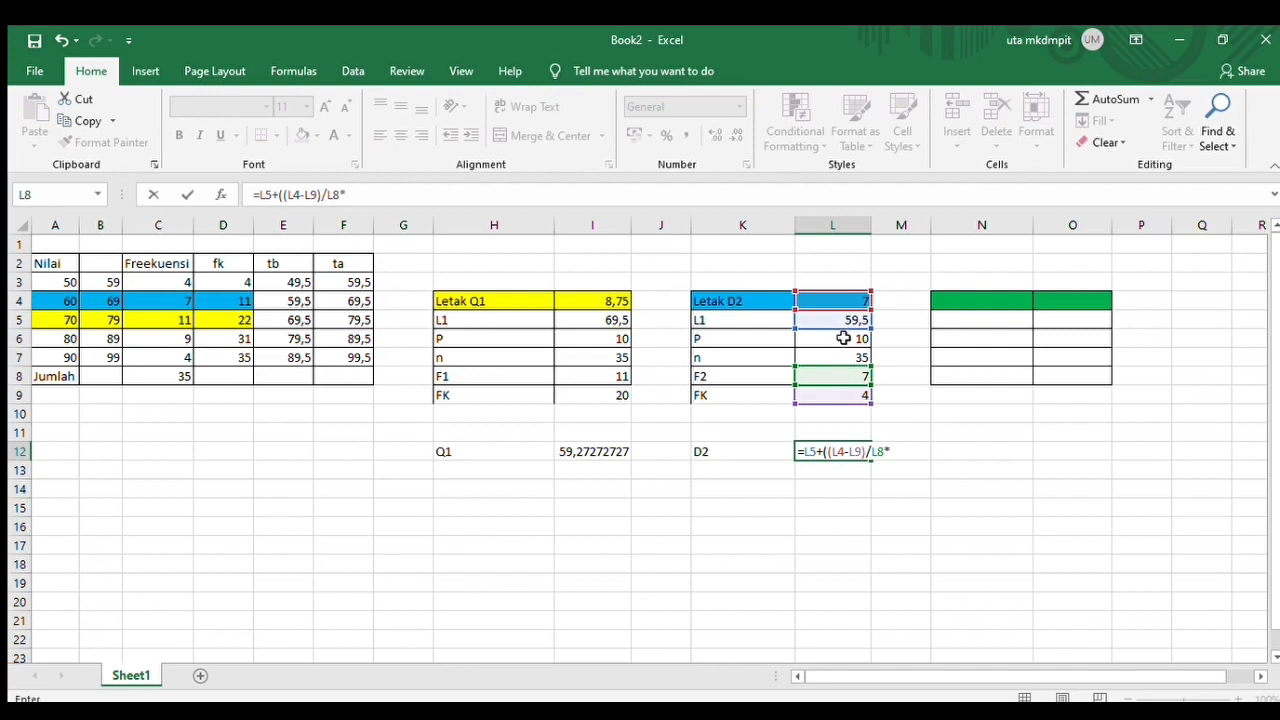
pyautogui.click(843, 339)
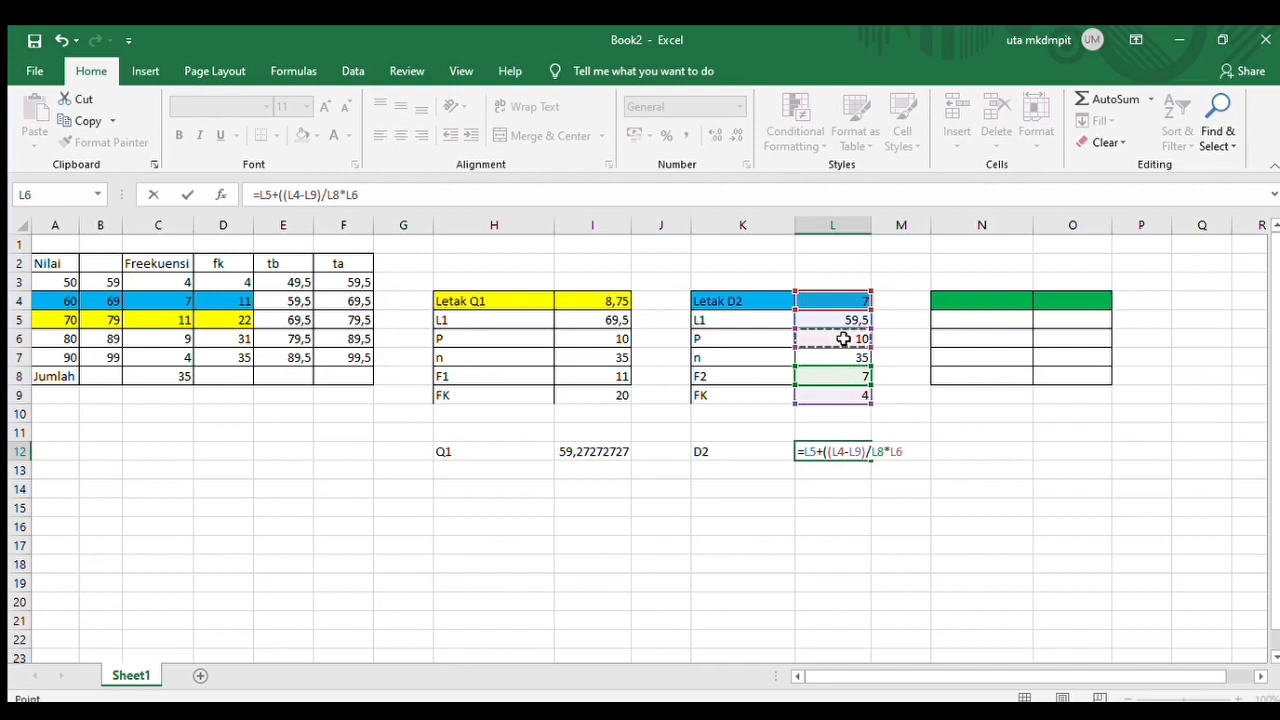
pyautogui.press('Return')
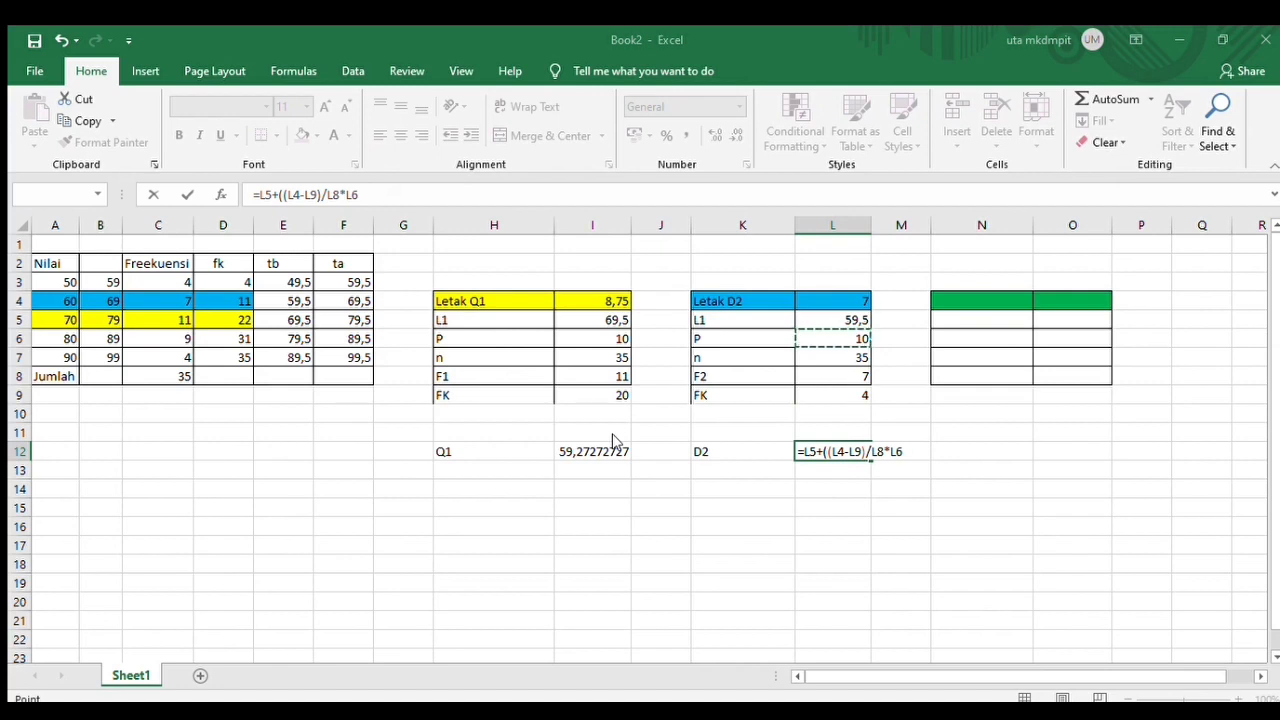
pyautogui.press('Return')
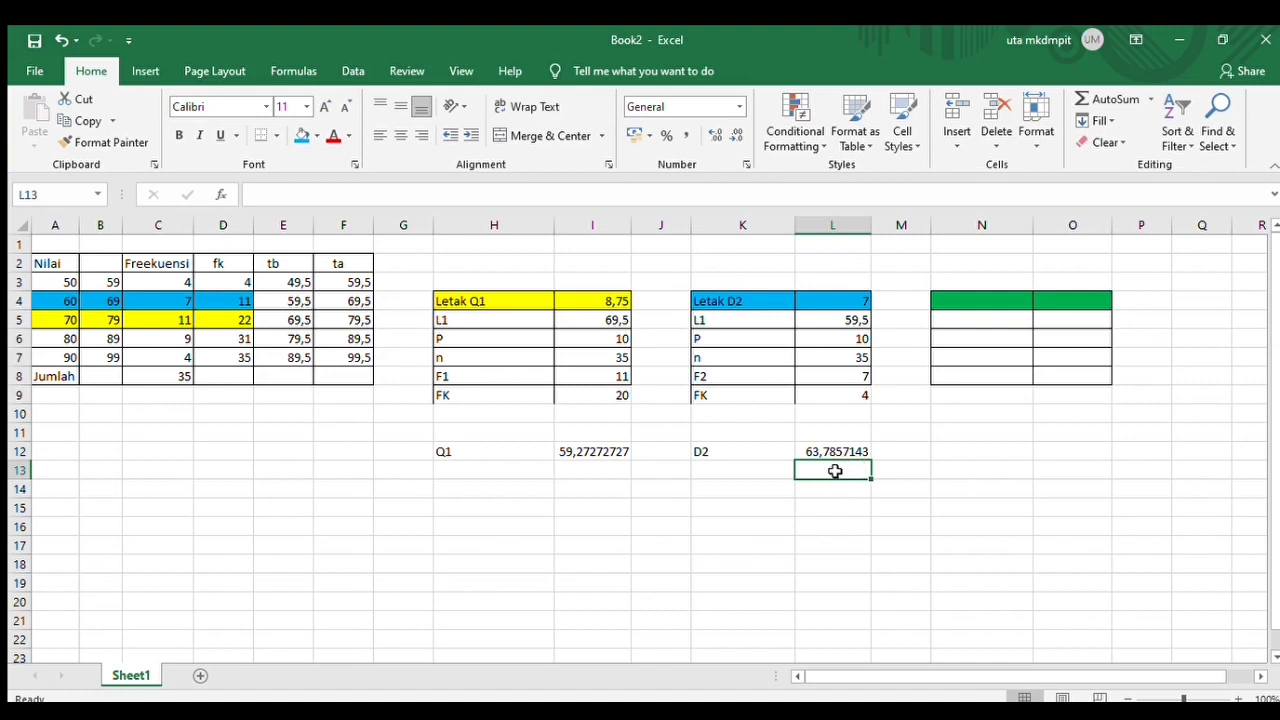
# Label the green header cell N4 "Letak P3"
pyautogui.doubleClick(961, 304)
pyautogui.write('Le')
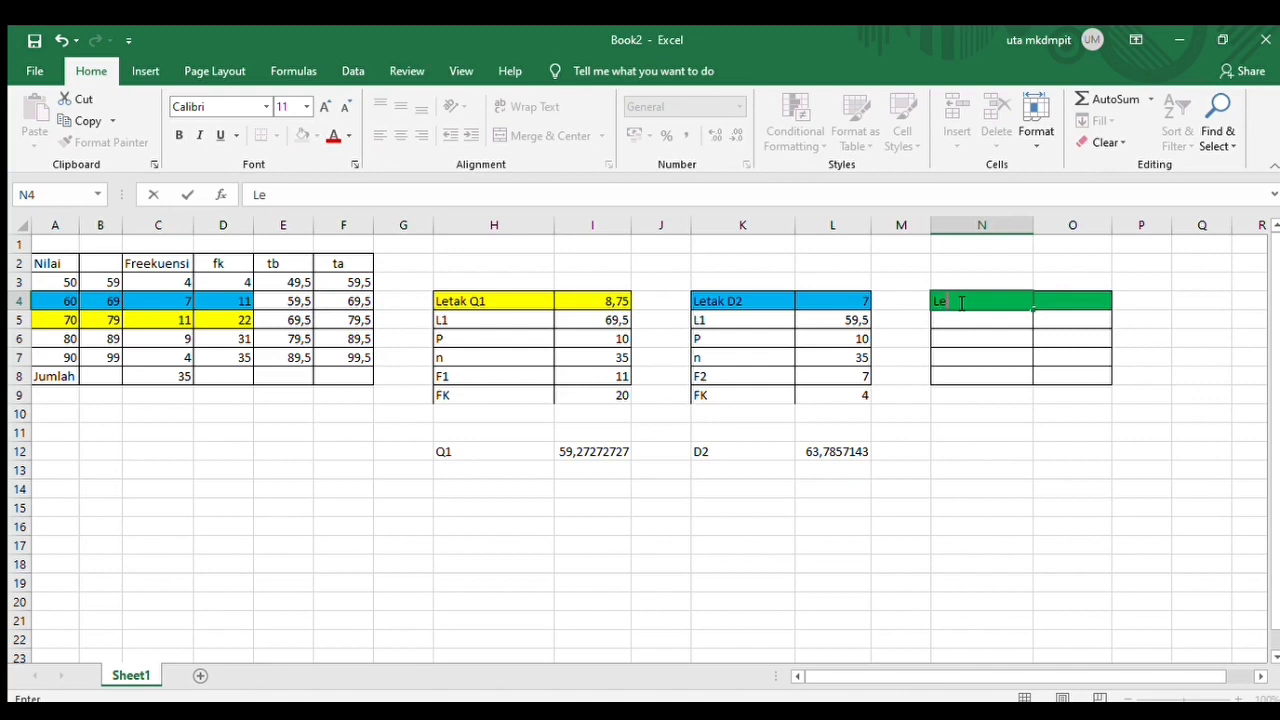
pyautogui.write('tak')
pyautogui.write('p')
pyautogui.press('BackSpace')
pyautogui.write('P3')
# Calculate the position of the third percentile in O4 with the formula =(3/100)*35
pyautogui.click(1053, 300)
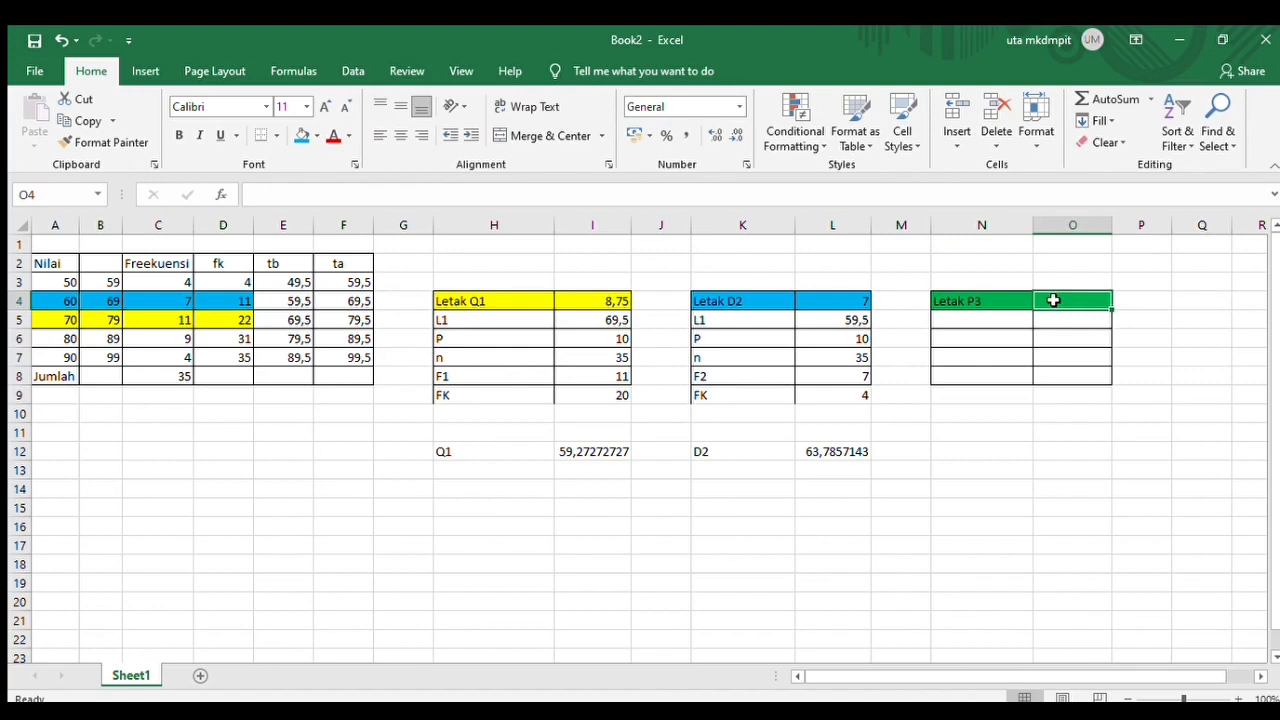
pyautogui.write('=')
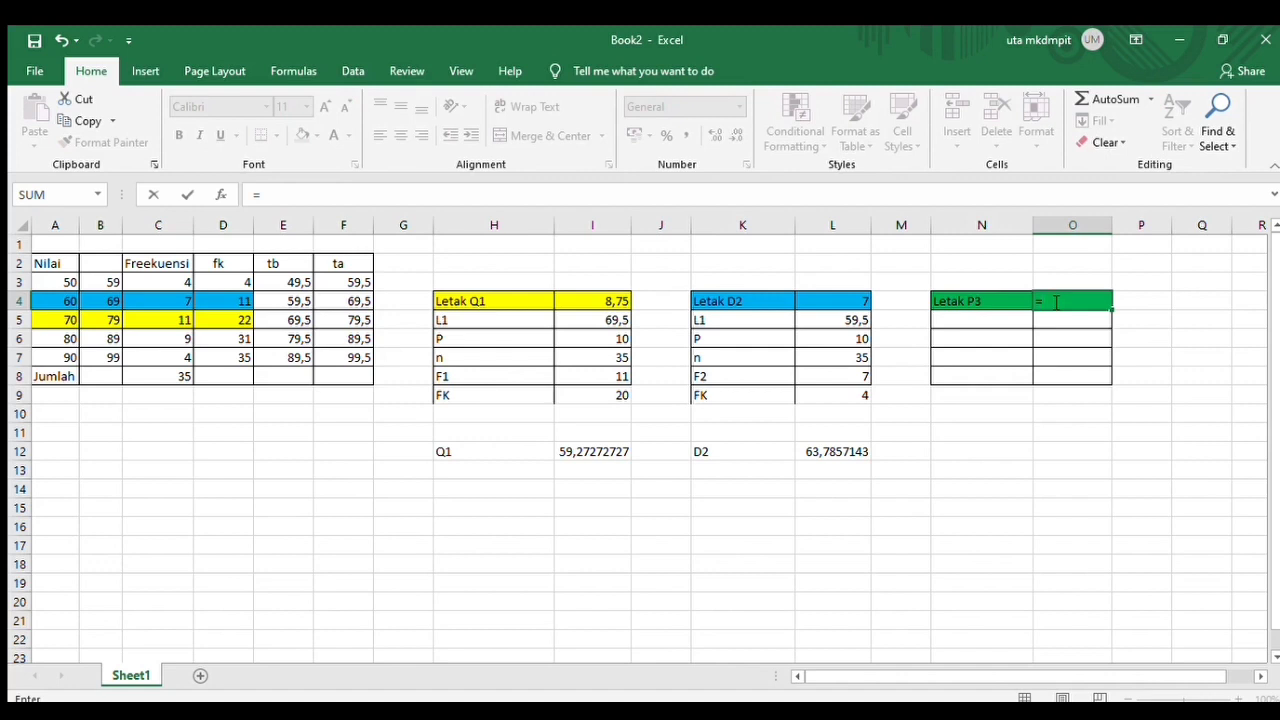
pyautogui.write('(3/100')
pyautogui.write(')*')
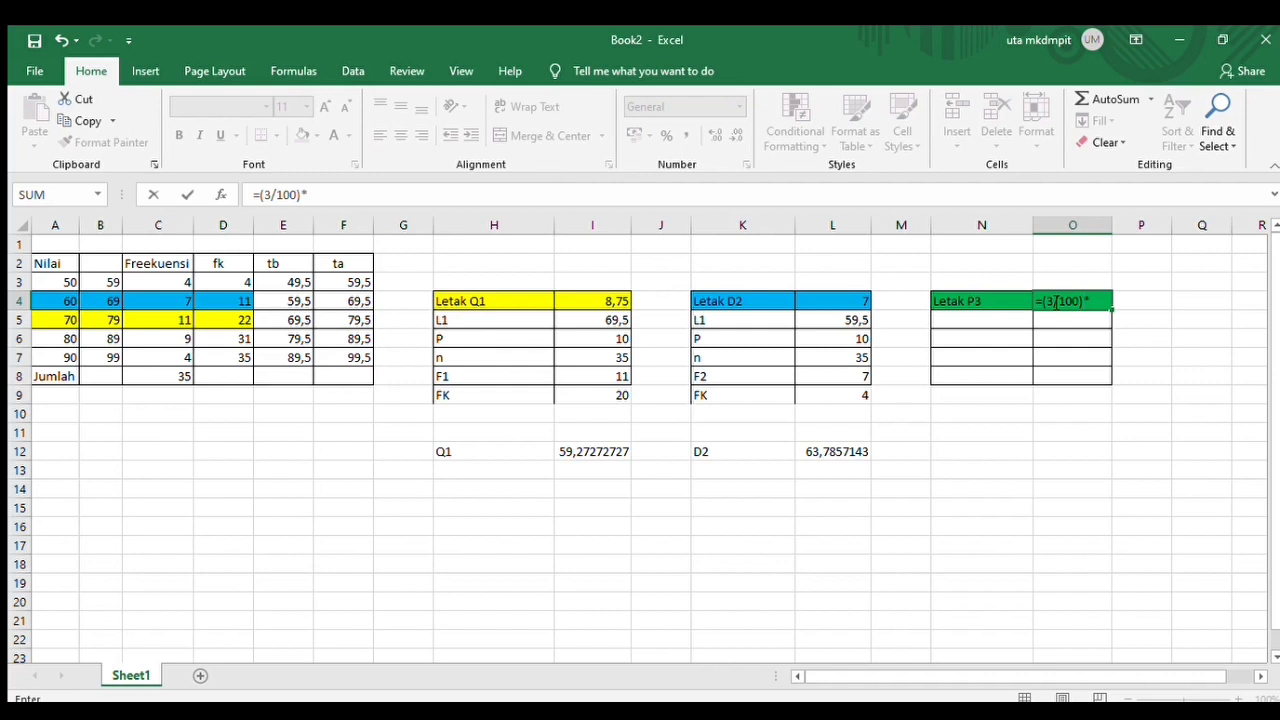
pyautogui.write('35')
pyautogui.press('Return')
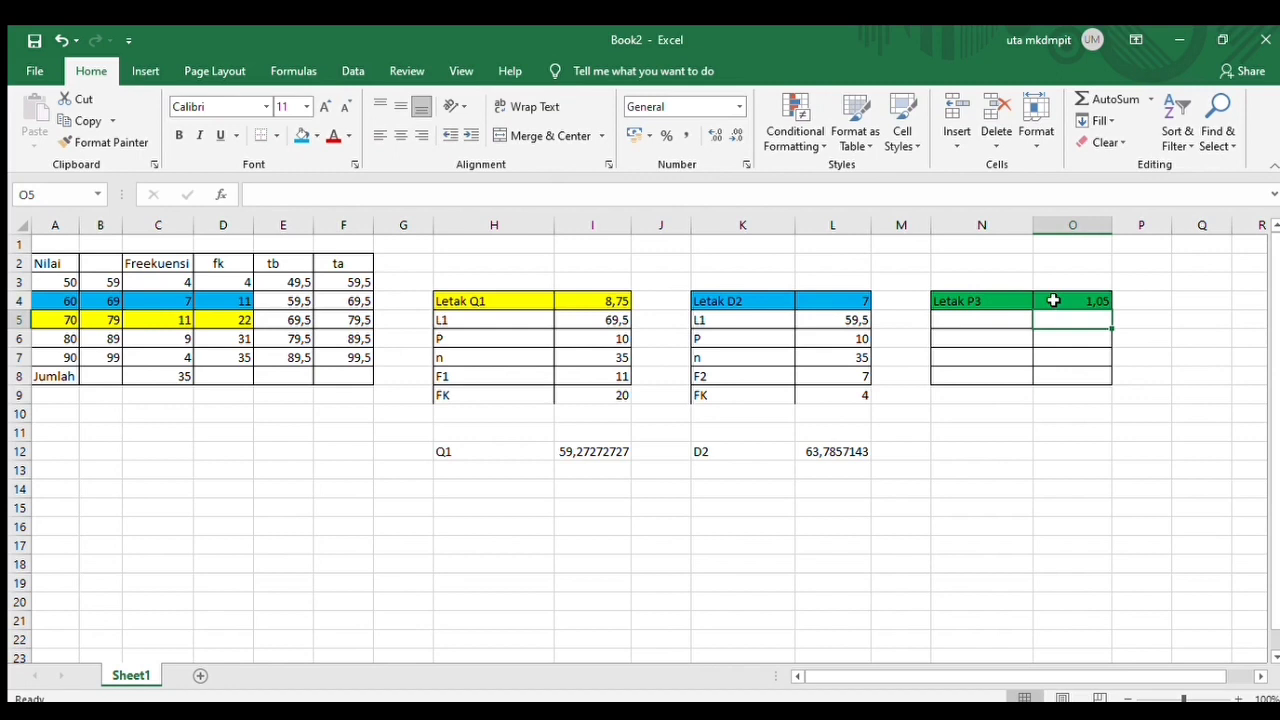
# Fill the 50–59 class row, cells A3:D3, with green to mark the P3 class
pyautogui.moveTo(60, 281); pyautogui.dragTo(245, 279)
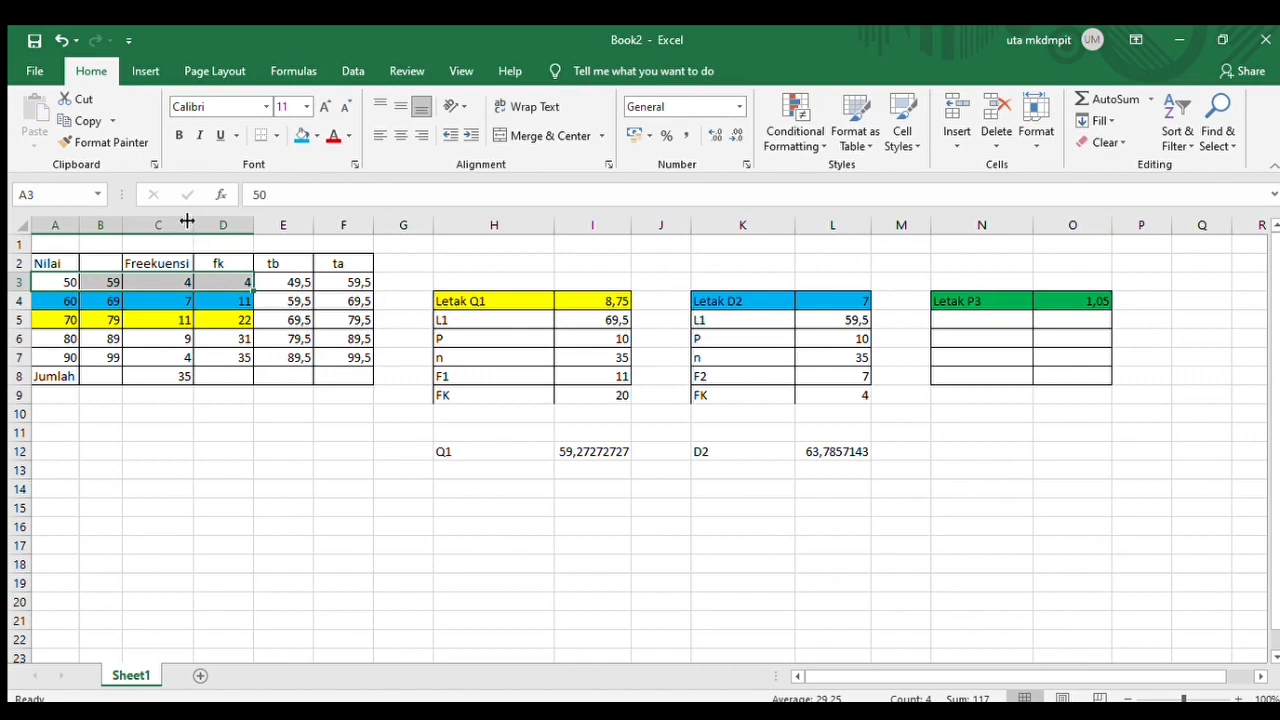
pyautogui.click(303, 137)
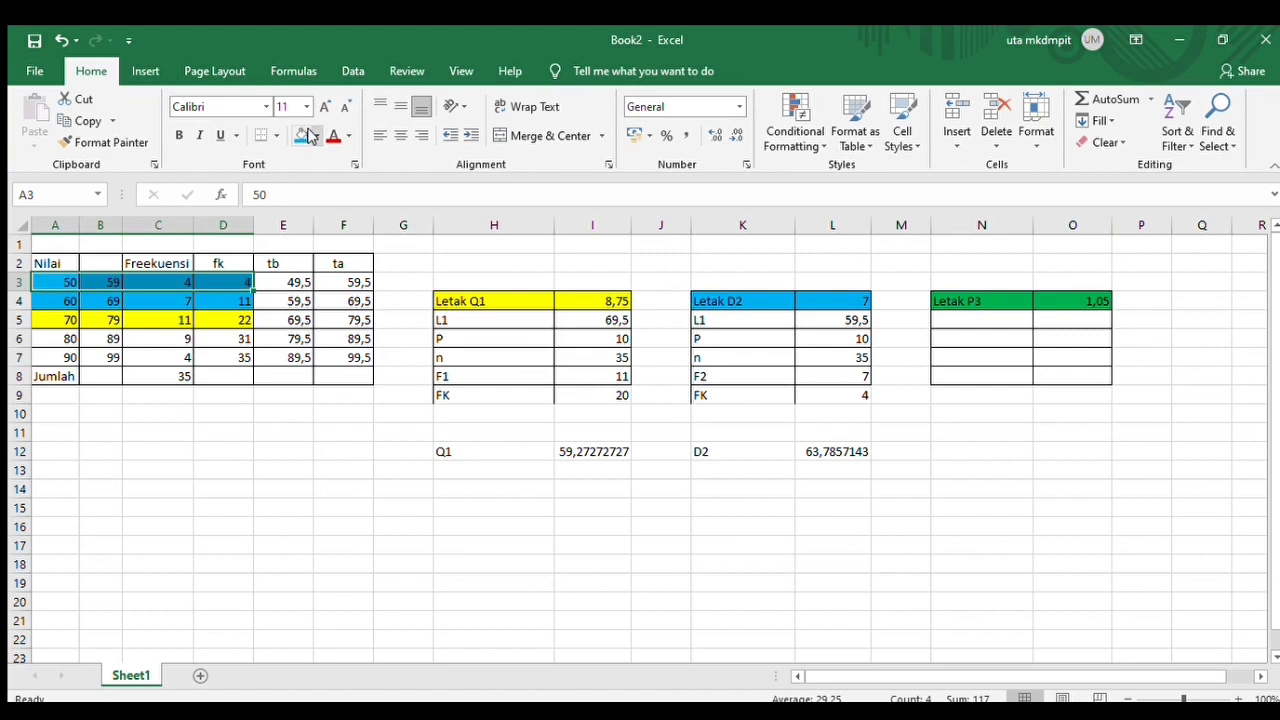
pyautogui.click(315, 136)
pyautogui.click(311, 174)
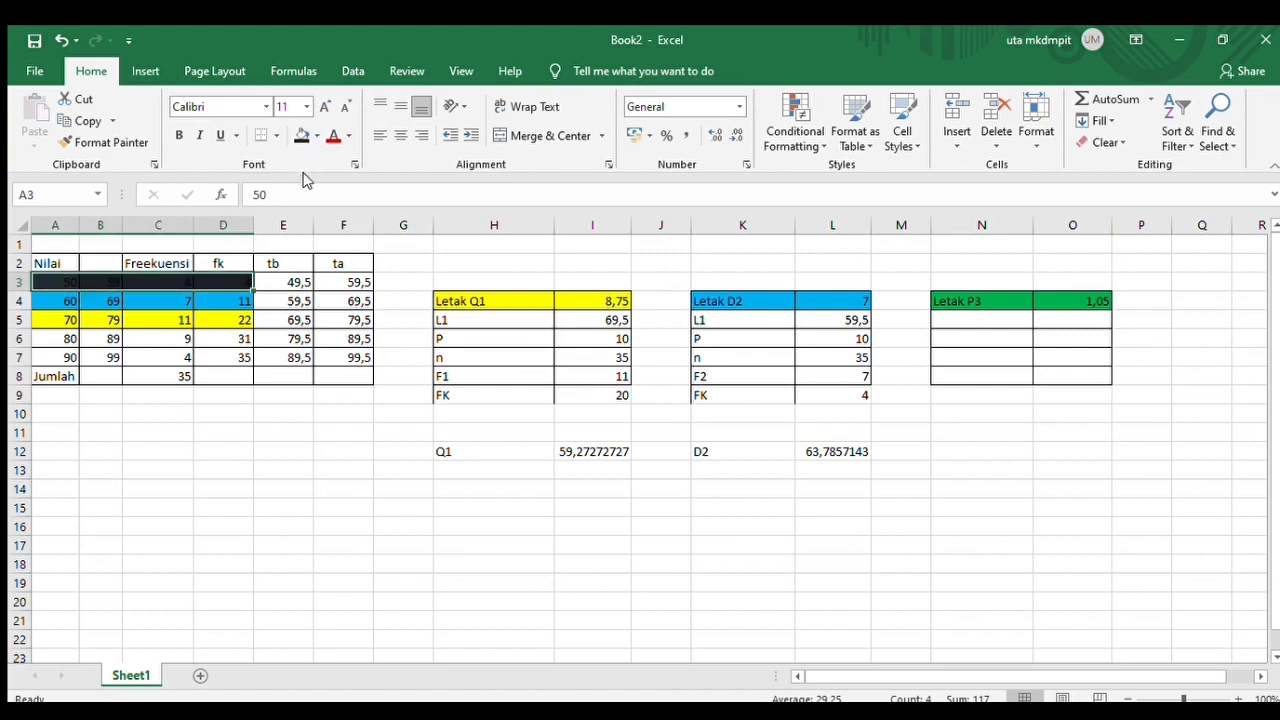
pyautogui.click(316, 137)
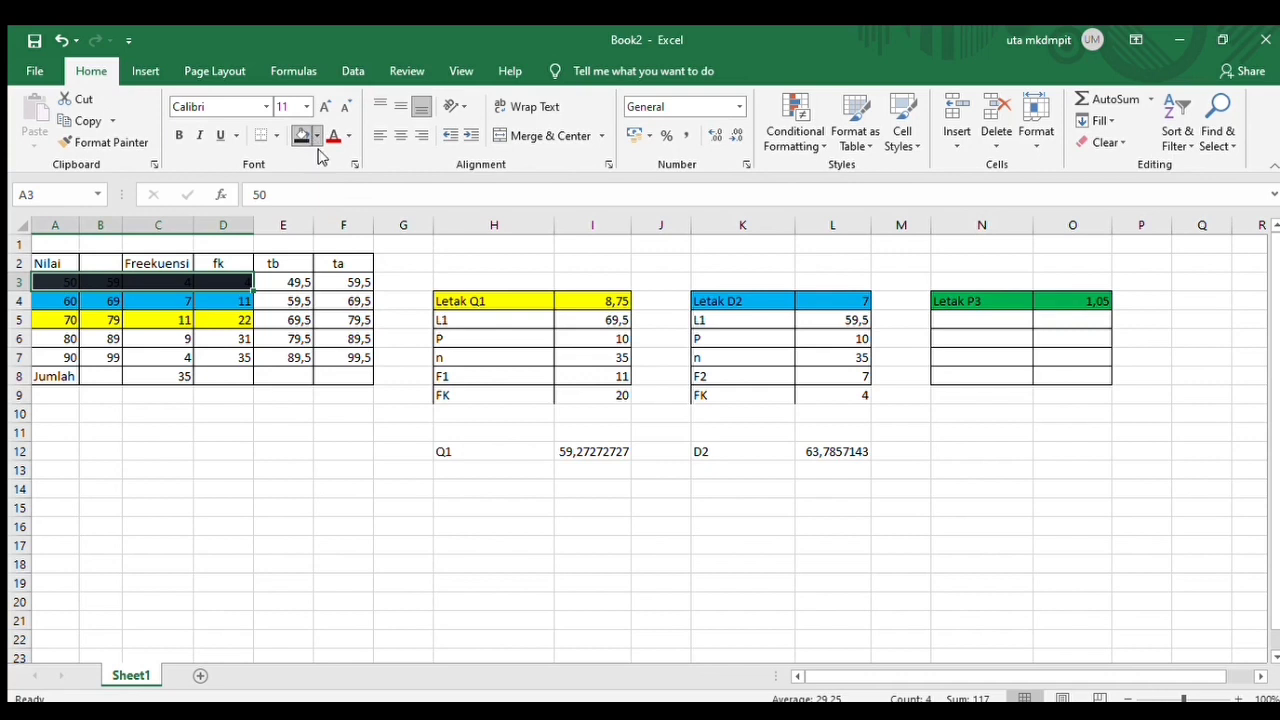
pyautogui.click(378, 283)
# Label N5 "L1" and reference the percentile class's lower boundary in O5 with =E3
pyautogui.doubleClick(997, 322)
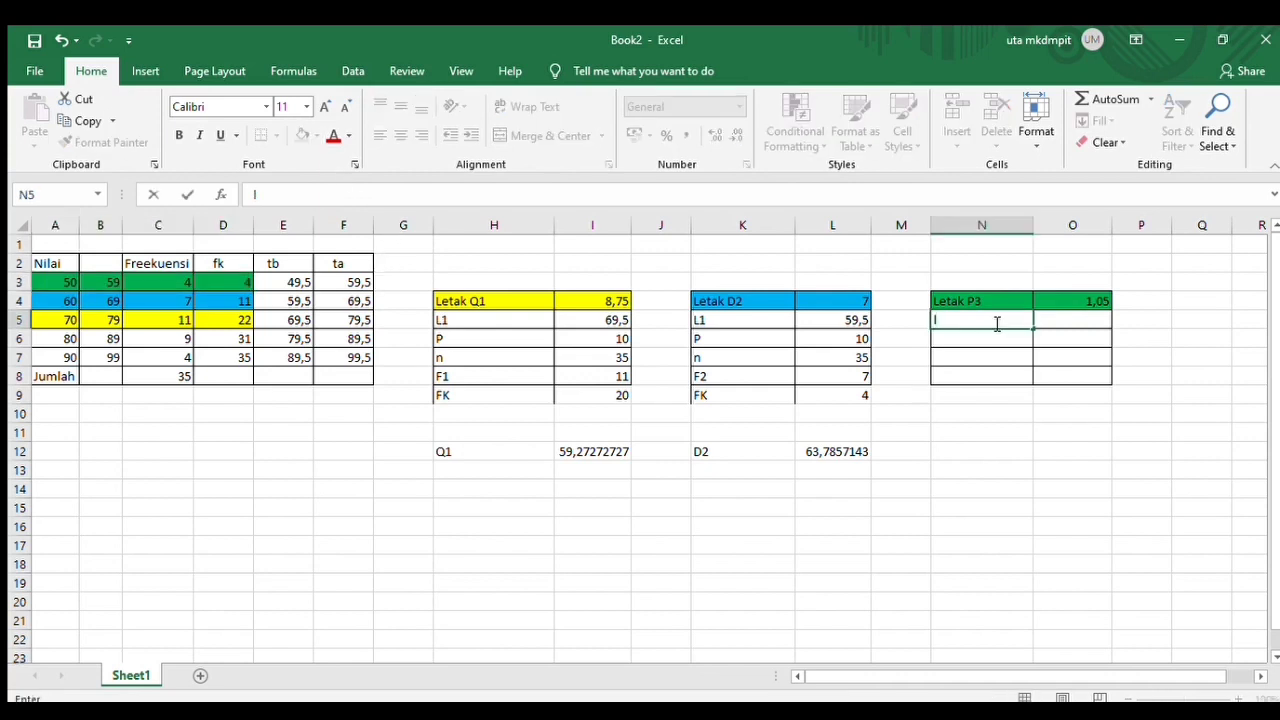
pyautogui.write('L')
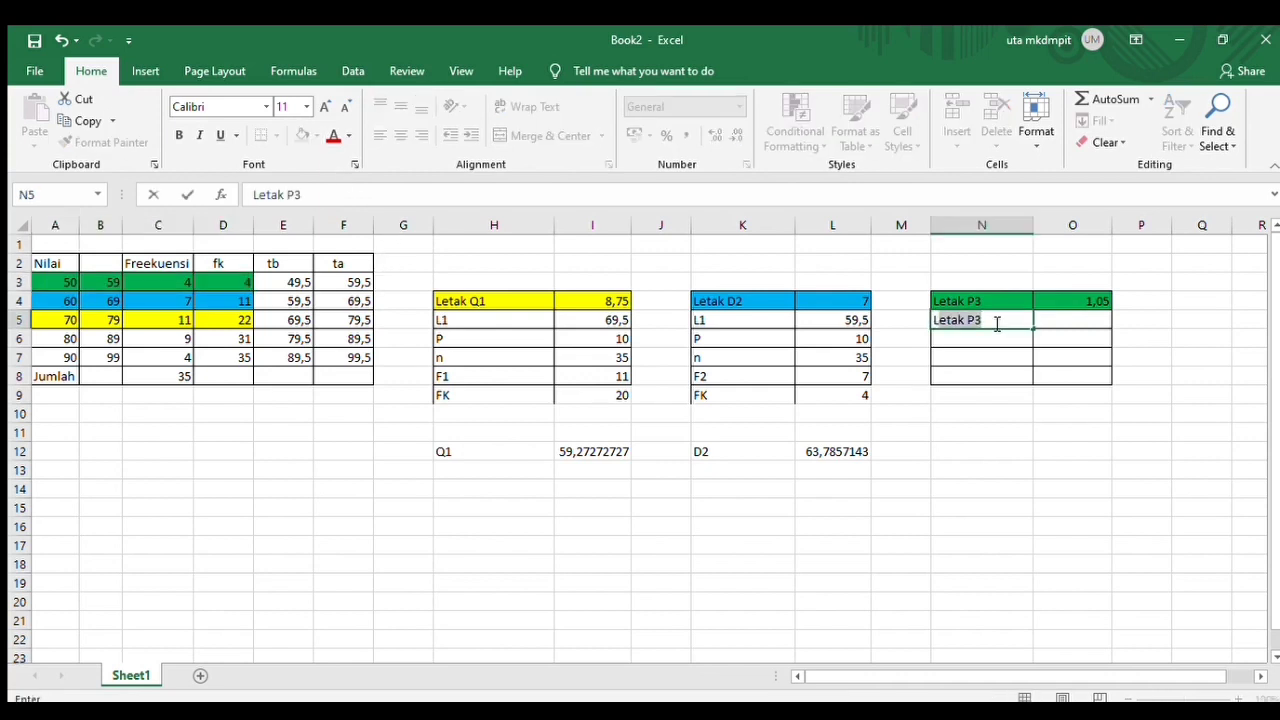
pyautogui.write('1')
pyautogui.press('BackSpace')
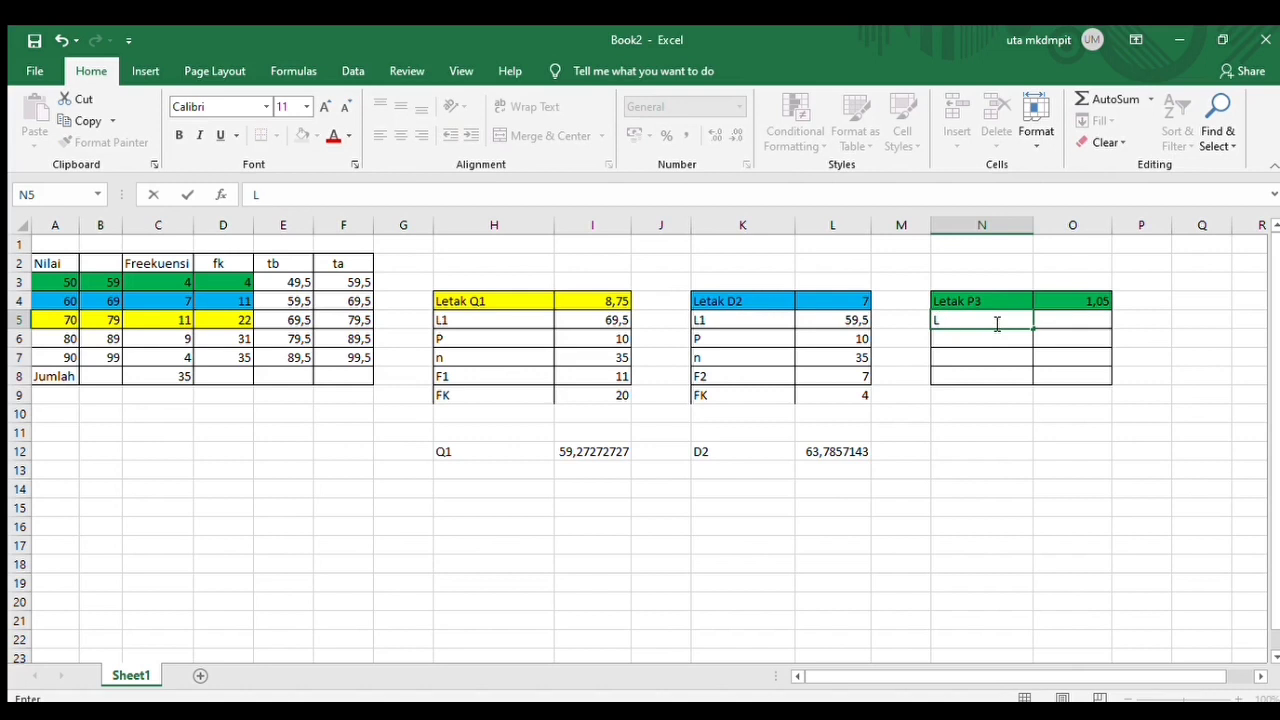
pyautogui.write('1')
pyautogui.click(1073, 319)
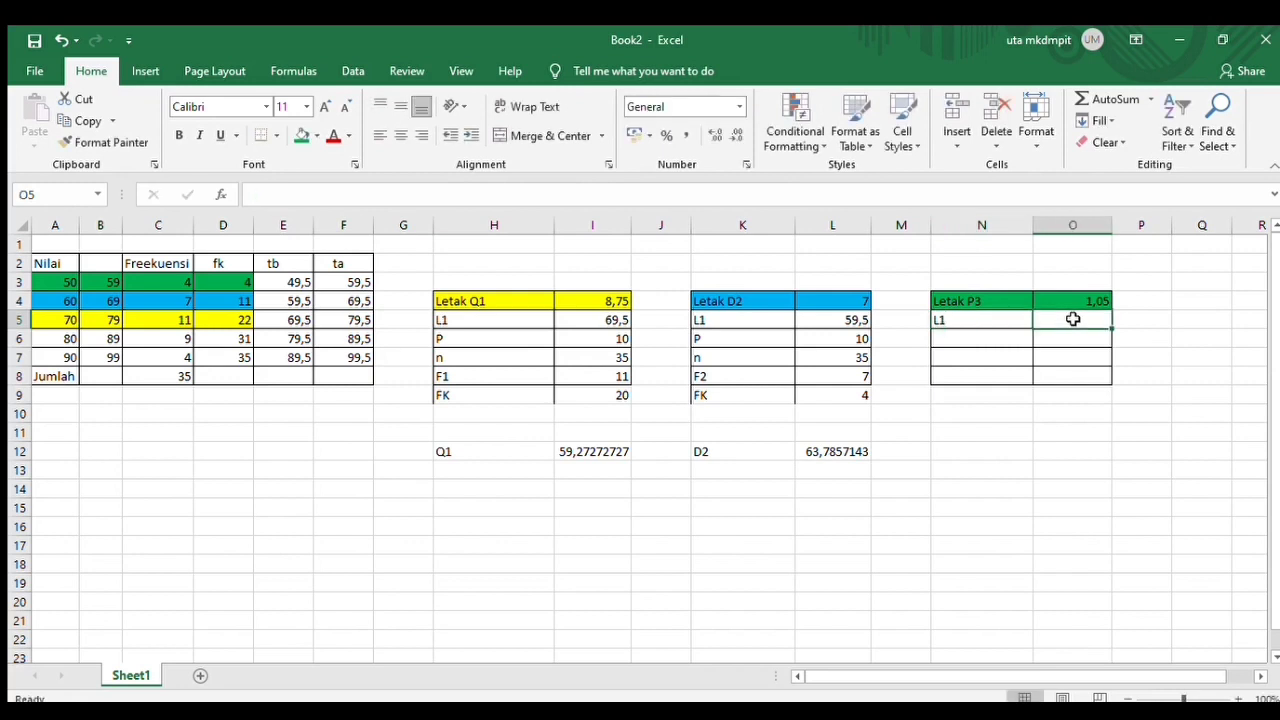
pyautogui.write('=')
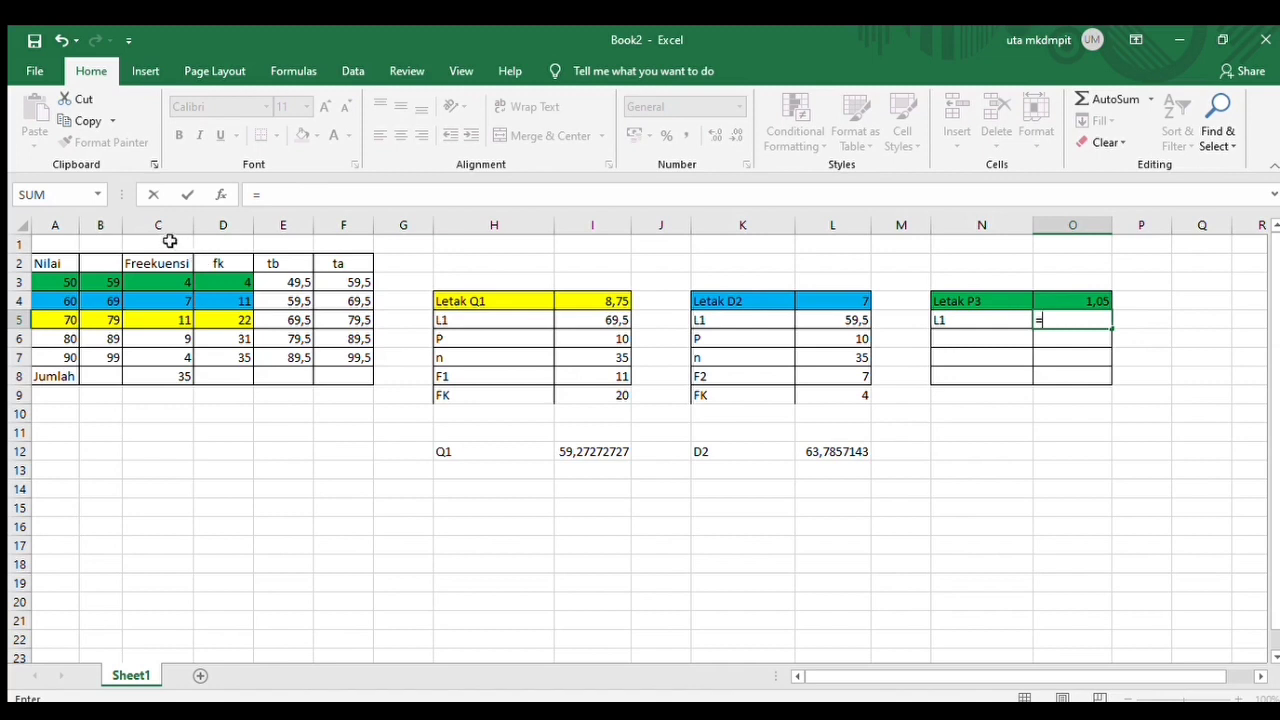
pyautogui.click(295, 283)
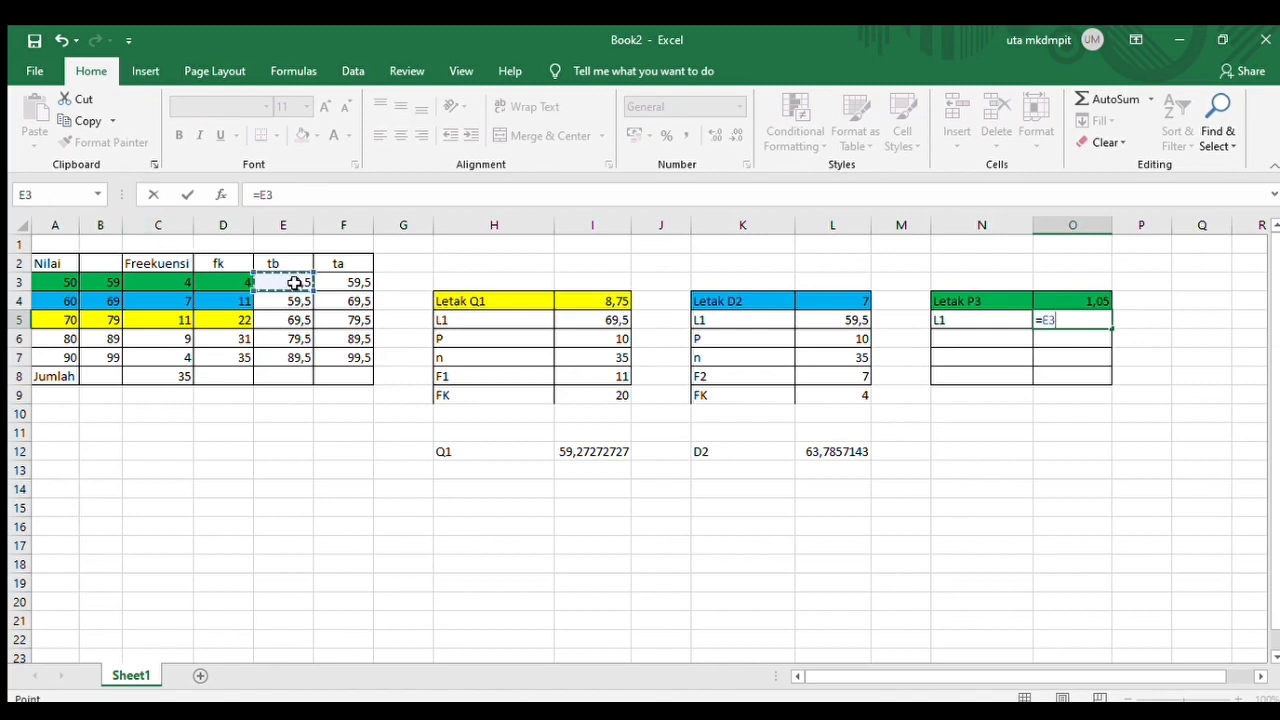
pyautogui.press('Return')
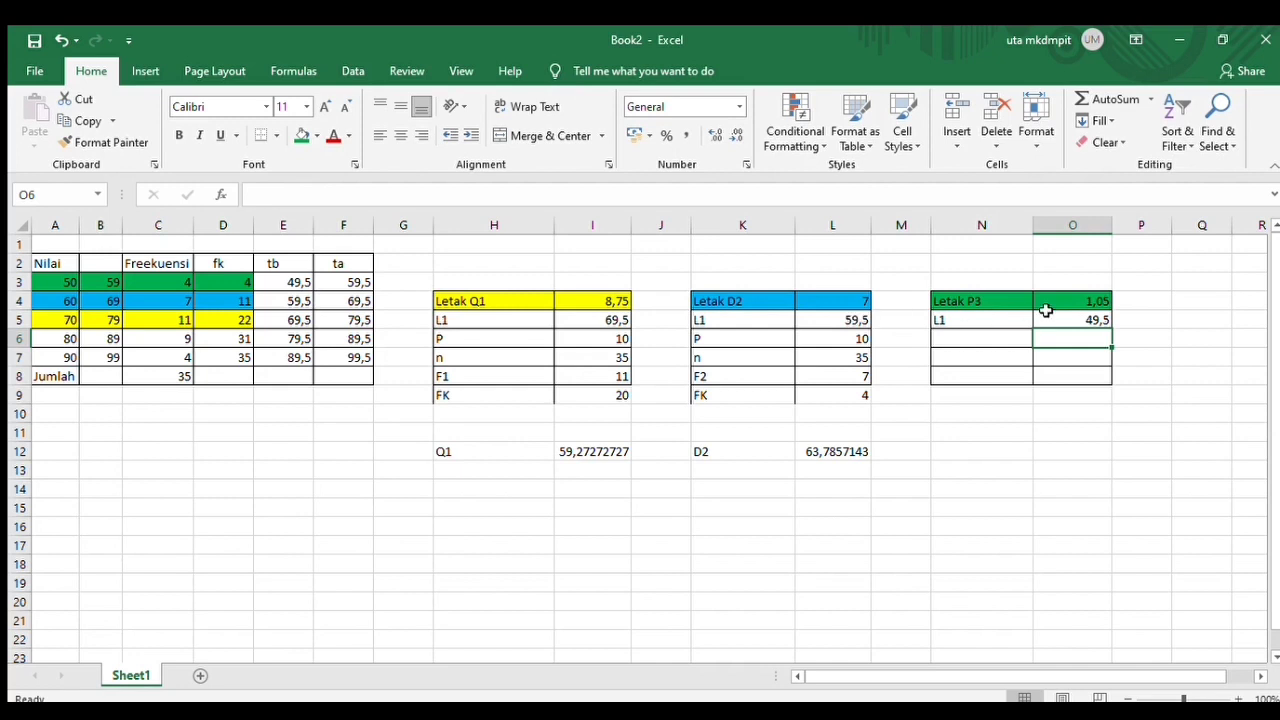
# Add the label "P" in N6 and enter the class width 10 beside it in O6
pyautogui.click(998, 336)
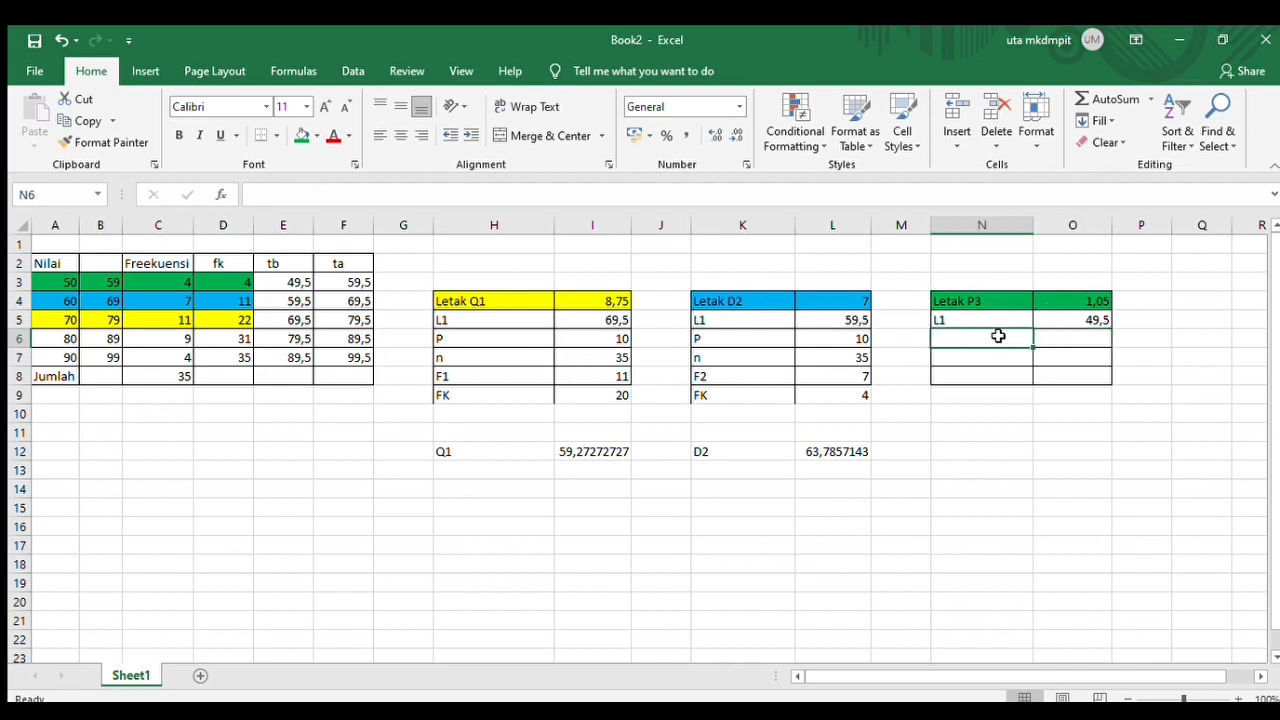
pyautogui.write('P')
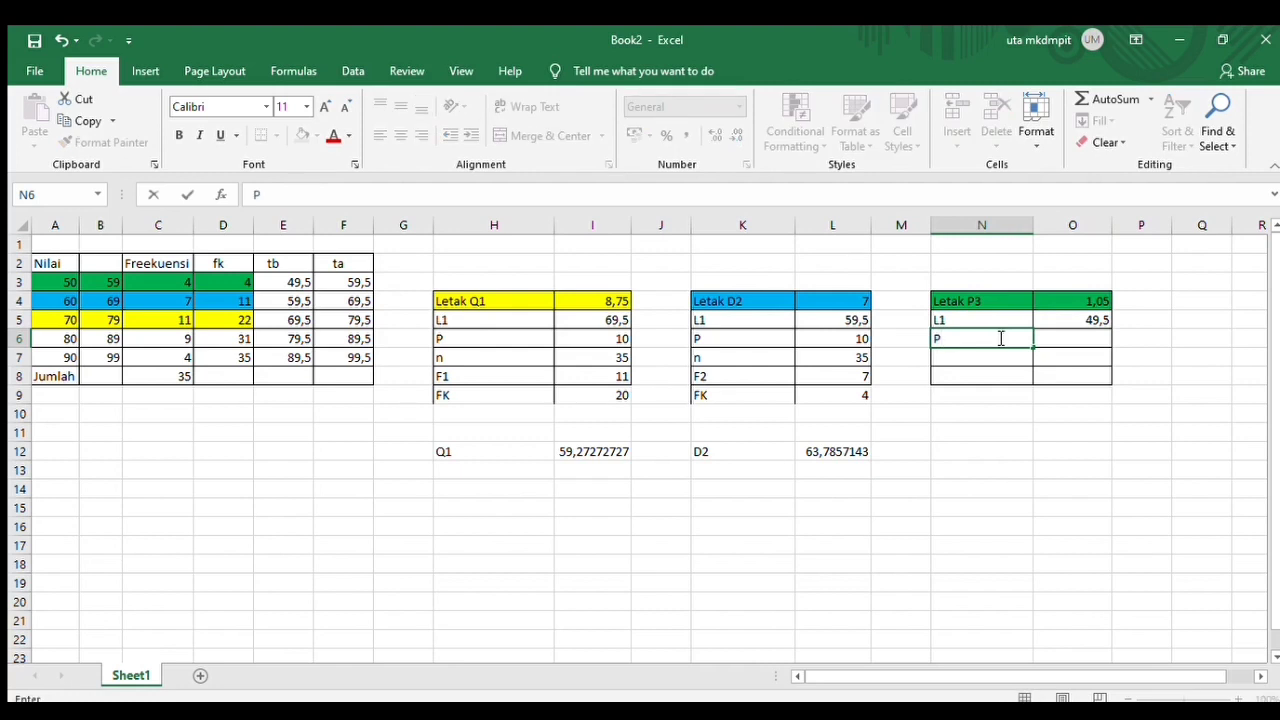
pyautogui.click(1060, 339)
pyautogui.write('10')
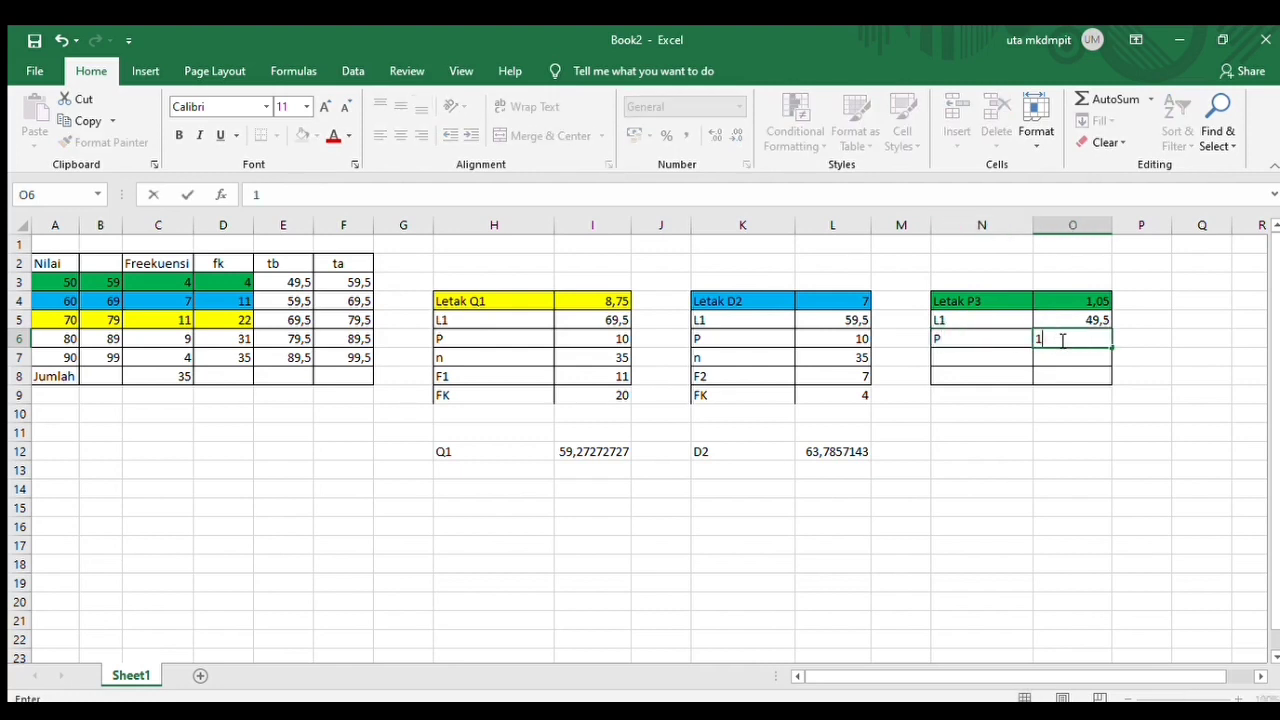
# Add the label "n" in N7 and enter 35 beside it in O7
pyautogui.click(1012, 357)
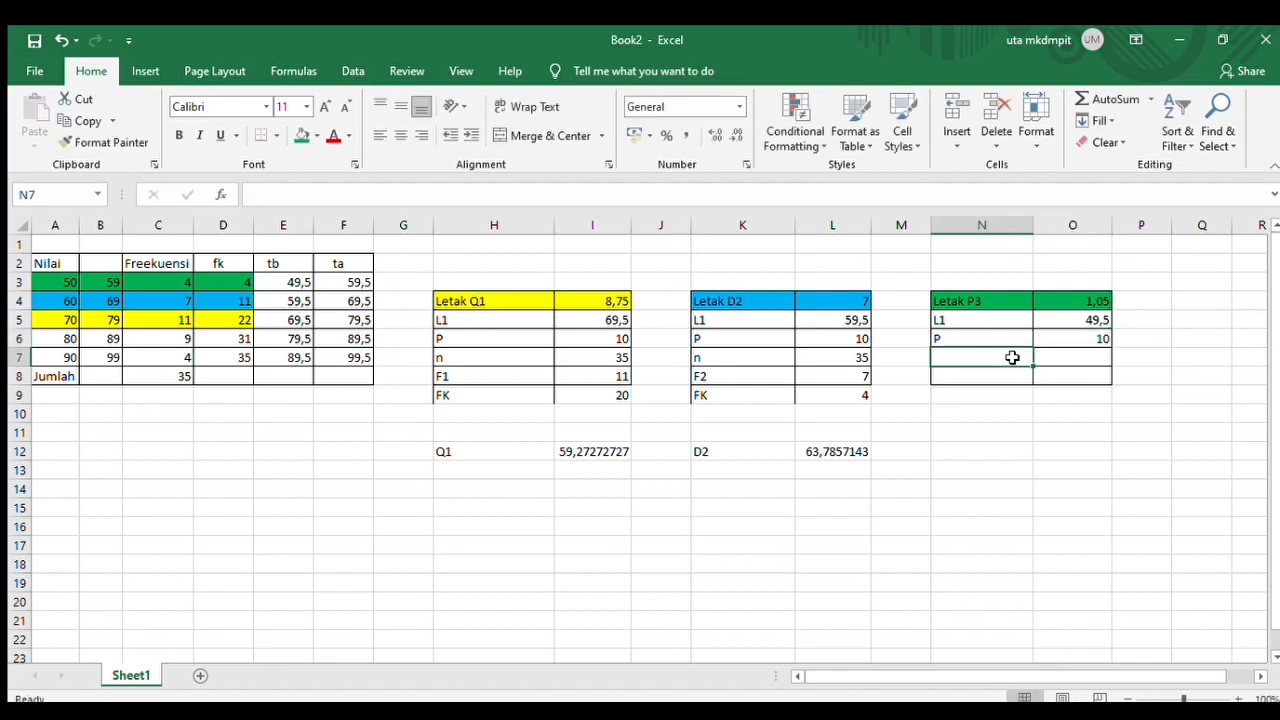
pyautogui.write('n')
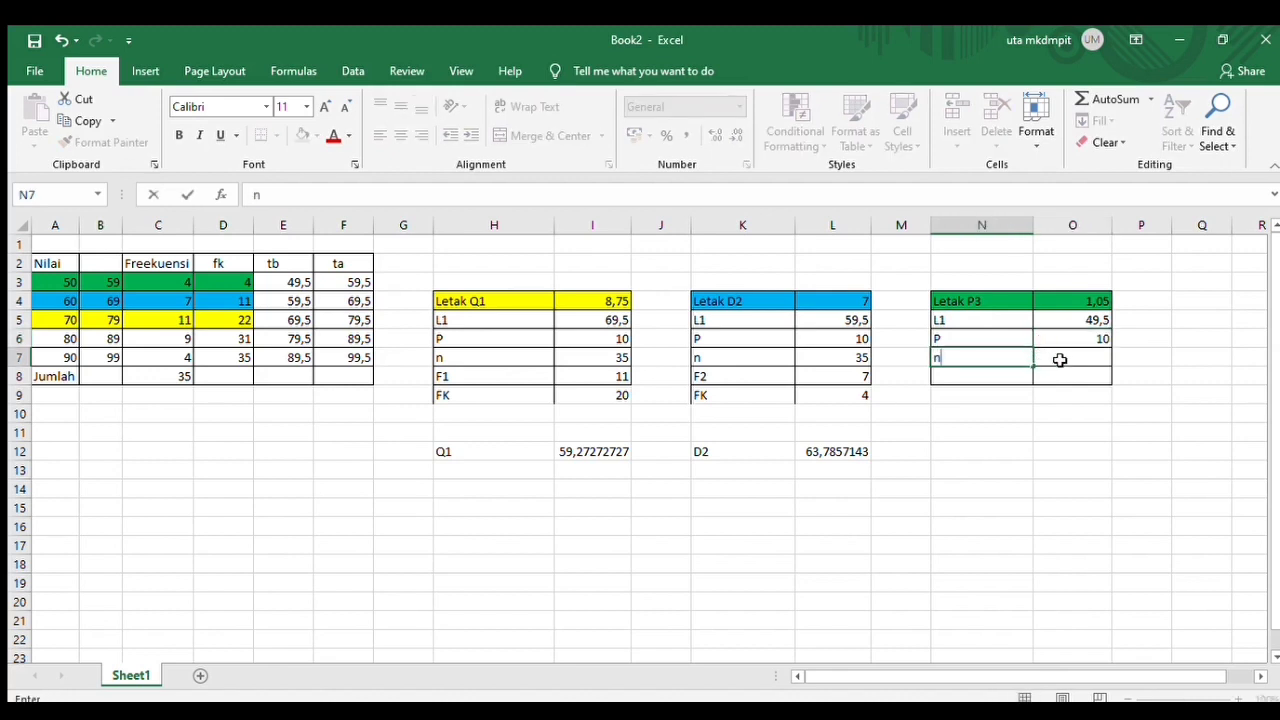
pyautogui.click(1062, 358)
pyautogui.write('35')
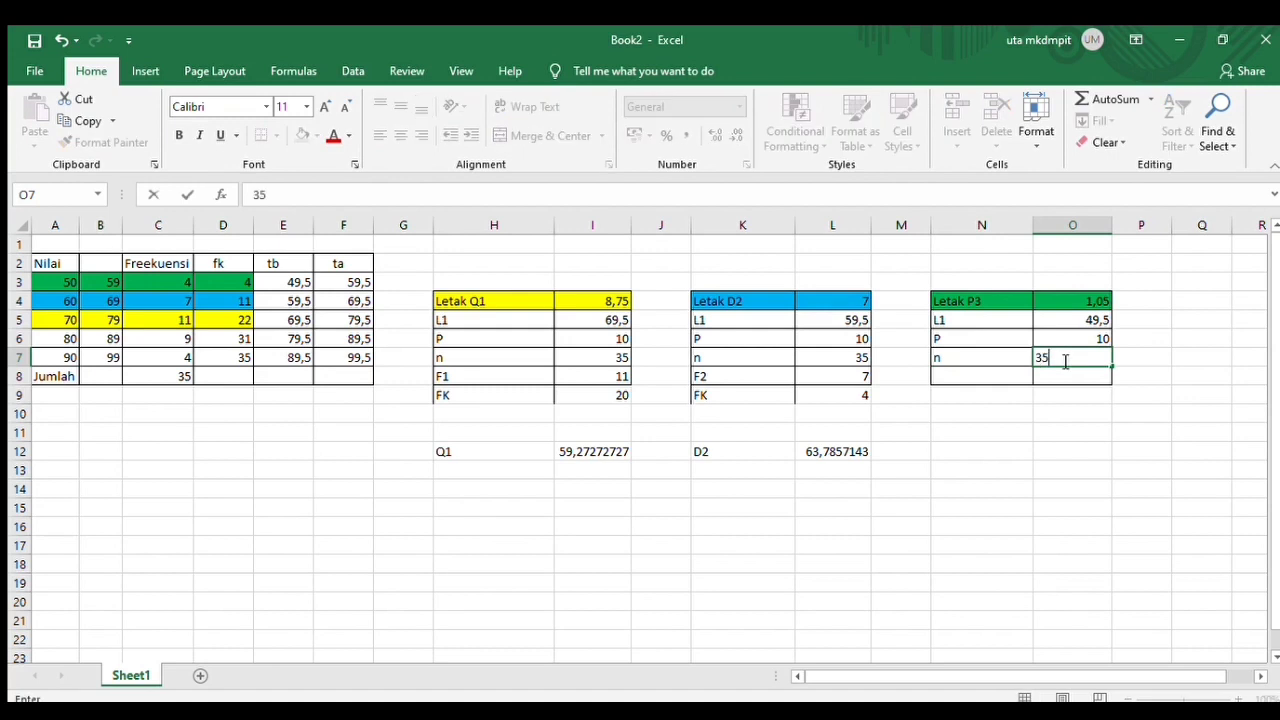
# Add the label "F3" in N8 and enter the percentile class frequency as =4 in O8
pyautogui.click(991, 378)
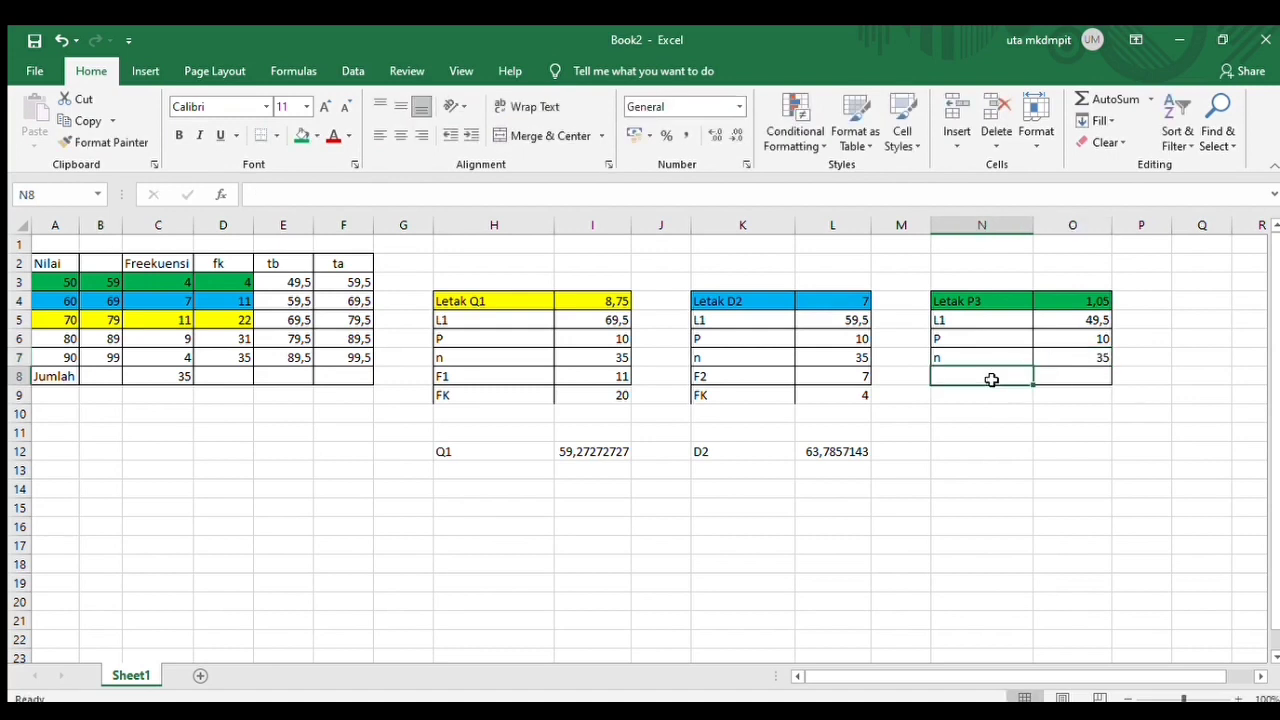
pyautogui.write('F')
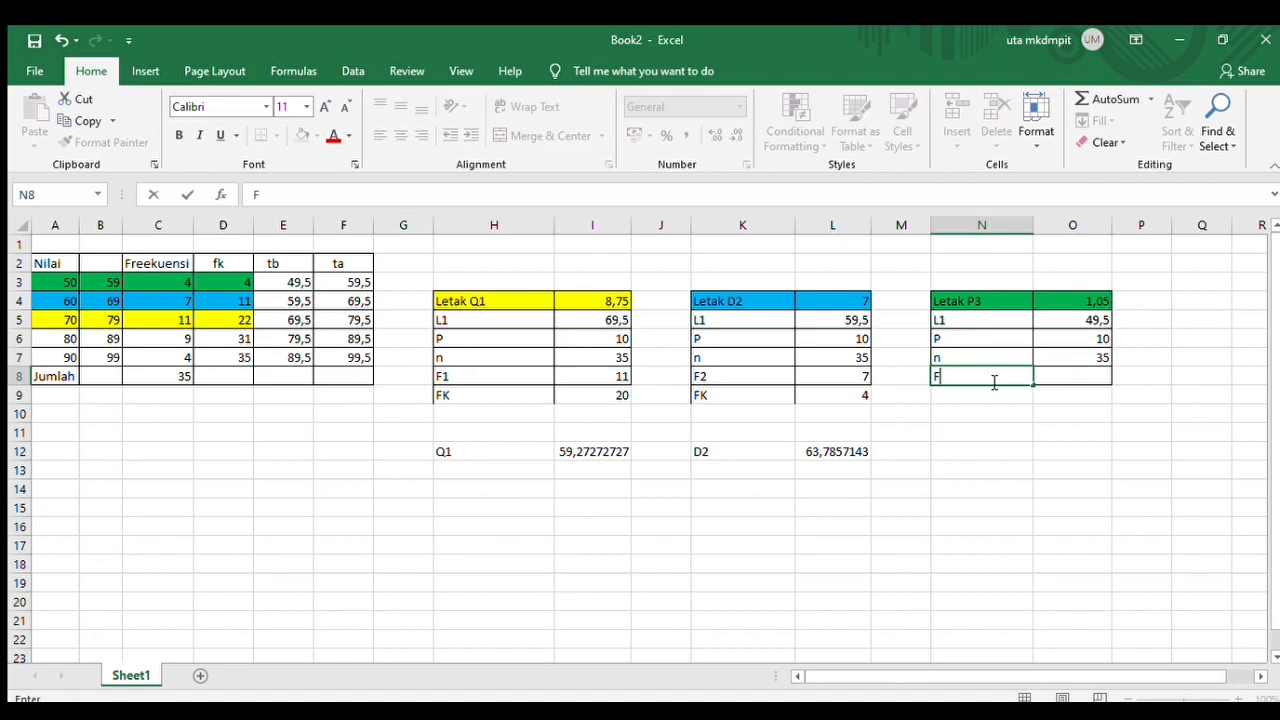
pyautogui.write('3')
pyautogui.click(1082, 376)
pyautogui.write('=')
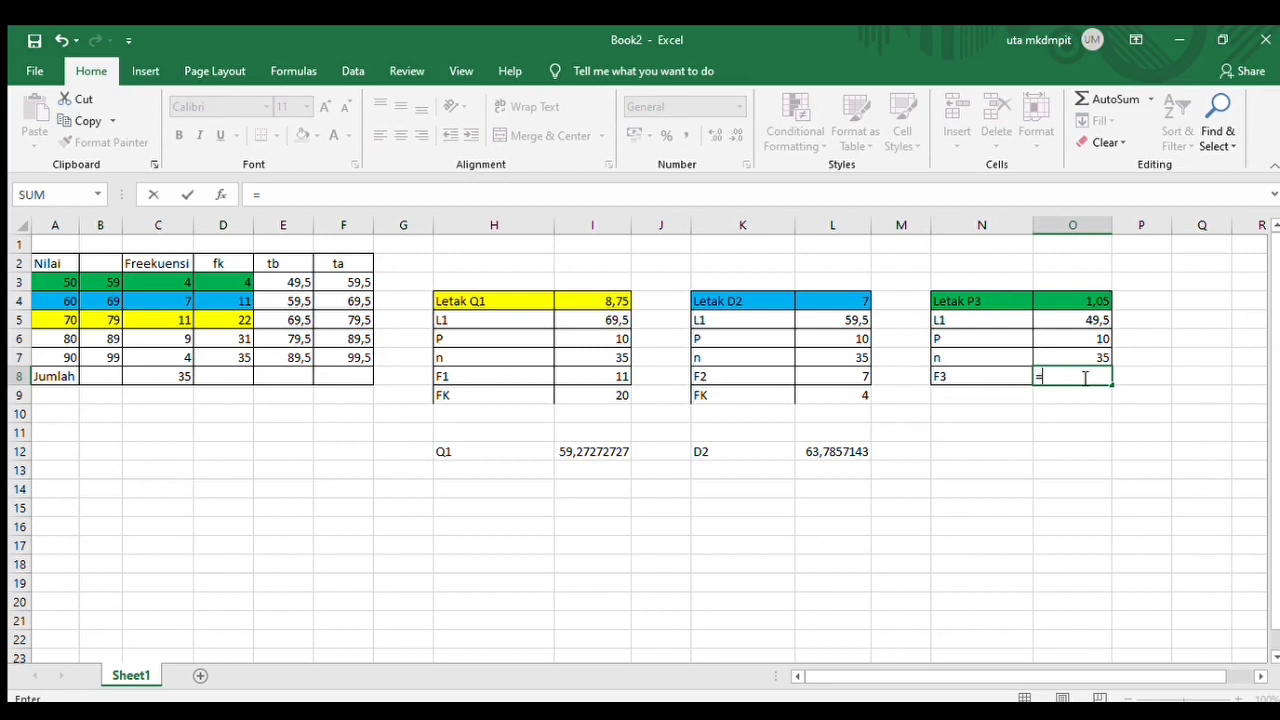
pyautogui.write('4')
pyautogui.press('Return')
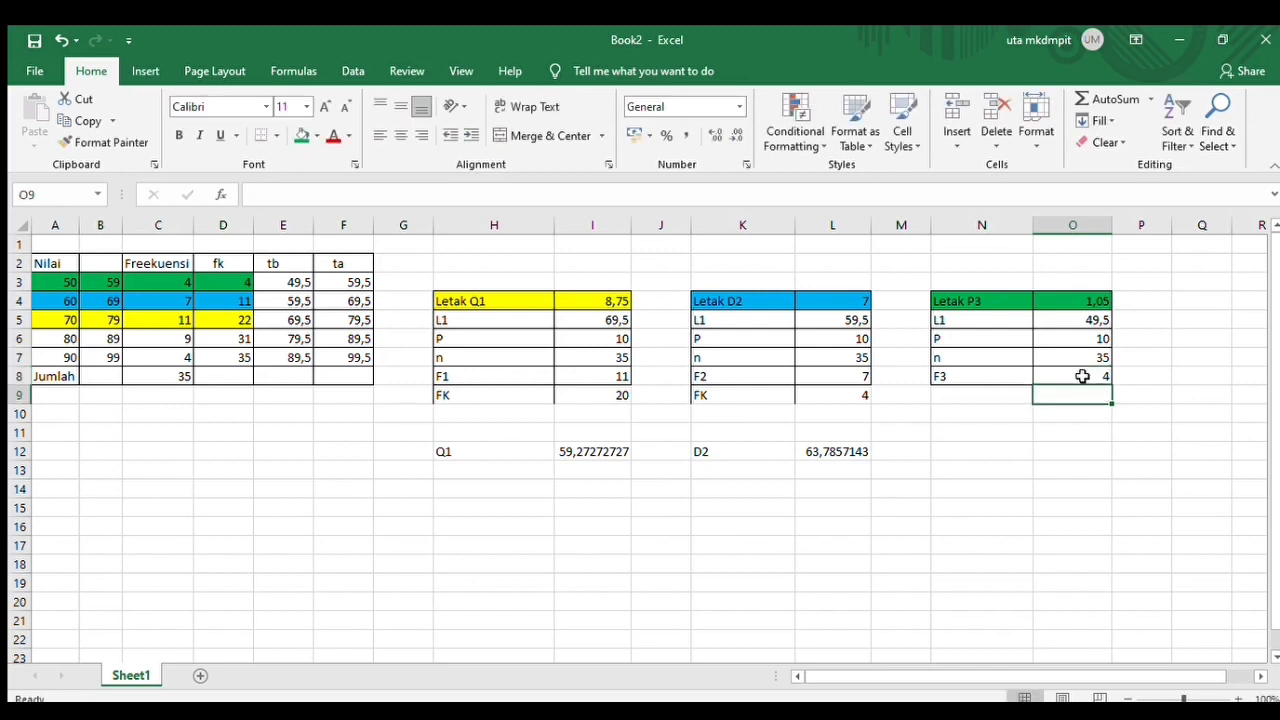
# Add the label "FK" in N9 and enter the preceding cumulative frequency 0 in O9
pyautogui.click(980, 401)
pyautogui.write('F3')
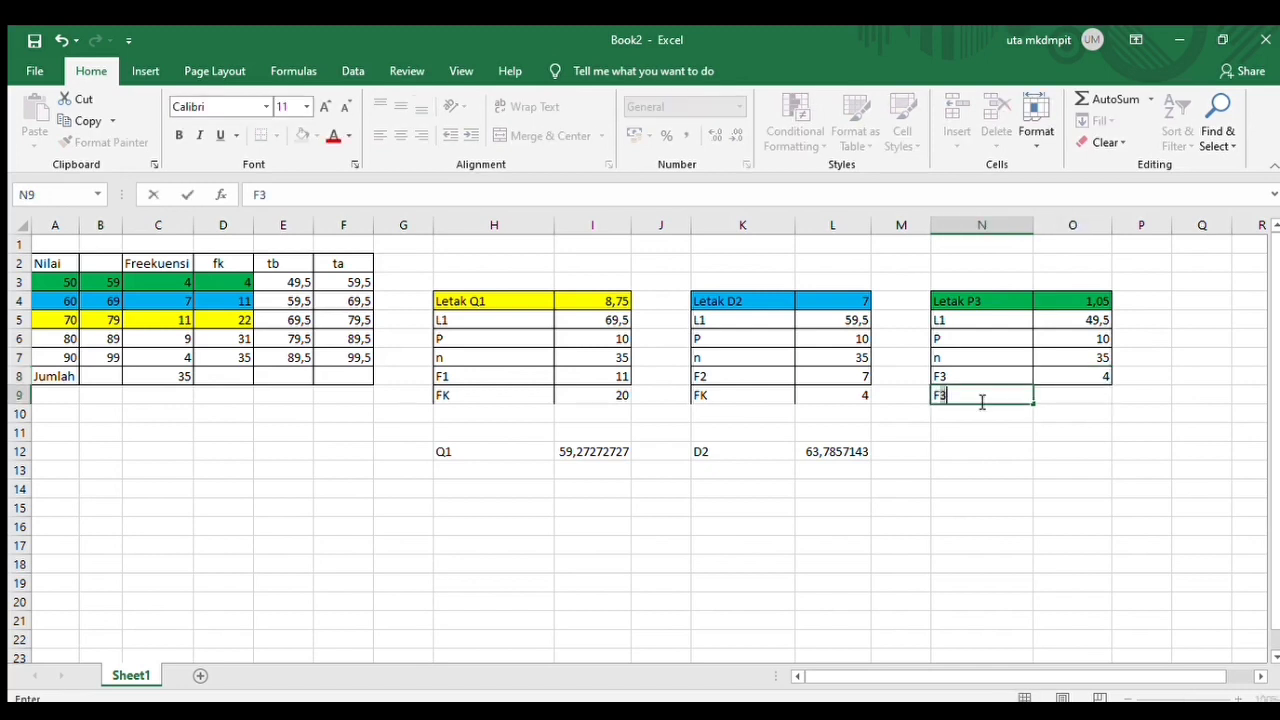
pyautogui.press('BackSpace')
pyautogui.write('K')
pyautogui.click(1043, 396)
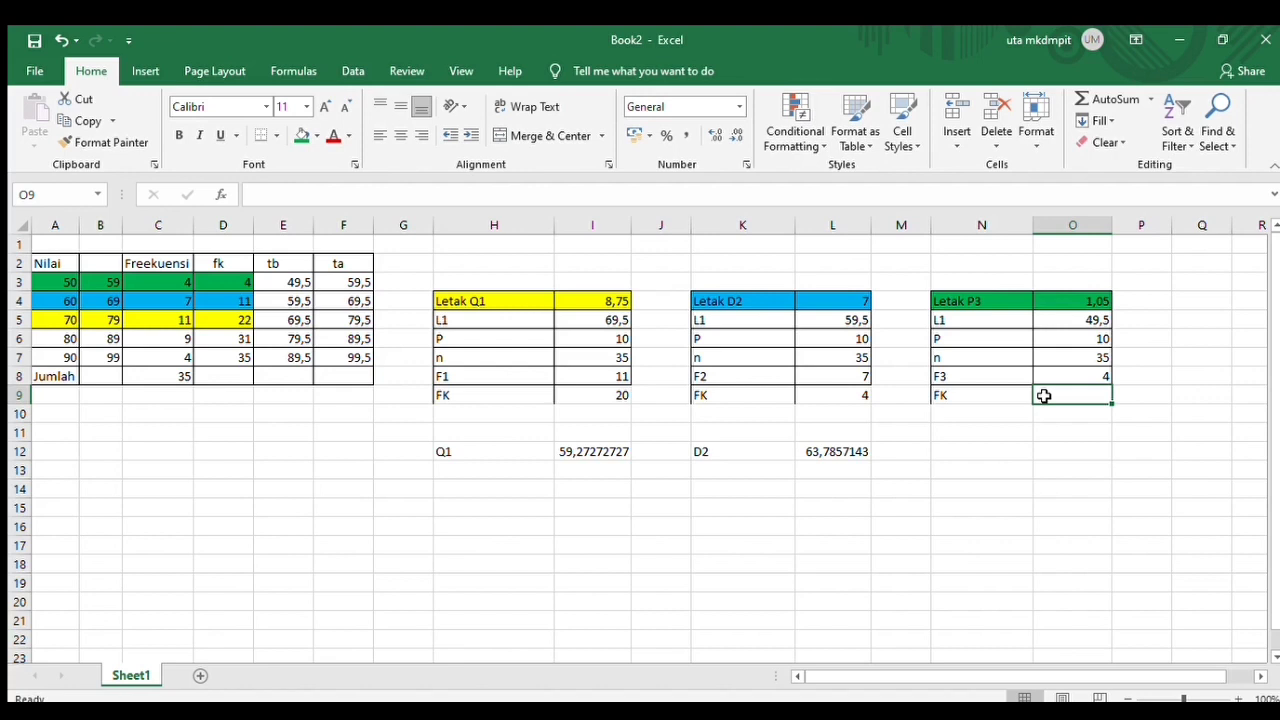
pyautogui.write('0')
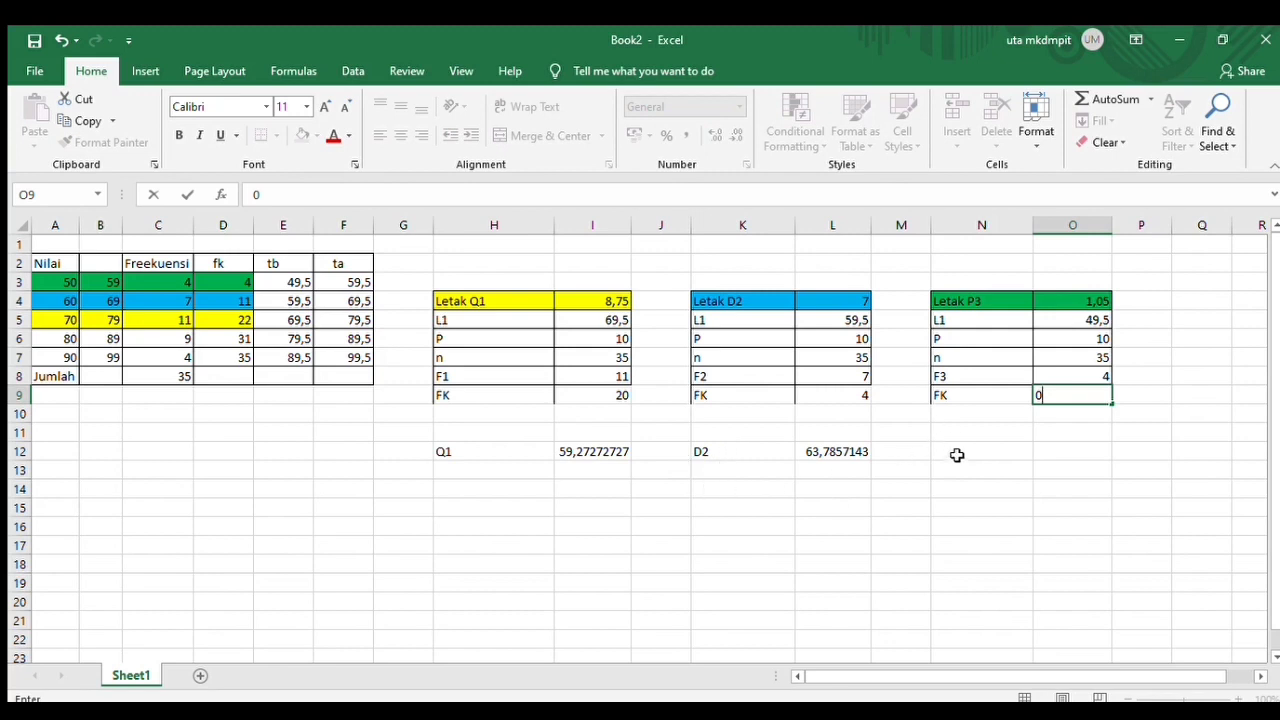
# Label N12 "P3" and calculate the third percentile in O12 with =O5+((O4-O9)/O8)*O6
pyautogui.click(959, 459)
pyautogui.write('P3')
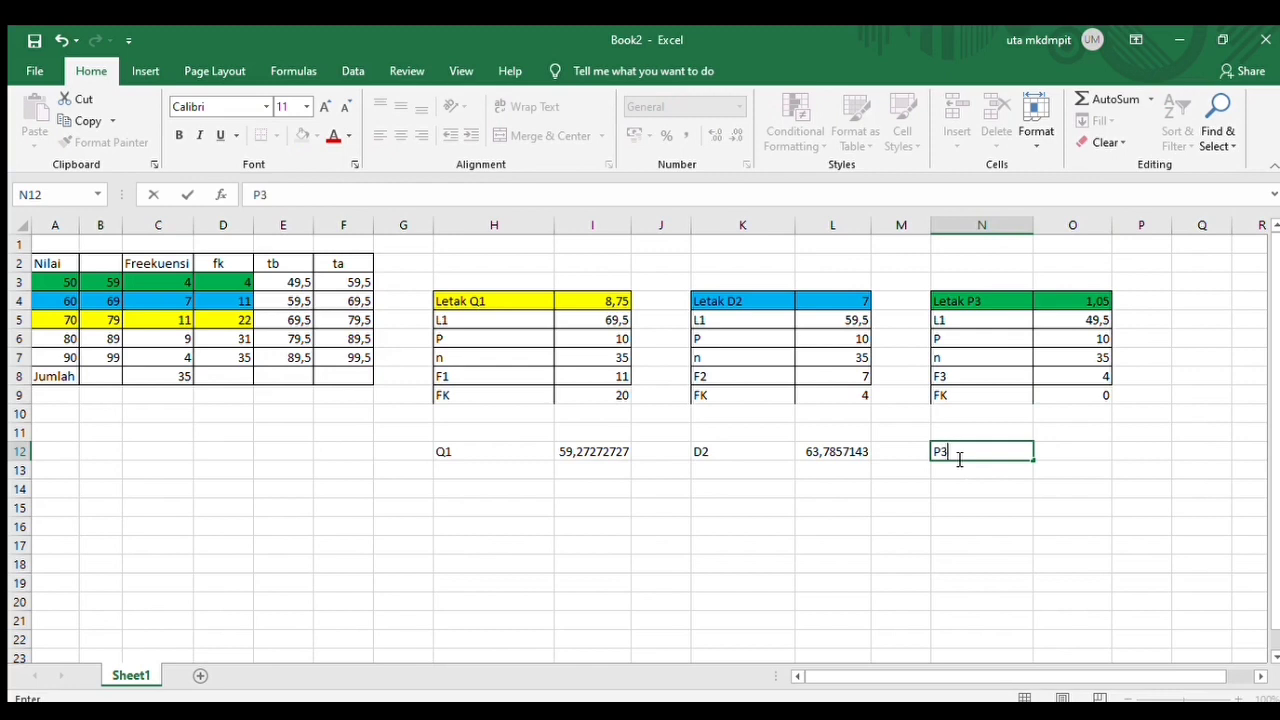
pyautogui.click(1057, 454)
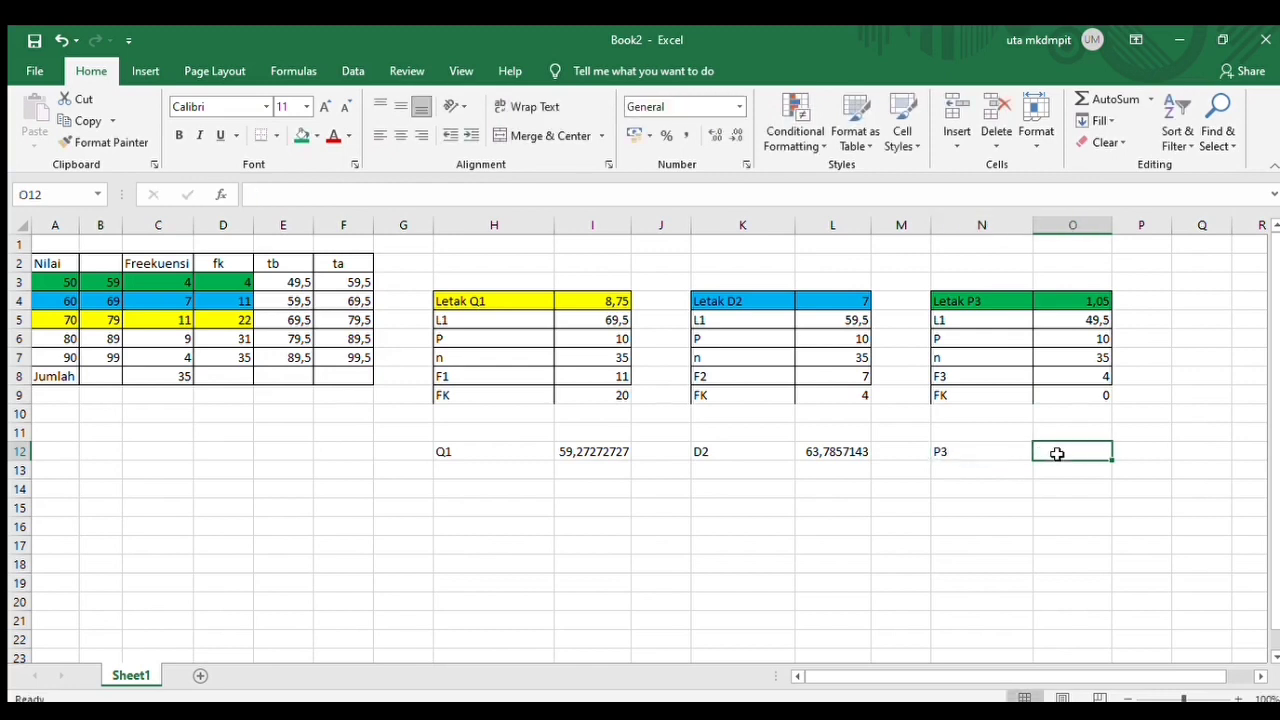
pyautogui.write('=')
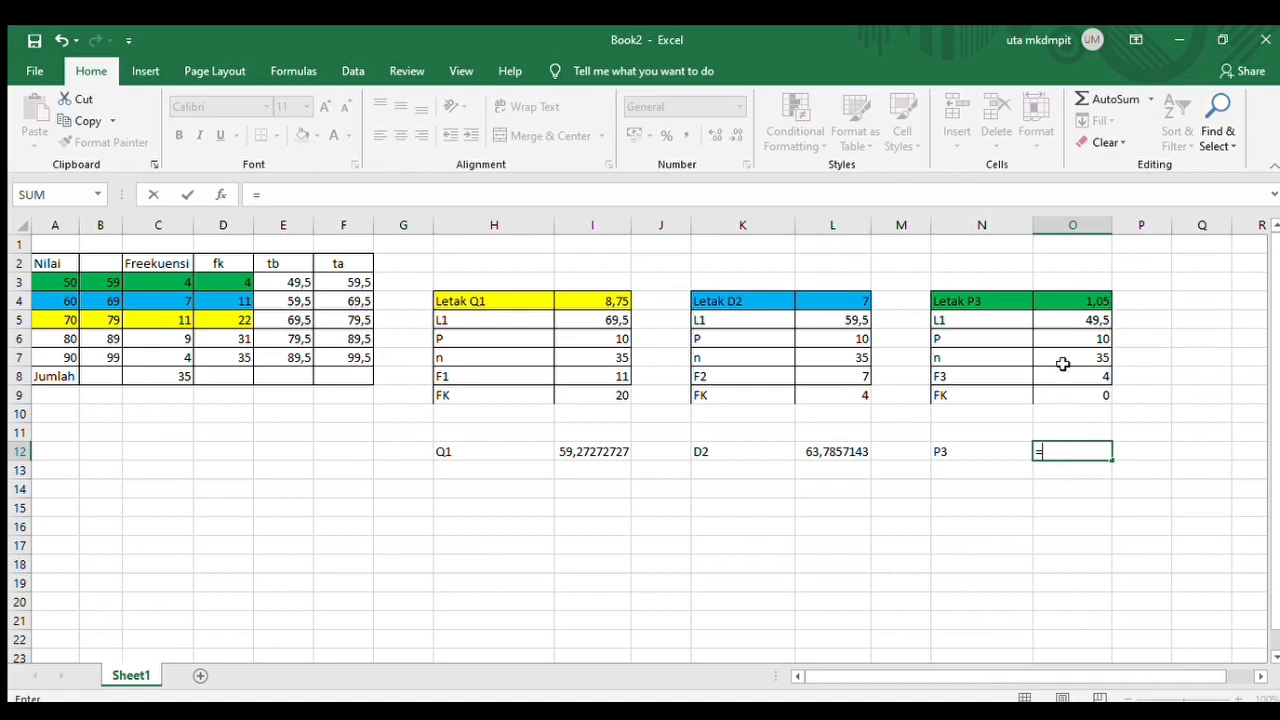
pyautogui.click(1085, 302)
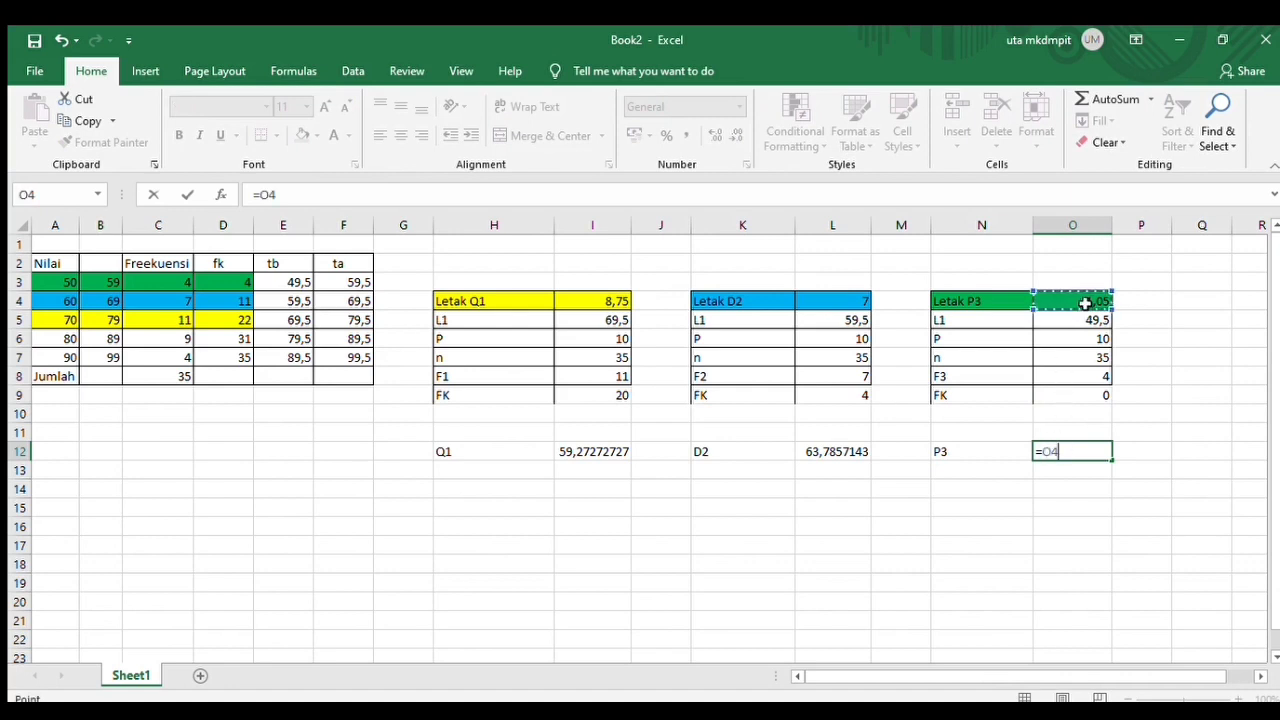
pyautogui.click(1090, 316)
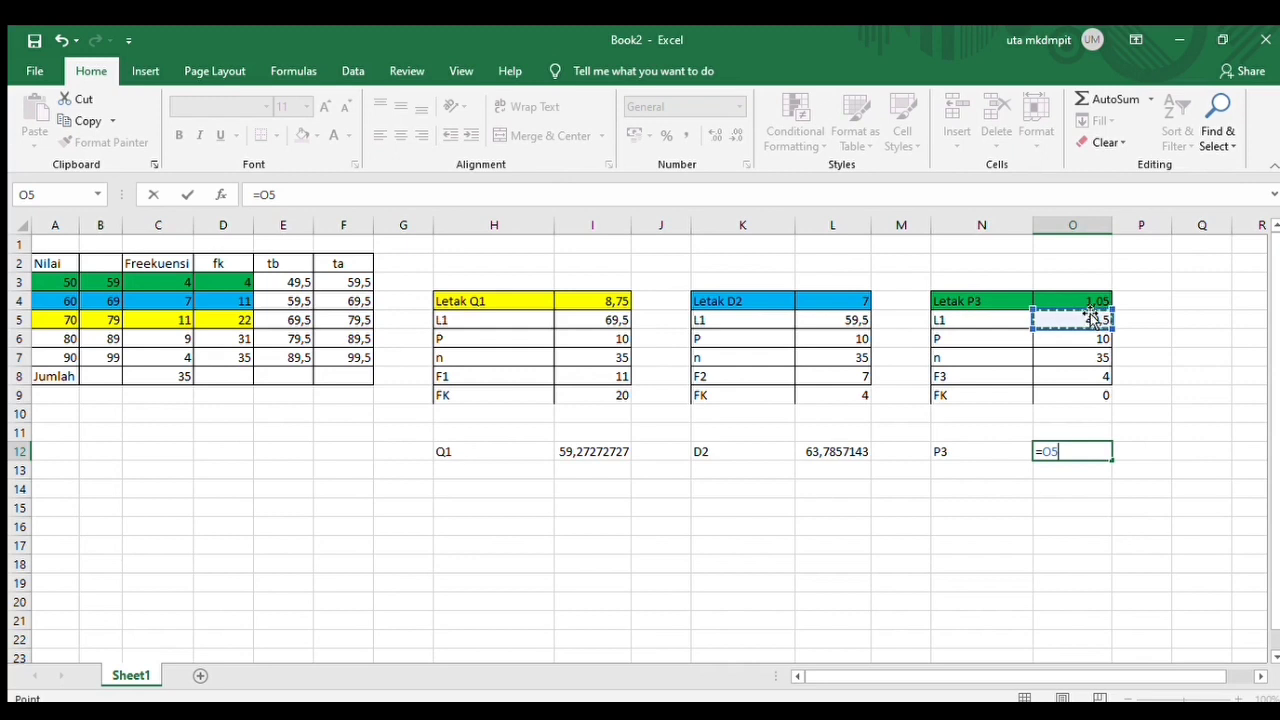
pyautogui.write('+')
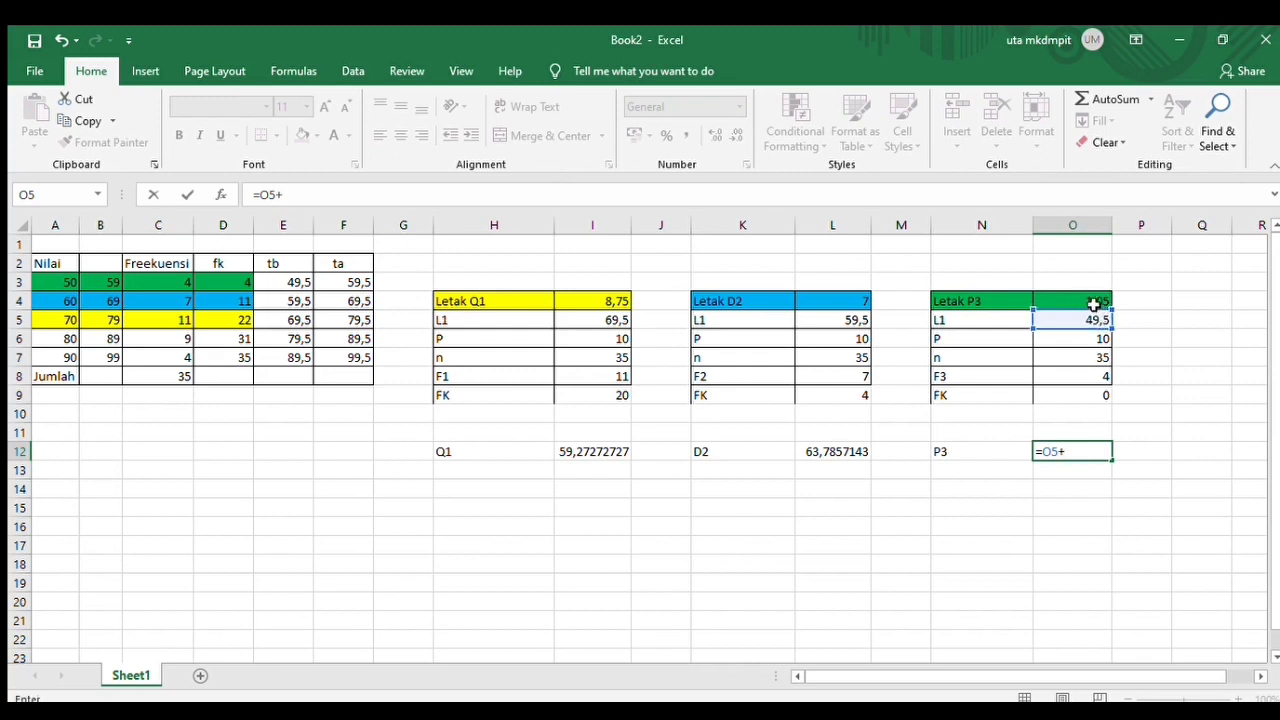
pyautogui.write('((')
pyautogui.click(1095, 301)
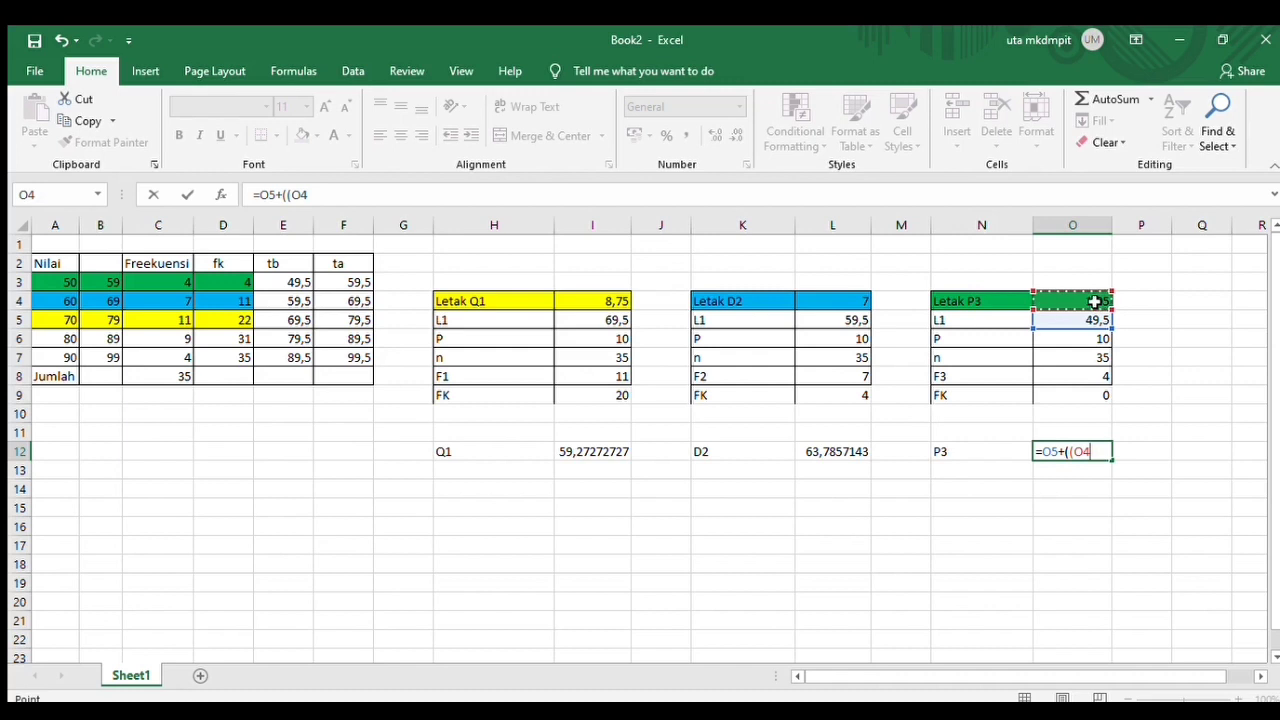
pyautogui.write('-')
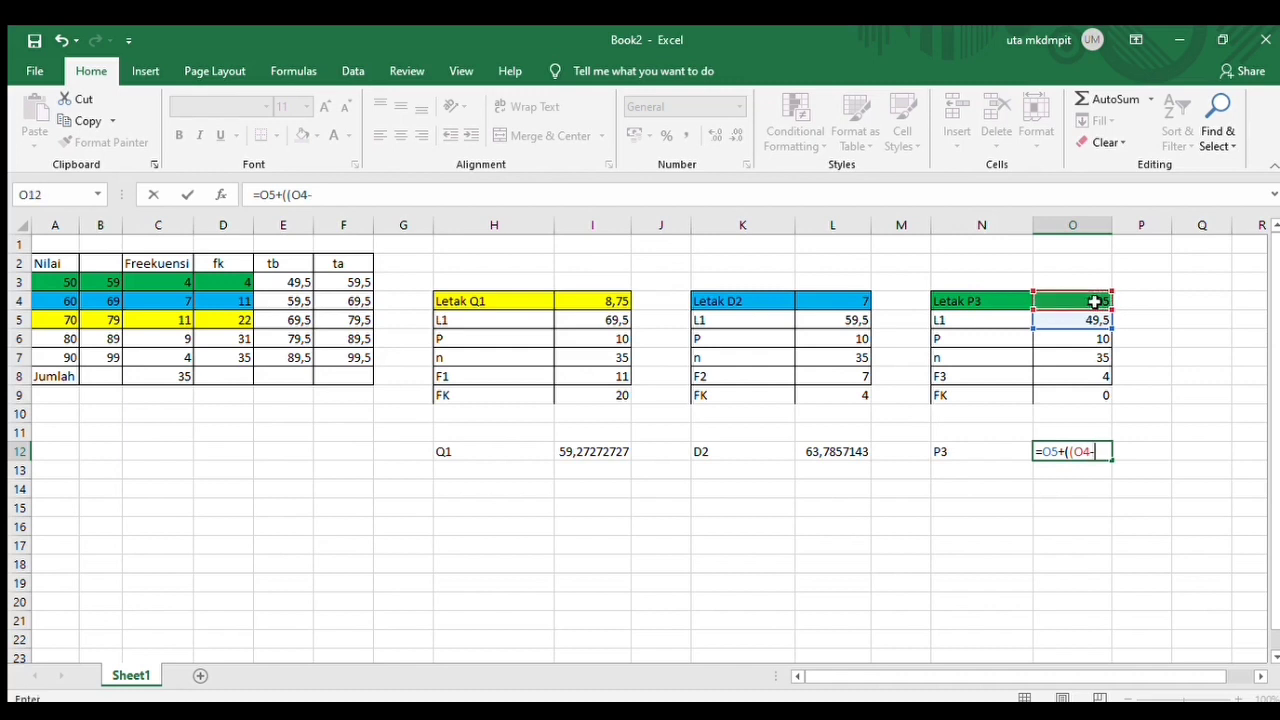
pyautogui.click(1094, 393)
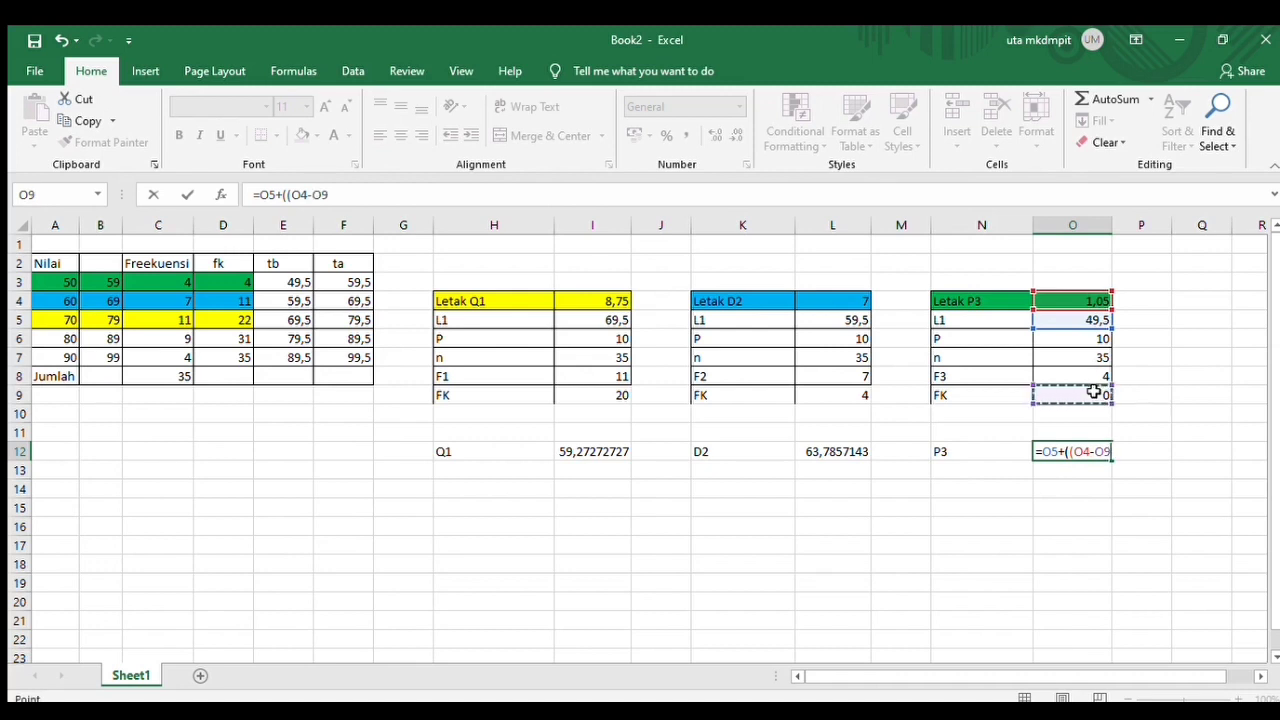
pyautogui.write(')/')
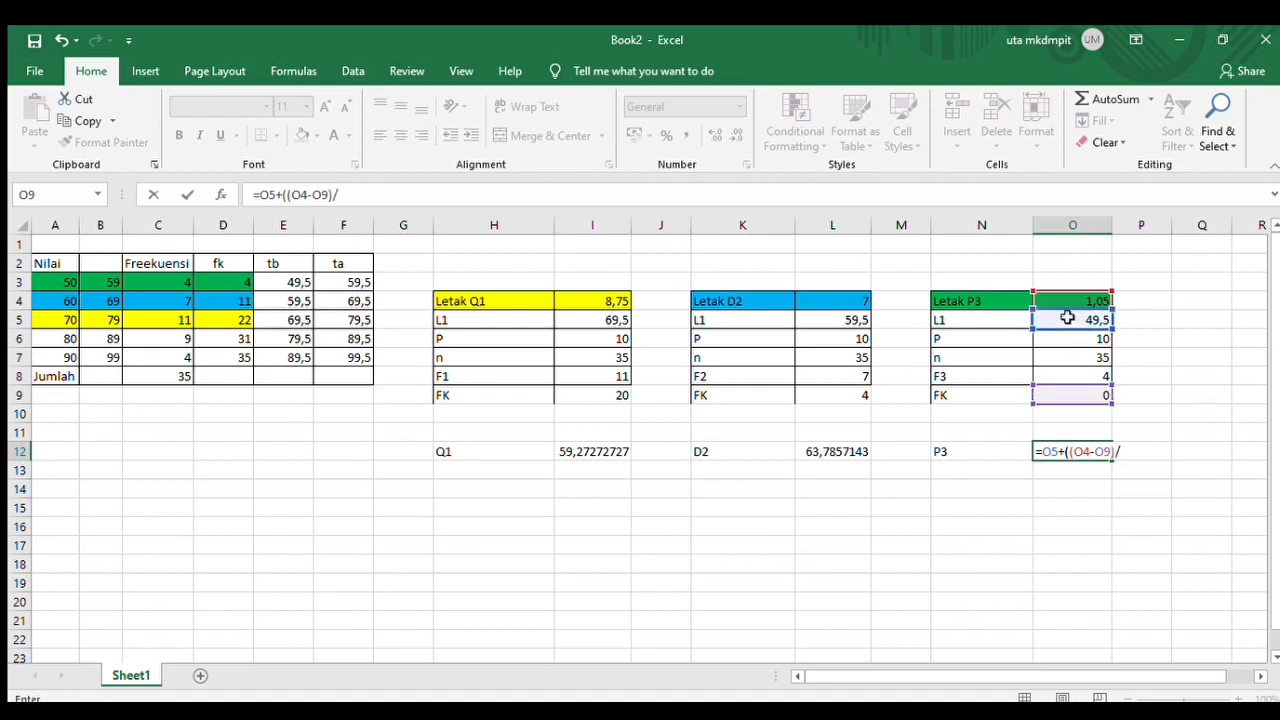
pyautogui.click(1105, 372)
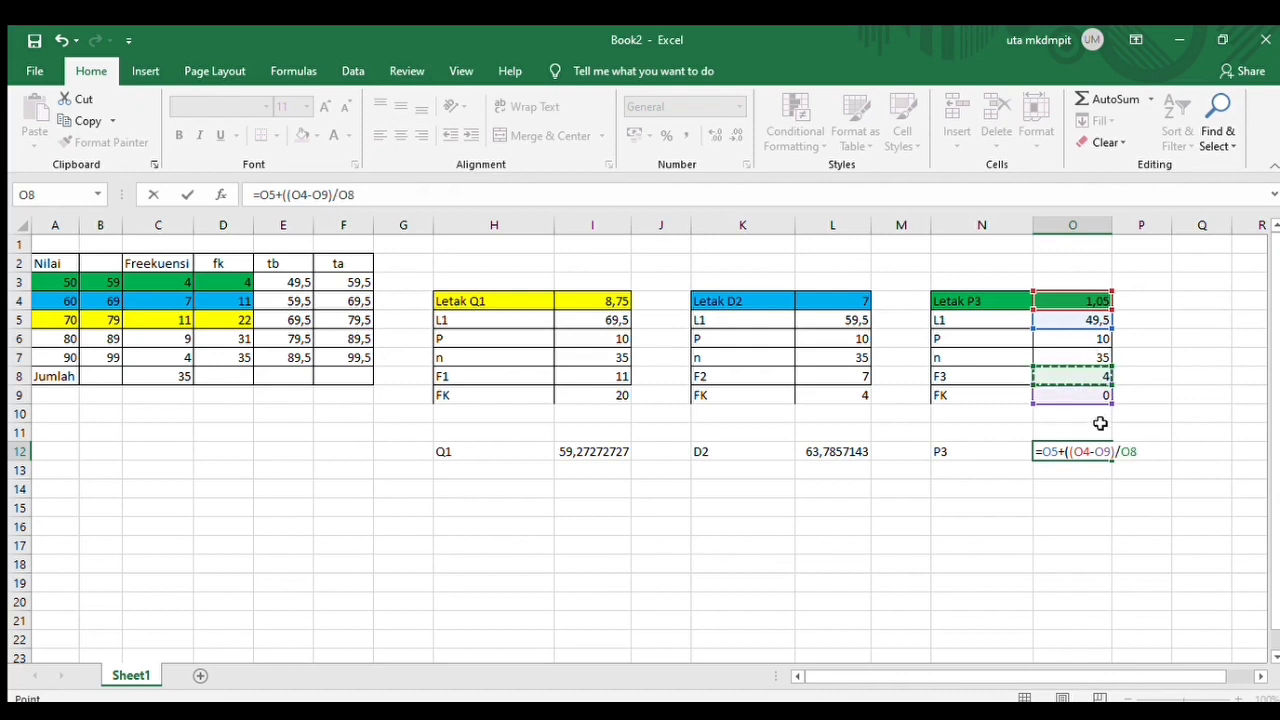
pyautogui.write(')*')
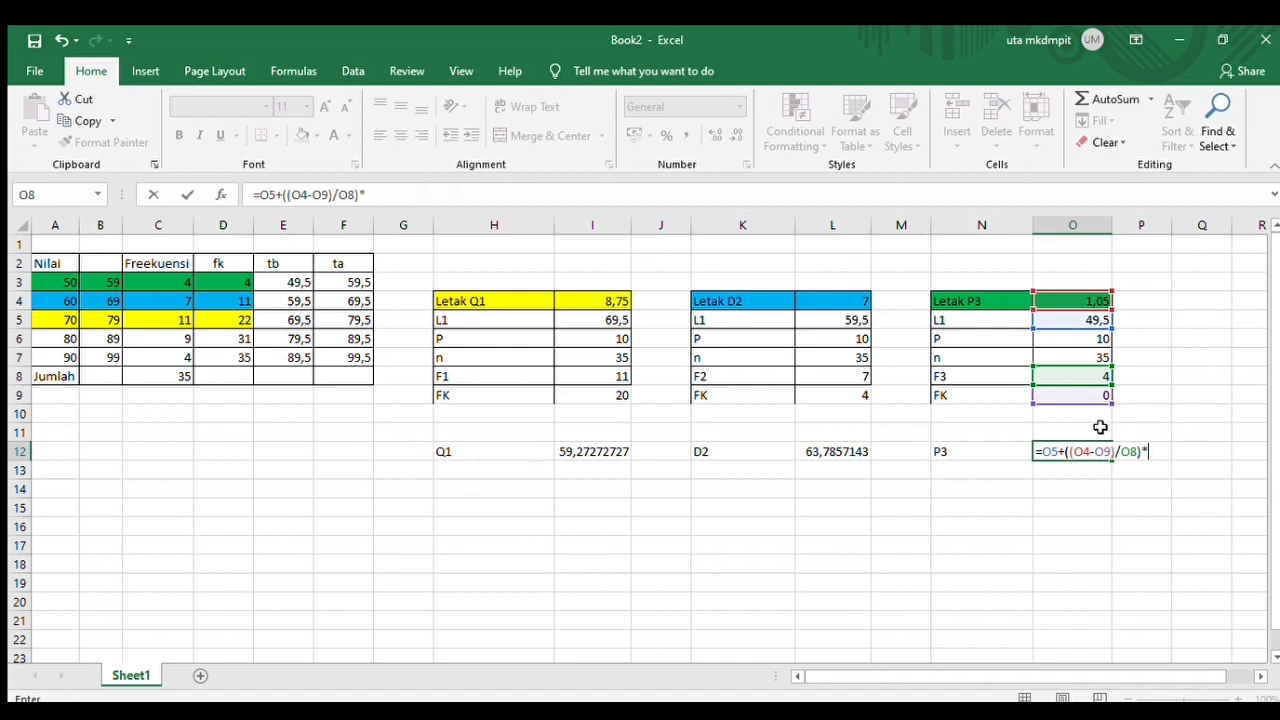
pyautogui.click(1100, 338)
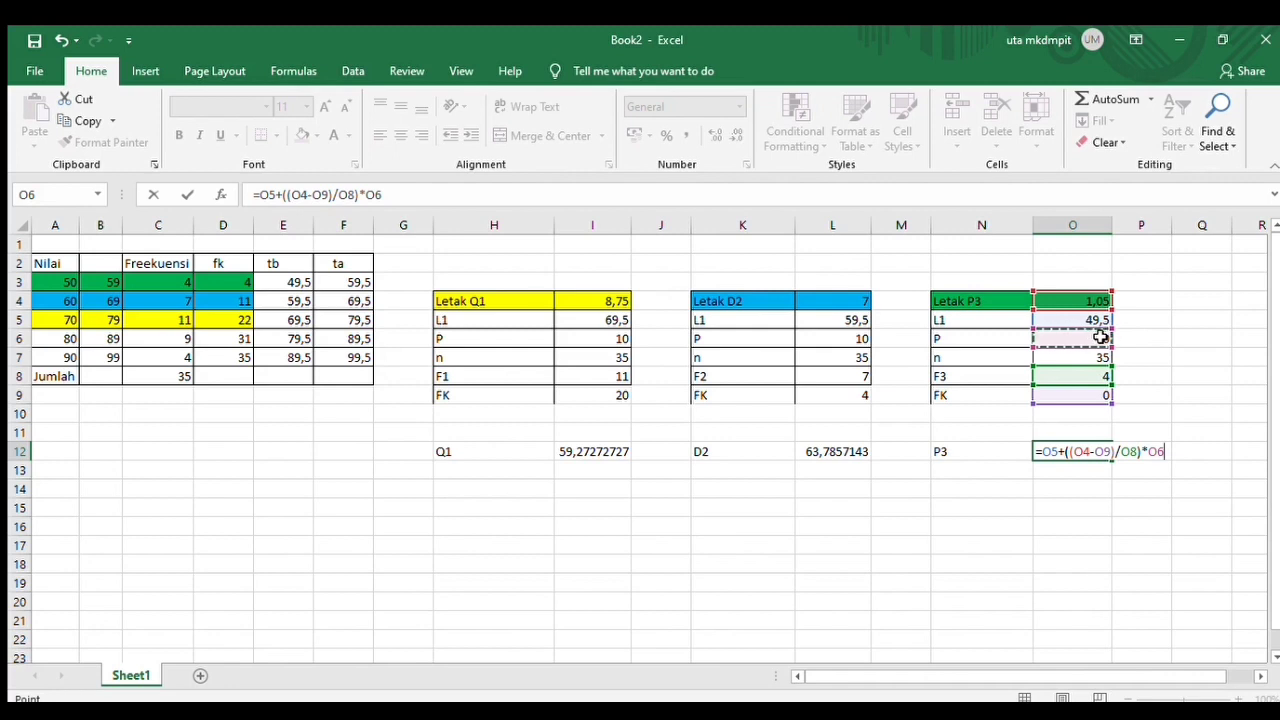
pyautogui.press('Return')
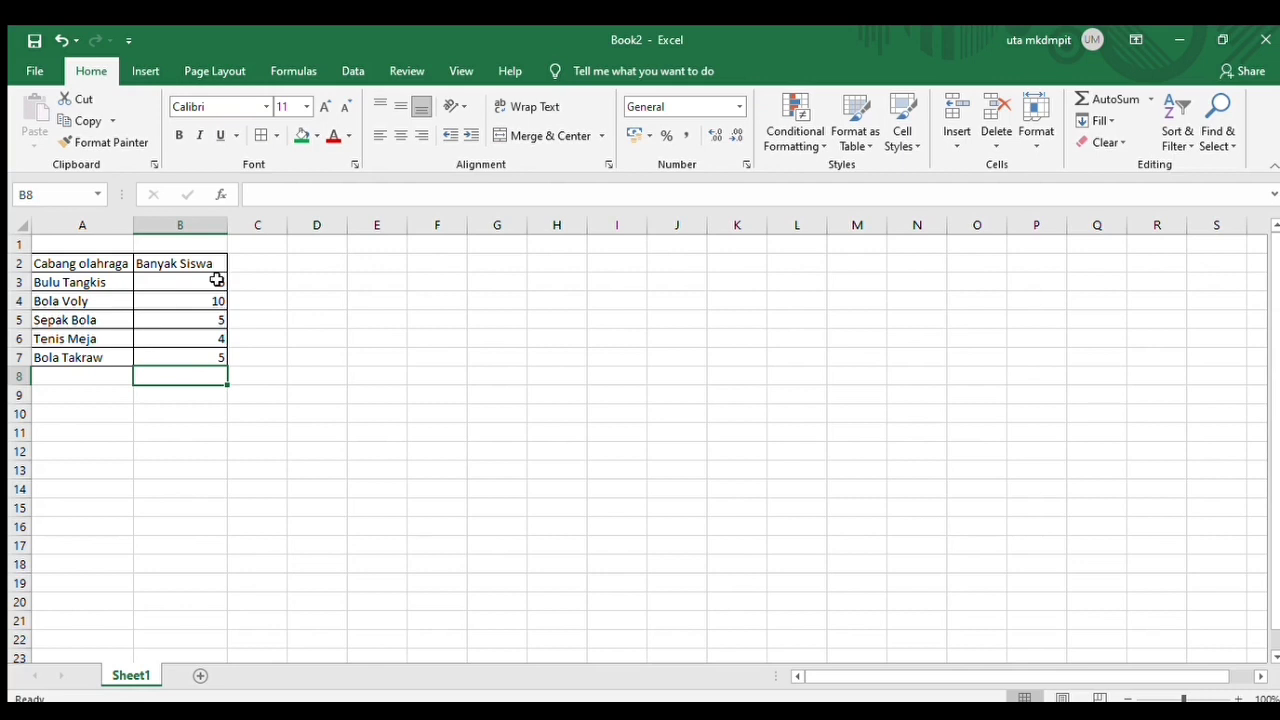
# Insert a plain 2-D line chart of the Banyak Siswa values in B3:B7
pyautogui.click(146, 72)
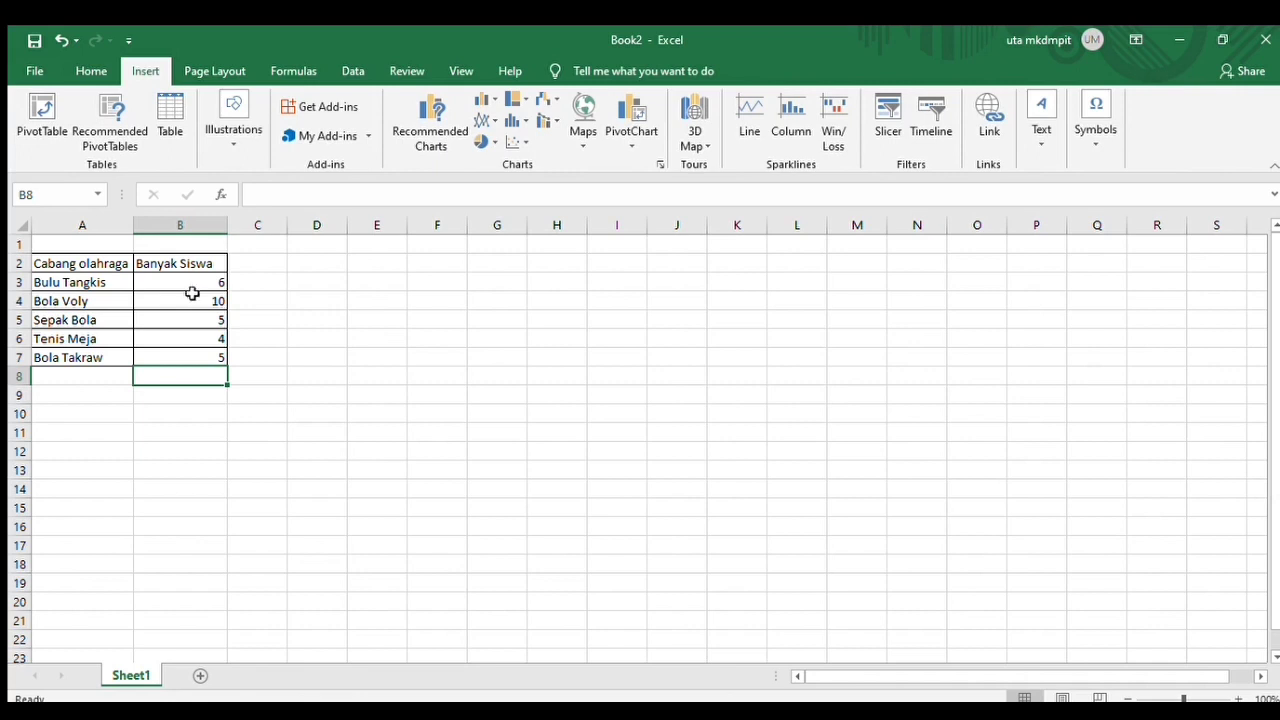
pyautogui.moveTo(204, 285); pyautogui.dragTo(213, 348)
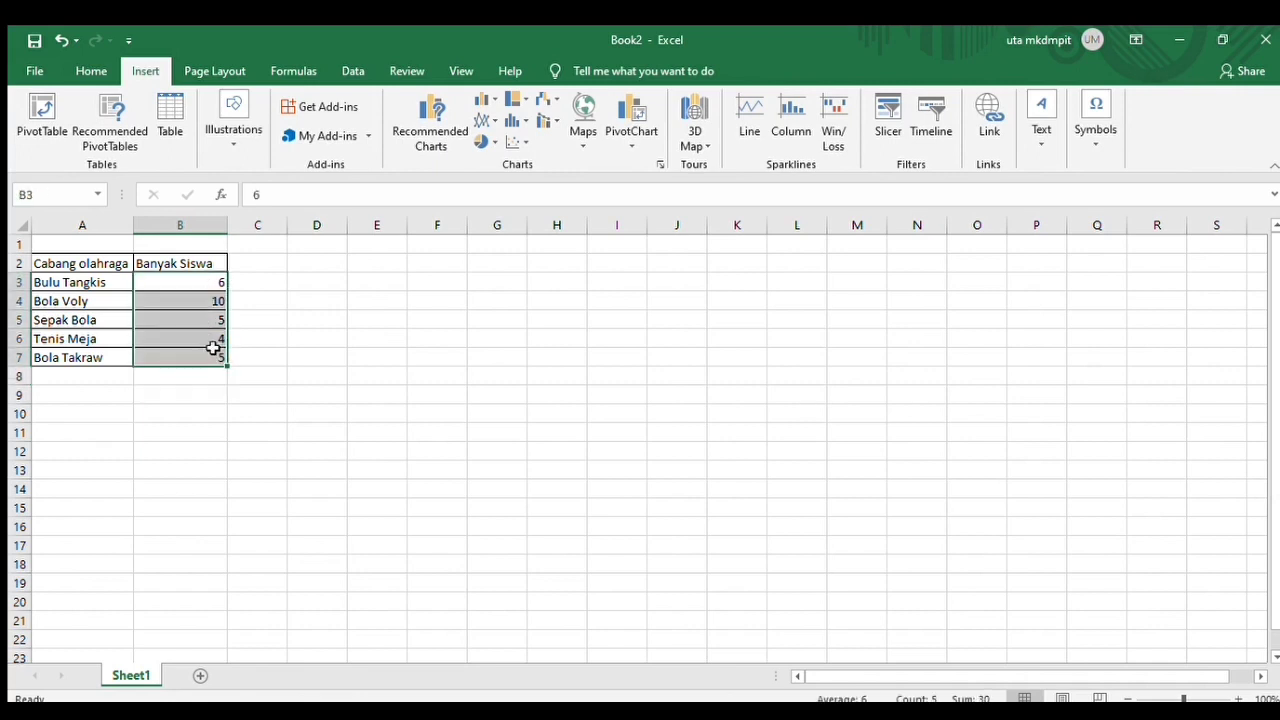
pyautogui.click(480, 120)
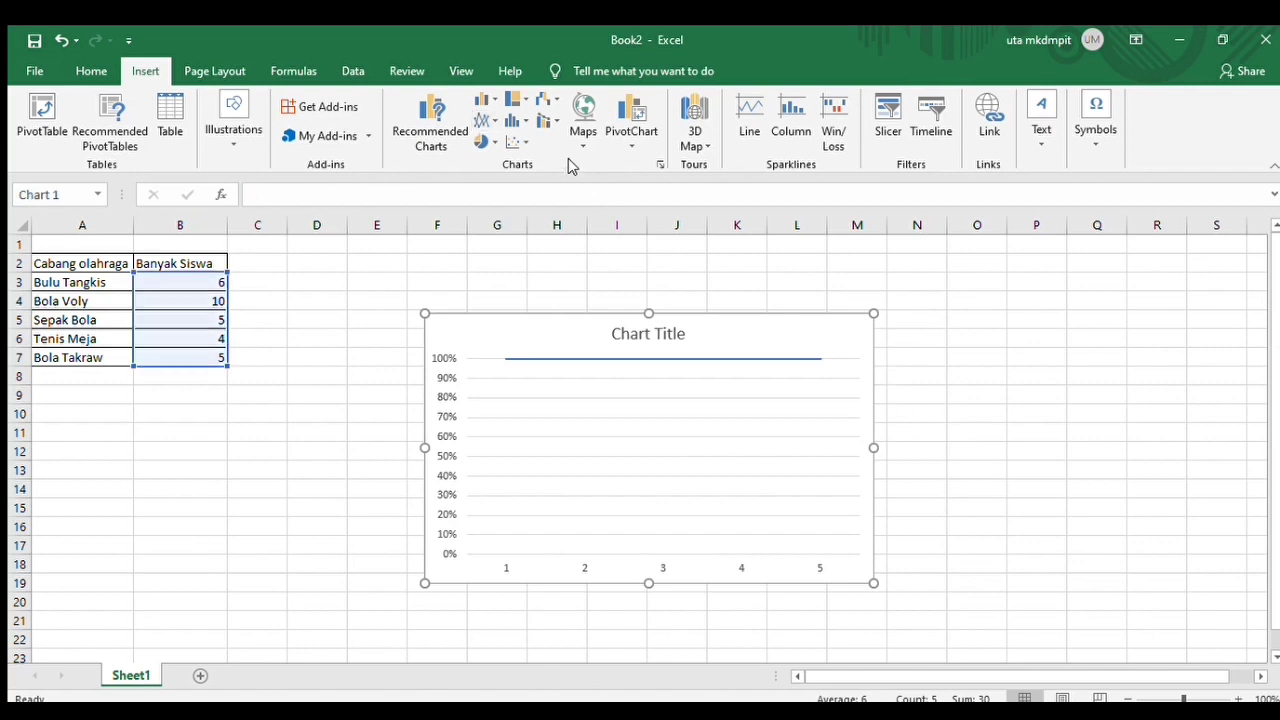
pyautogui.click(486, 120)
pyautogui.click(512, 170)
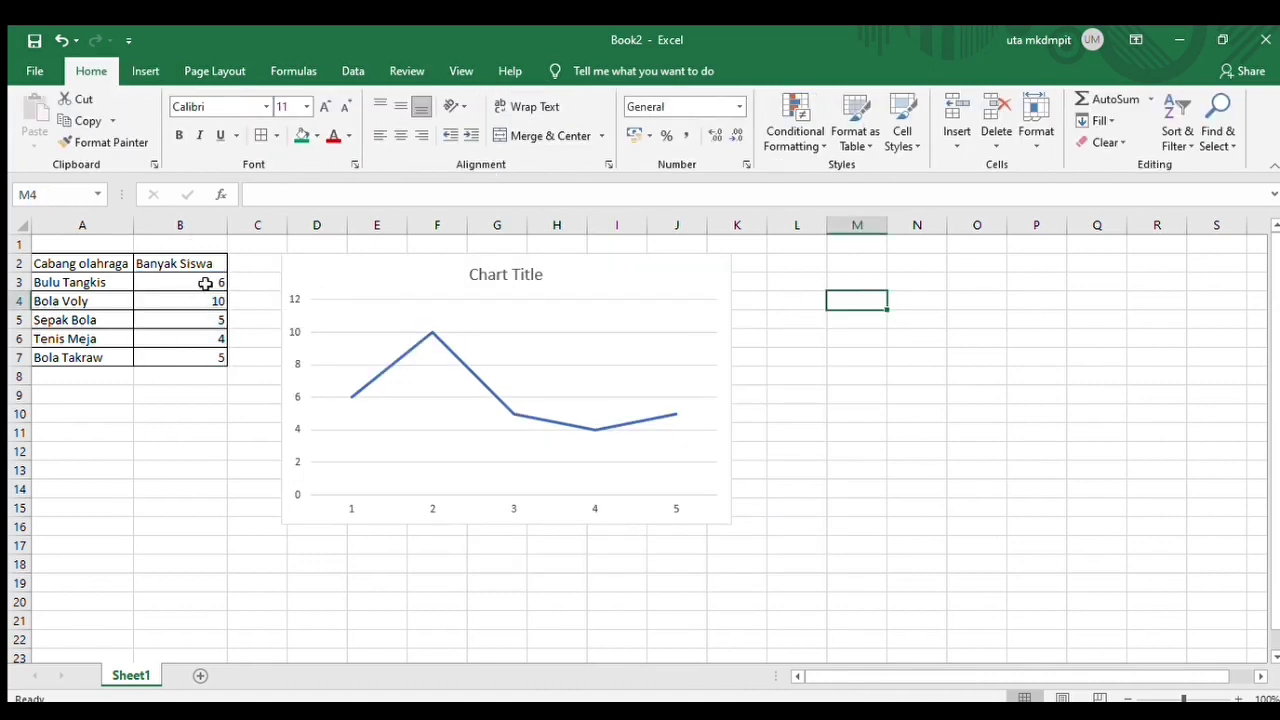
# Insert a clustered column chart of the values in B3:B7 and place it to the right of the line chart
pyautogui.moveTo(205, 284); pyautogui.dragTo(210, 351)
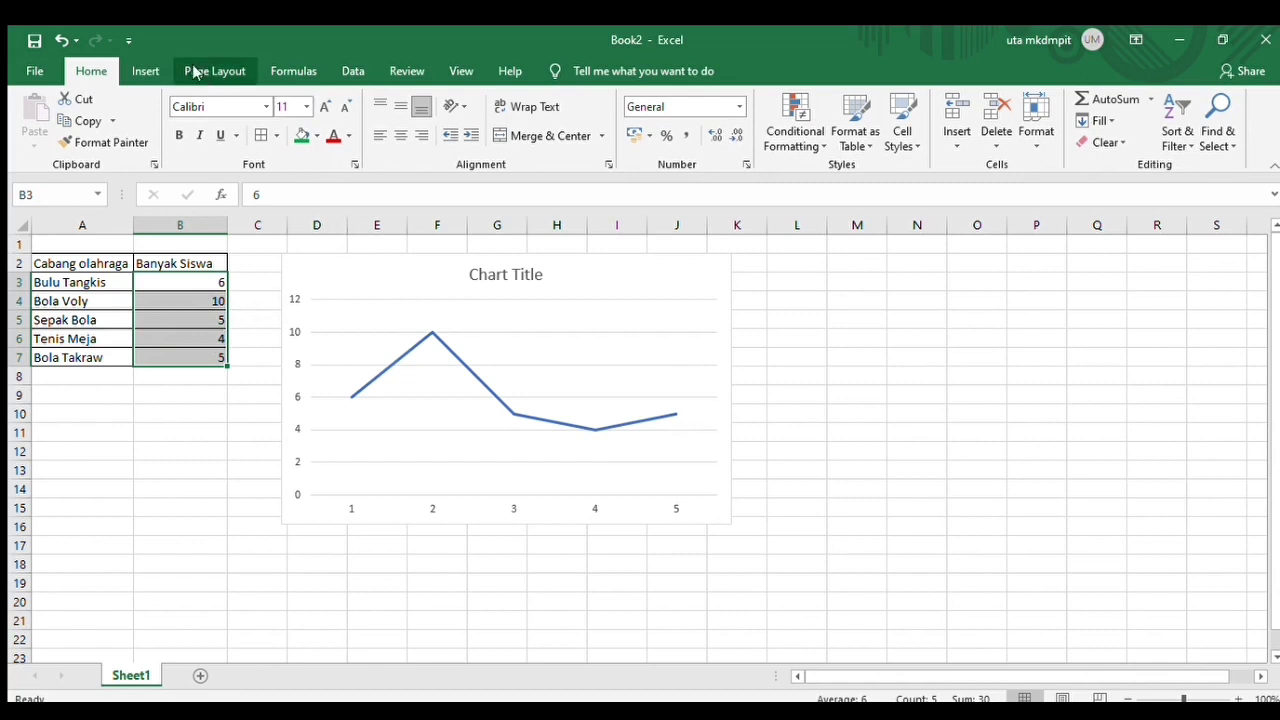
pyautogui.click(145, 71)
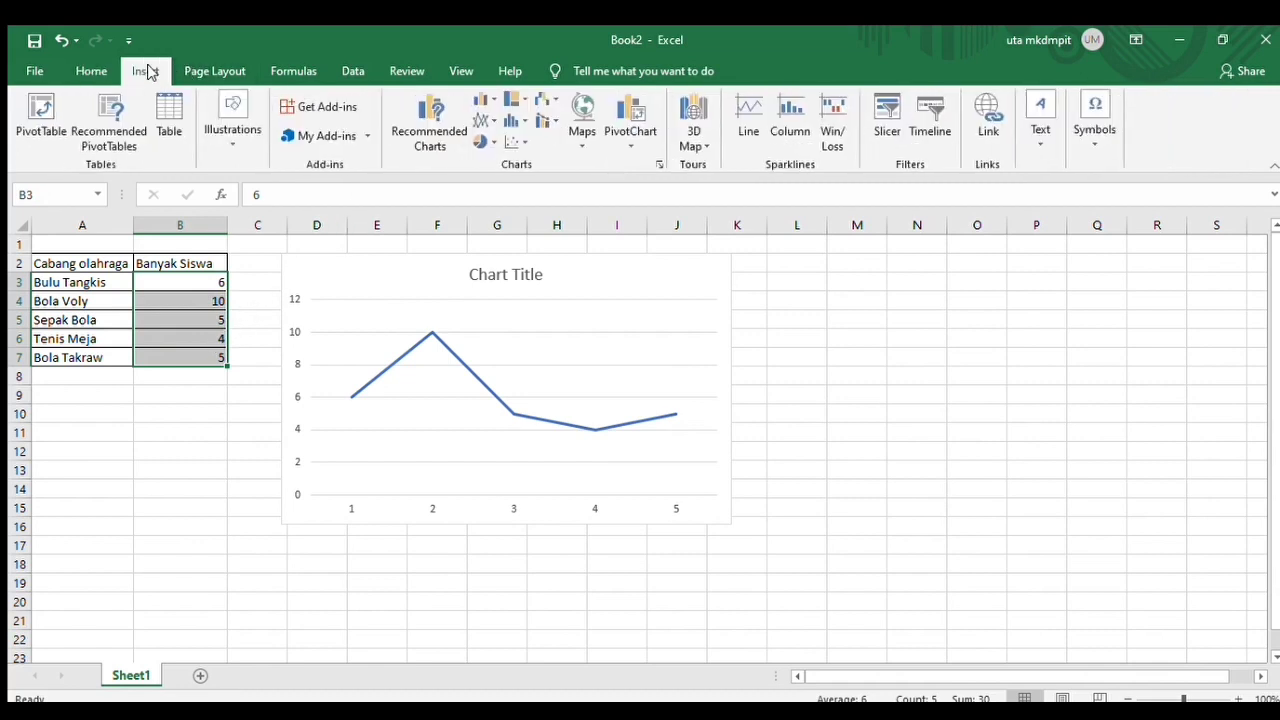
pyautogui.click(478, 97)
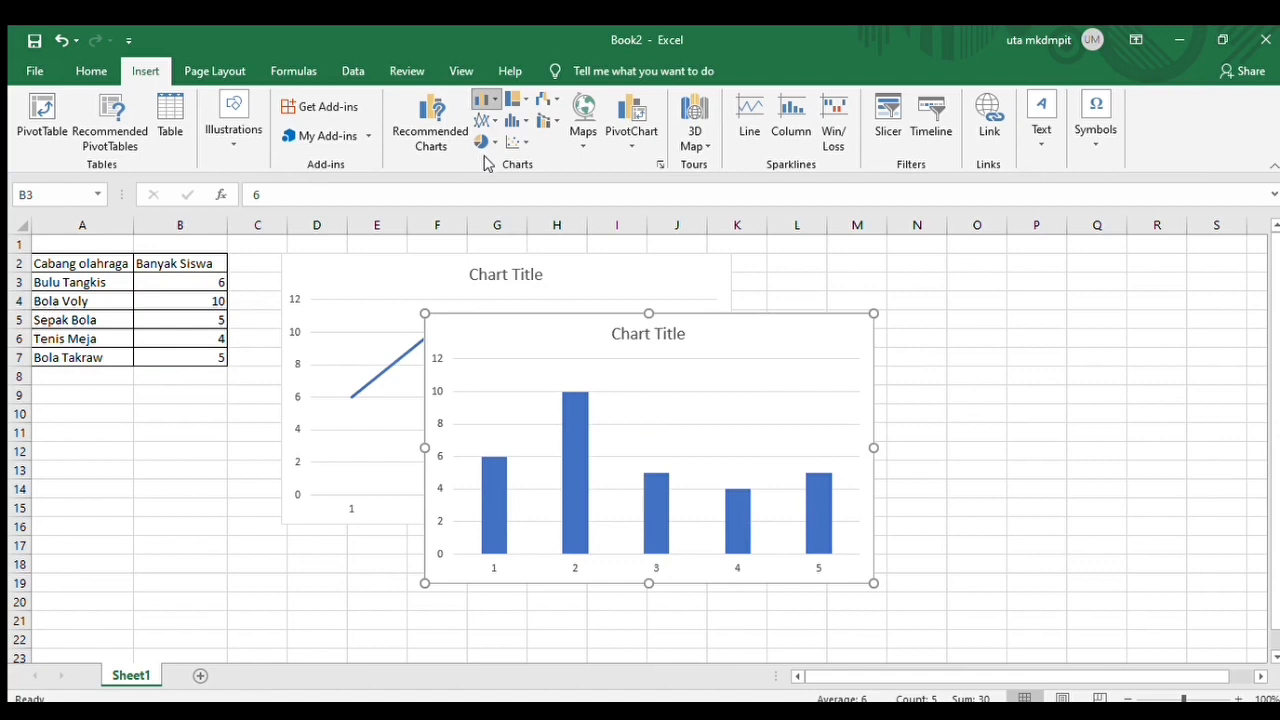
pyautogui.click(487, 163)
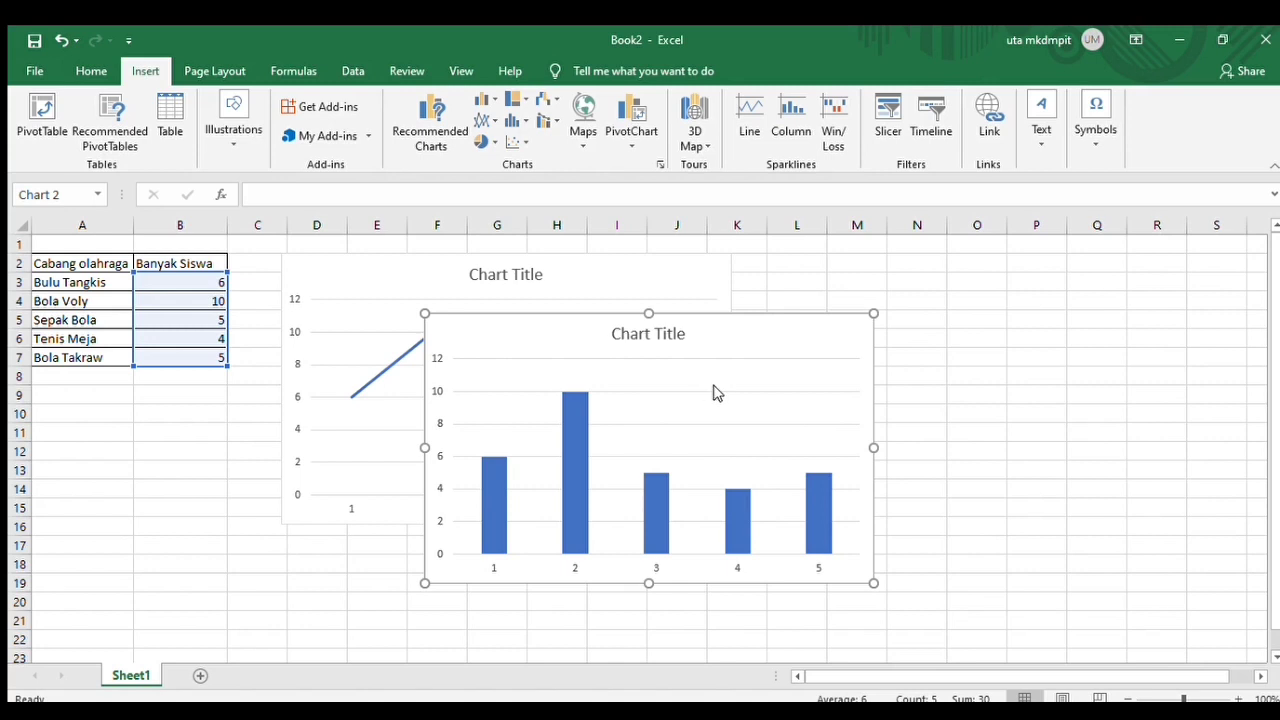
pyautogui.click(845, 343)
pyautogui.moveTo(846, 339); pyautogui.dragTo(1163, 283)
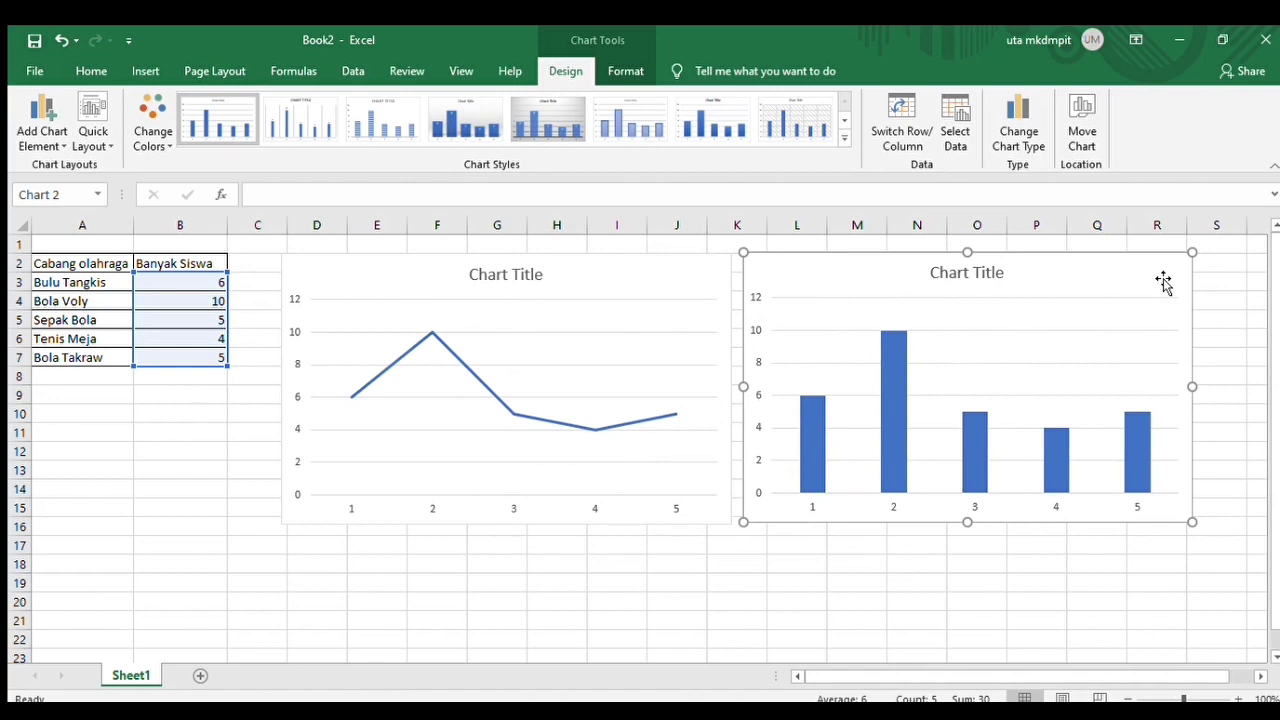
# Shrink both the line chart and the column chart, and move the column chart closer to the line chart
pyautogui.click(692, 365)
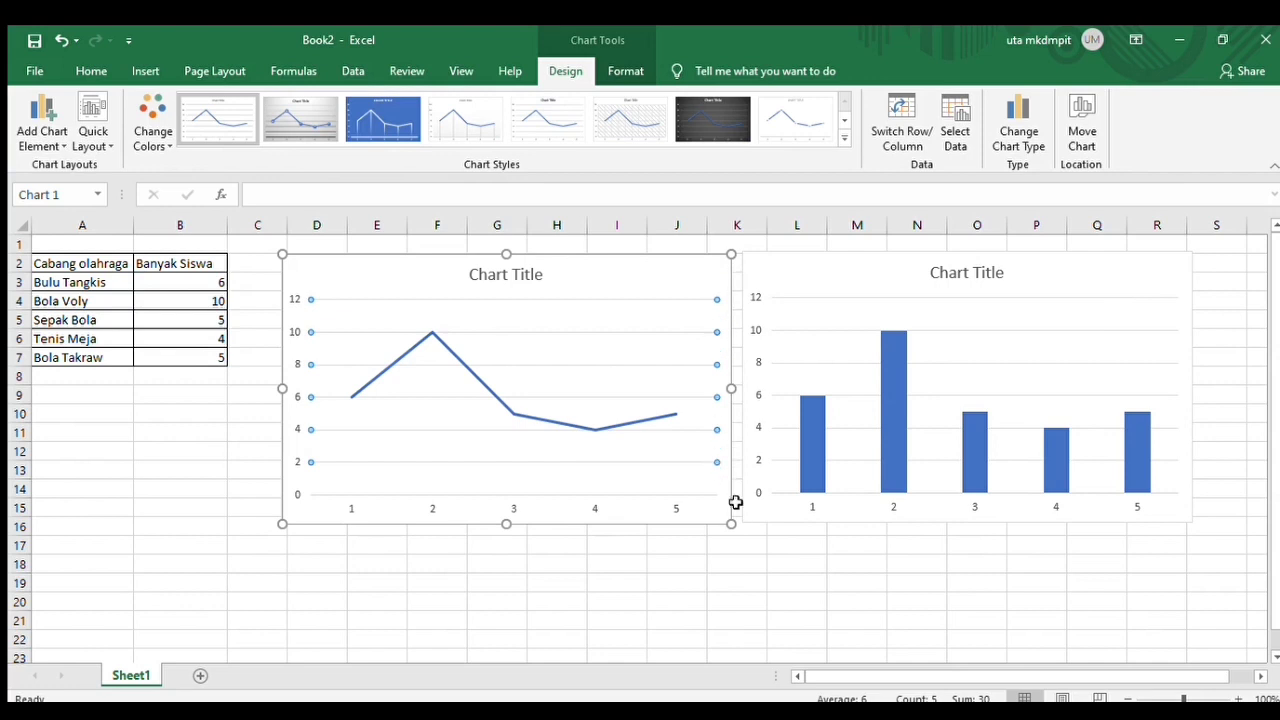
pyautogui.moveTo(732, 524); pyautogui.dragTo(649, 453)
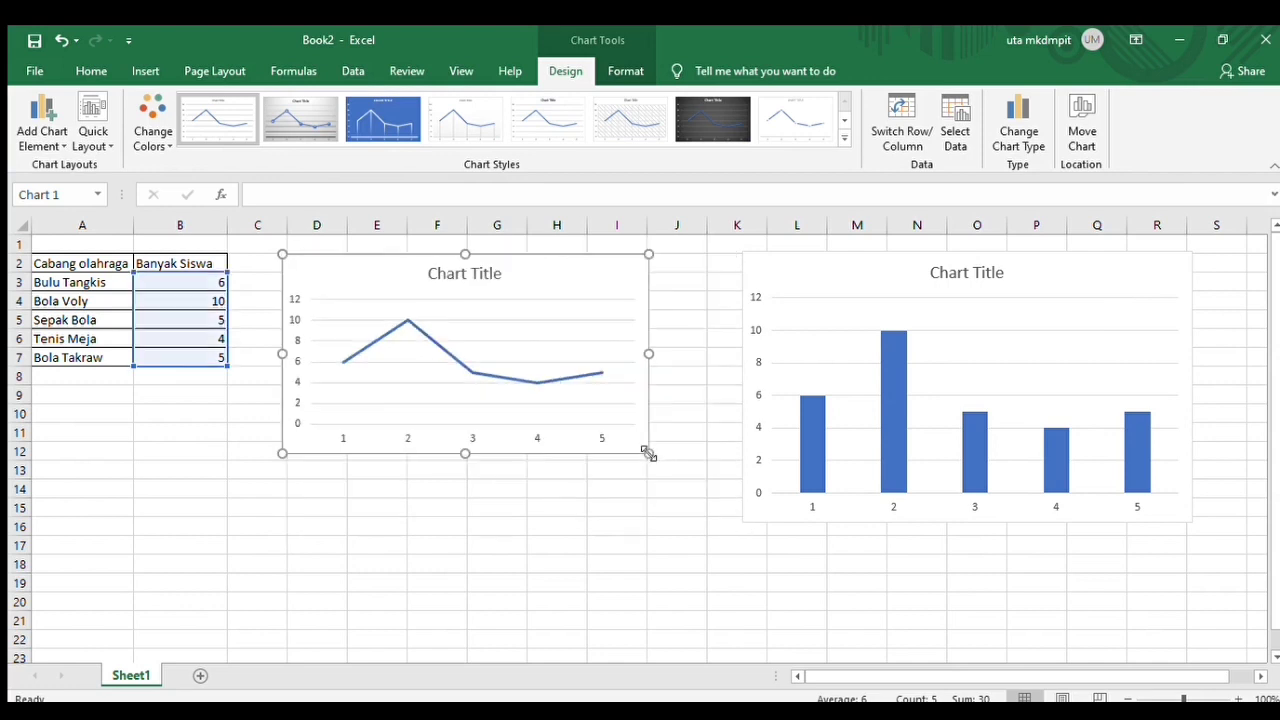
pyautogui.click(1113, 440)
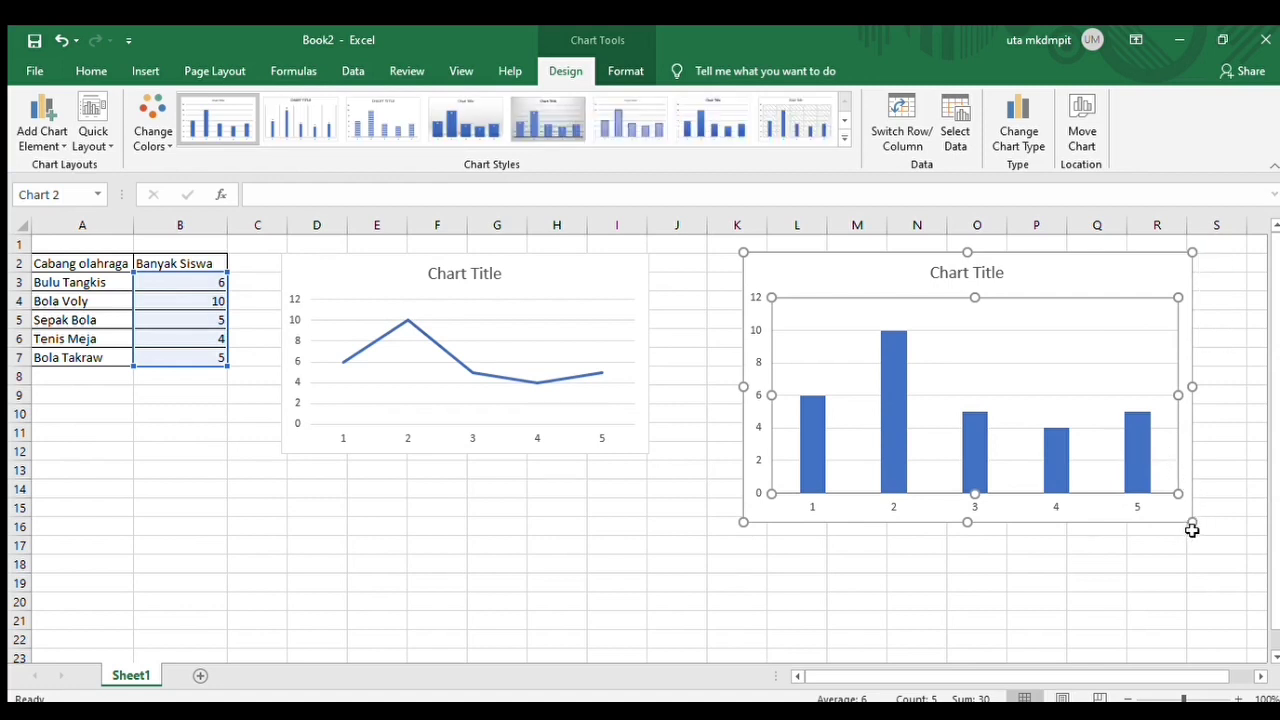
pyautogui.moveTo(1192, 524); pyautogui.dragTo(1076, 454)
pyautogui.moveTo(971, 297); pyautogui.dragTo(951, 266)
pyautogui.click(1012, 271)
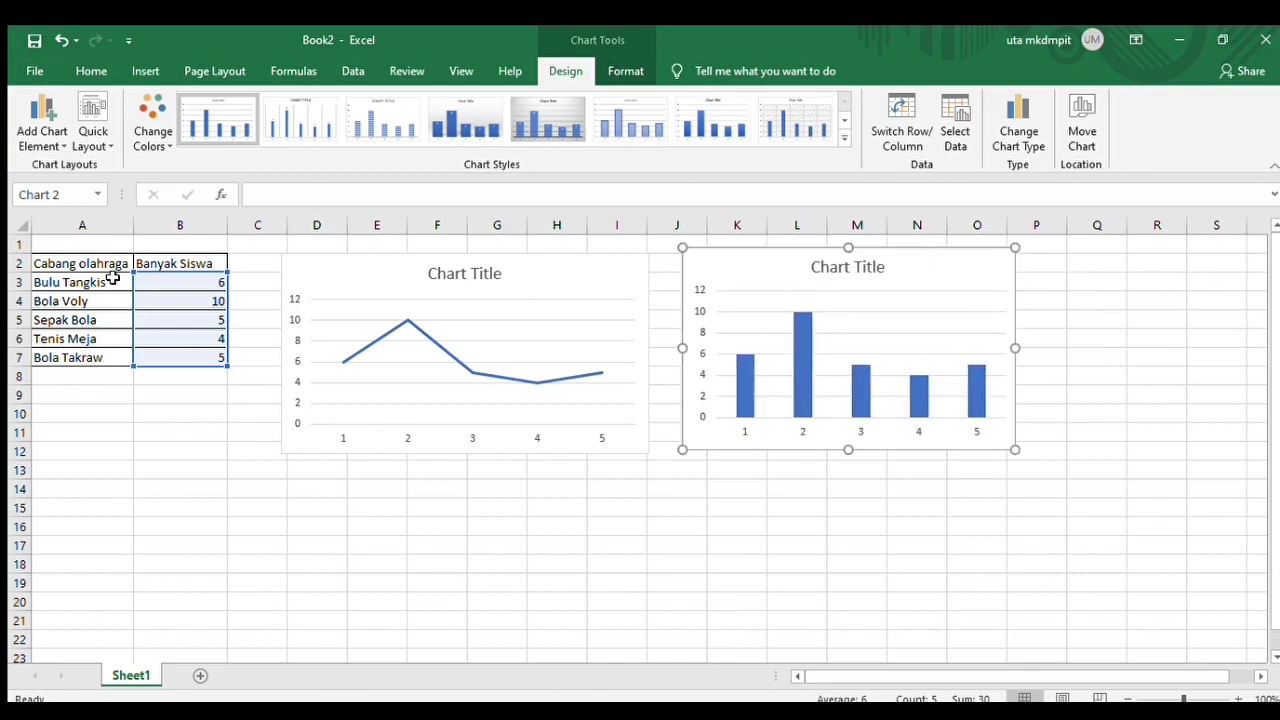
# Insert a 2-D pie chart of the Banyak Siswa values in B3:B7
pyautogui.click(146, 69)
pyautogui.moveTo(190, 283); pyautogui.dragTo(214, 357)
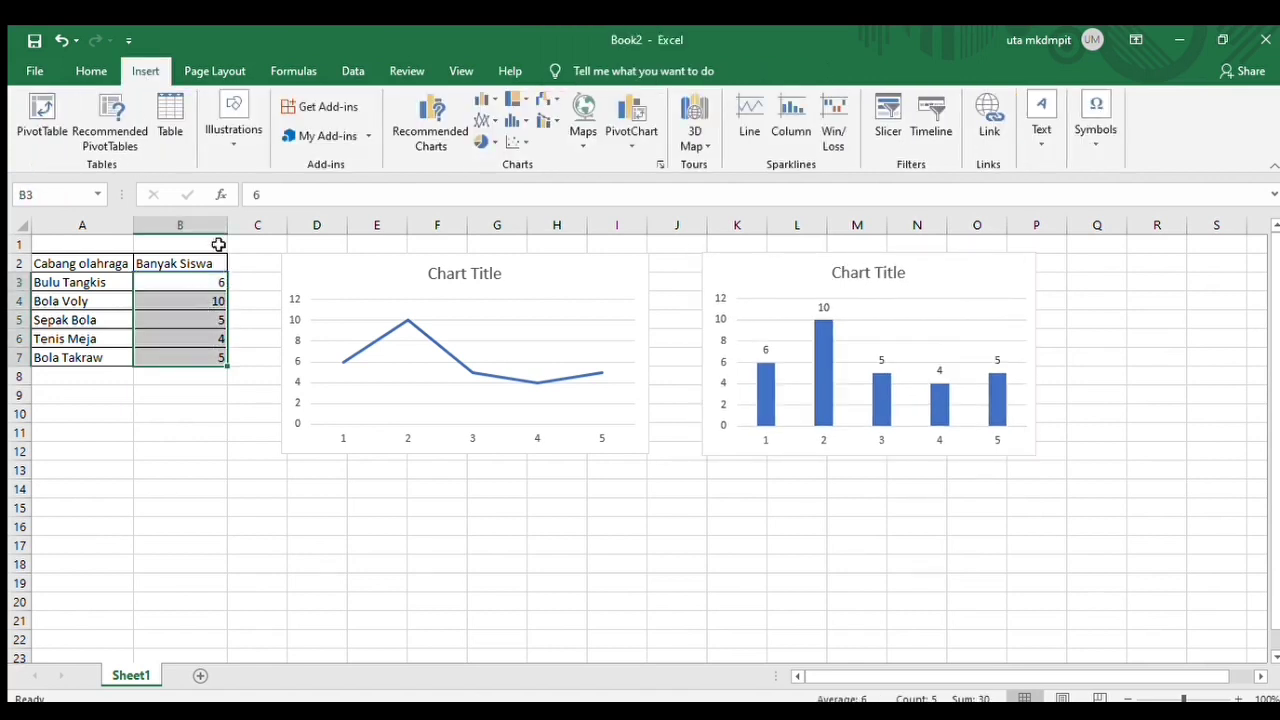
pyautogui.click(475, 137)
pyautogui.click(510, 182)
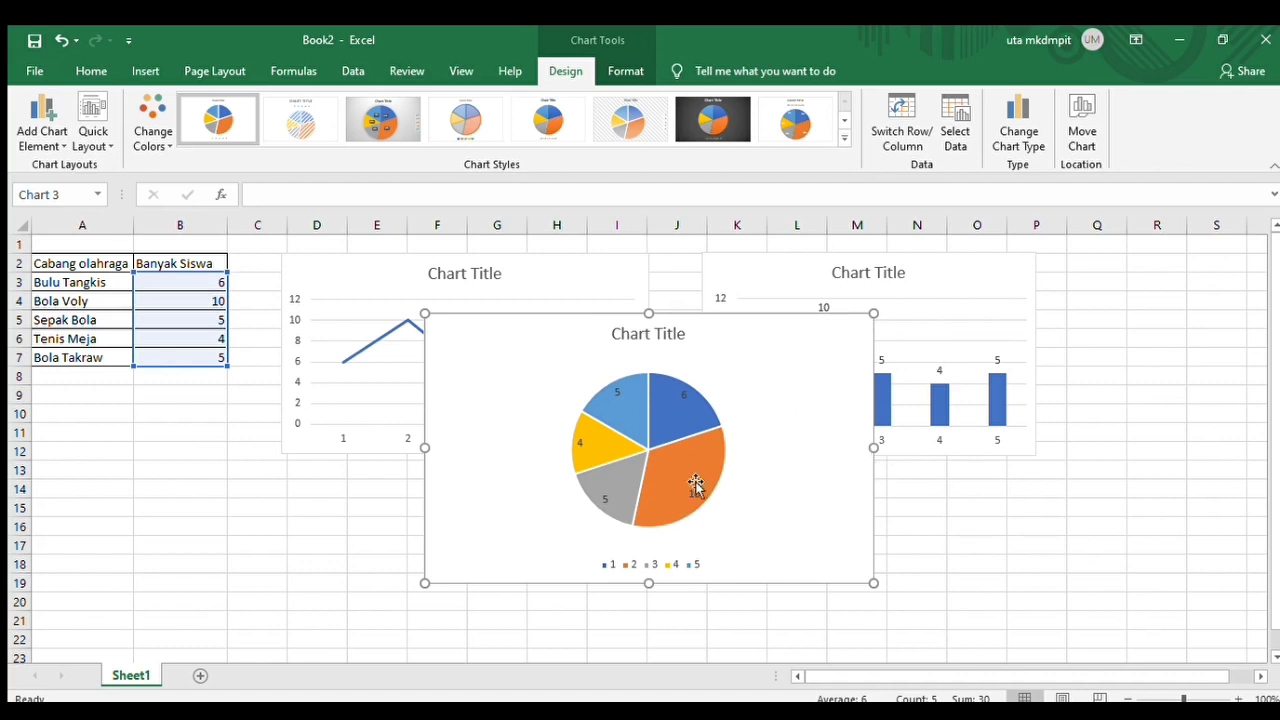
pyautogui.click(1002, 522)
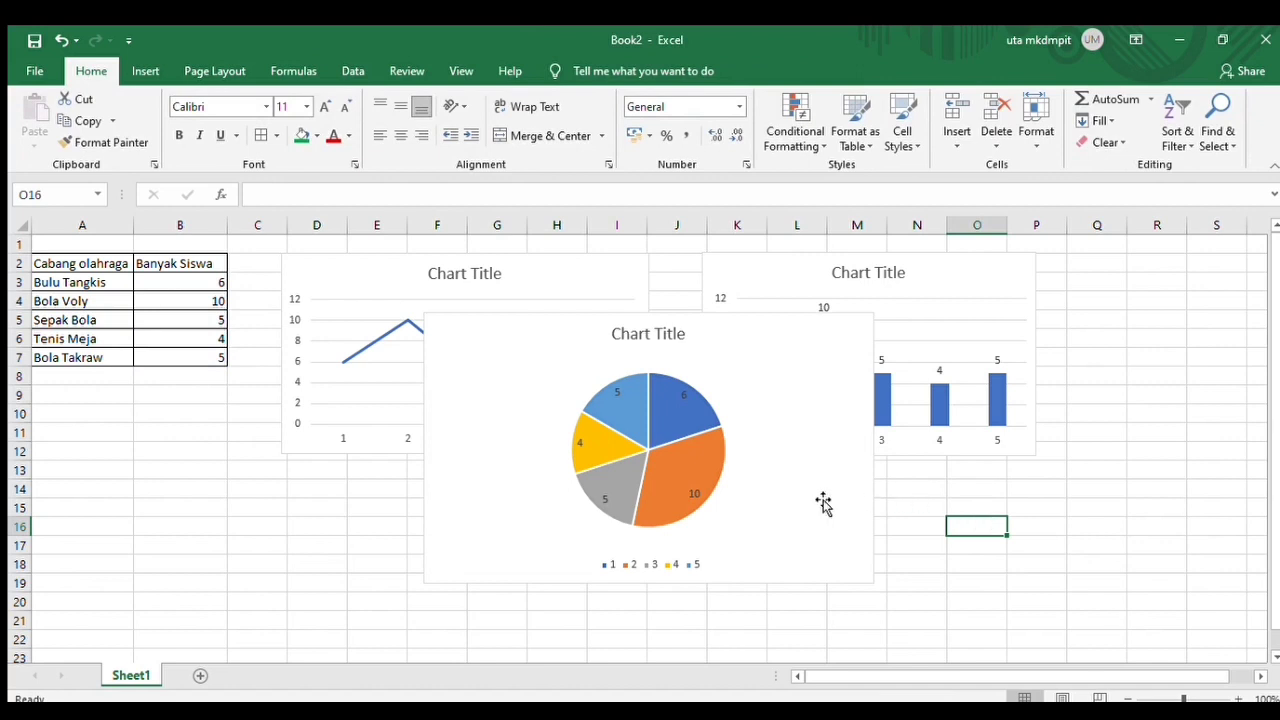